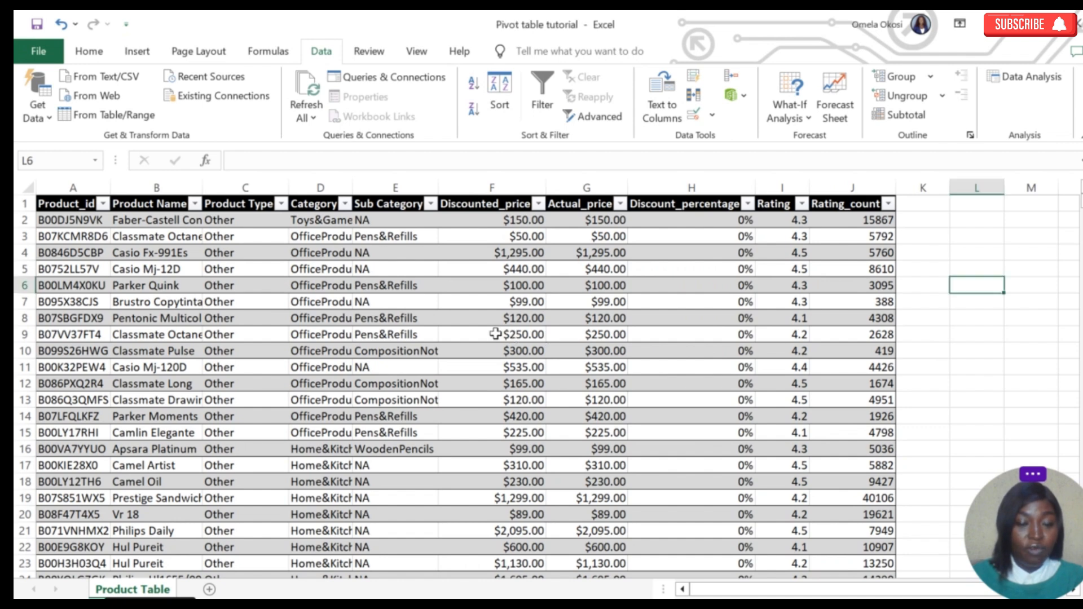
- Check the whole product table for blank cells using Go To Special with the Blanks option
{"action": "left_click", "coordinate": [494, 335]}
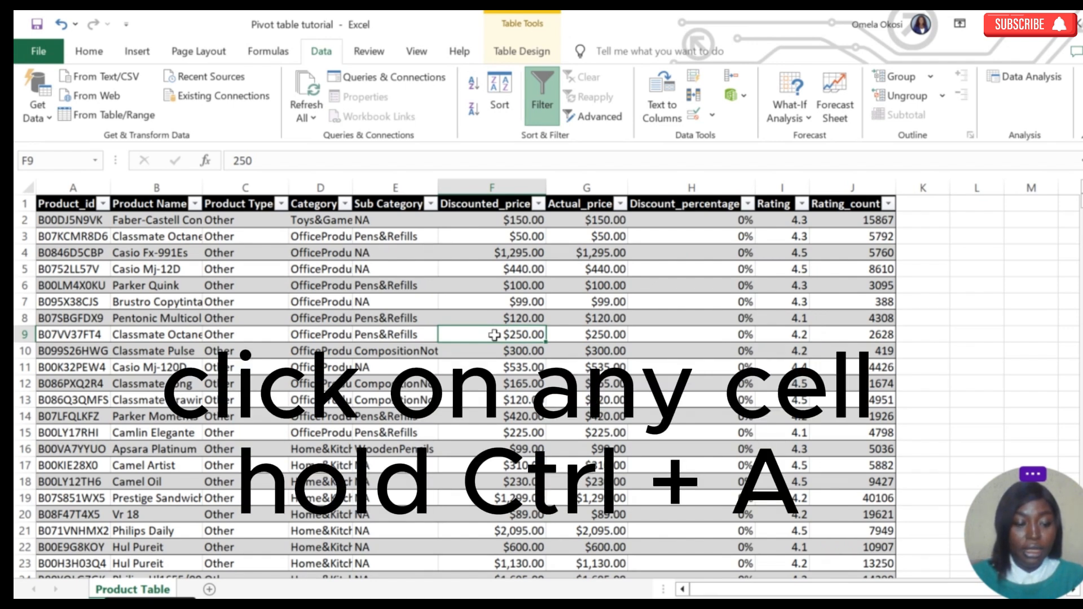
{"action": "key", "text": "ctrl+a"}
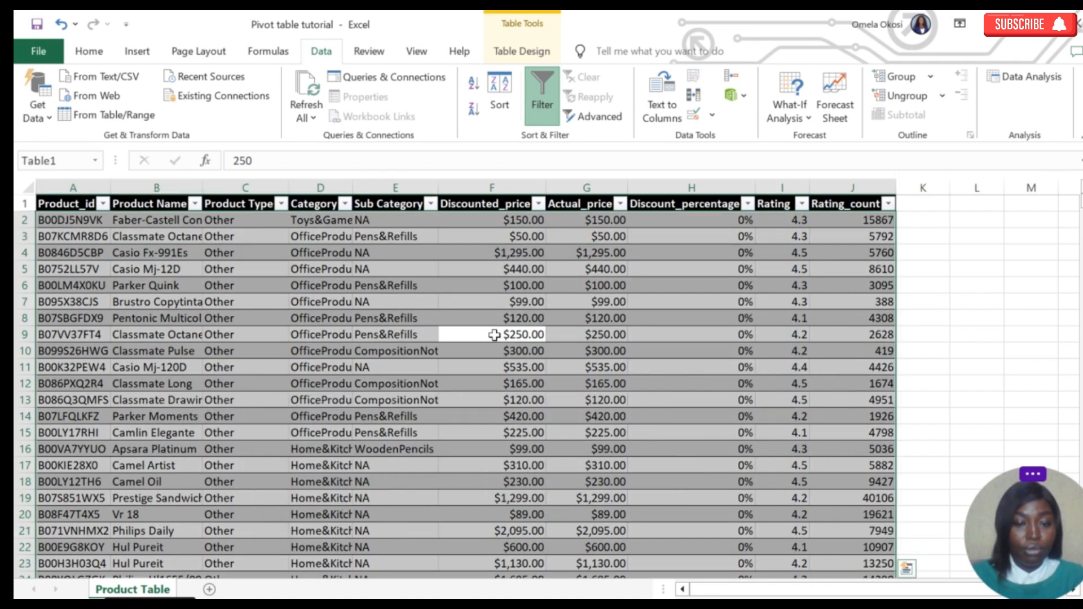
{"action": "left_click", "coordinate": [84, 53]}
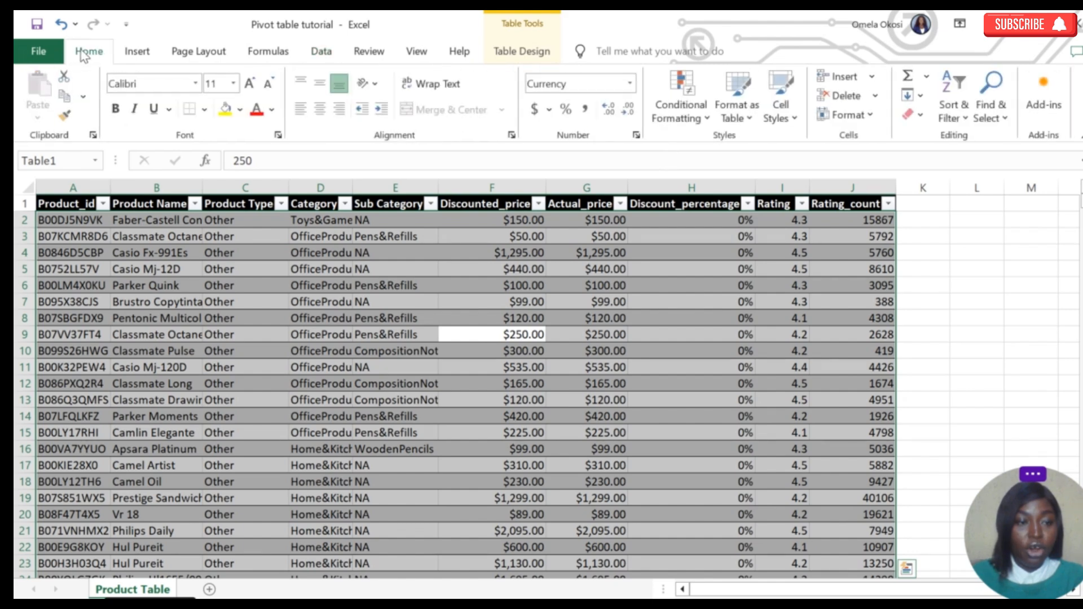
{"action": "left_click", "coordinate": [995, 120]}
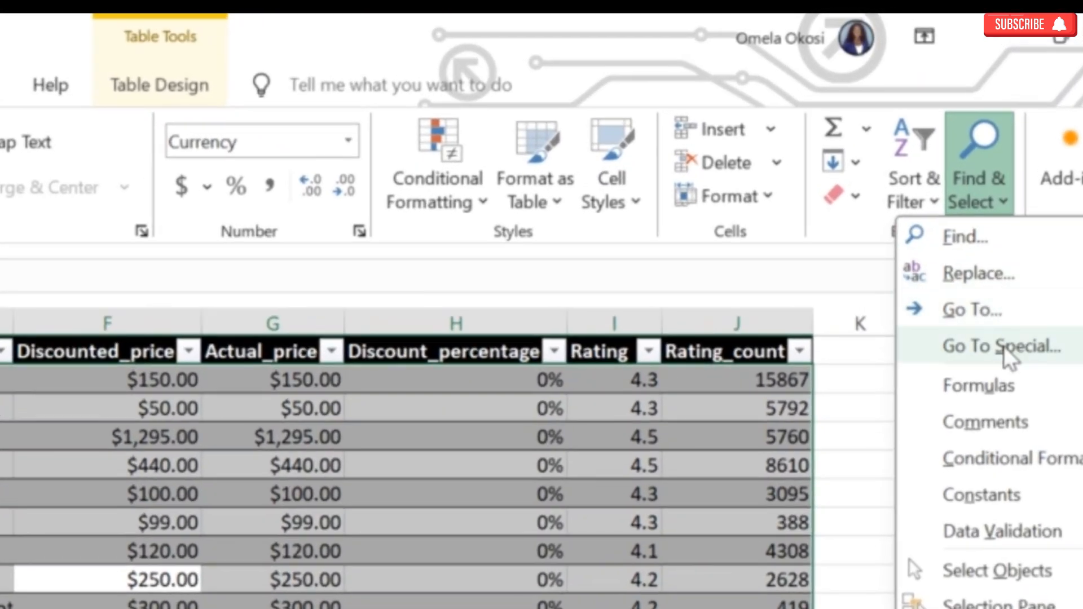
{"action": "left_click", "coordinate": [1003, 347]}
{"action": "left_click", "coordinate": [91, 489]}
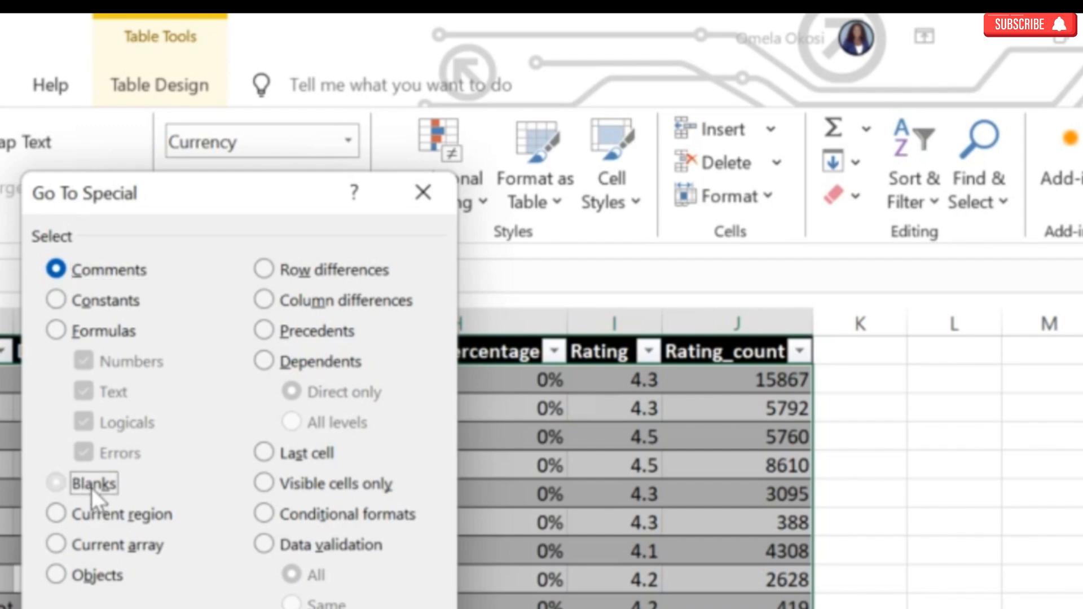
{"action": "left_click", "coordinate": [564, 380]}
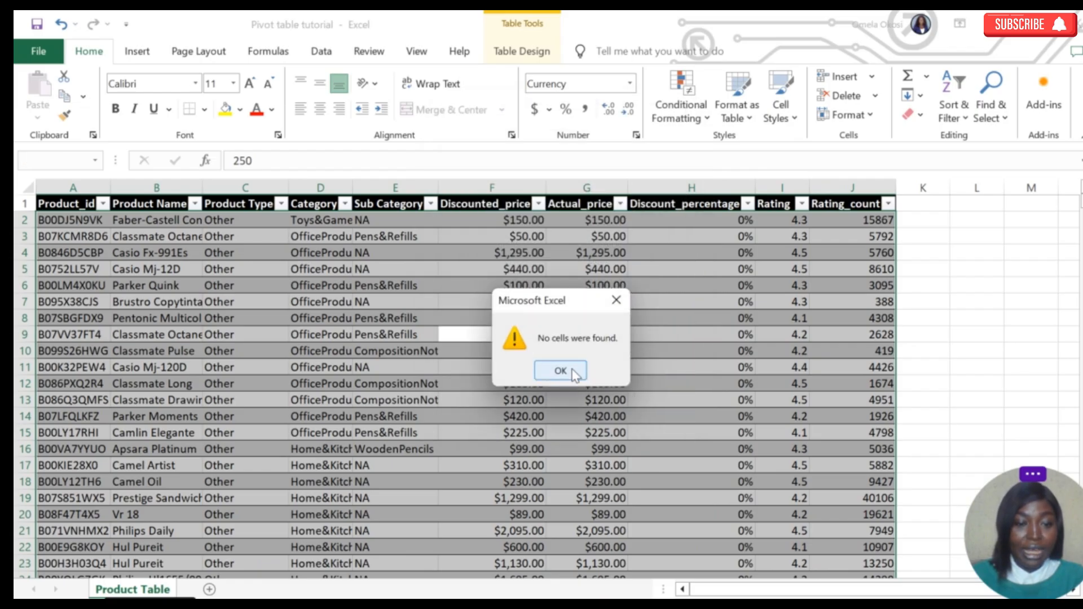
{"action": "left_click", "coordinate": [571, 371]}
- Remove duplicate rows from the whole product table, comparing all columns and treating the first row as headers
{"action": "left_click", "coordinate": [409, 367]}
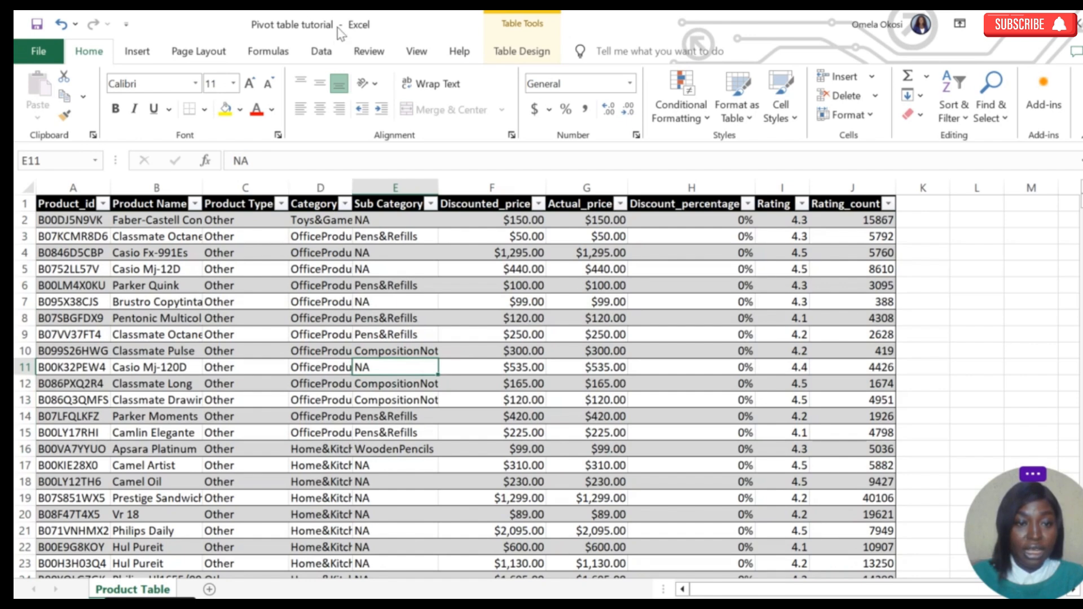
{"action": "key", "text": "ctrl+a"}
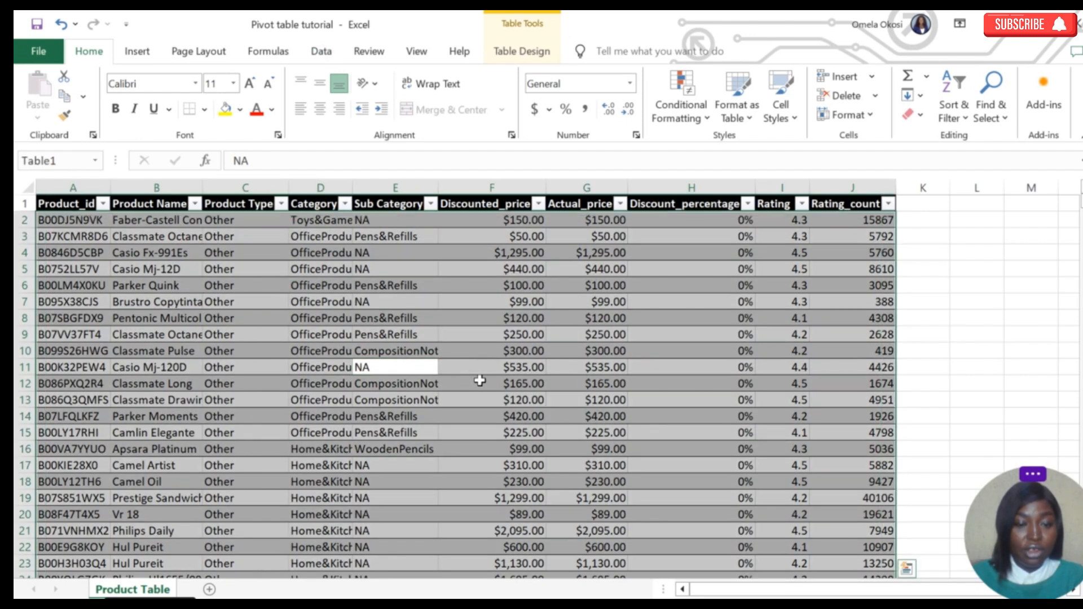
{"action": "left_click", "coordinate": [326, 57]}
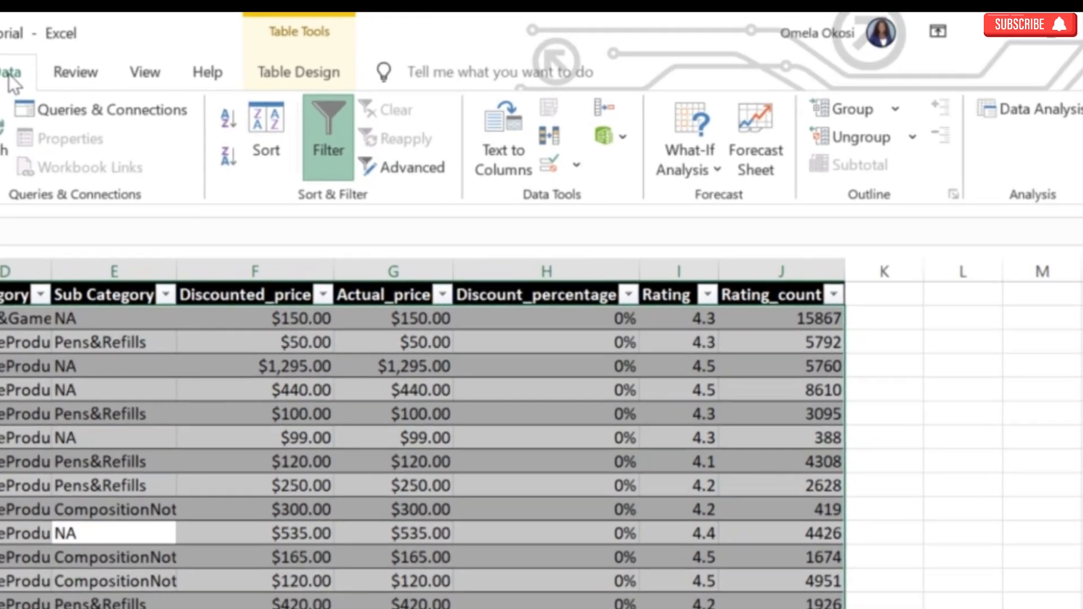
{"action": "left_click", "coordinate": [552, 136]}
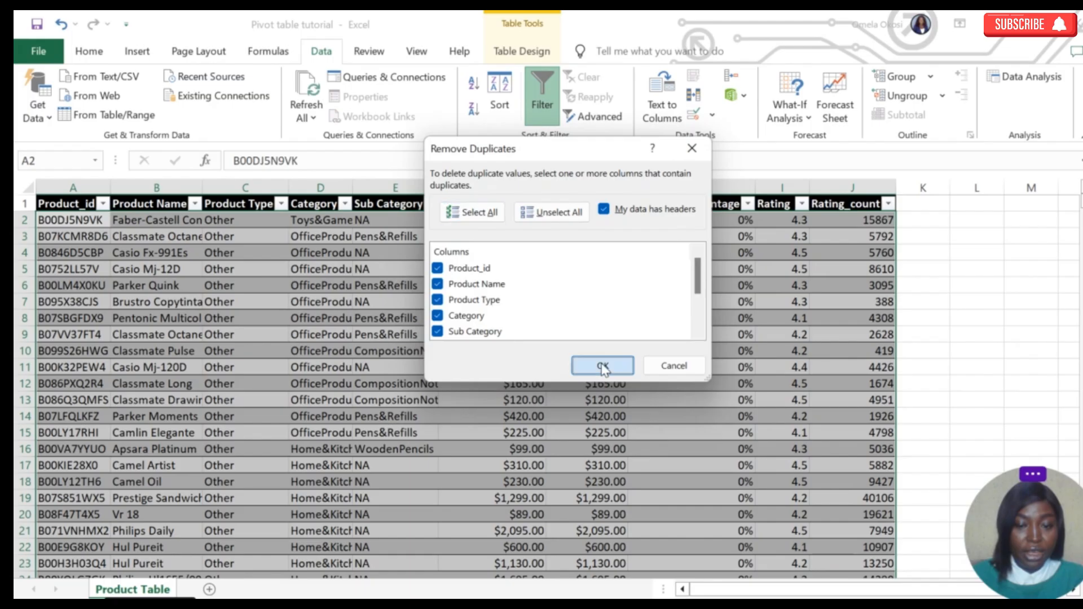
{"action": "left_click", "coordinate": [417, 527]}
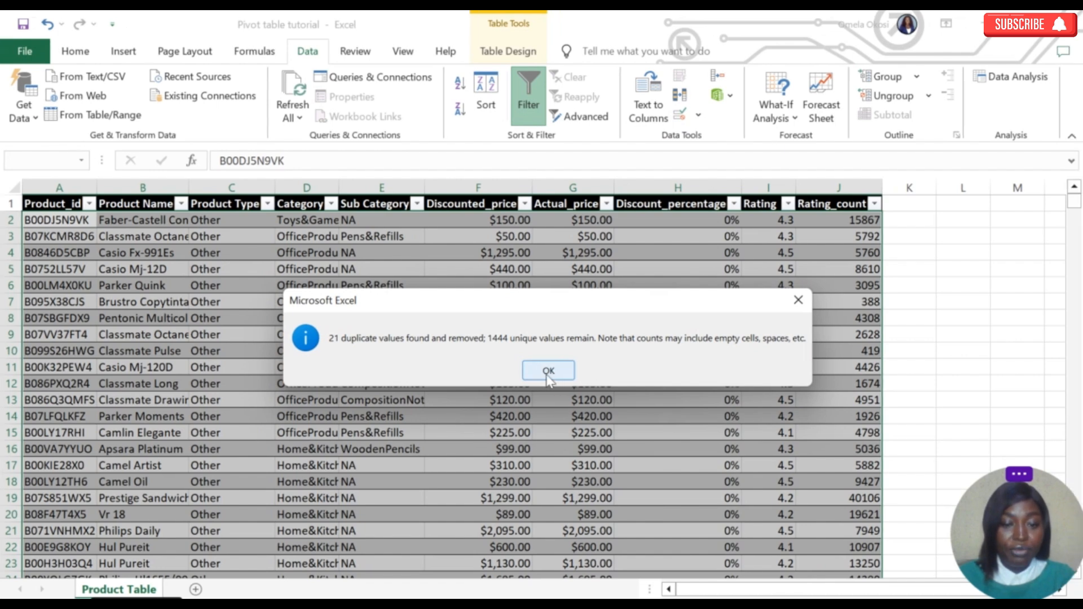
{"action": "left_click", "coordinate": [548, 372]}
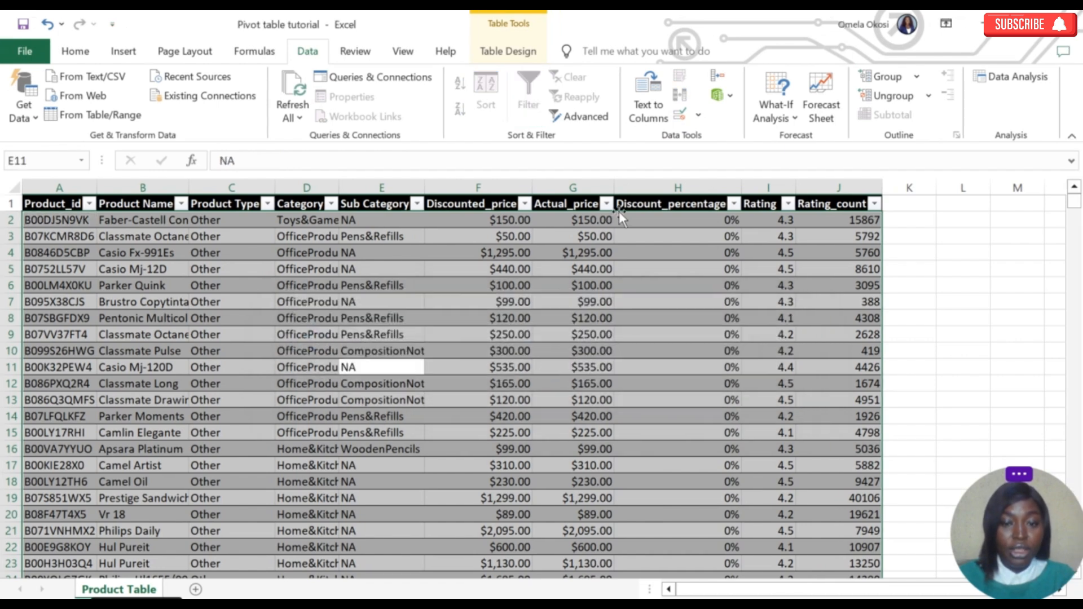
- Insert a new column immediately before Discount_percentage in the product table
{"action": "double_click", "coordinate": [627, 254]}
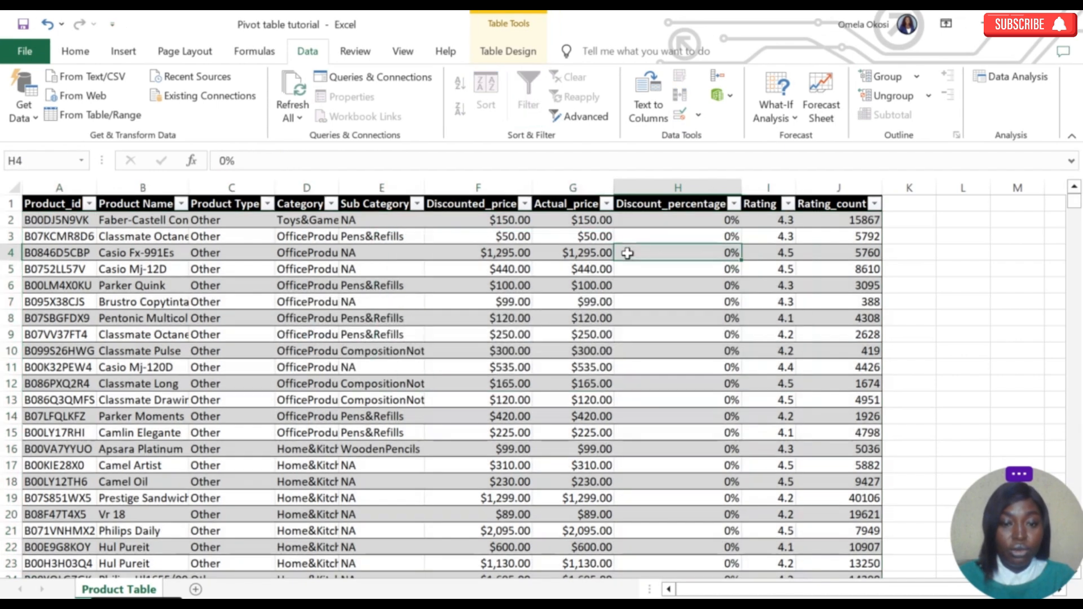
{"action": "left_click", "coordinate": [654, 178]}
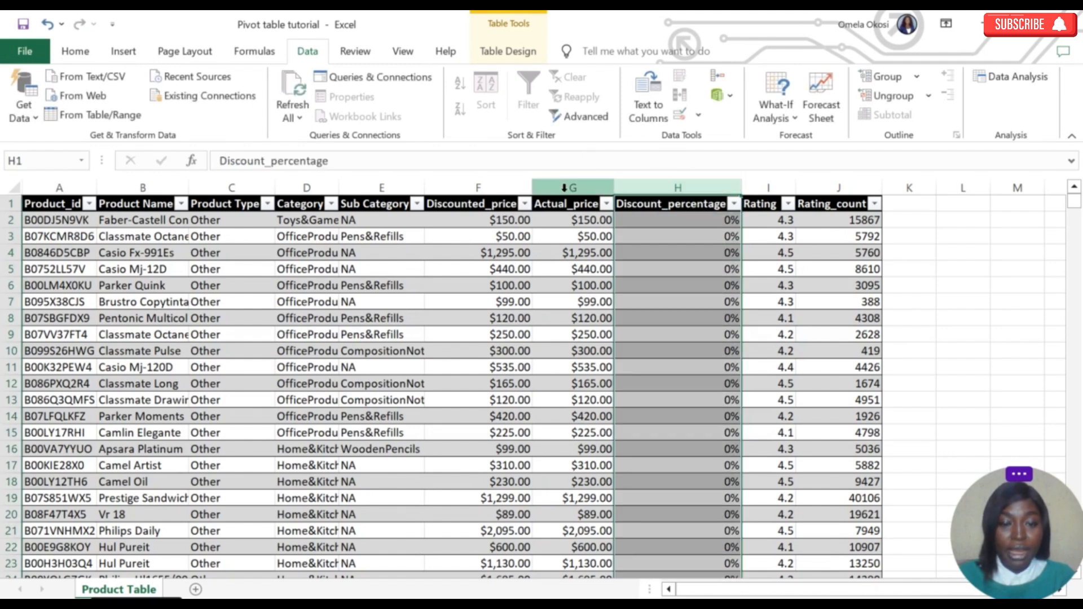
{"action": "right_click", "coordinate": [656, 184]}
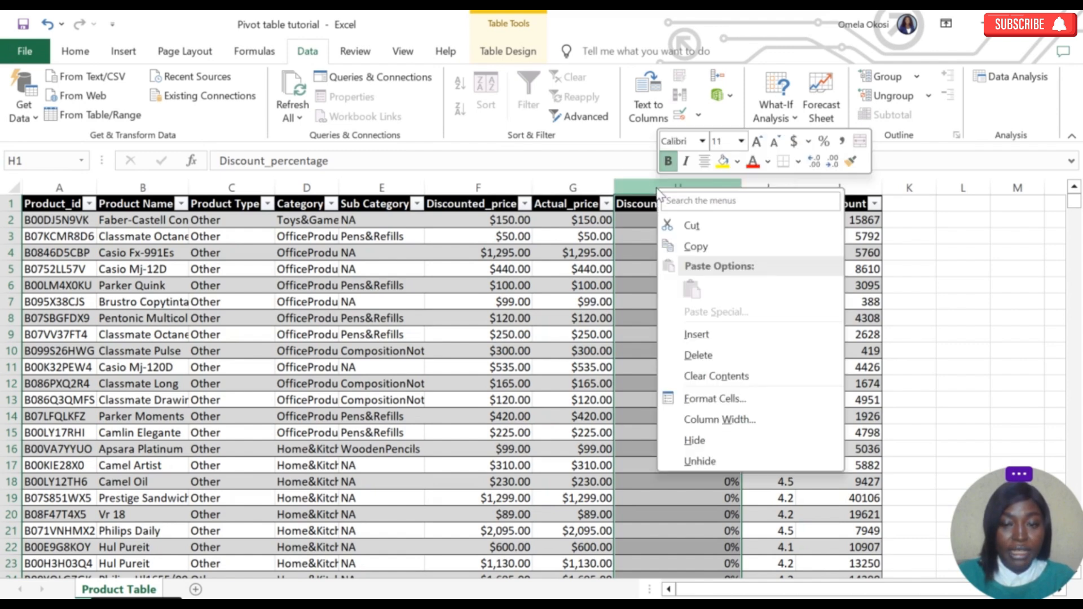
{"action": "left_click", "coordinate": [702, 338]}
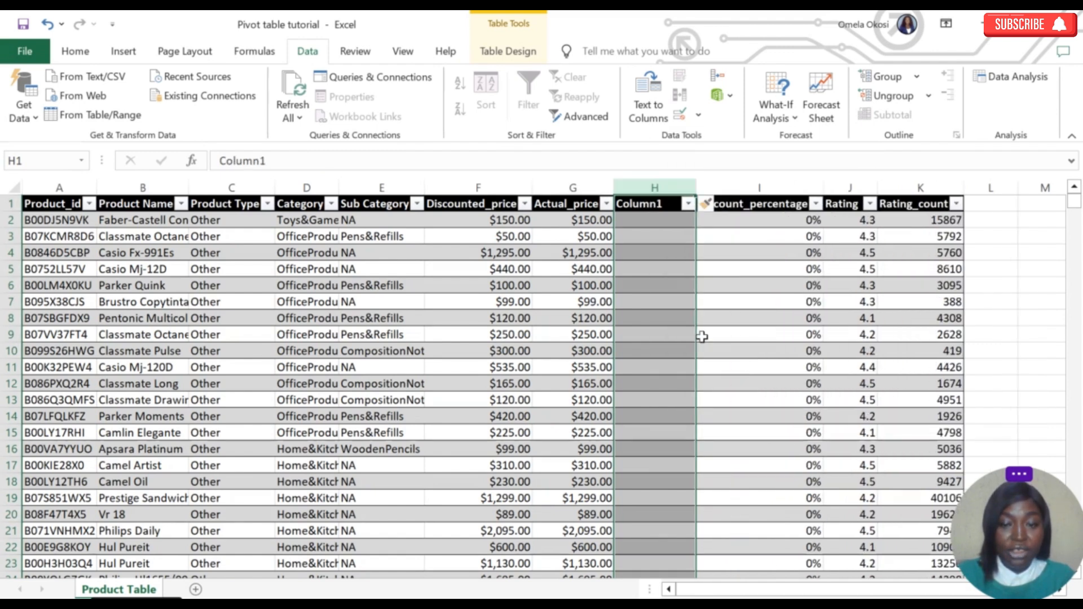
- Fill the new column H with the formula =[@[Actual_price]]-[@[Discounted_price]], entered in H2
{"action": "double_click", "coordinate": [652, 221]}
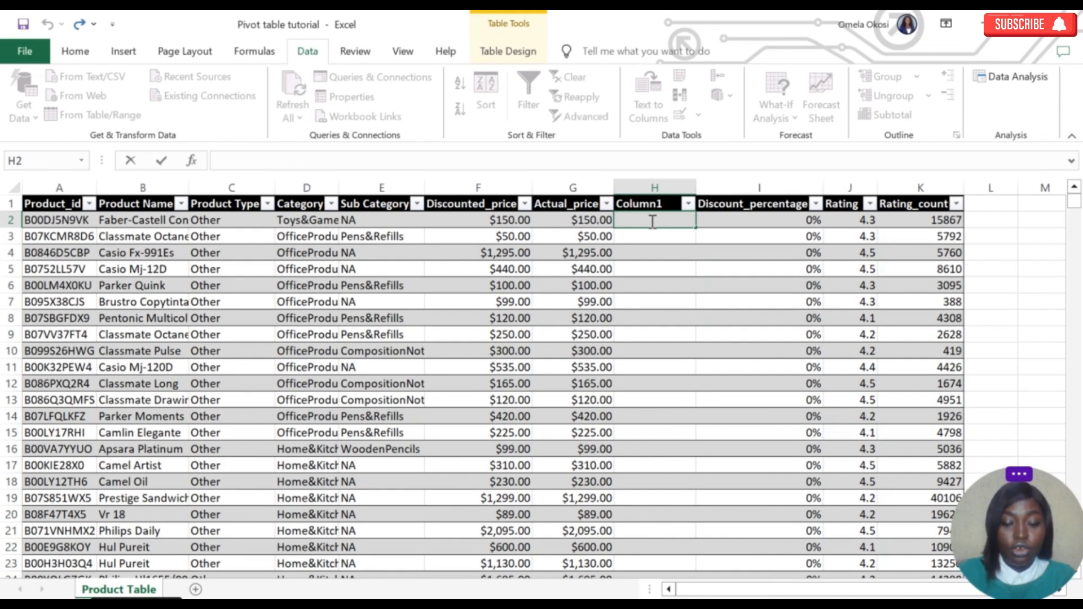
{"action": "type", "text": "="}
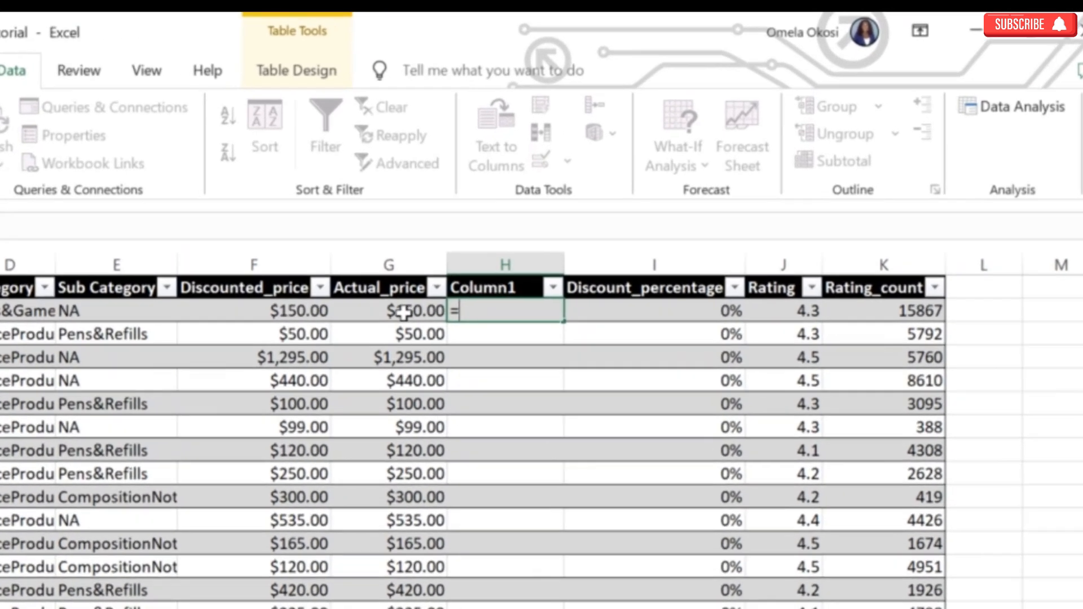
{"action": "left_click", "coordinate": [583, 221]}
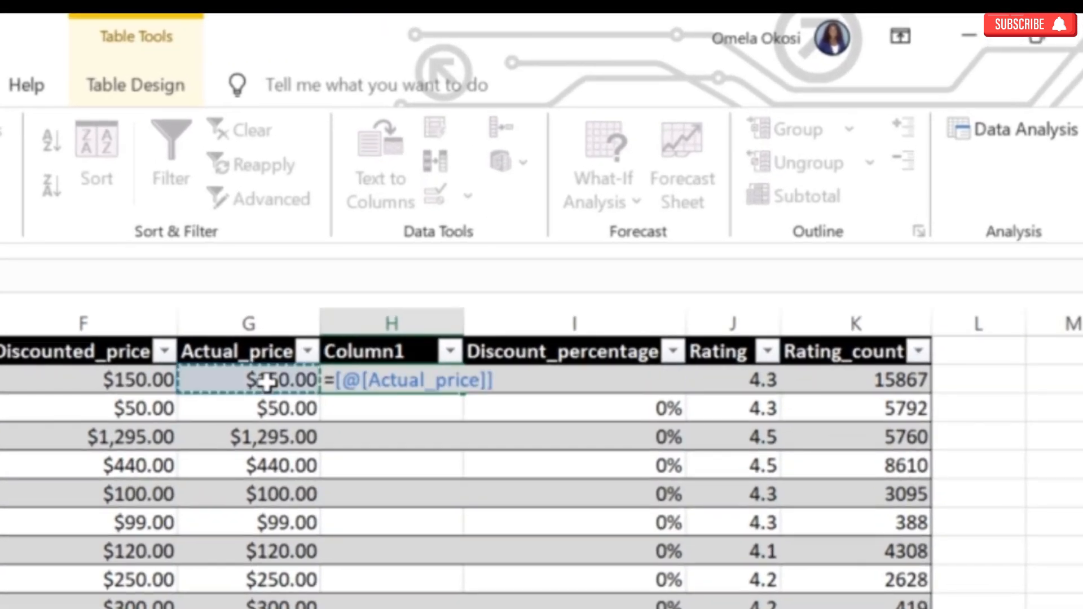
{"action": "type", "text": "-"}
{"action": "left_click", "coordinate": [145, 380]}
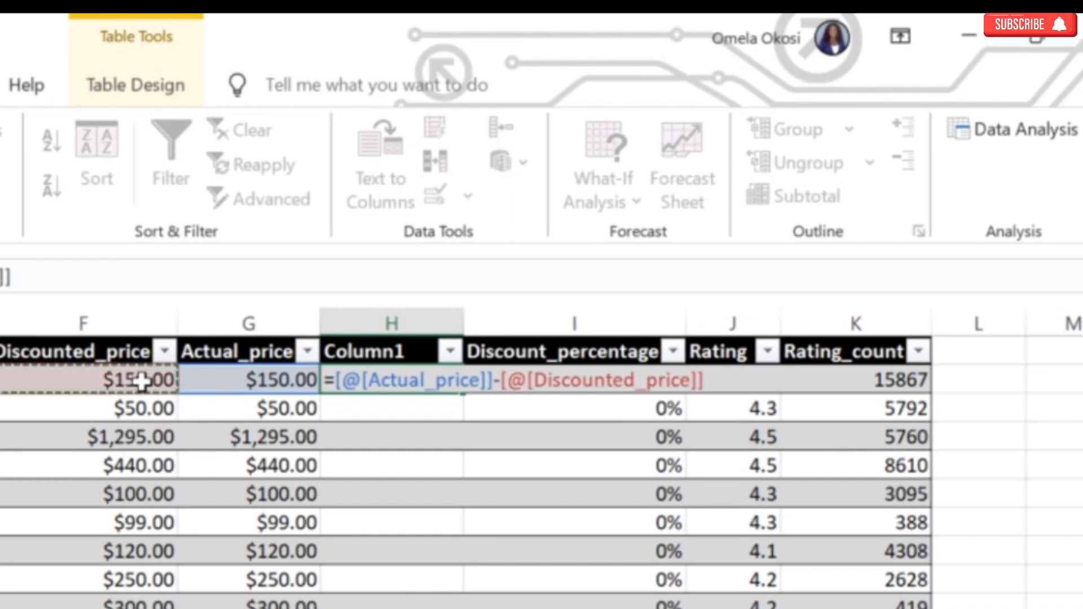
{"action": "key", "text": "Return"}
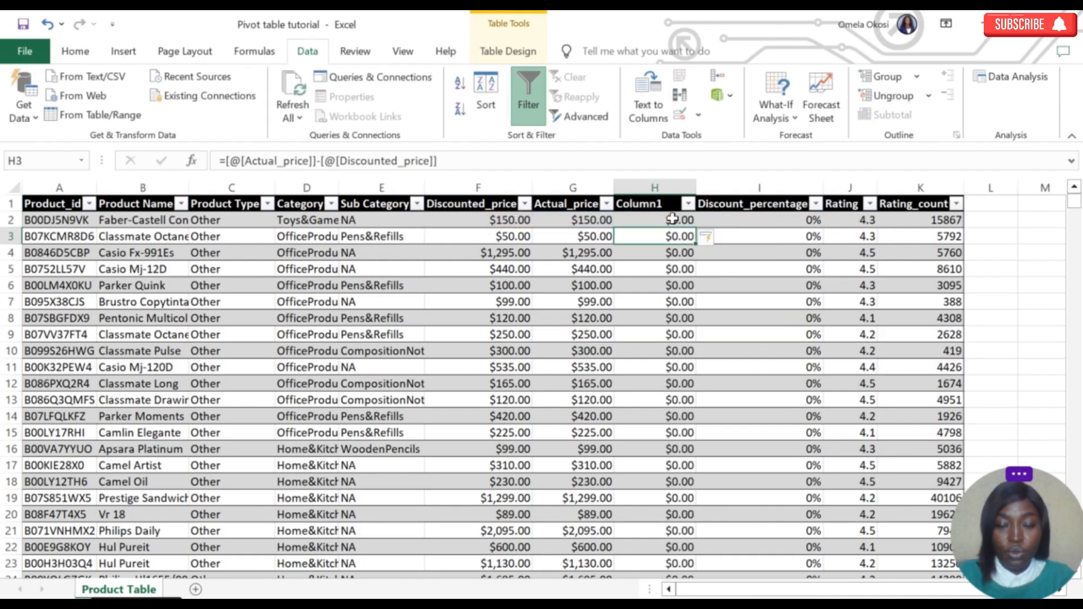
- Rename the header of column H as Discount Cost
{"action": "double_click", "coordinate": [664, 204]}
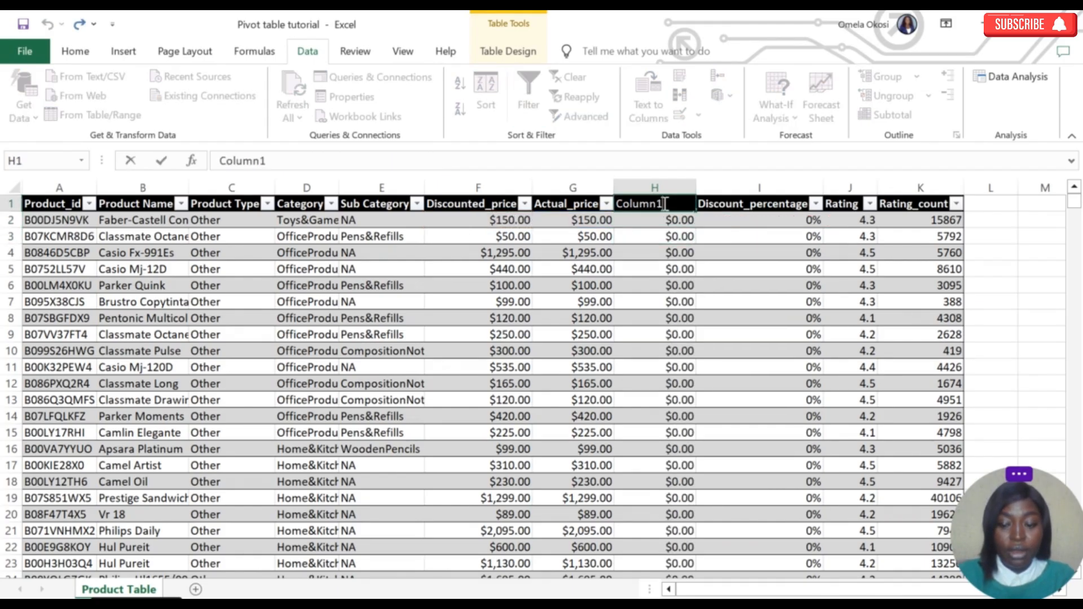
{"action": "key", "text": "BackSpace"}
{"action": "key", "text": "BackSpace"}
{"action": "key", "text": "BackSpace"}
{"action": "key", "text": "BackSpace"}
{"action": "key", "text": "BackSpace"}
{"action": "key", "text": "BackSpace"}
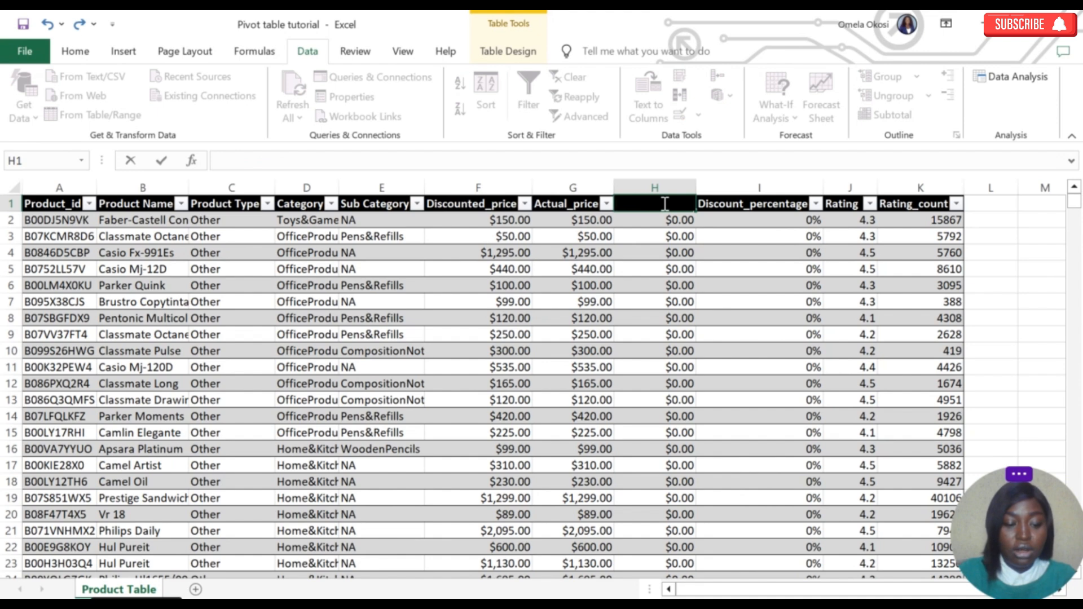
{"action": "type", "text": "Discount"}
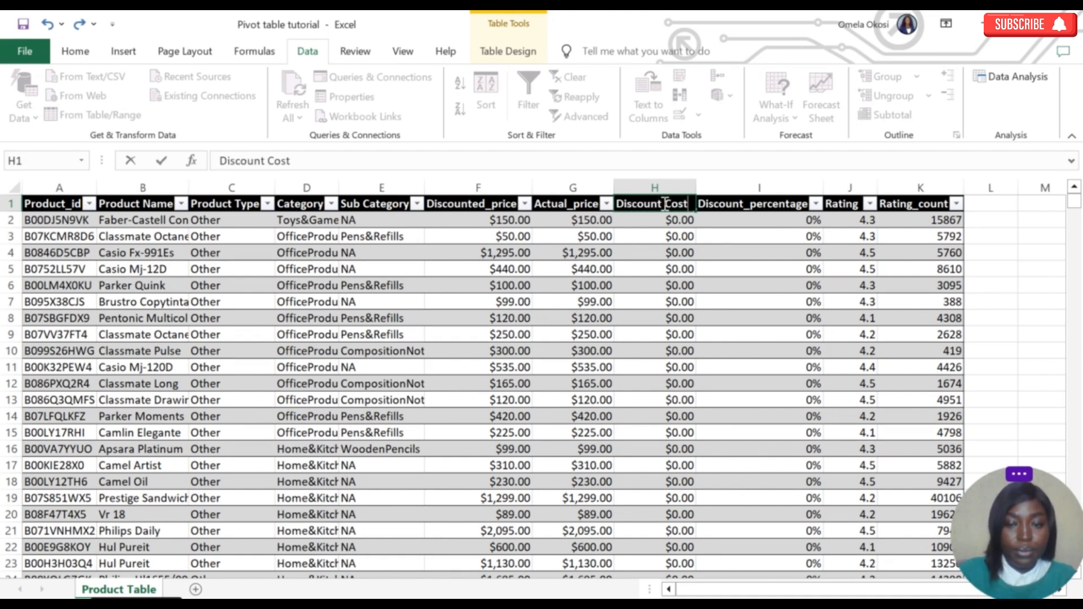
{"action": "type", "text": " Cost"}
{"action": "left_click", "coordinate": [726, 230]}
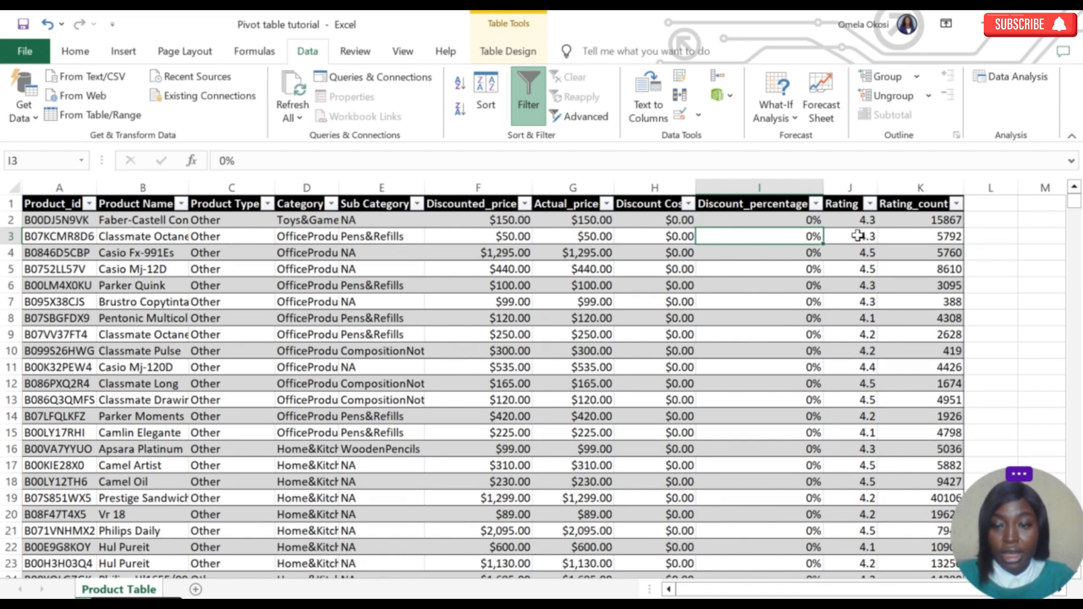
- Insert a new column between Discount_percentage and Rating
{"action": "left_click", "coordinate": [772, 221]}
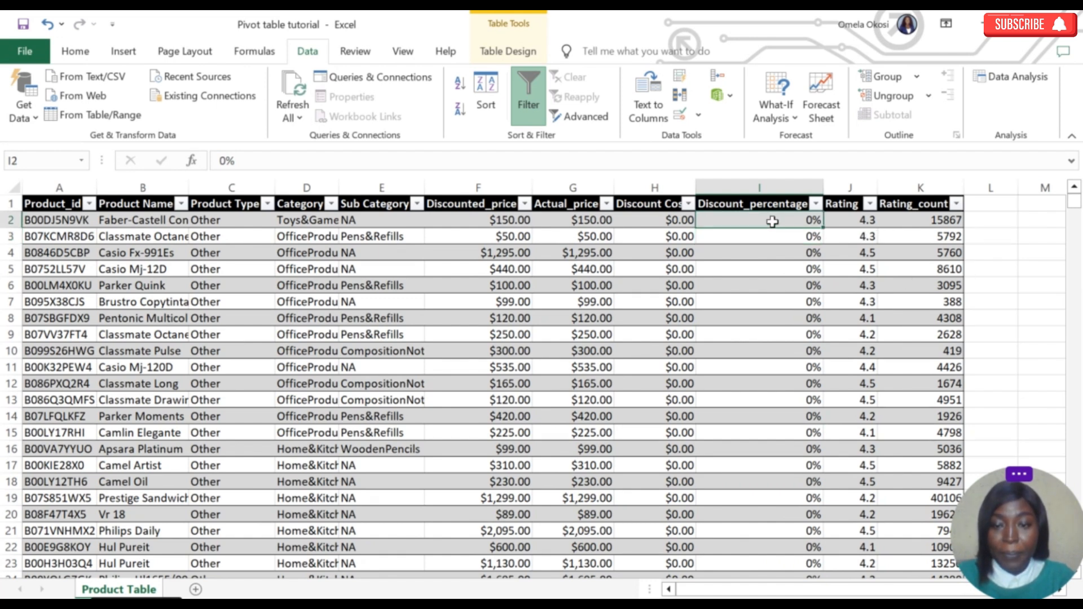
{"action": "left_click", "coordinate": [851, 184]}
{"action": "right_click", "coordinate": [850, 184]}
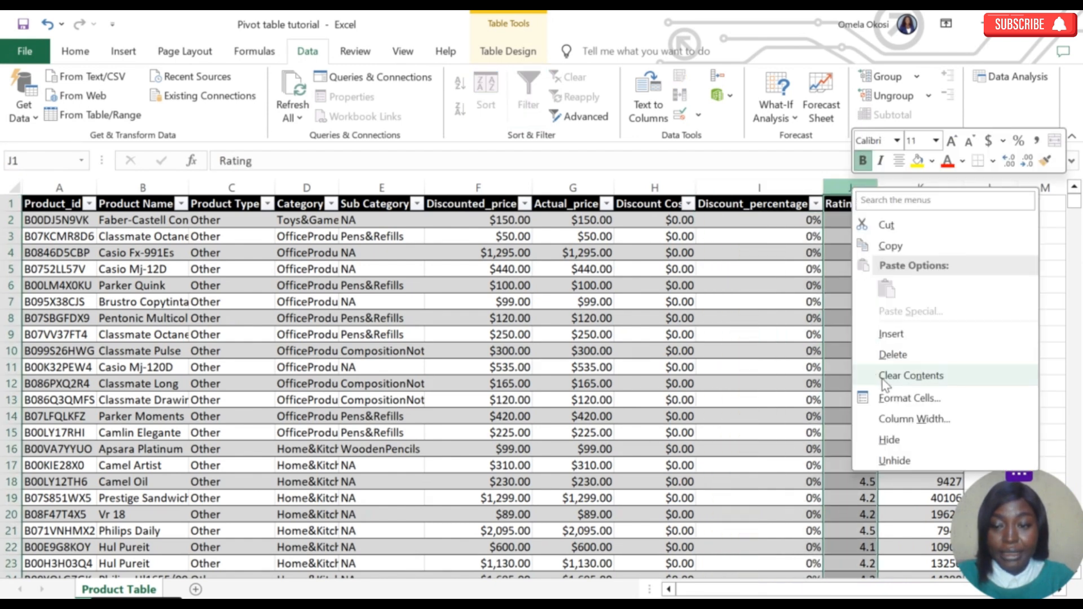
{"action": "left_click", "coordinate": [896, 330]}
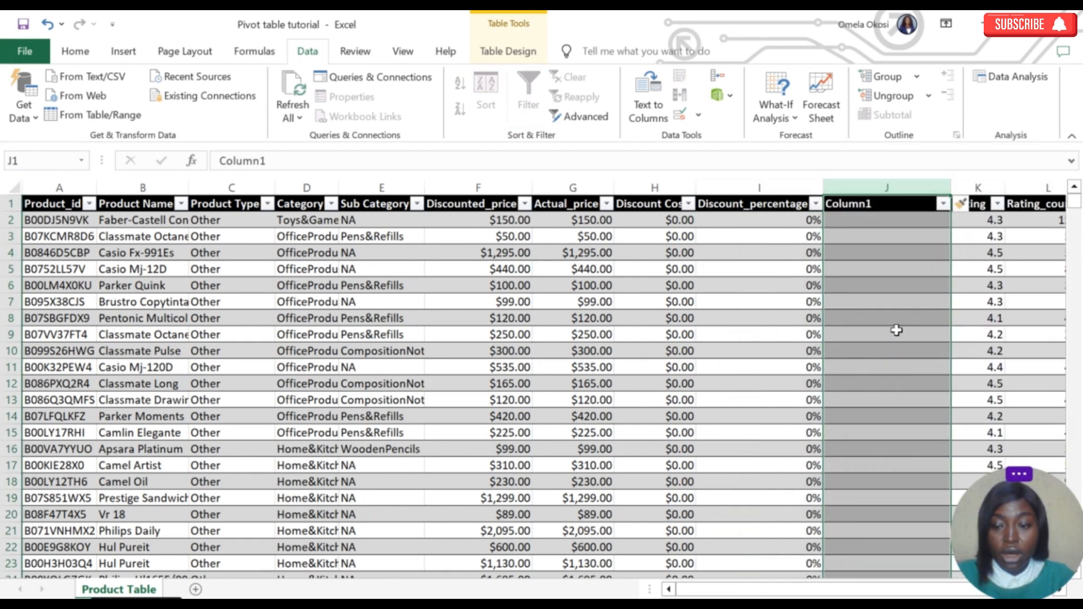
- Fill column J with =IF(I2>=50%,"Heavily Discounted",IF(I2>=20%,"Moderate Discount",IF(I2>=1%,"Low Discount","No Discount"))), entered in J2
{"action": "double_click", "coordinate": [875, 221]}
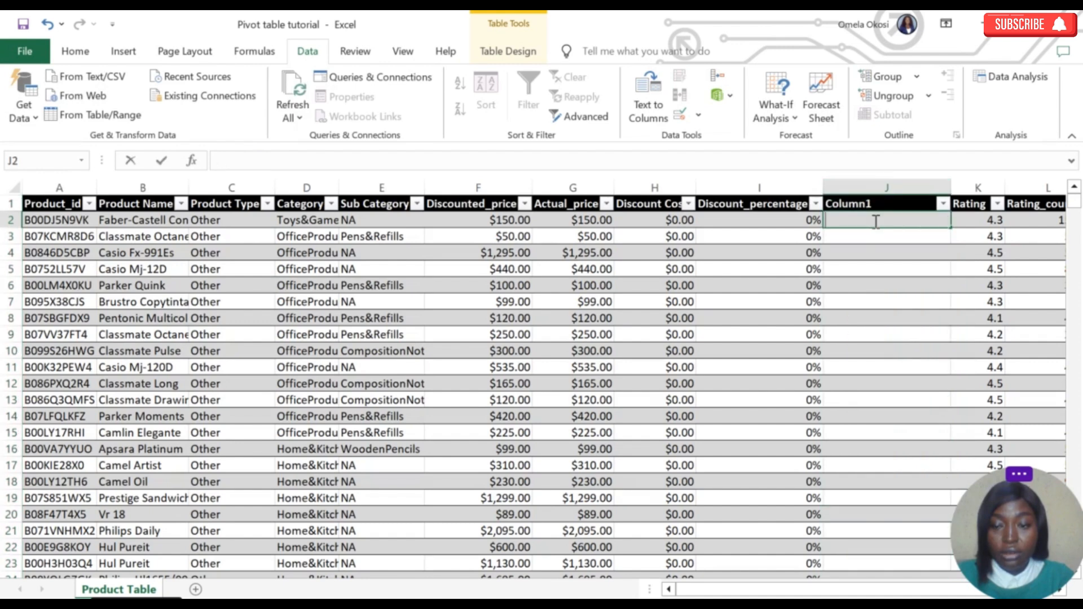
{"action": "type", "text": "="}
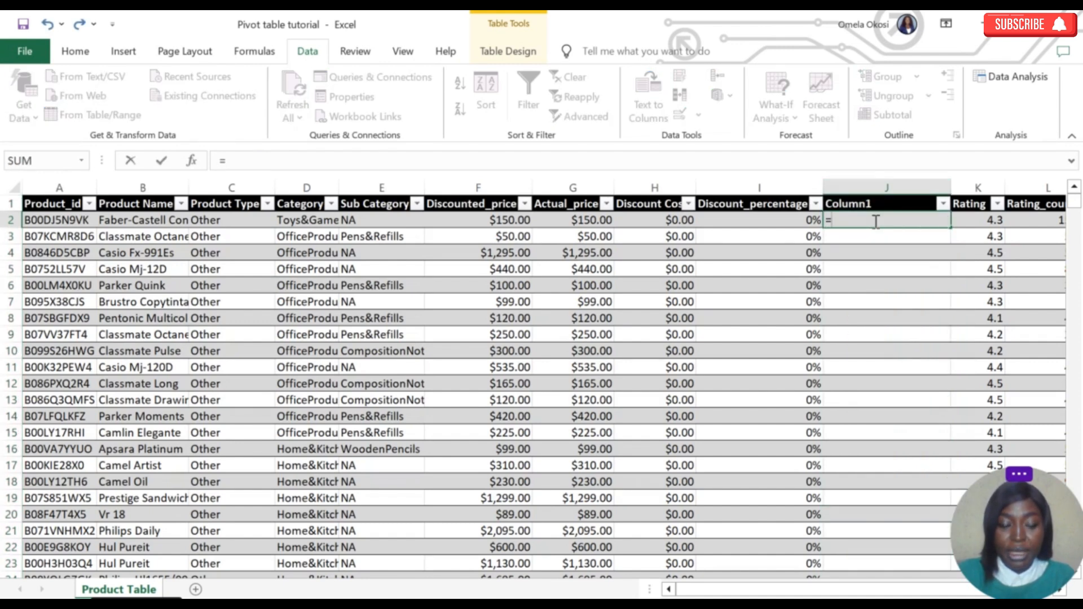
{"action": "type", "text": "if"}
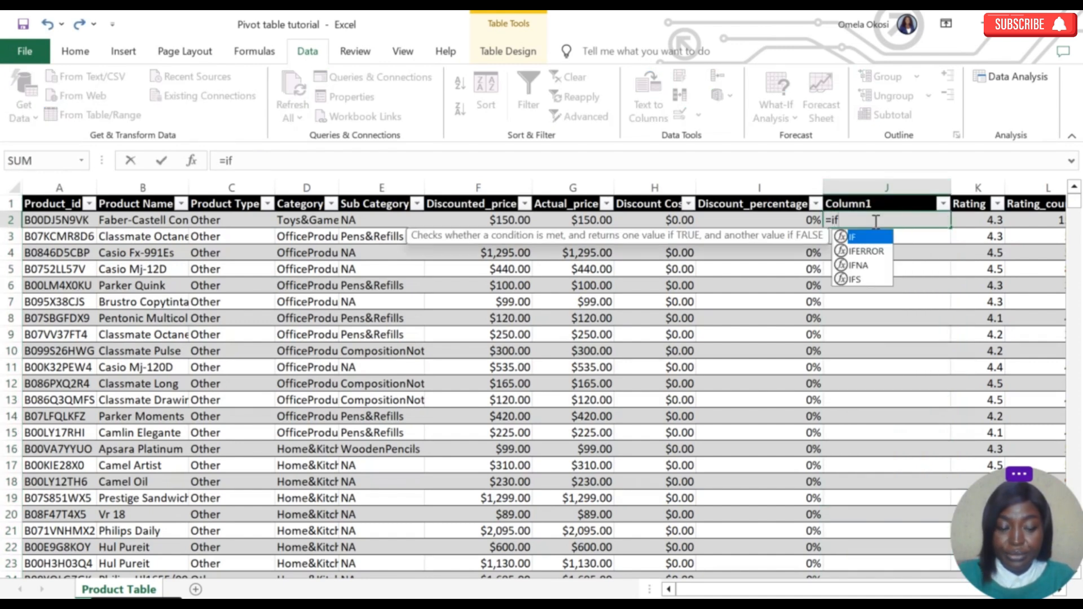
{"action": "key", "text": "Tab"}
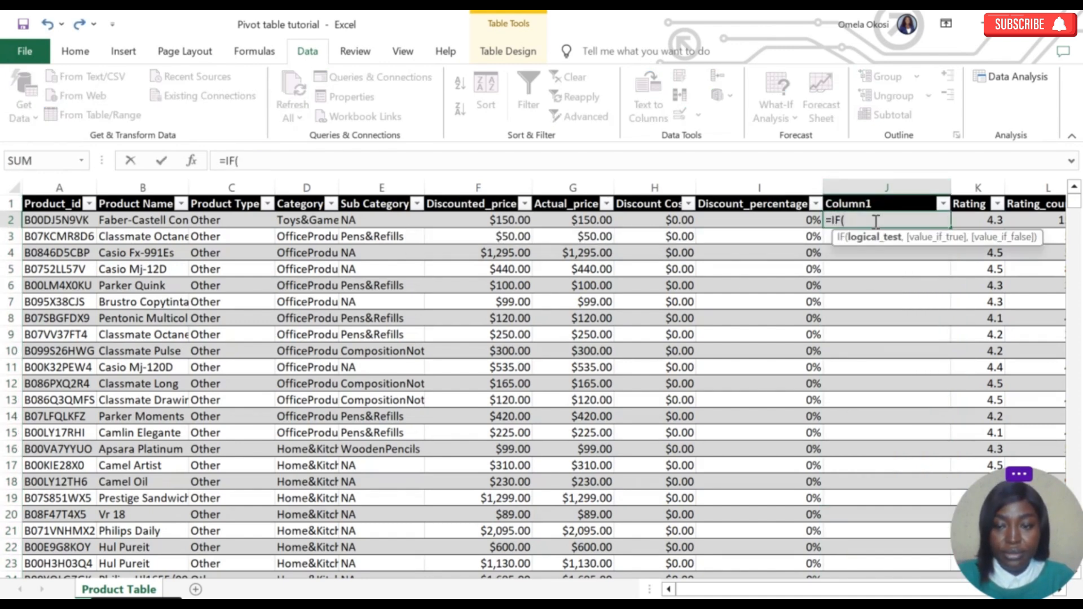
{"action": "left_click", "coordinate": [794, 220]}
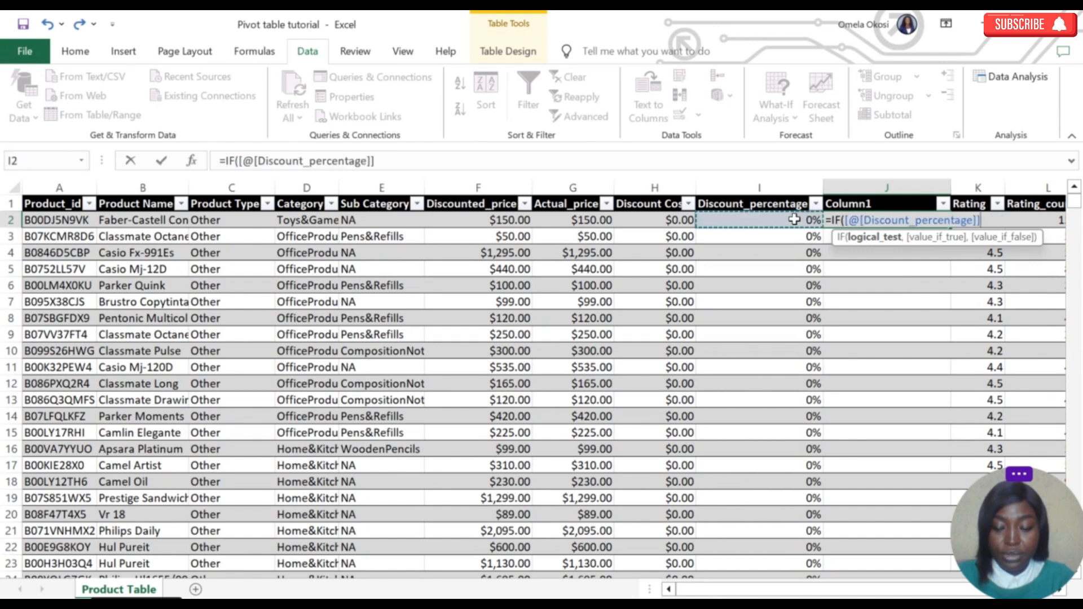
{"action": "type", "text": ">="}
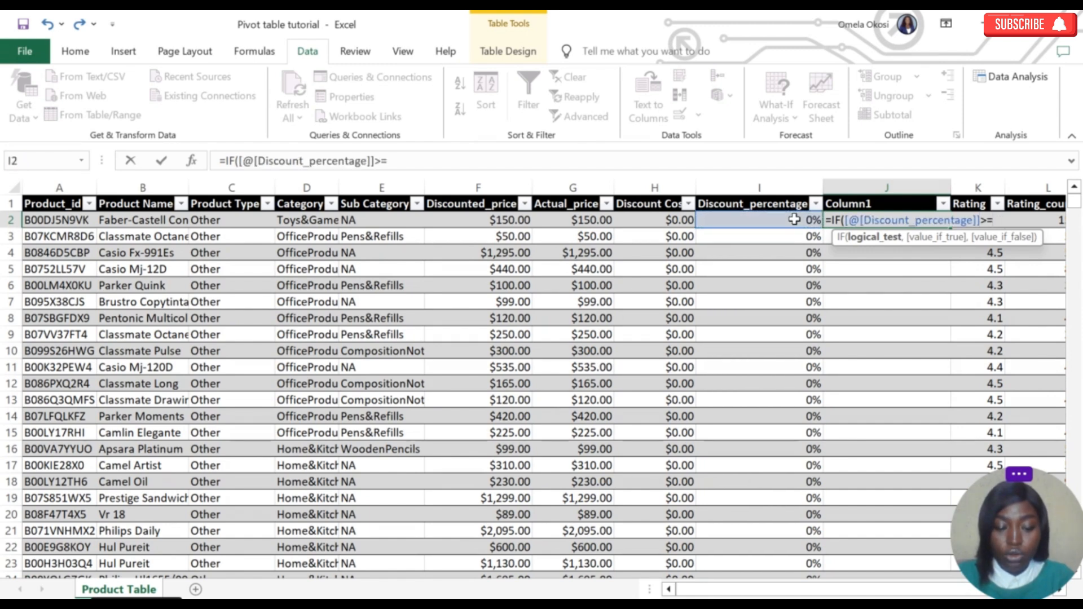
{"action": "type", "text": "50"}
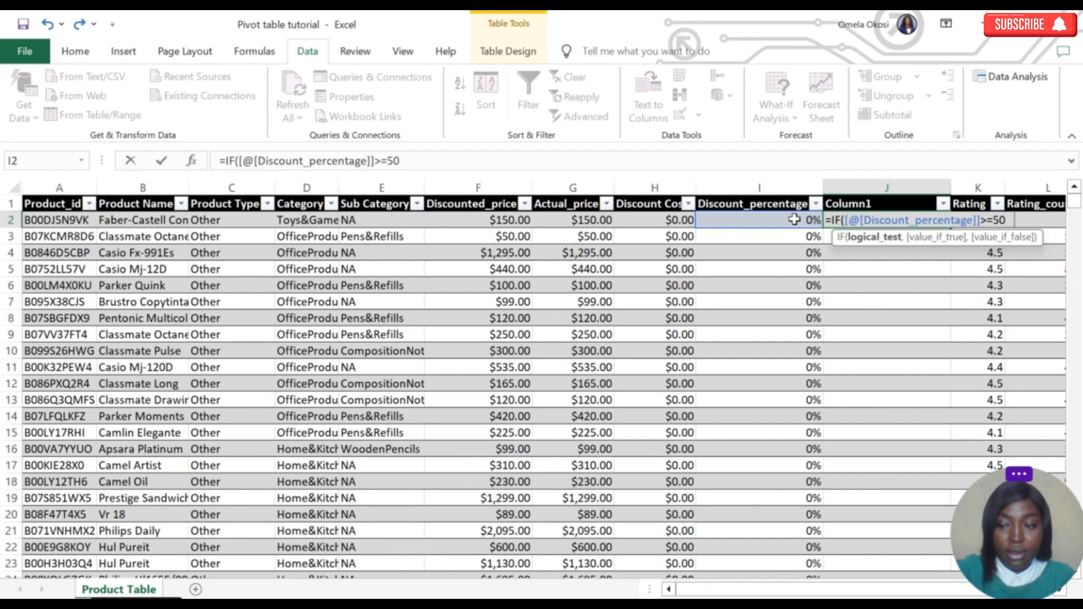
{"action": "type", "text": "%,\""}
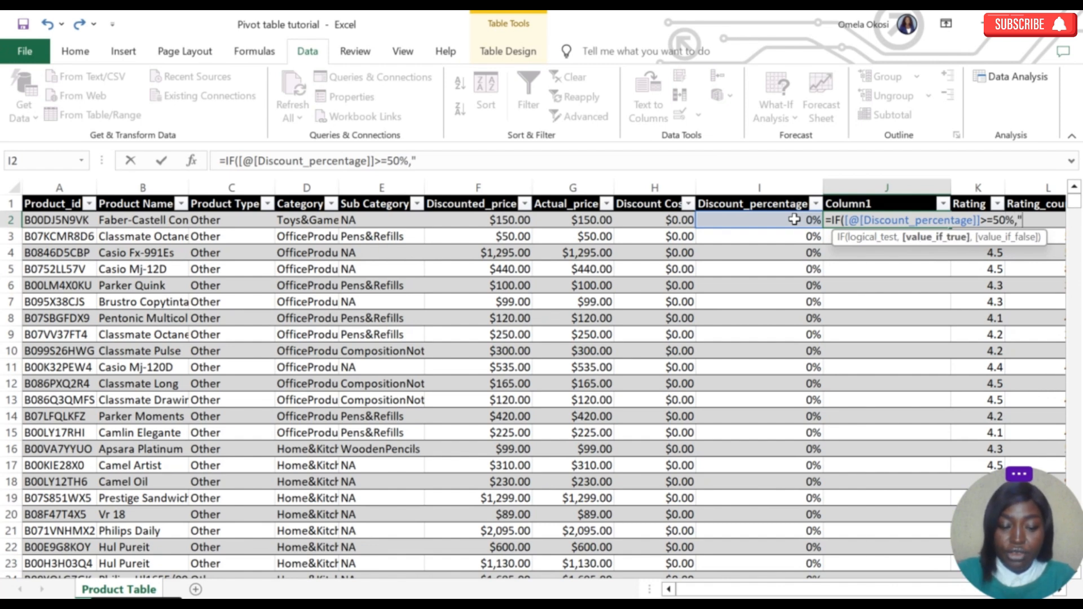
{"action": "type", "text": "Heavily"}
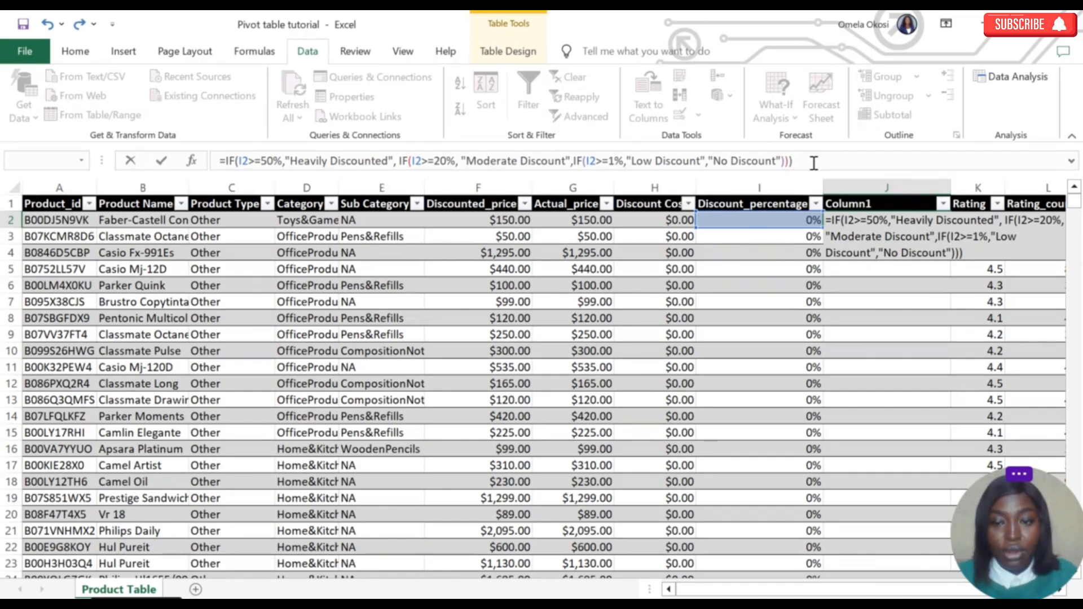
{"action": "key", "text": "Return"}
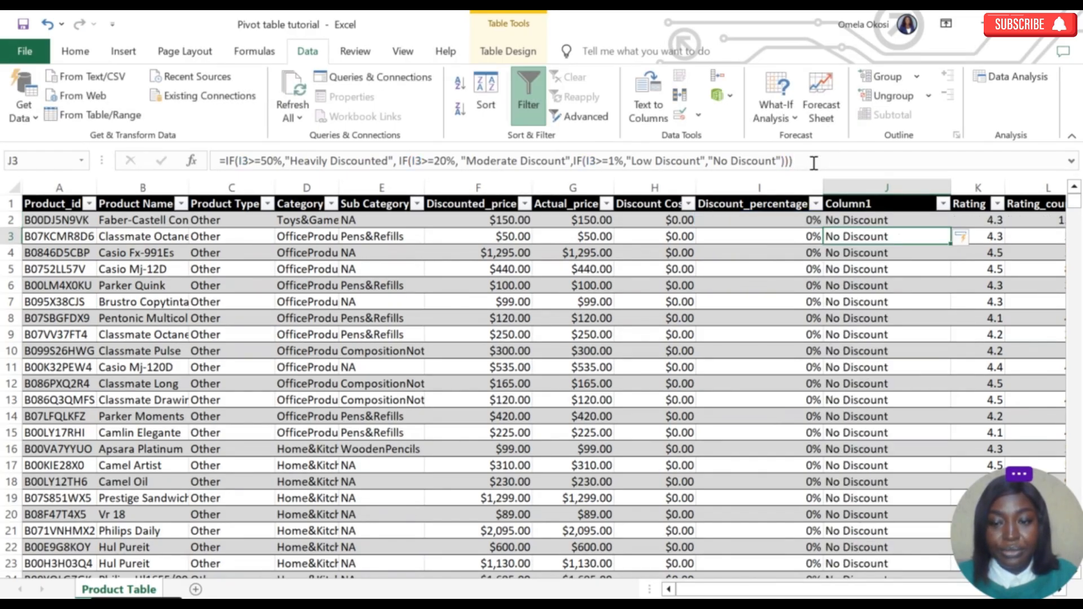
- Rename the header of column J as Discount Category
{"action": "left_click", "coordinate": [901, 205]}
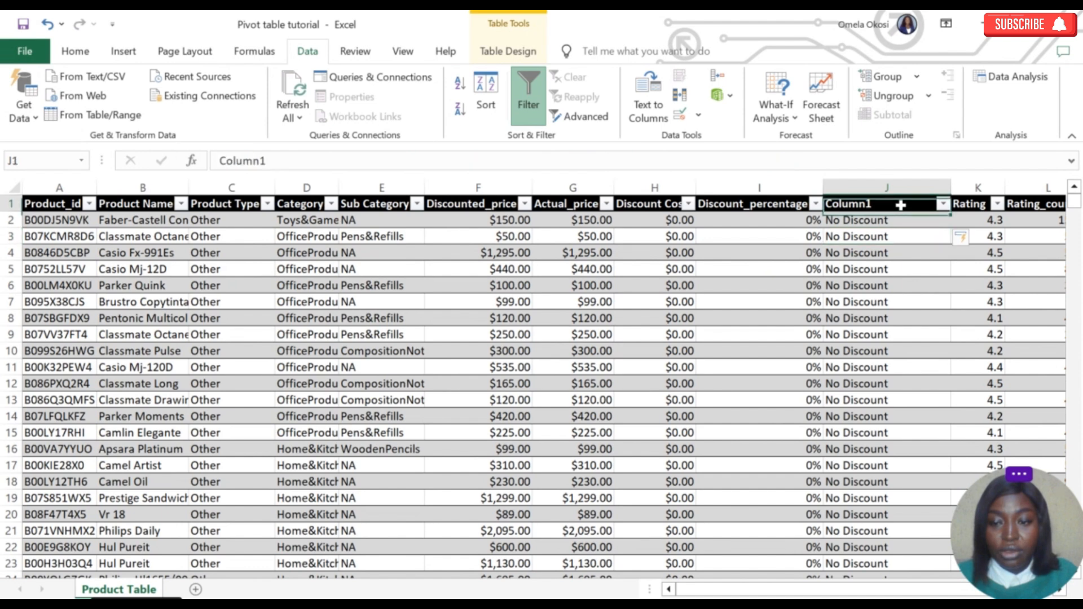
{"action": "double_click", "coordinate": [900, 204]}
{"action": "key", "text": "BackSpace"}
{"action": "key", "text": "BackSpace"}
{"action": "key", "text": "BackSpace"}
{"action": "key", "text": "BackSpace"}
{"action": "key", "text": "BackSpace"}
{"action": "key", "text": "BackSpace"}
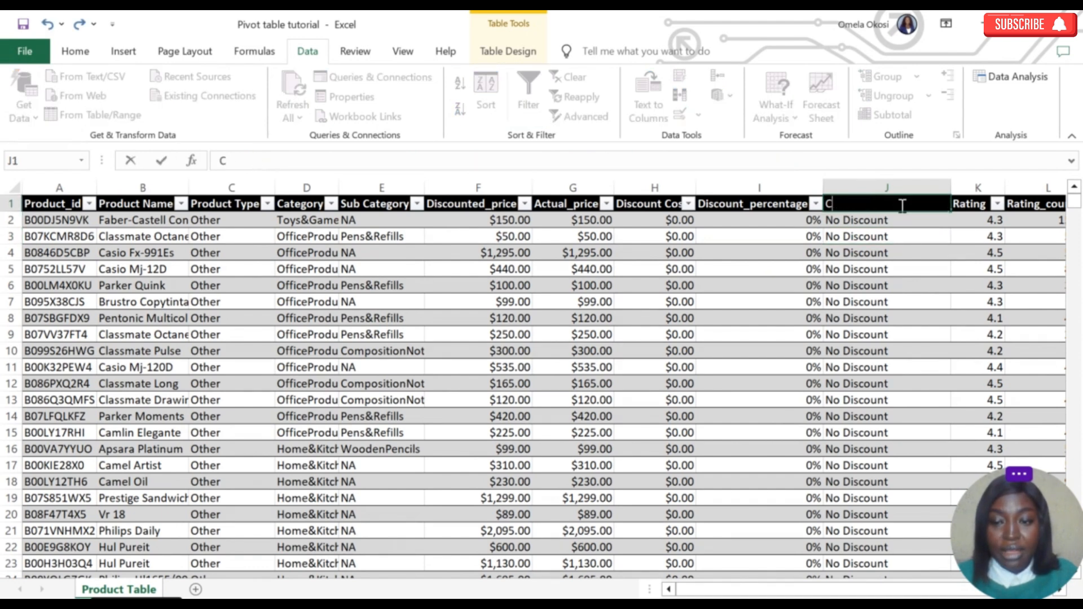
{"action": "key", "text": "BackSpace"}
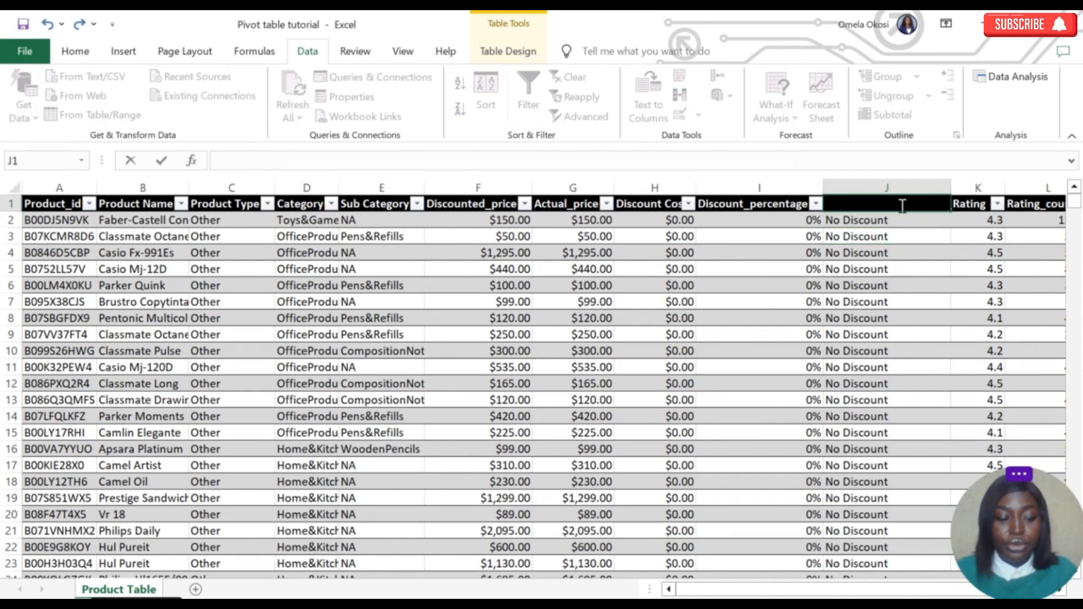
{"action": "type", "text": "Discount Category"}
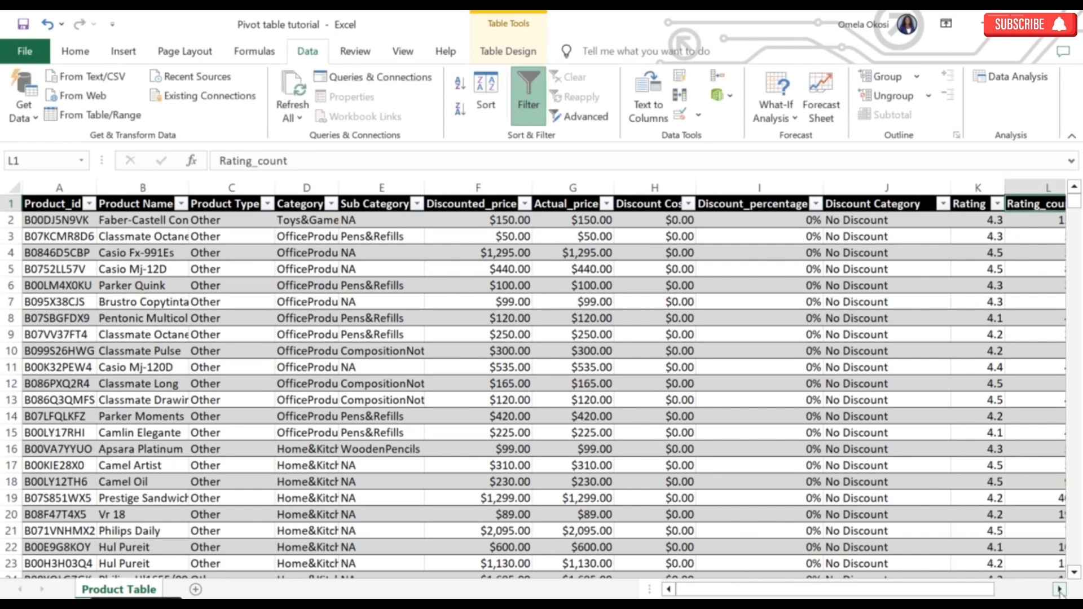
- Insert a new column between Rating and Rating_count in the product table
{"action": "left_click", "coordinate": [1058, 590]}
{"action": "left_click", "coordinate": [1059, 590]}
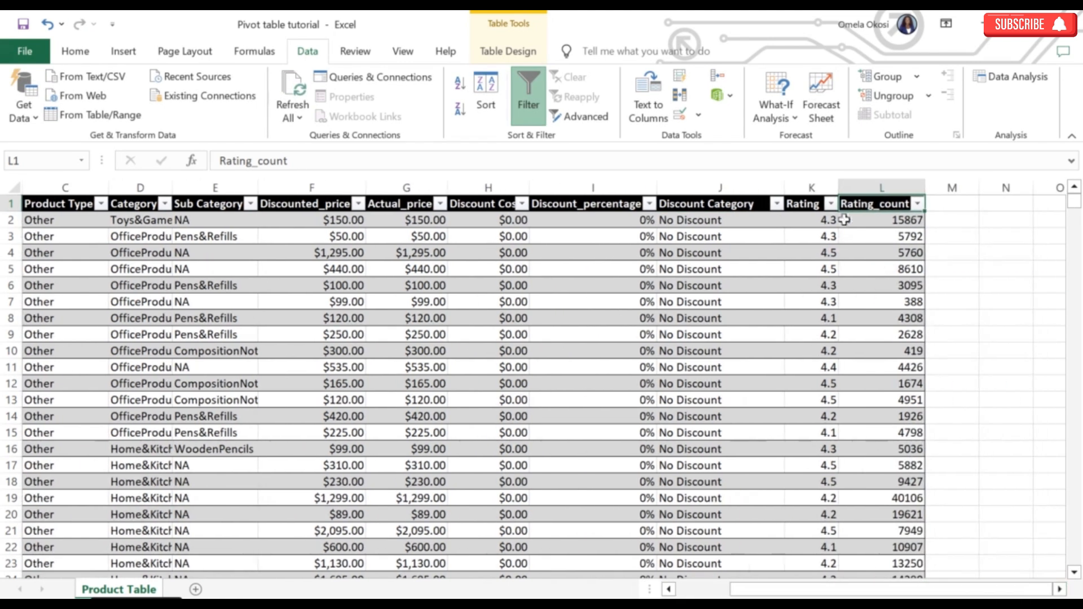
{"action": "left_click", "coordinate": [798, 202]}
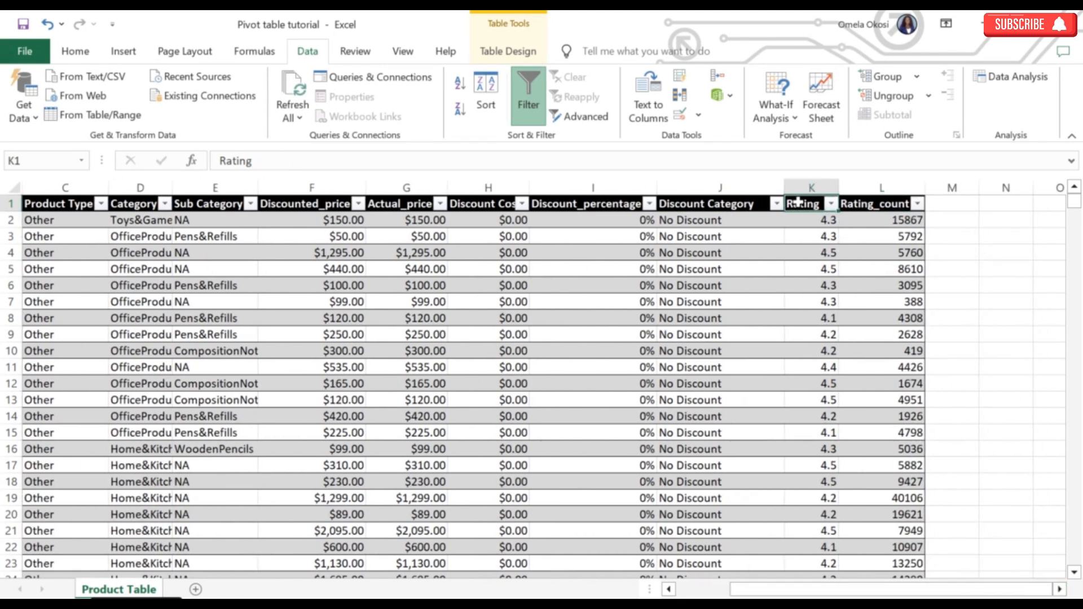
{"action": "left_click", "coordinate": [860, 180]}
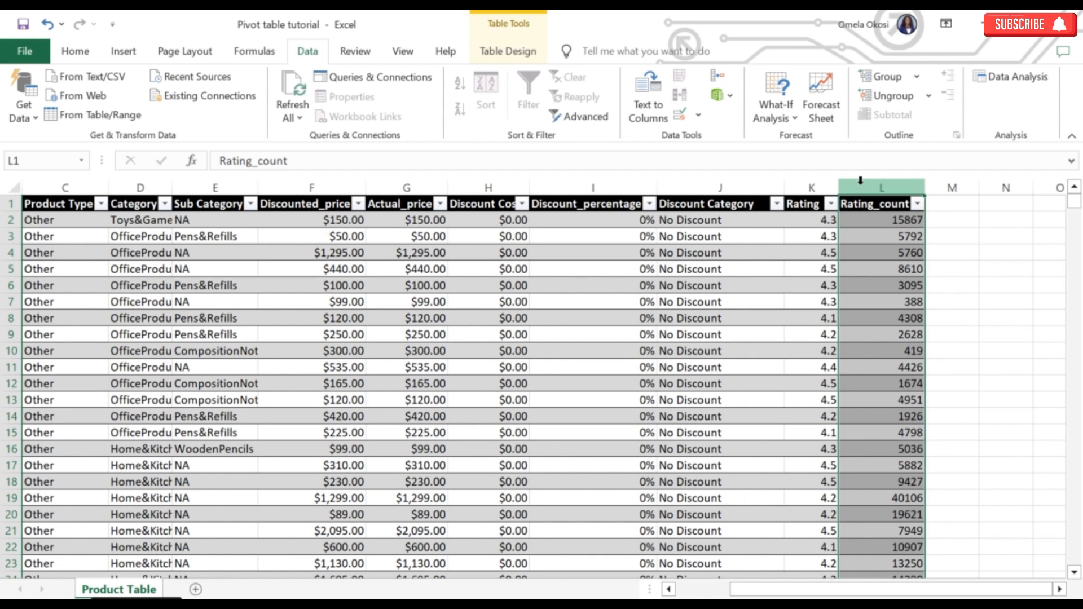
{"action": "right_click", "coordinate": [860, 181]}
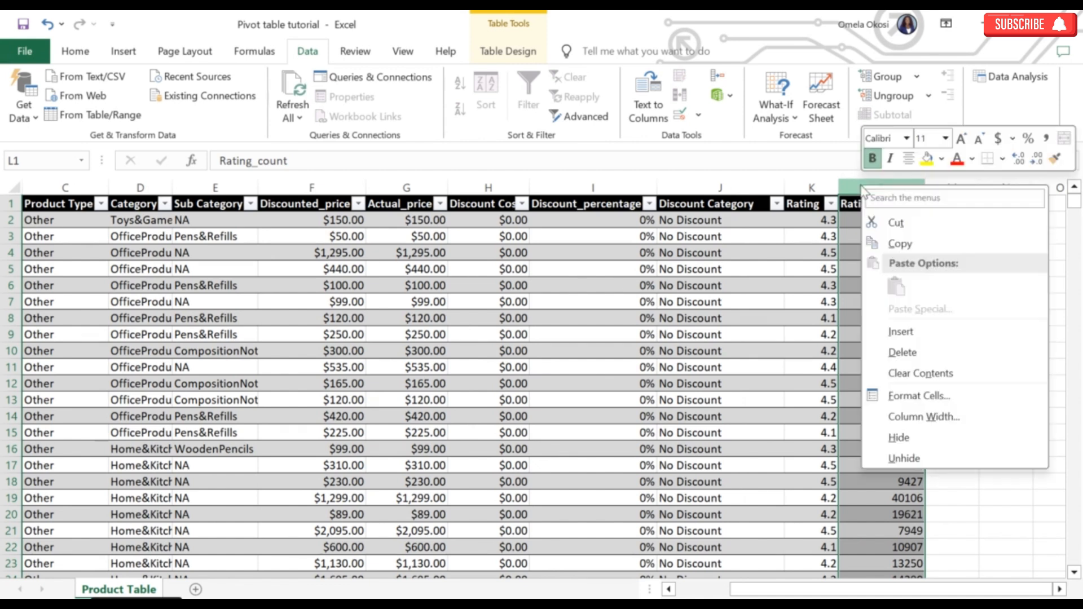
{"action": "left_click", "coordinate": [914, 334]}
- Fill the new column L with =IF(K2>=4,"Highly Rated",IF(K2>=3,"Moderately Rated","Low Rating")), entered in L2
{"action": "left_click", "coordinate": [869, 218]}
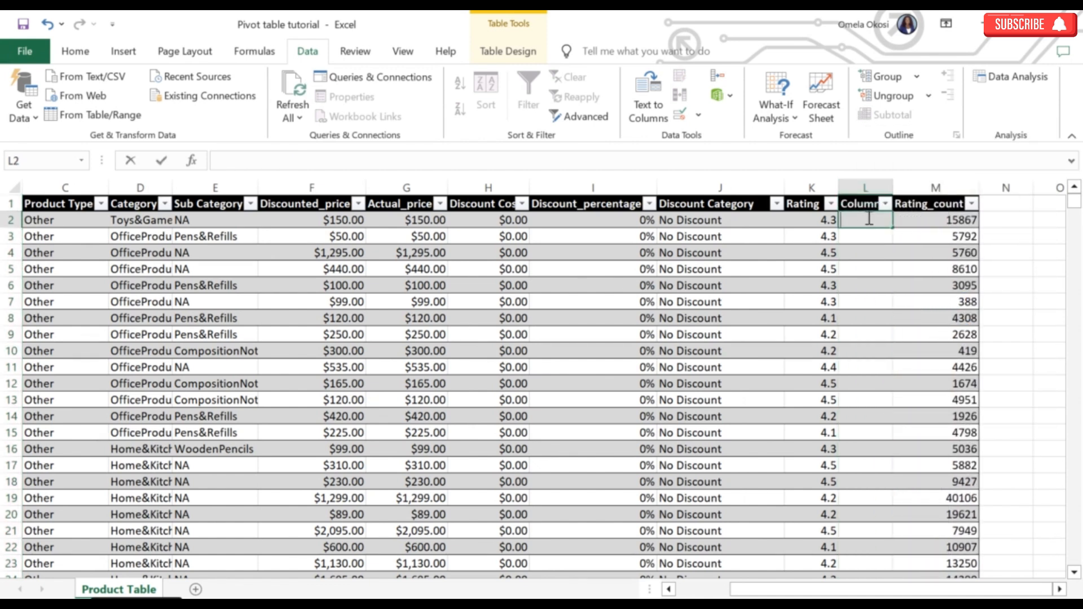
{"action": "double_click", "coordinate": [868, 218]}
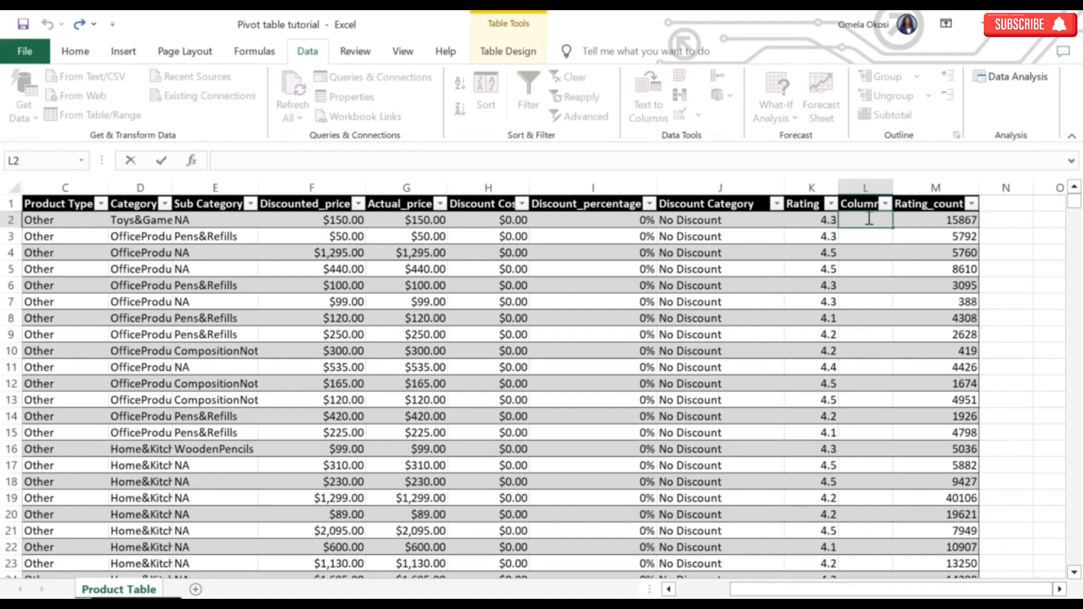
{"action": "type", "text": "=IF(K2>=4,\"Highly Rated\",IF(K2>=3,\"Moderately Rated\",\"Low Rating\"))"}
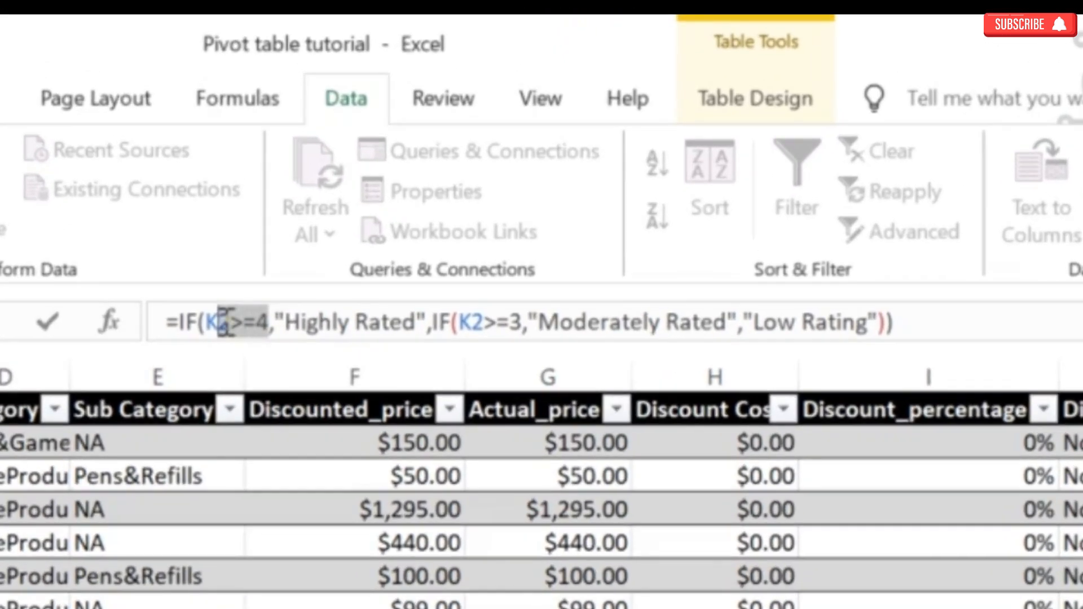
{"action": "left_click", "coordinate": [247, 167]}
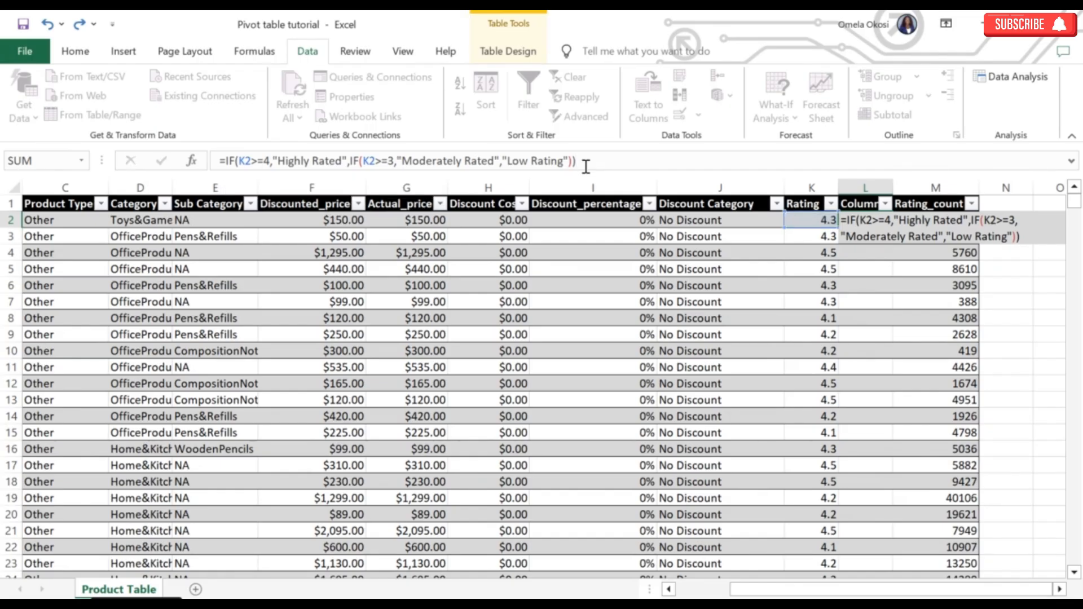
{"action": "key", "text": "Return"}
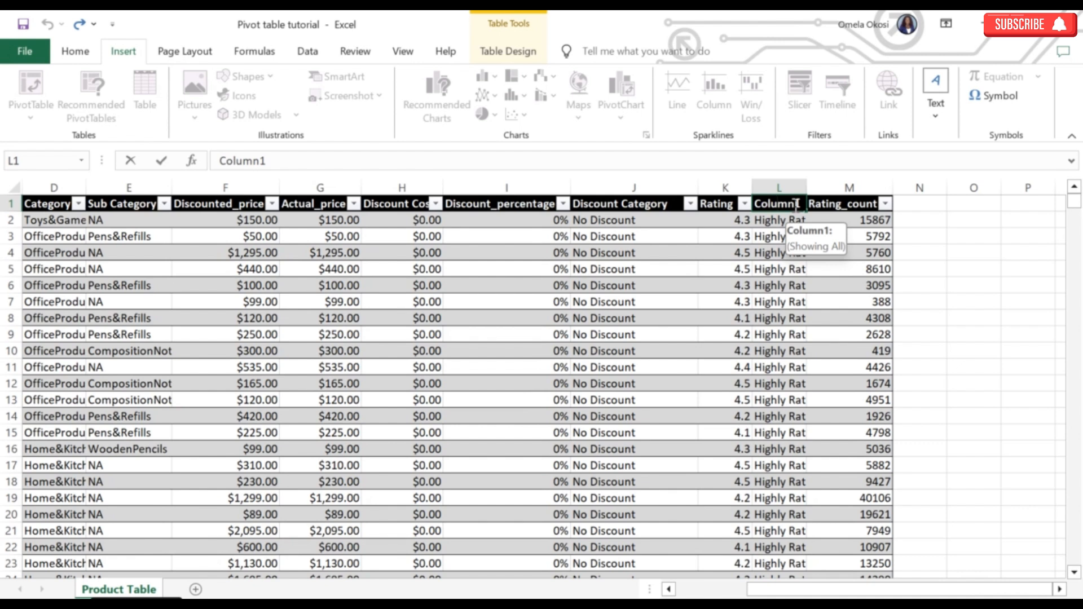
- Rename the header of column L as Rating Category
{"action": "double_click", "coordinate": [797, 204]}
{"action": "type", "text": "R"}
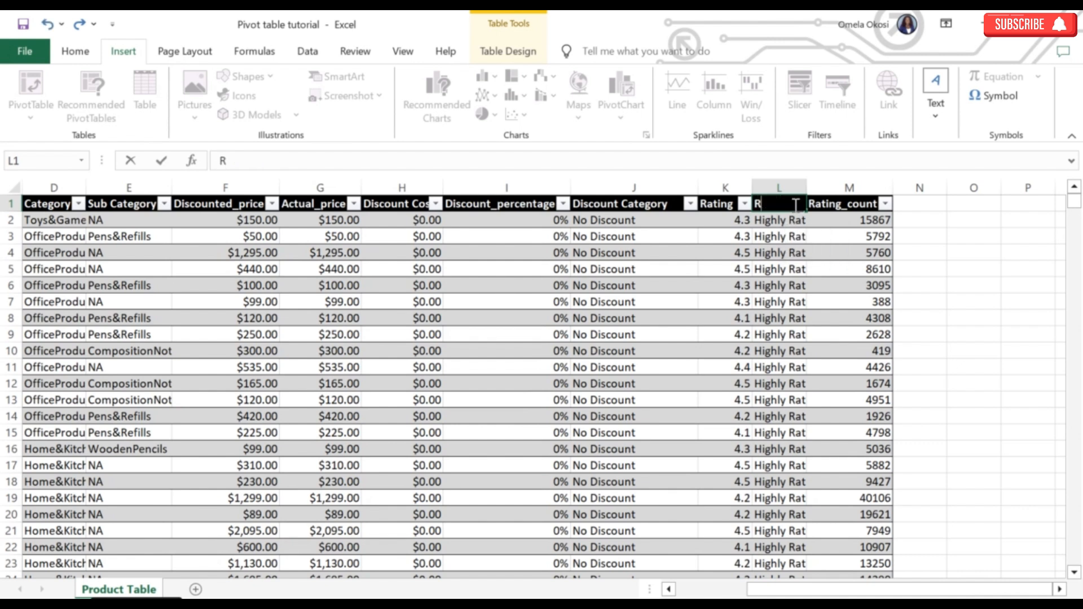
{"action": "type", "text": "ating Category"}
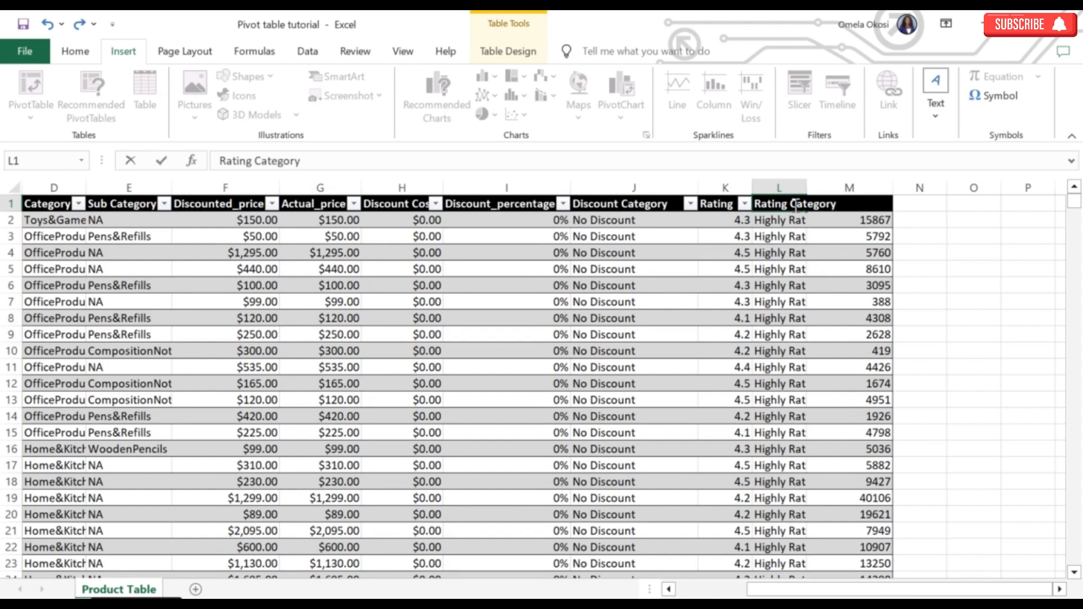
{"action": "key", "text": "Return"}
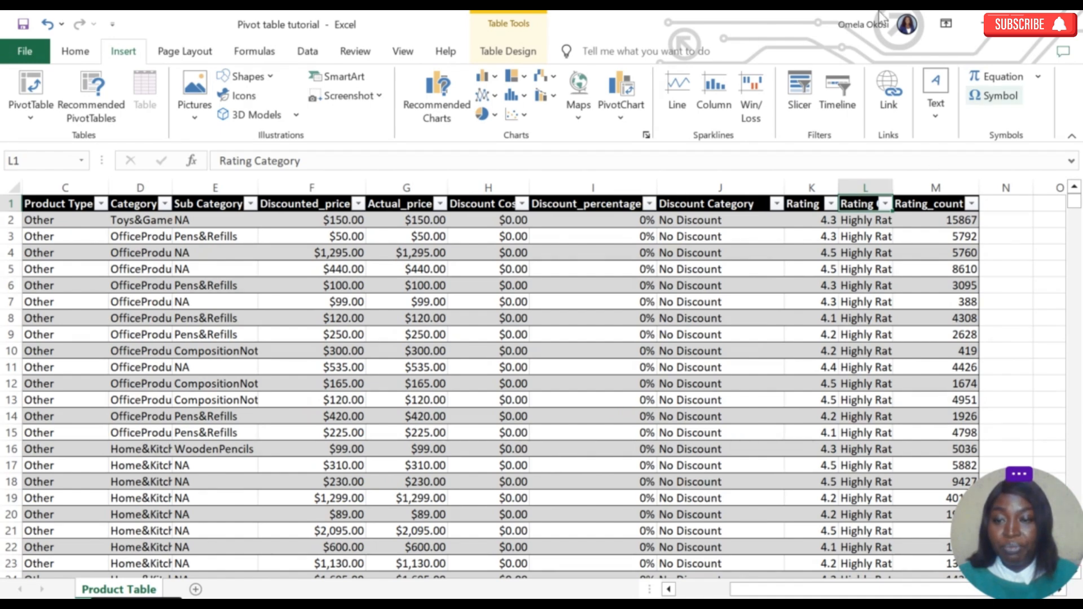
- Start a PivotTable from a table or range, based on the product table
{"action": "left_click", "coordinate": [387, 399]}
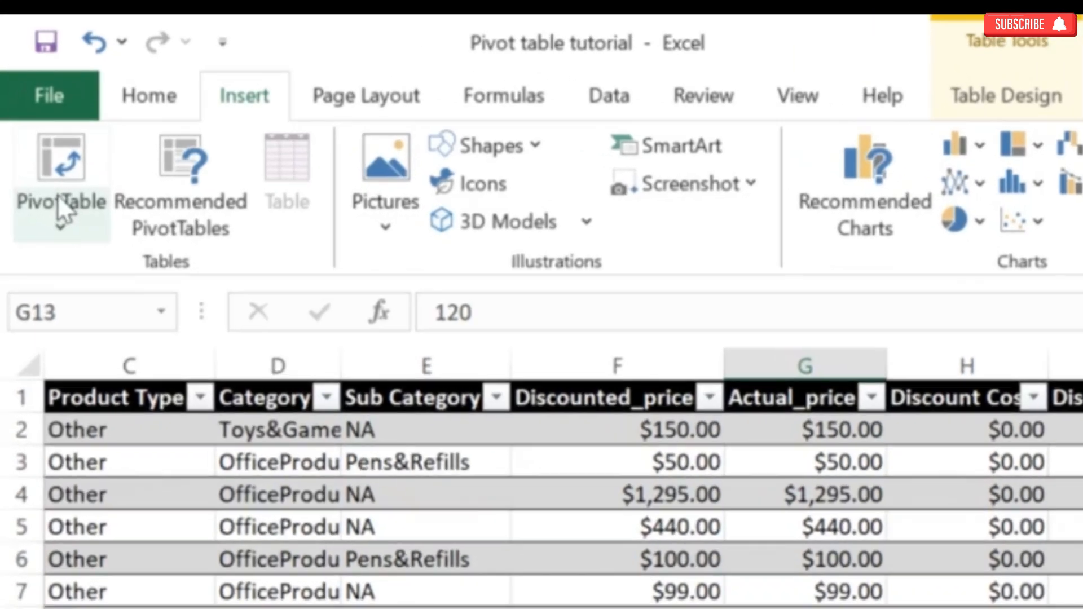
{"action": "left_click", "coordinate": [57, 195]}
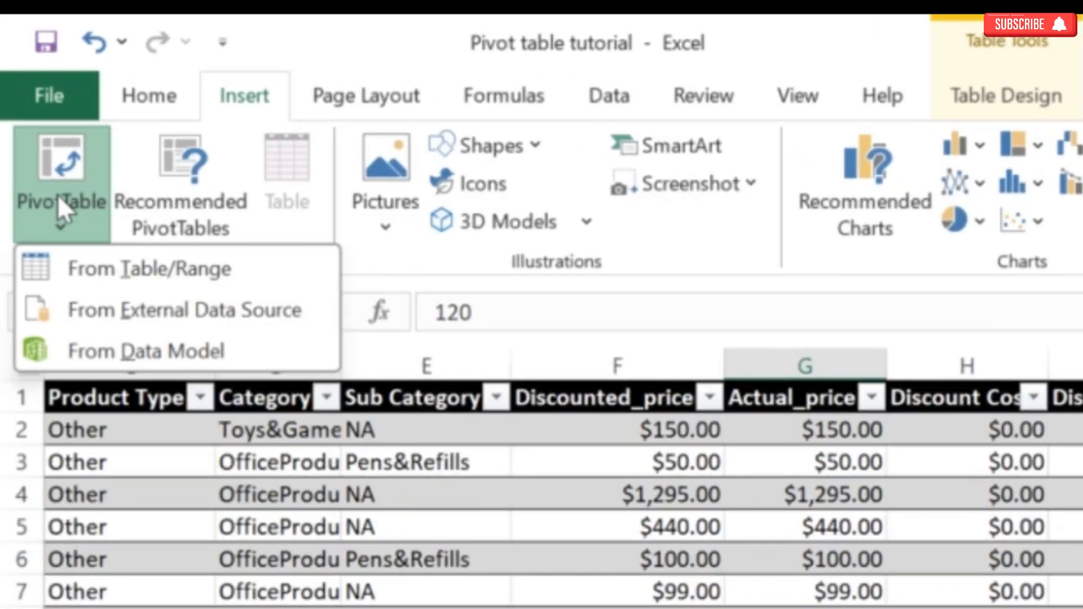
{"action": "left_click", "coordinate": [161, 279]}
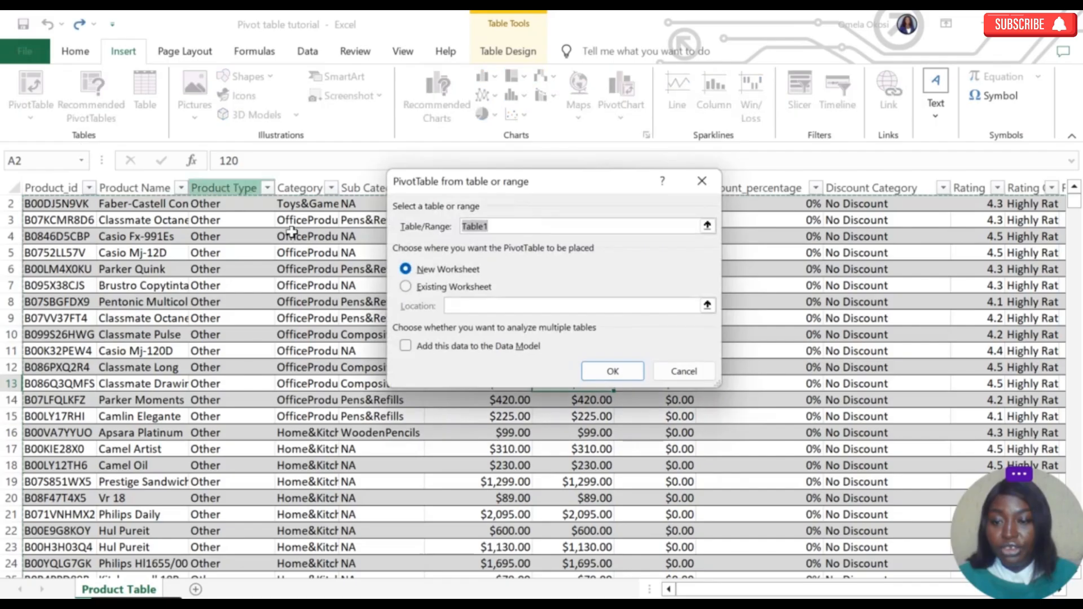
- Clear the PivotTable's source range and reselect the entire product table, Table1, as its source
{"action": "left_click", "coordinate": [707, 226]}
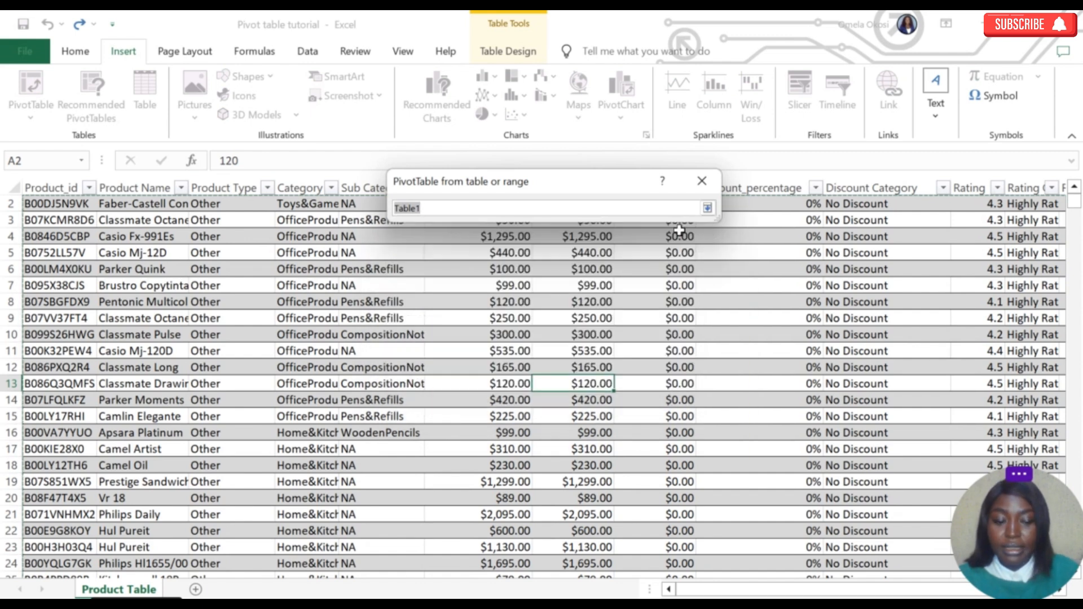
{"action": "key", "text": "BackSpace"}
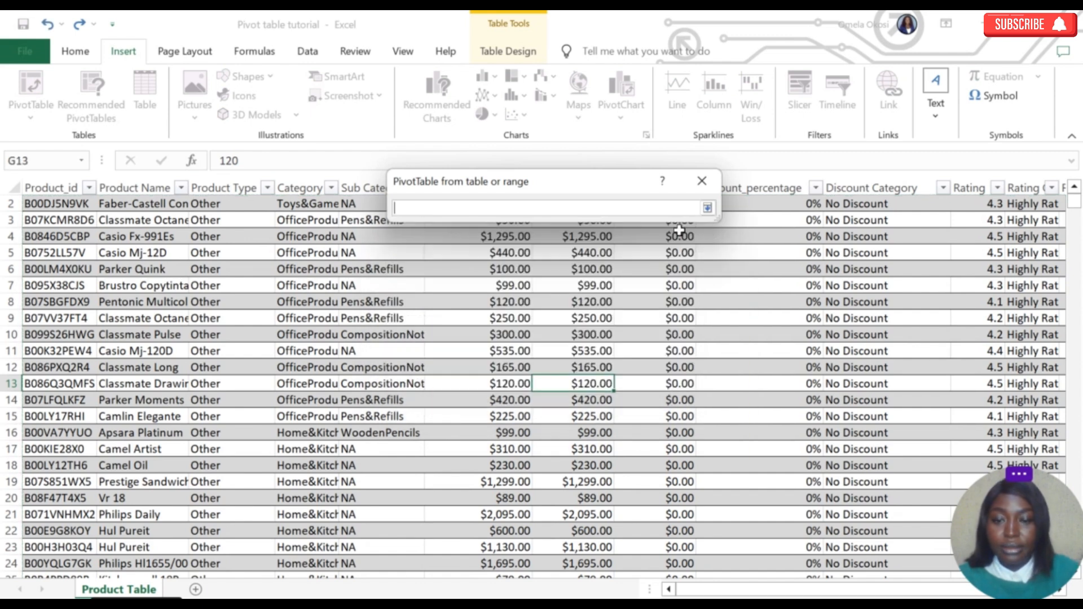
{"action": "left_click", "coordinate": [131, 590]}
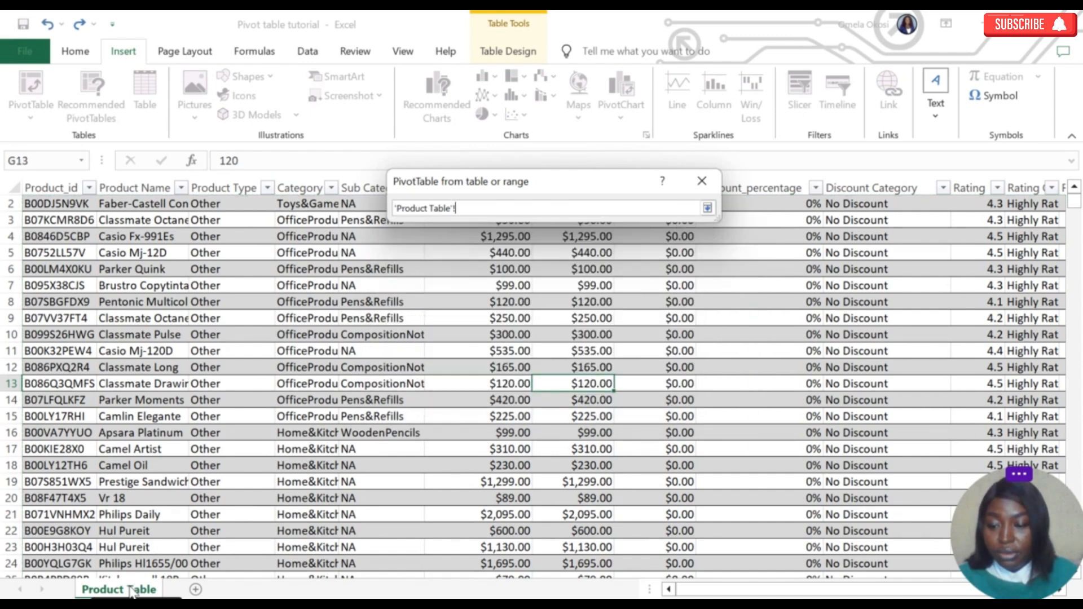
{"action": "left_click", "coordinate": [51, 182]}
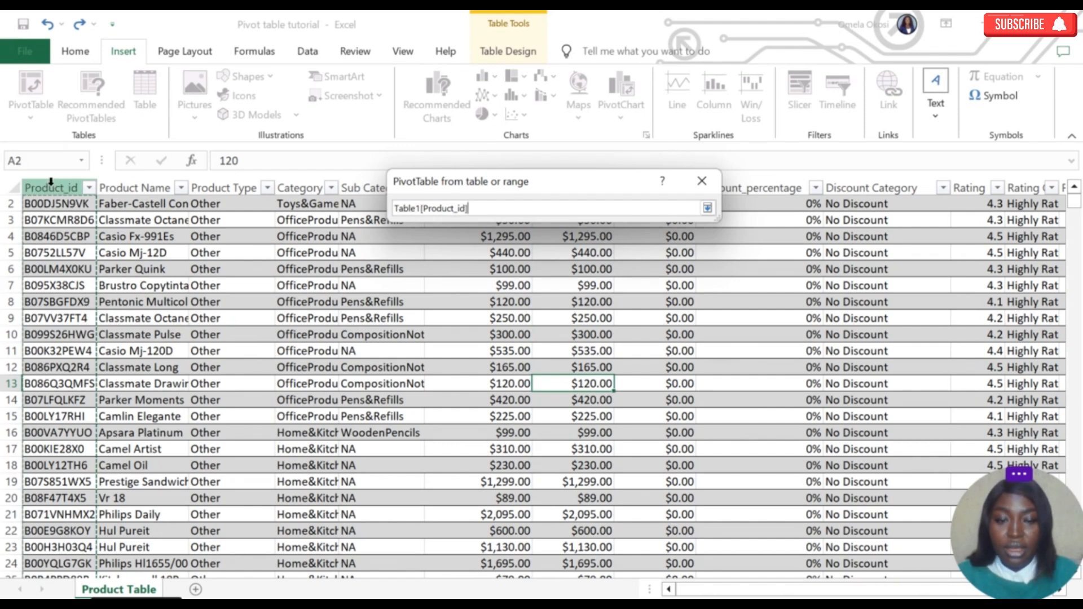
{"action": "key", "text": "ctrl+shift+Right"}
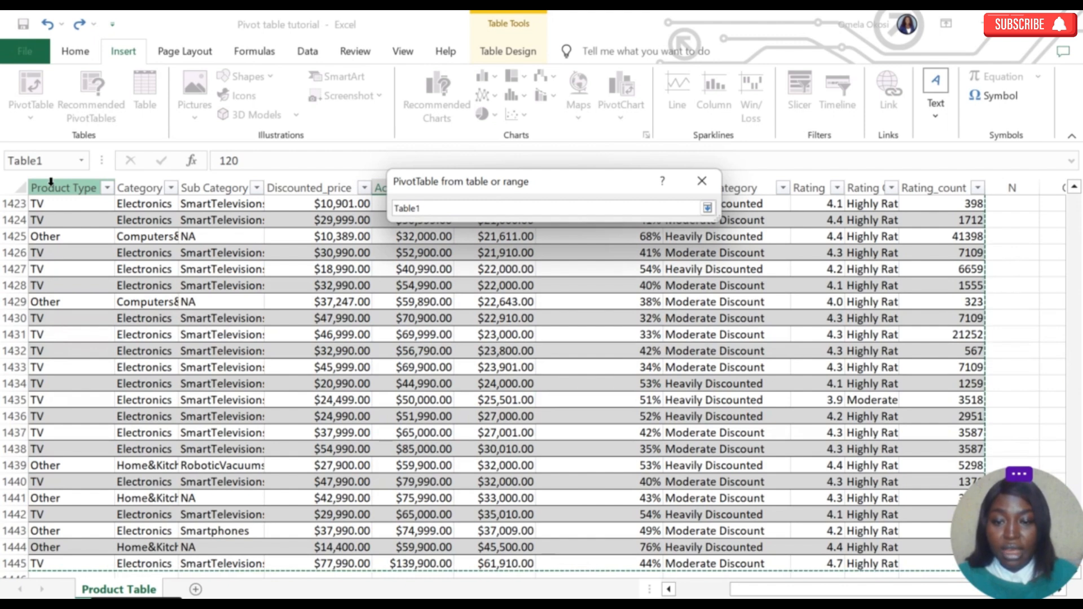
{"action": "left_click", "coordinate": [707, 208]}
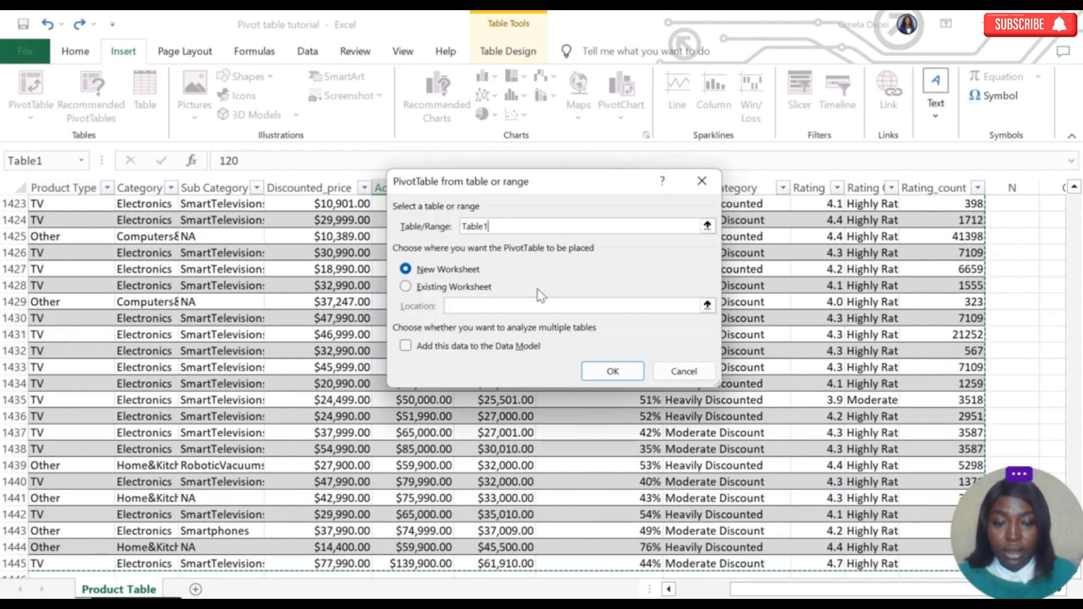
- Create the PivotTable on a new worksheet with its data added to the Data Model, and rename that sheet Pivot Table
{"action": "left_click", "coordinate": [409, 348]}
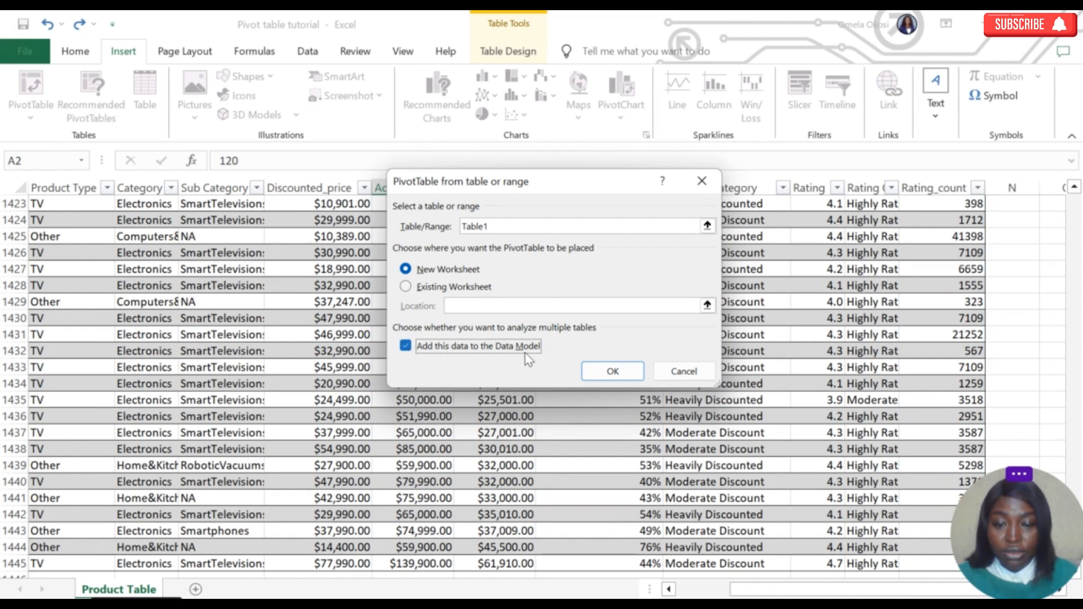
{"action": "left_click", "coordinate": [602, 373]}
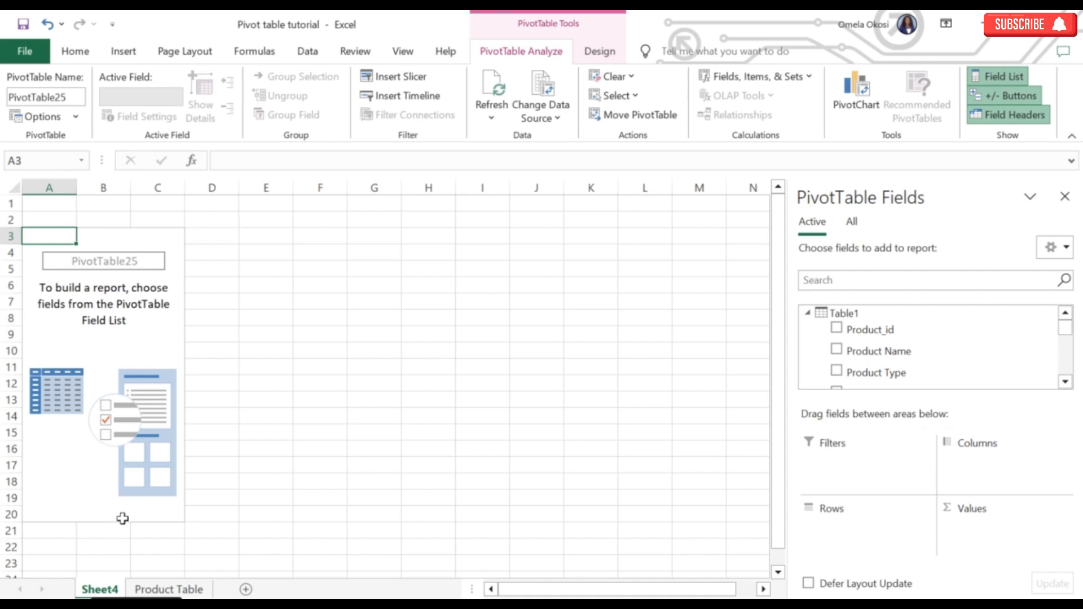
{"action": "right_click", "coordinate": [106, 590]}
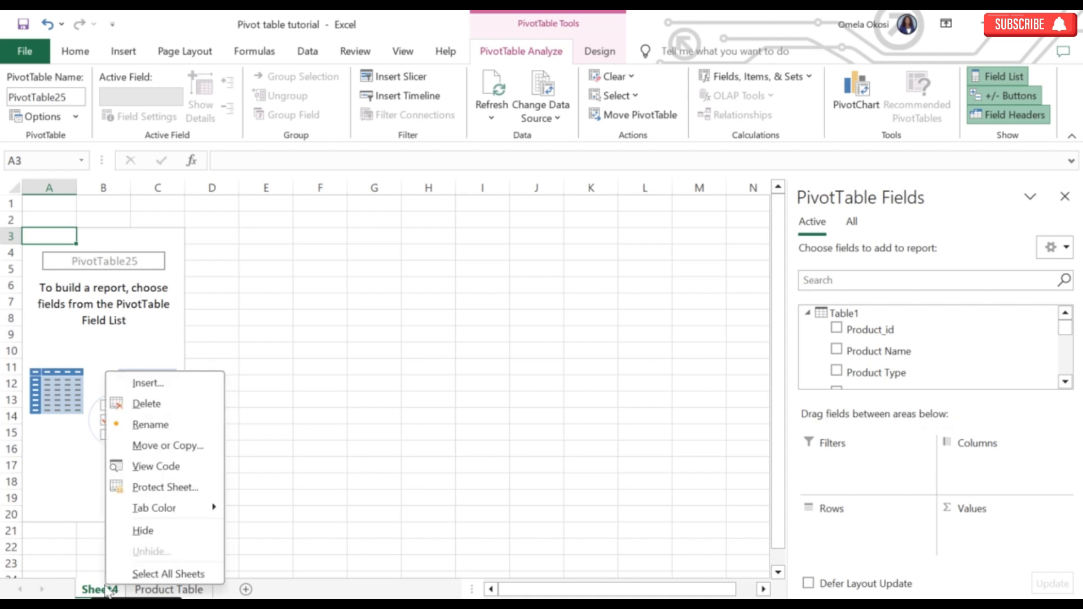
{"action": "left_click", "coordinate": [167, 424]}
{"action": "type", "text": "Pivot Table"}
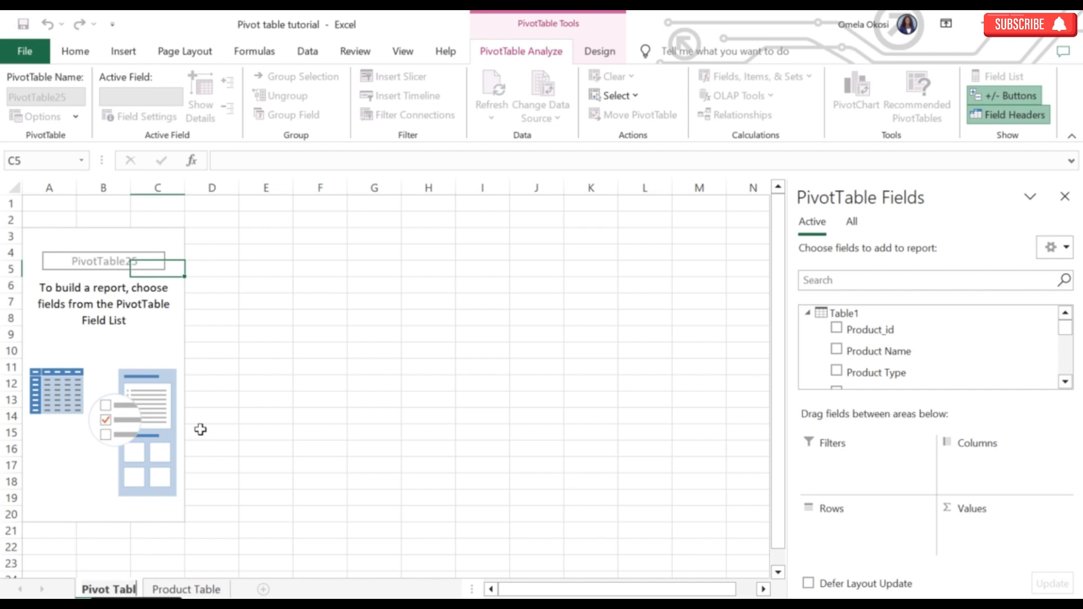
{"action": "key", "text": "Return"}
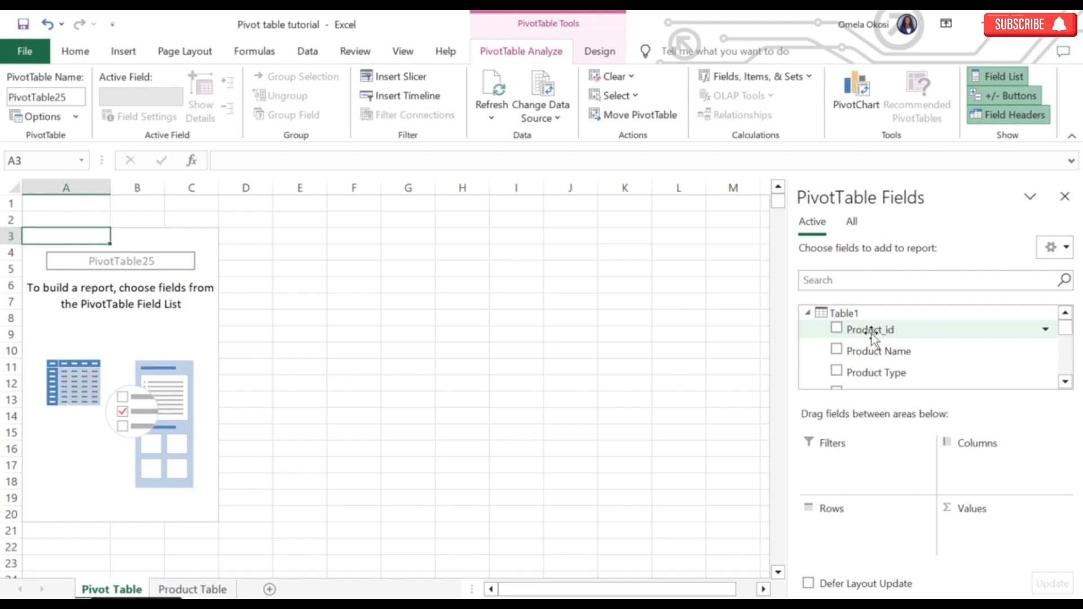
- Add the count of Product_id as the pivot table's value and paste a copy of the pivot table at A6
{"action": "left_click_drag", "start_coordinate": [873, 333], "coordinate": [986, 541]}
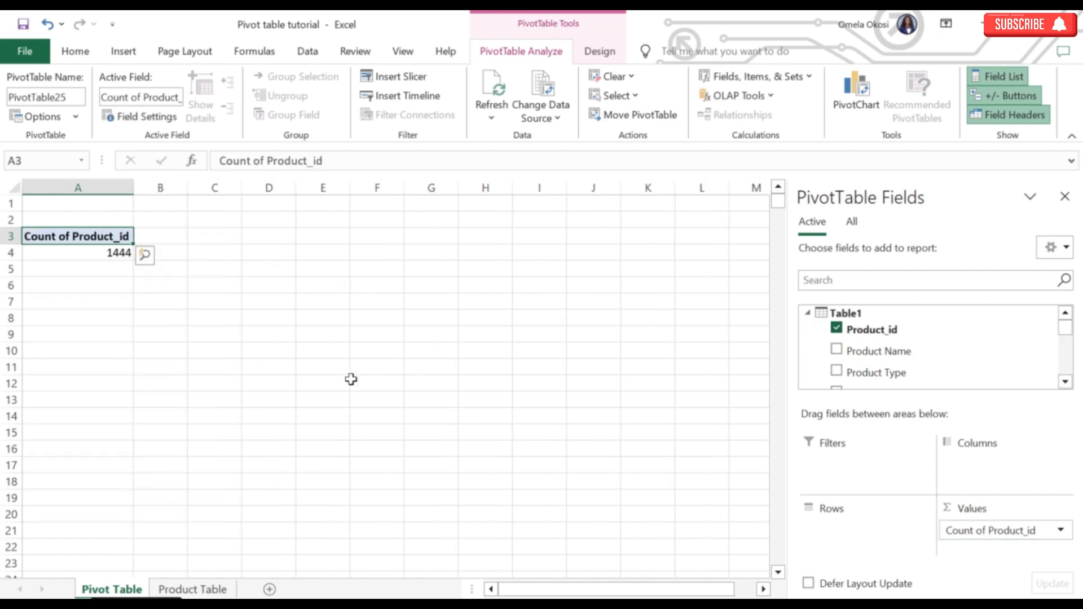
{"action": "left_click", "coordinate": [106, 255], "text": "shift"}
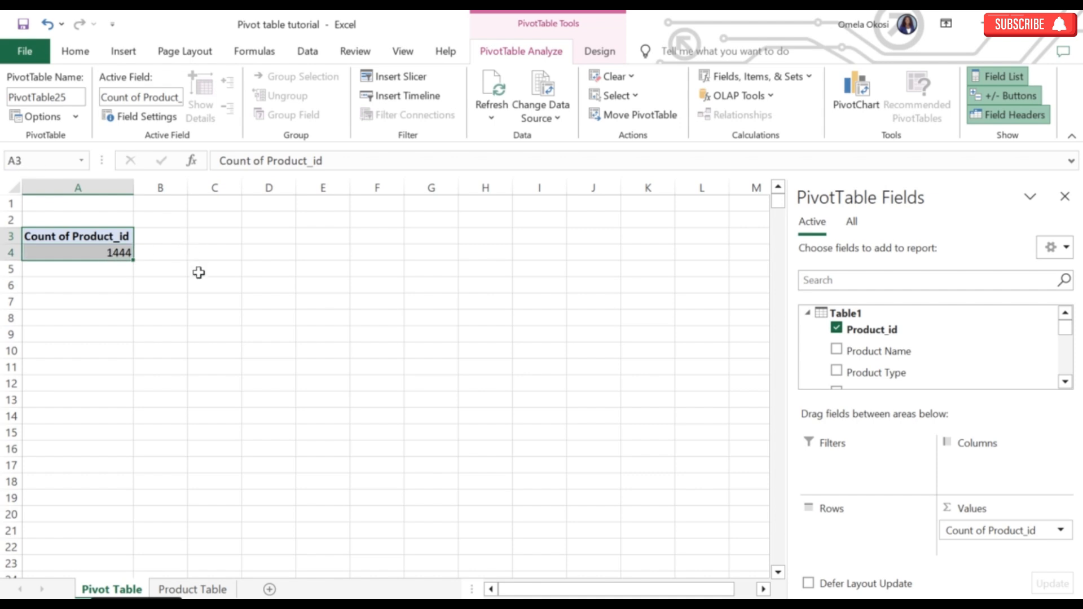
{"action": "key", "text": "ctrl+c"}
{"action": "left_click", "coordinate": [97, 291]}
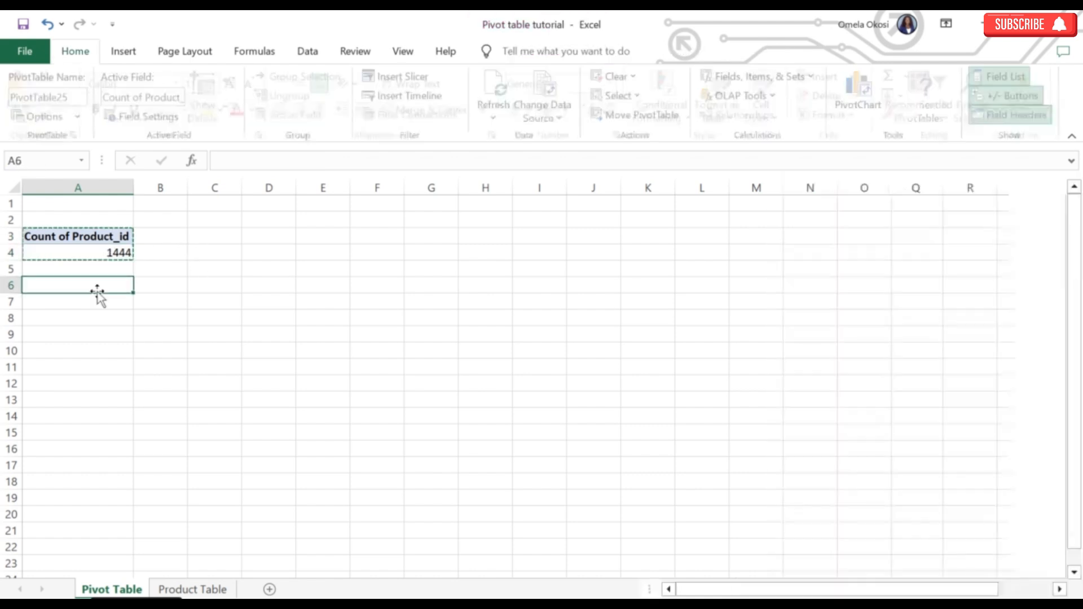
{"action": "key", "text": "ctrl+v"}
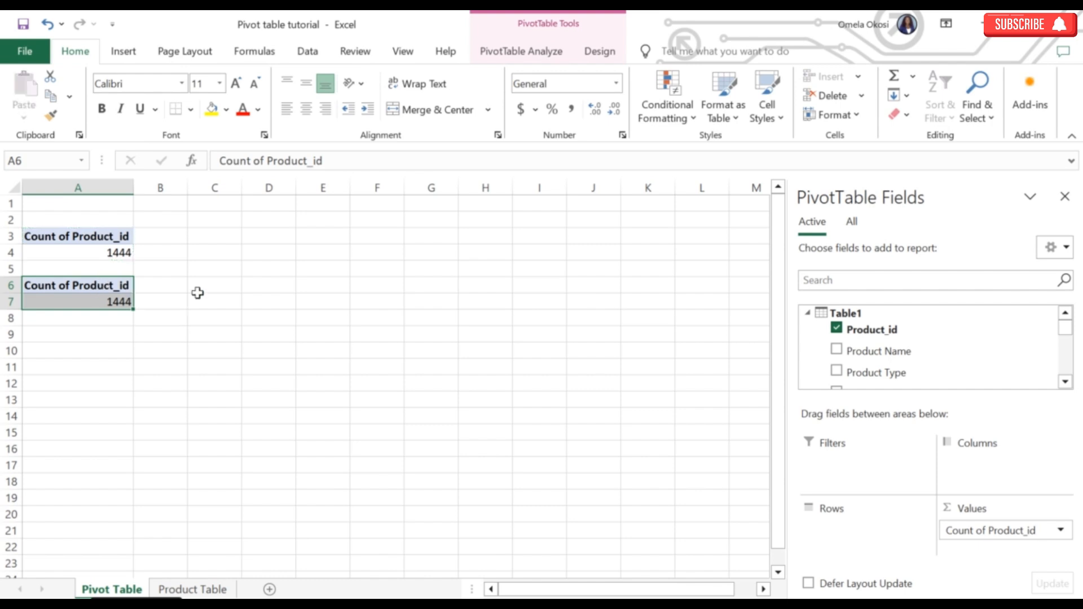
- Replace Product_id with the sum of Actual_price in the A6 pivot table and apply the dollar Accounting format
{"action": "left_click", "coordinate": [839, 333]}
{"action": "left_click", "coordinate": [1065, 381]}
{"action": "left_click", "coordinate": [1065, 381]}
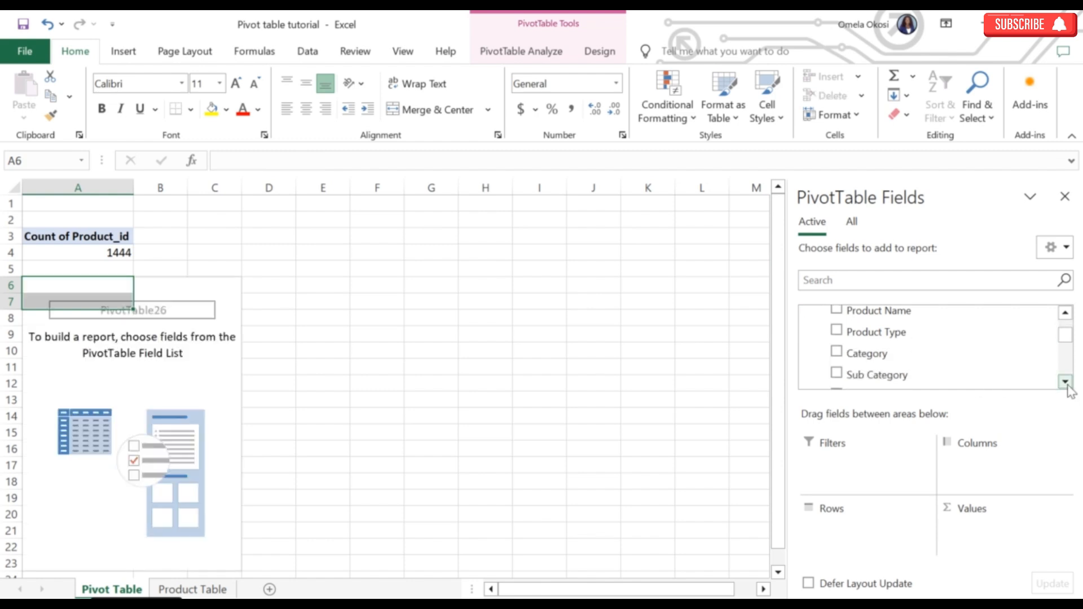
{"action": "left_click", "coordinate": [1065, 382]}
{"action": "left_click", "coordinate": [1065, 381]}
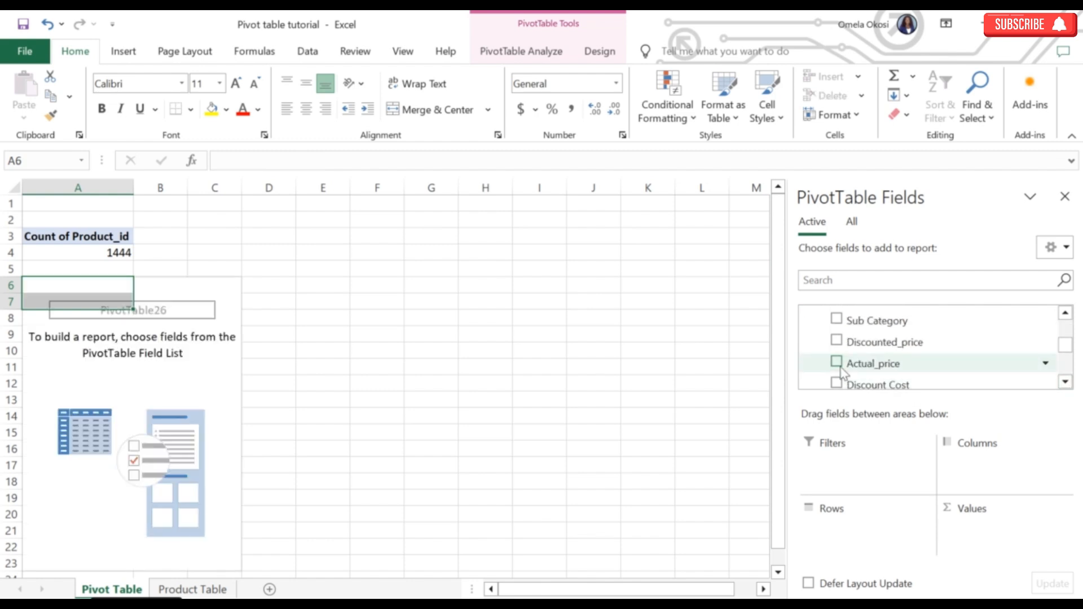
{"action": "left_click_drag", "start_coordinate": [881, 368], "coordinate": [984, 535]}
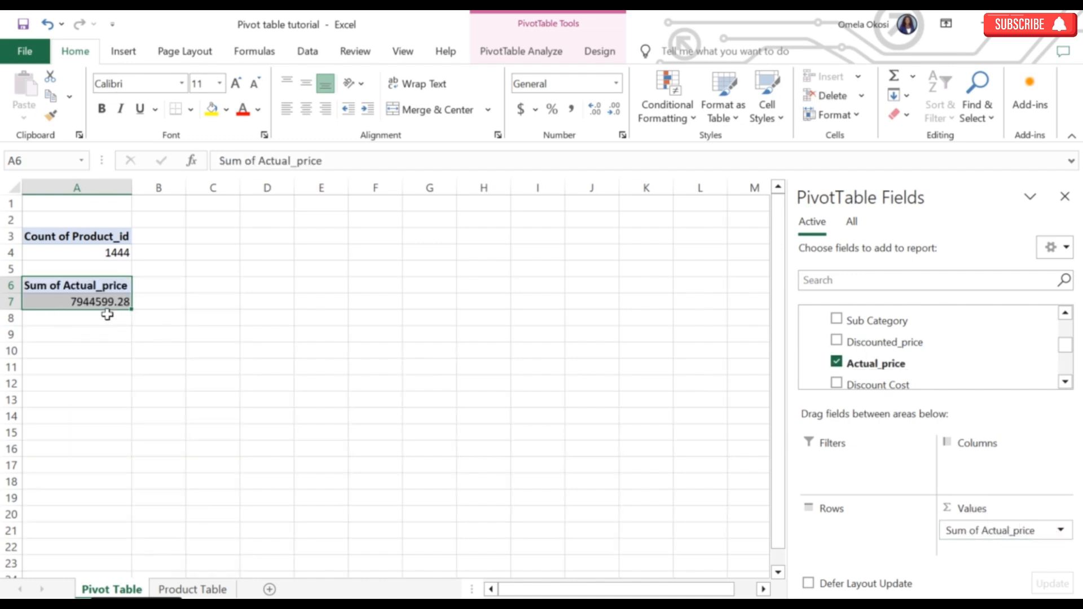
{"action": "left_click", "coordinate": [522, 110]}
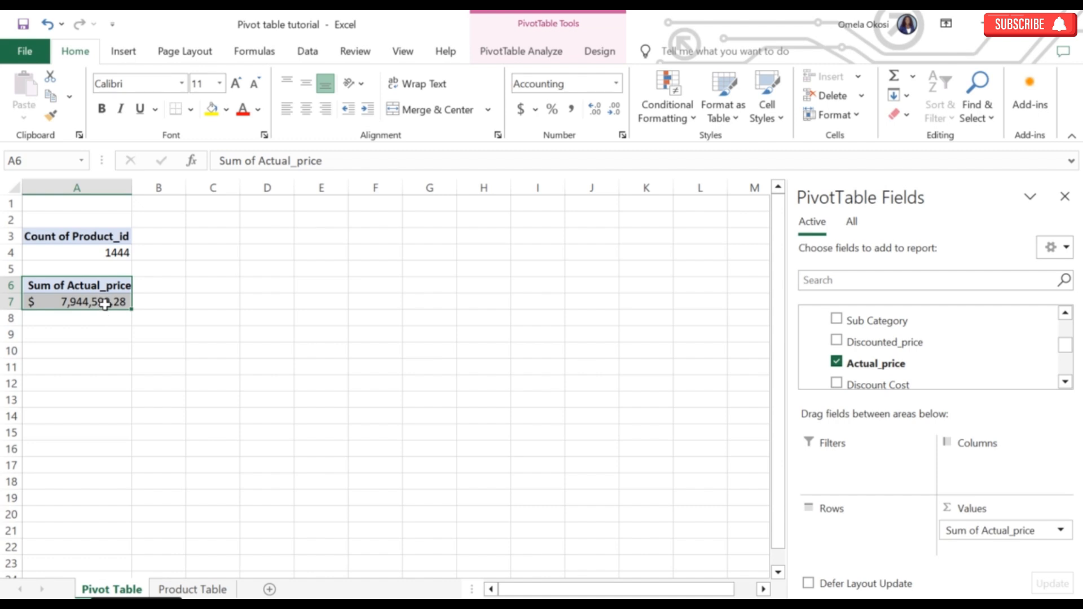
- Copy the Actual_price pivot table to A9 and replace the copy's value field with Discounted_price
{"action": "left_click", "coordinate": [110, 280]}
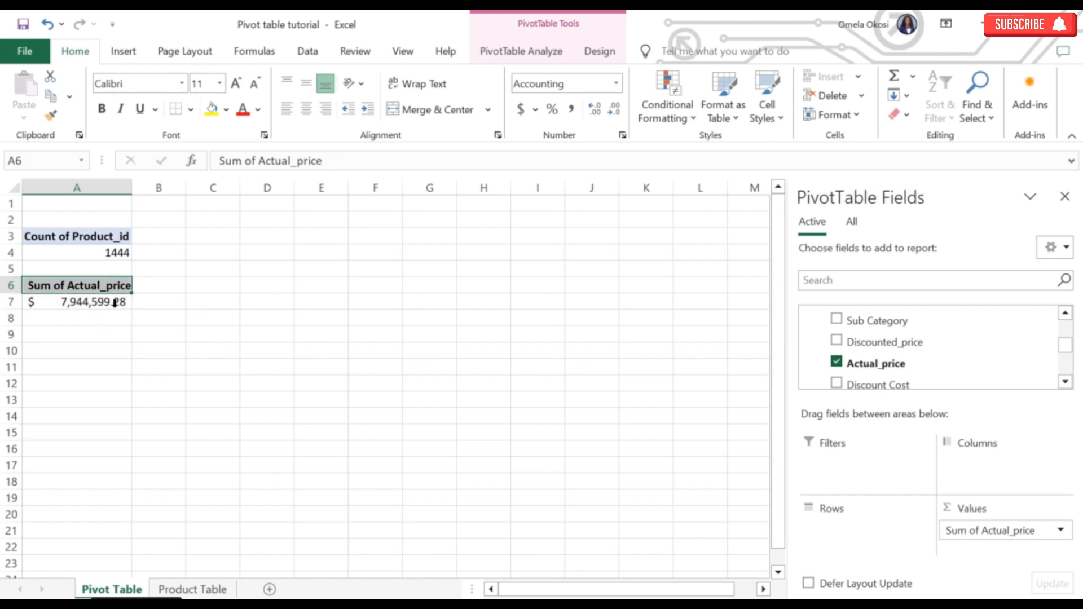
{"action": "left_click_drag", "start_coordinate": [96, 286], "coordinate": [130, 311]}
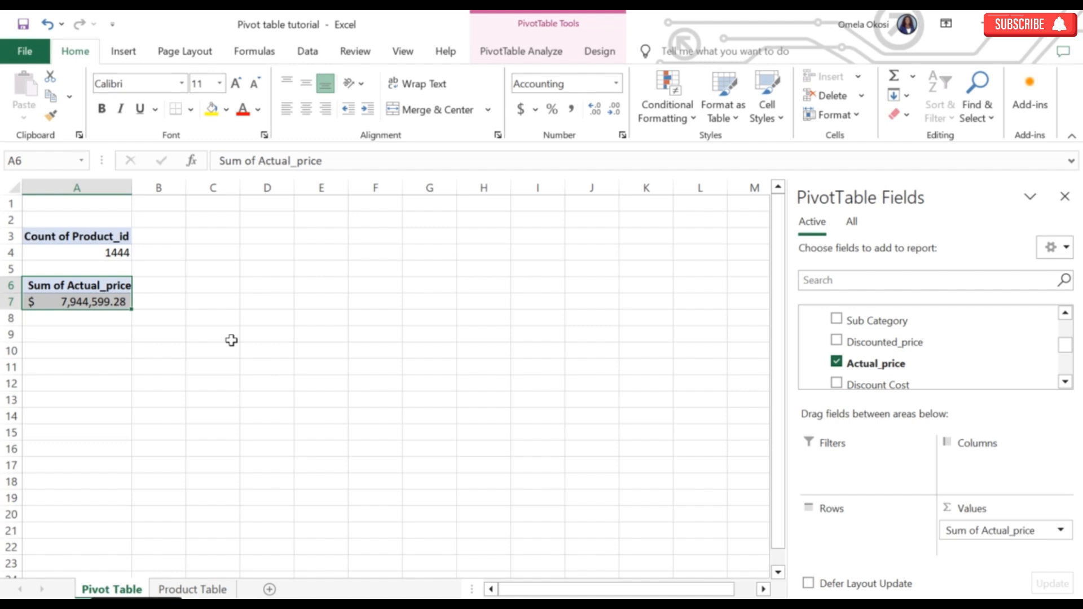
{"action": "key", "text": "ctrl+c"}
{"action": "left_click", "coordinate": [100, 337]}
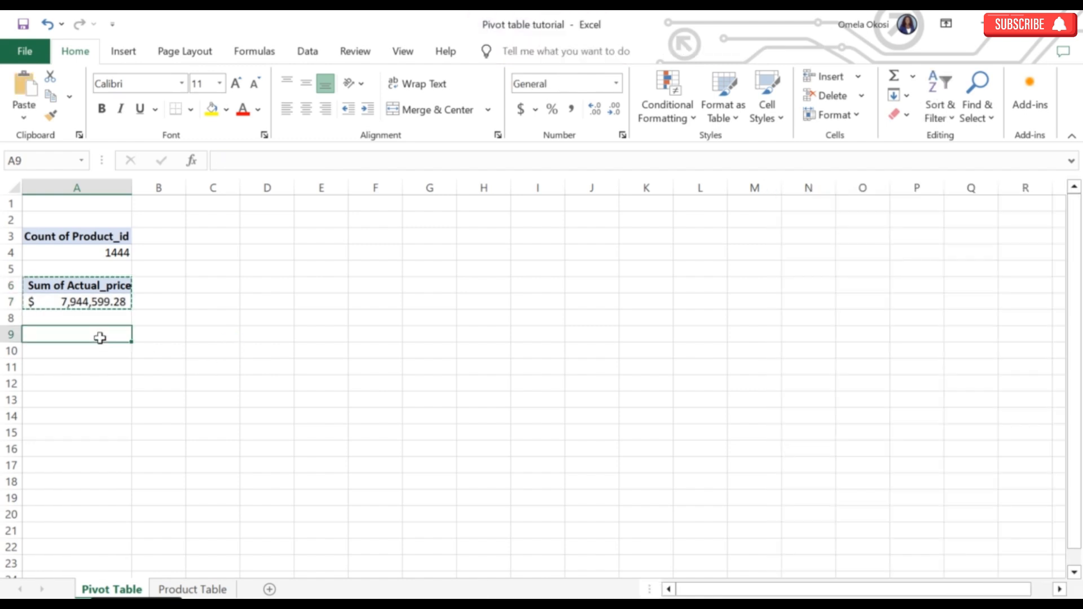
{"action": "key", "text": "ctrl+v"}
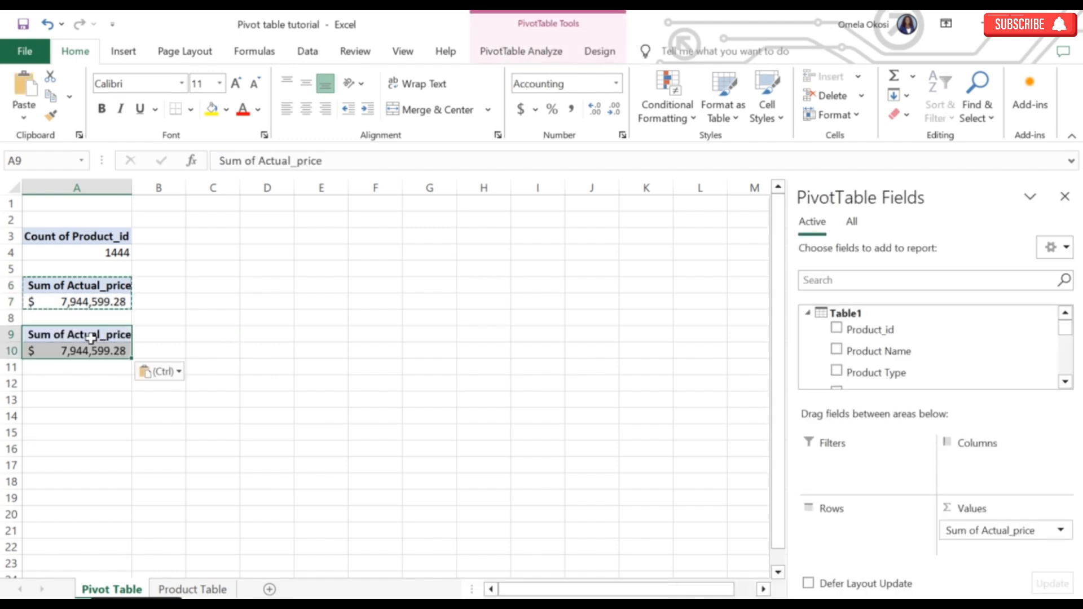
{"action": "key", "text": "Escape"}
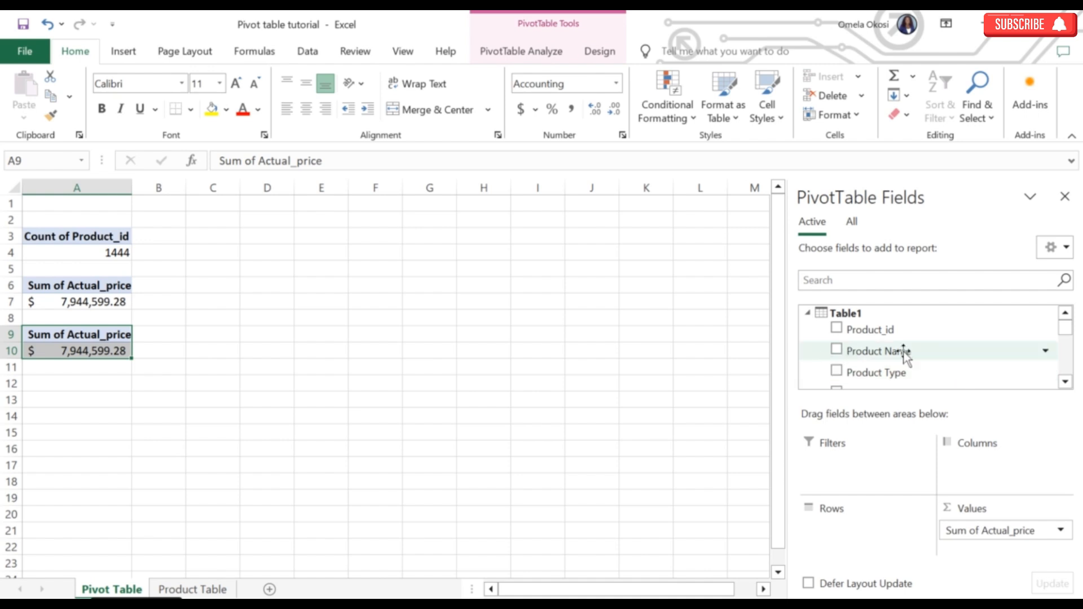
{"action": "scroll", "coordinate": [904, 352], "scroll_direction": "down", "scroll_amount": 3}
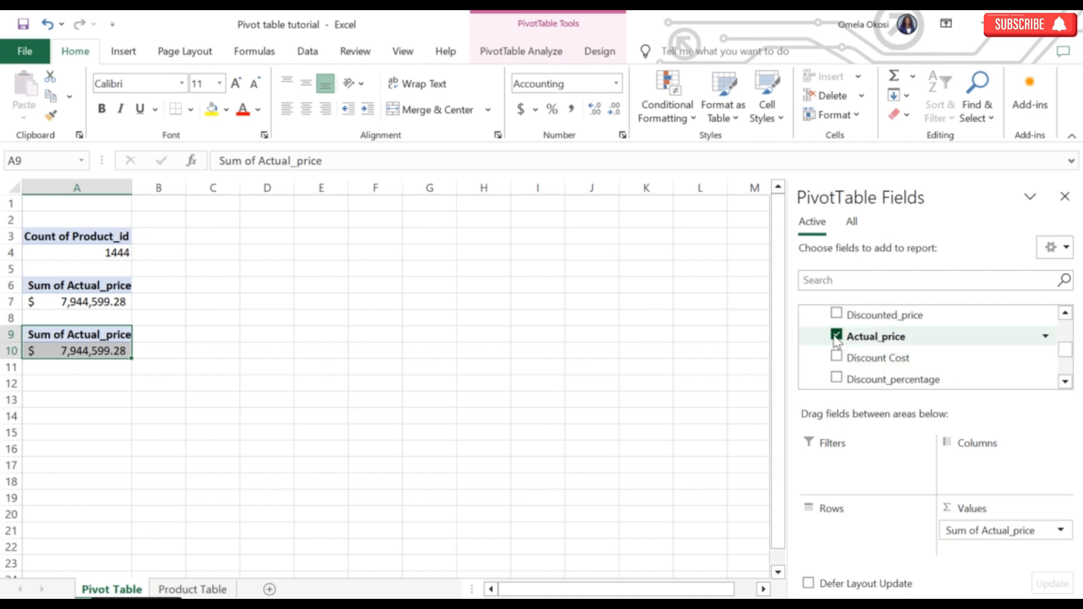
{"action": "left_click", "coordinate": [835, 335]}
{"action": "left_click", "coordinate": [837, 316]}
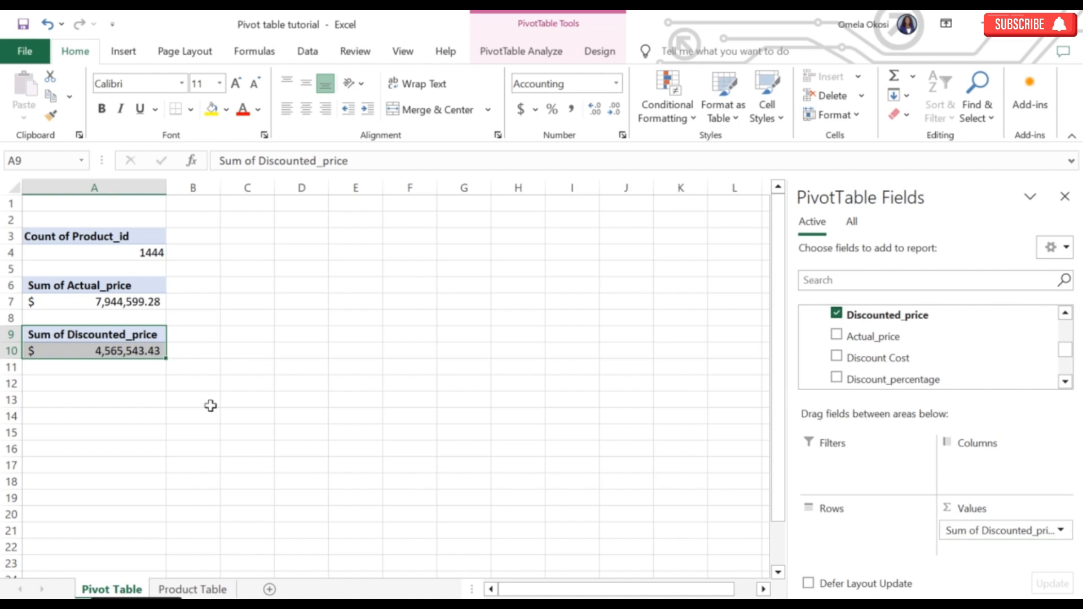
- Copy the Discounted_price pivot table to A12 and replace the copy's value field with Discount Cost
{"action": "left_click", "coordinate": [139, 329]}
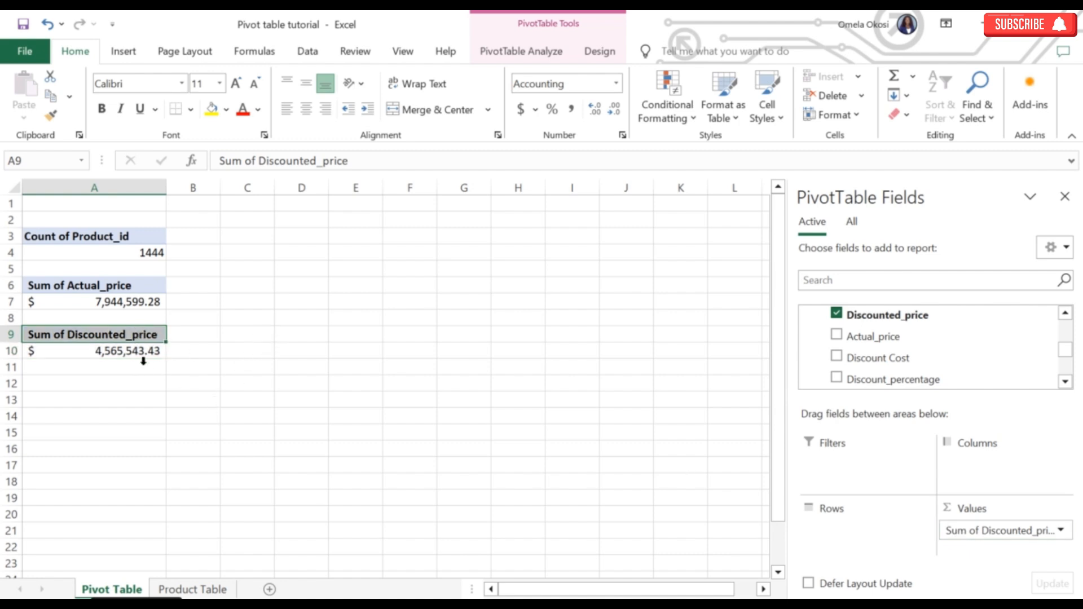
{"action": "left_click_drag", "start_coordinate": [148, 333], "coordinate": [144, 350]}
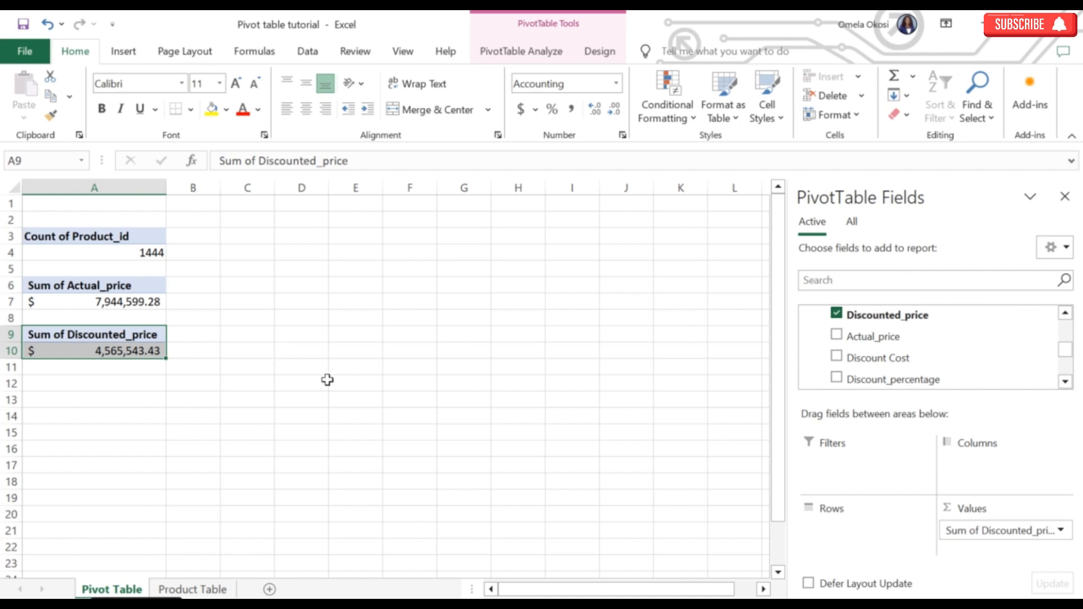
{"action": "key", "text": "ctrl+c"}
{"action": "left_click", "coordinate": [80, 383]}
{"action": "key", "text": "ctrl+v"}
{"action": "scroll", "coordinate": [902, 349], "scroll_direction": "down", "scroll_amount": 2}
{"action": "left_click", "coordinate": [837, 354]}
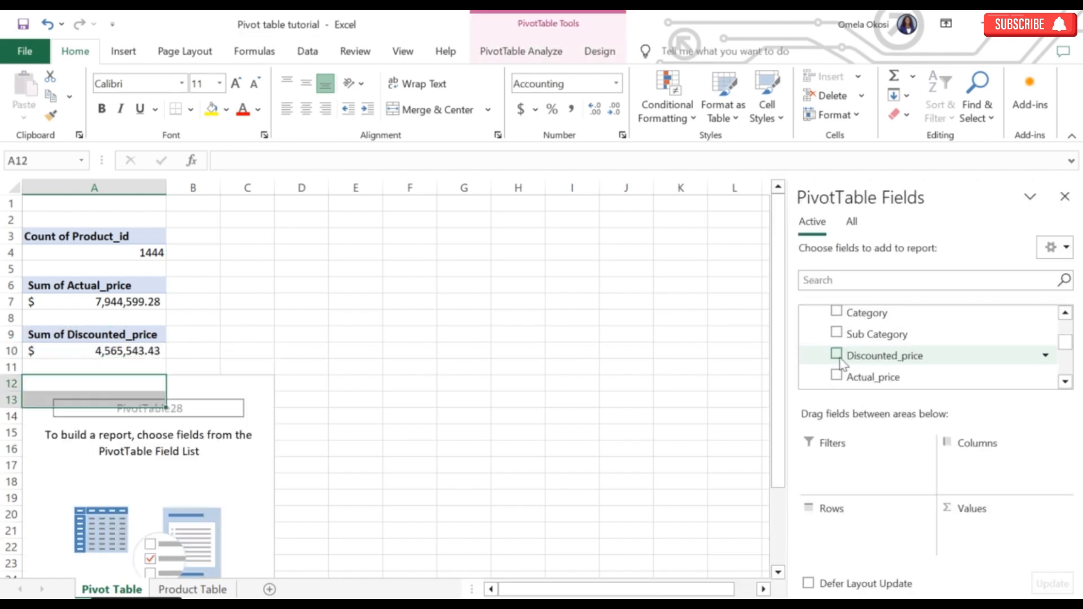
{"action": "scroll", "coordinate": [843, 363], "scroll_direction": "down", "scroll_amount": 2}
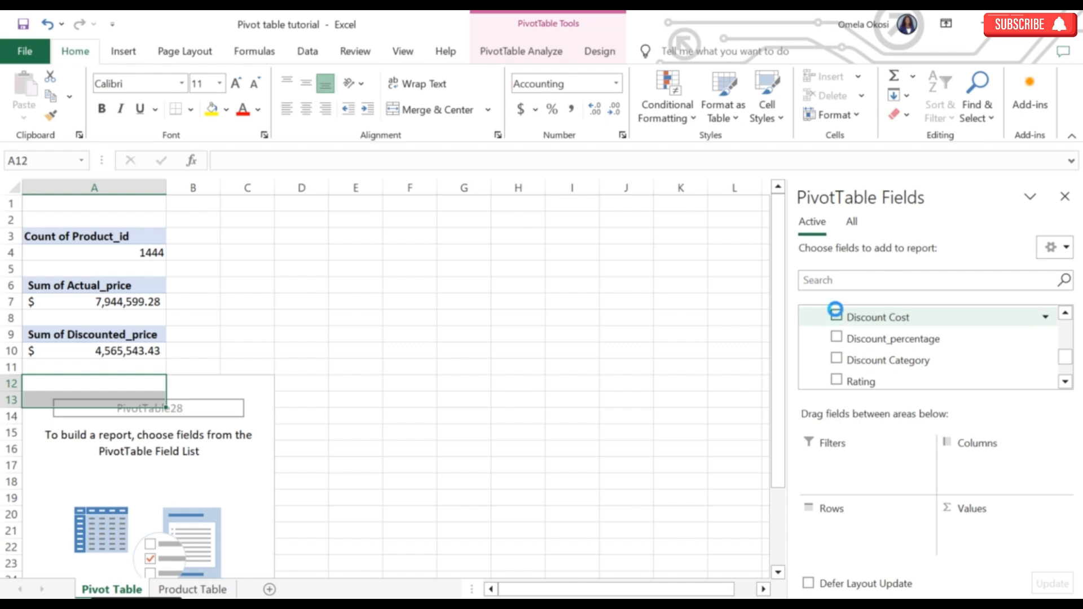
{"action": "left_click", "coordinate": [837, 315]}
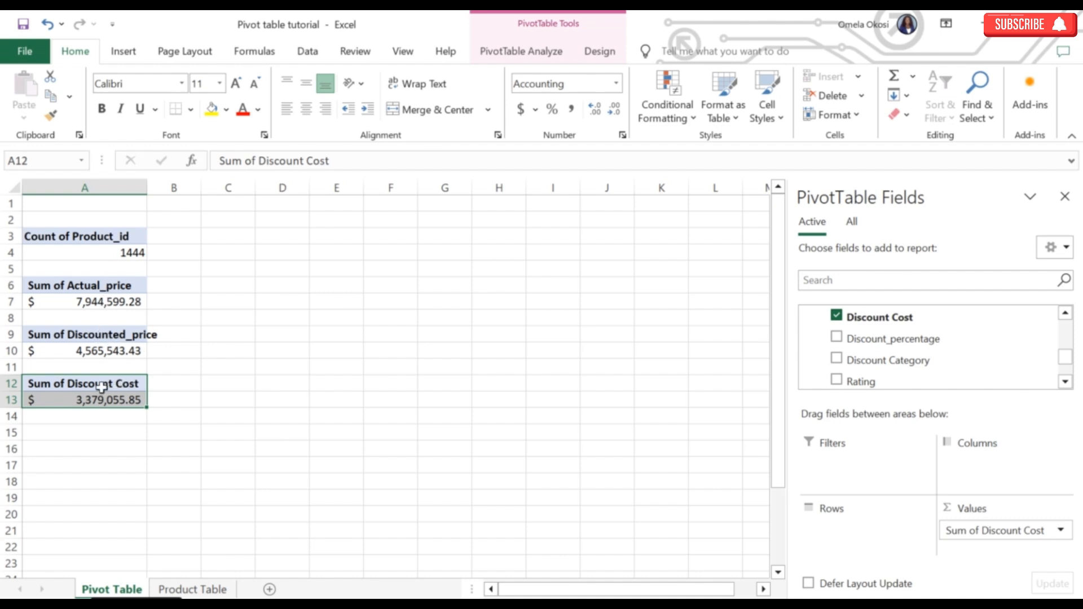
{"action": "left_click", "coordinate": [96, 437]}
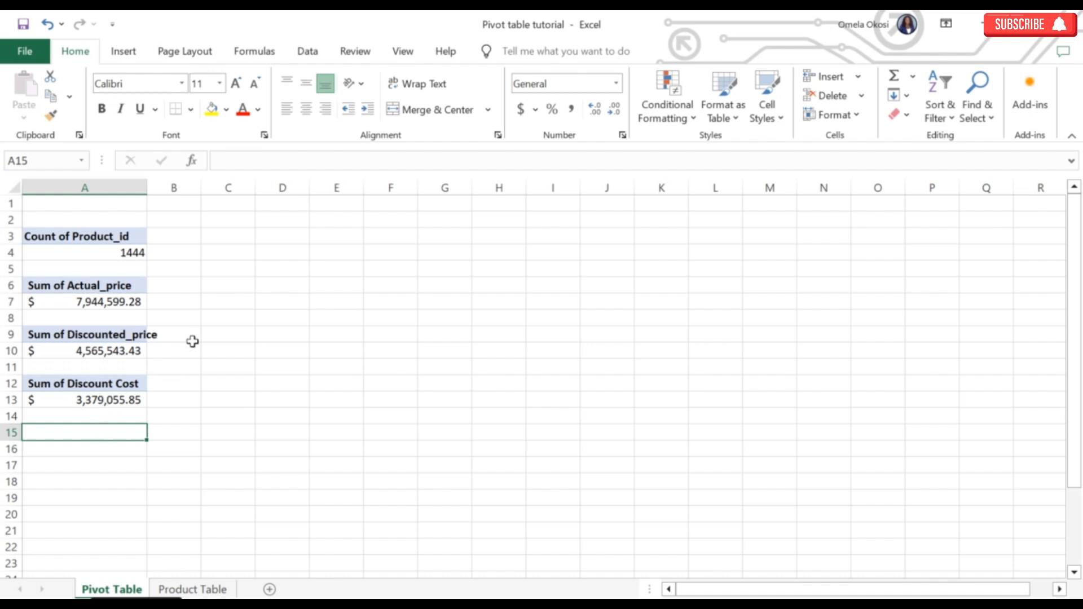
- Insert a PivotTable at C3 of the Pivot Table sheet from the entire product table, Table1, adding the data to the Data Model
{"action": "double_click", "coordinate": [237, 234]}
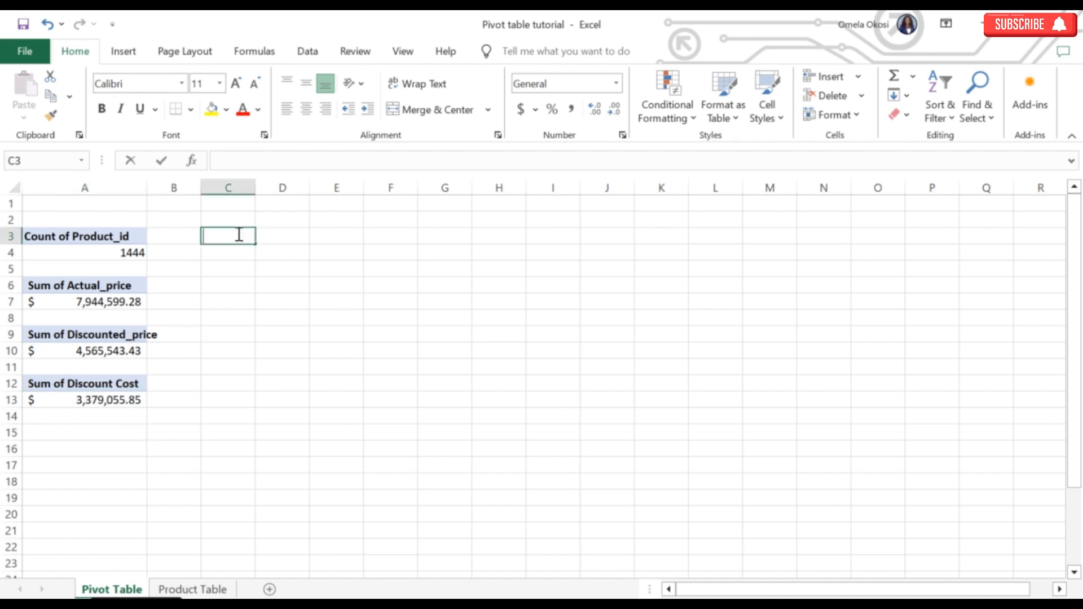
{"action": "left_click", "coordinate": [124, 54]}
{"action": "left_click", "coordinate": [337, 269]}
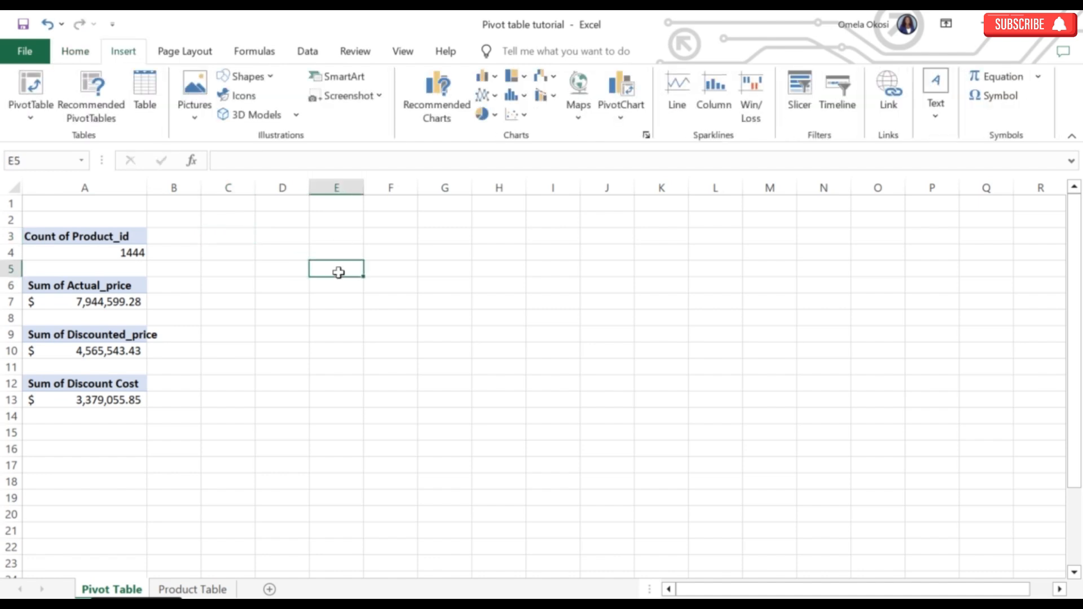
{"action": "left_click", "coordinate": [225, 239]}
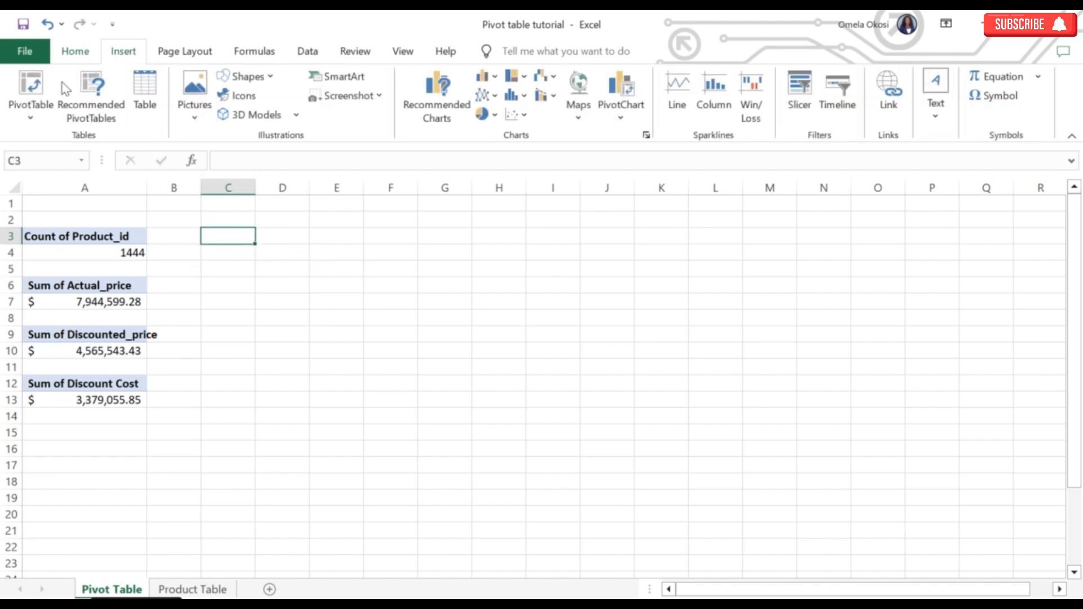
{"action": "left_click", "coordinate": [34, 84]}
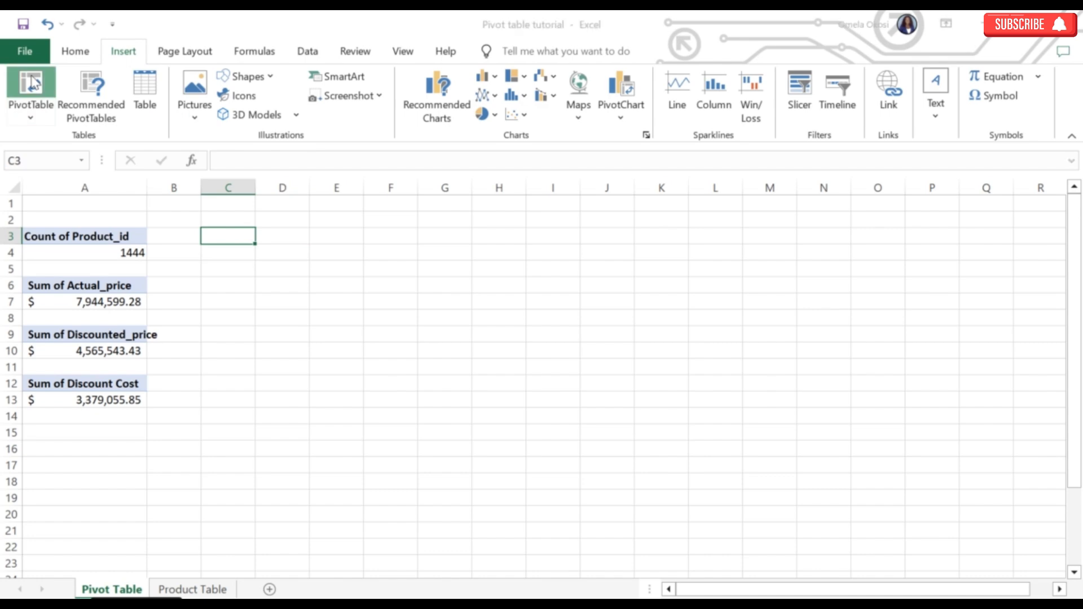
{"action": "left_click", "coordinate": [191, 589]}
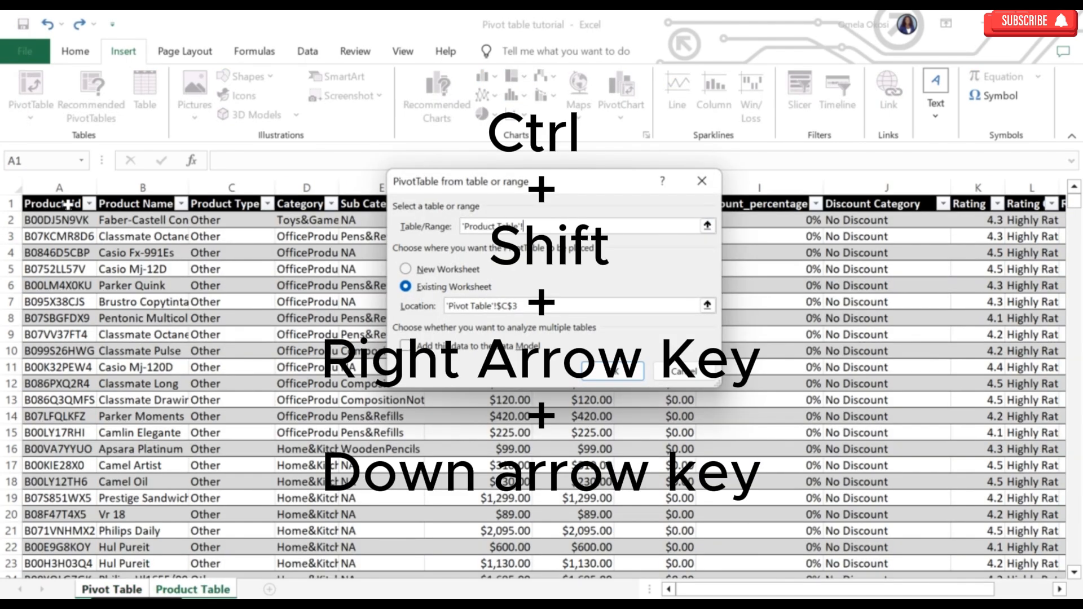
{"action": "left_click", "coordinate": [67, 203]}
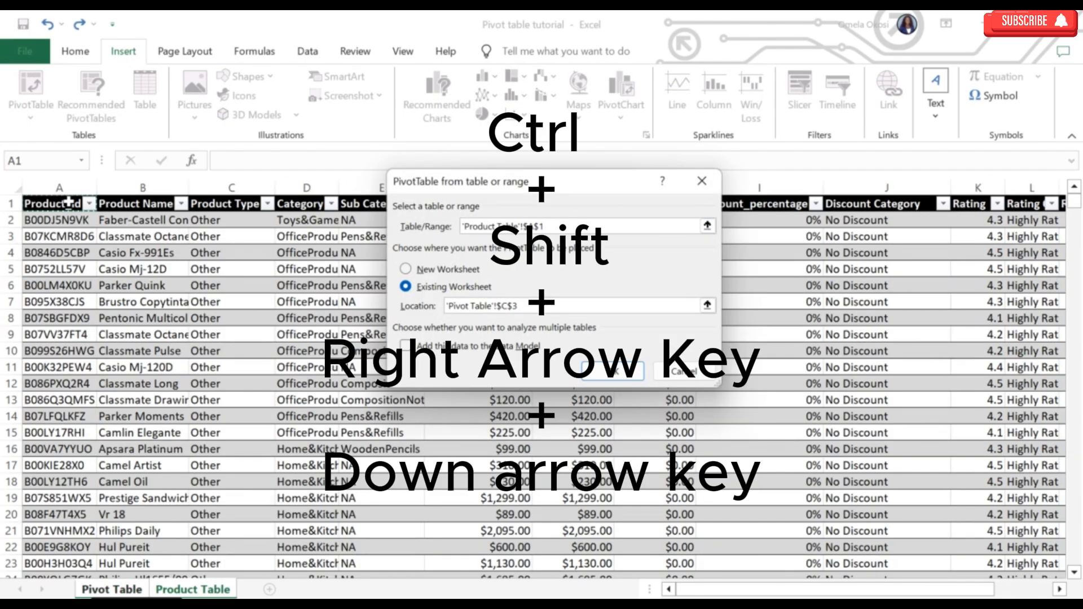
{"action": "key", "text": "ctrl+shift+Right"}
{"action": "key", "text": "ctrl+shift+Down"}
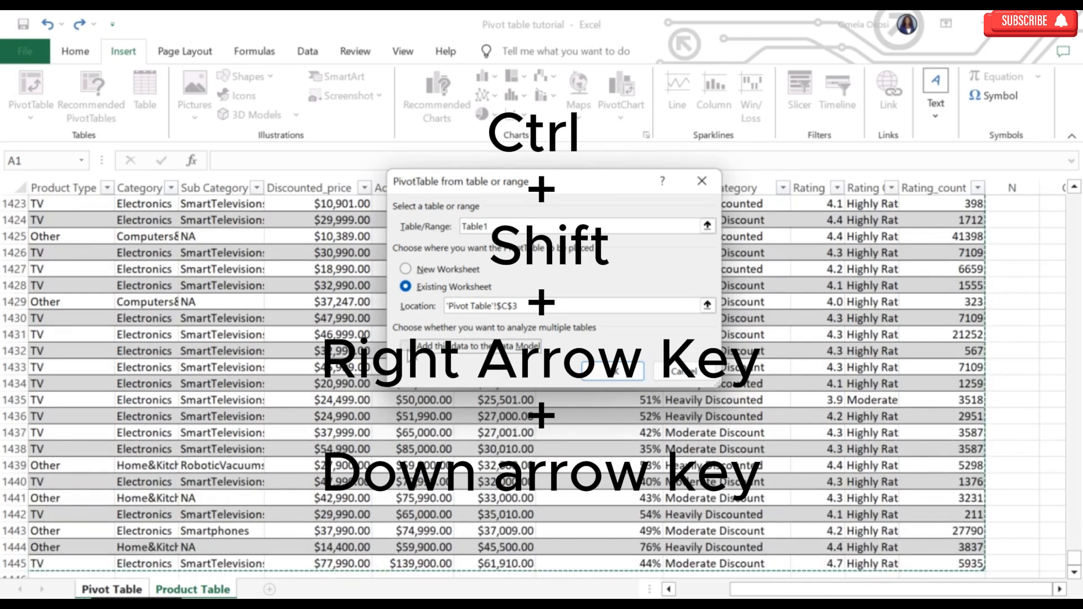
{"action": "left_click", "coordinate": [405, 345]}
{"action": "left_click", "coordinate": [611, 371]}
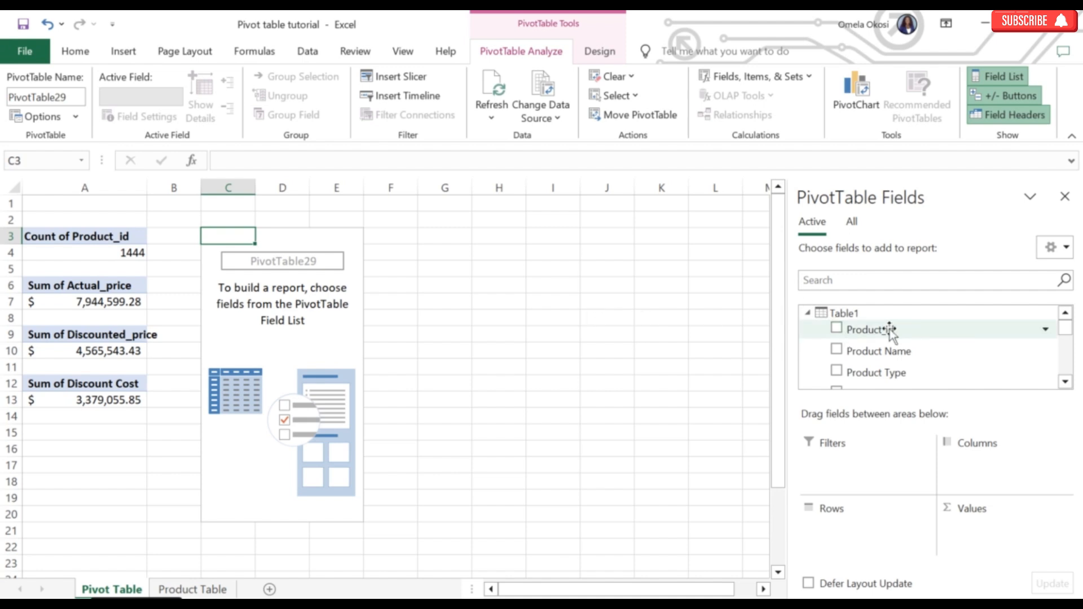
- Build the C3 pivot table with the count of Product_id as values and Discount Category as rows
{"action": "left_click_drag", "start_coordinate": [890, 332], "coordinate": [979, 547]}
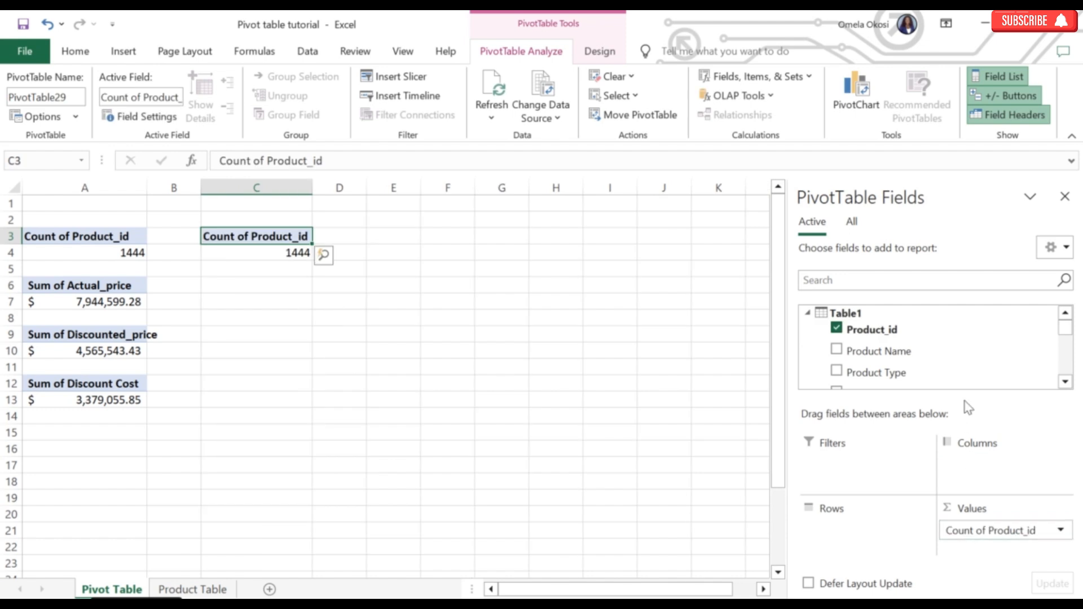
{"action": "scroll", "coordinate": [967, 368], "scroll_direction": "down", "scroll_amount": 1}
{"action": "scroll", "coordinate": [966, 367], "scroll_direction": "down", "scroll_amount": 1}
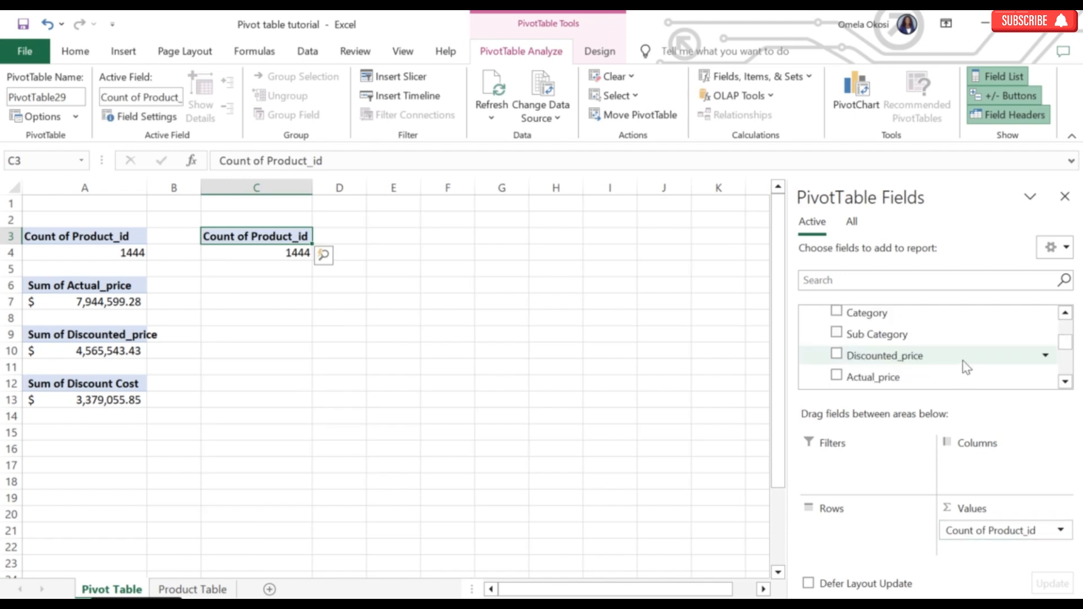
{"action": "scroll", "coordinate": [966, 368], "scroll_direction": "down", "scroll_amount": 2}
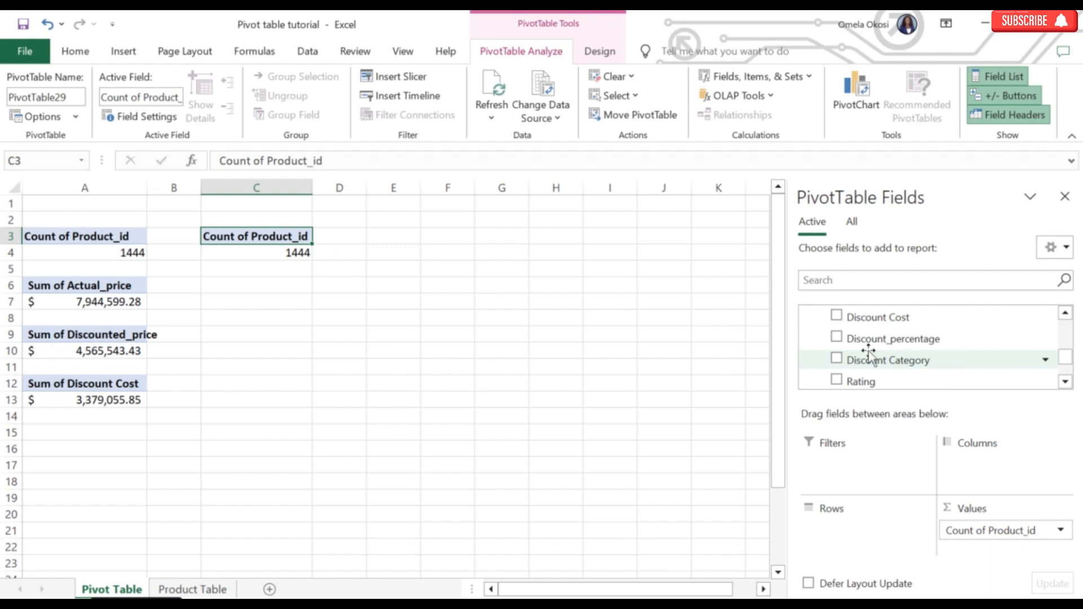
{"action": "left_click_drag", "start_coordinate": [920, 364], "coordinate": [880, 535]}
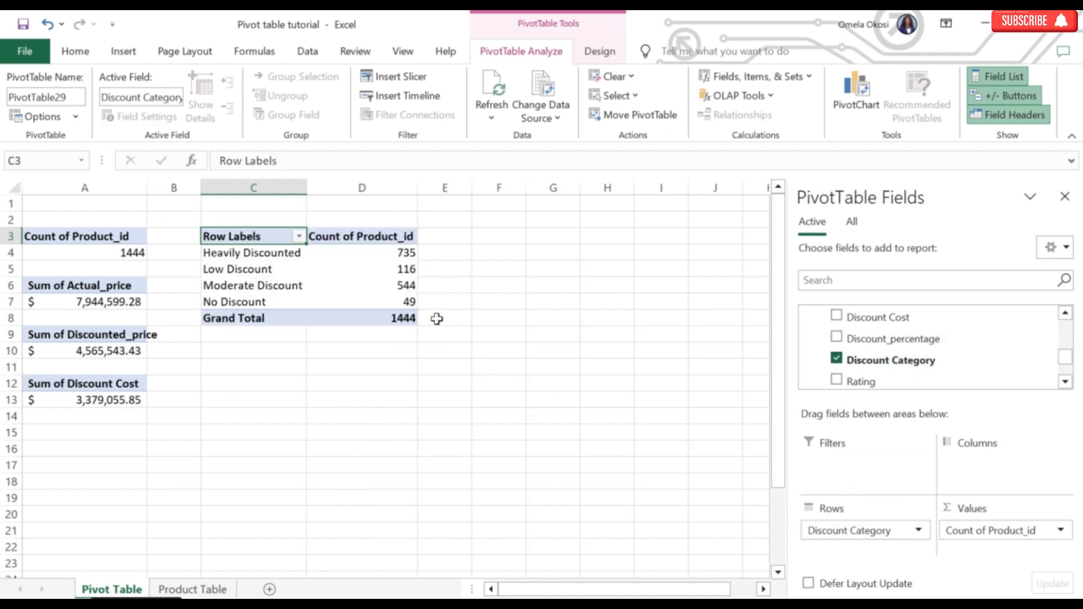
- Copy the whole Discount Category pivot table at C3 and paste it at C10
{"action": "key", "text": "ctrl+shift+Right"}
{"action": "key", "text": "ctrl+shift+Down"}
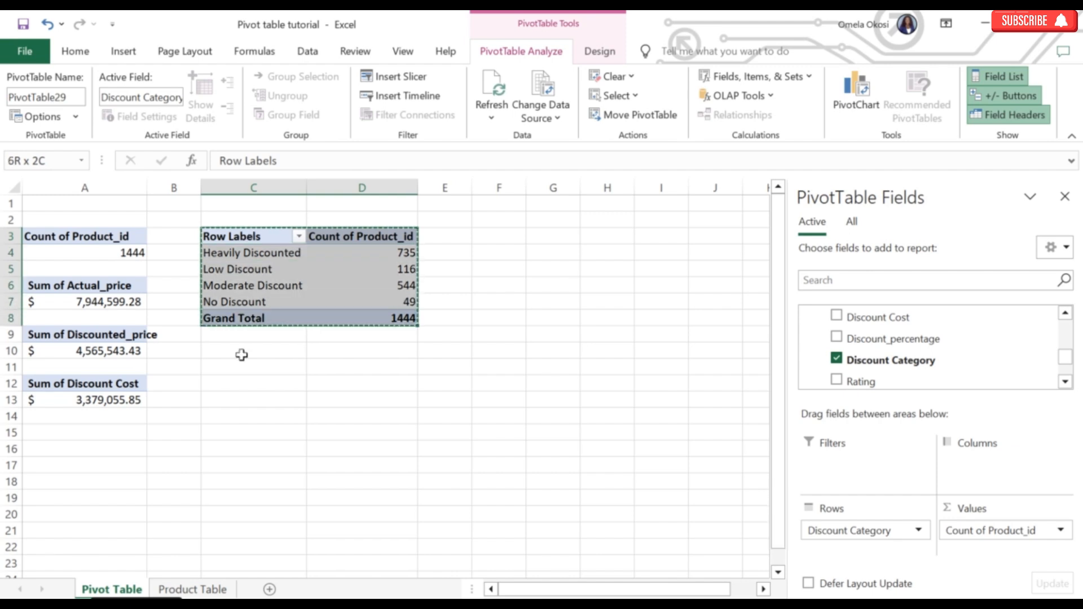
{"action": "key", "text": "ctrl+c"}
{"action": "left_click", "coordinate": [241, 353]}
{"action": "key", "text": "ctrl+v"}
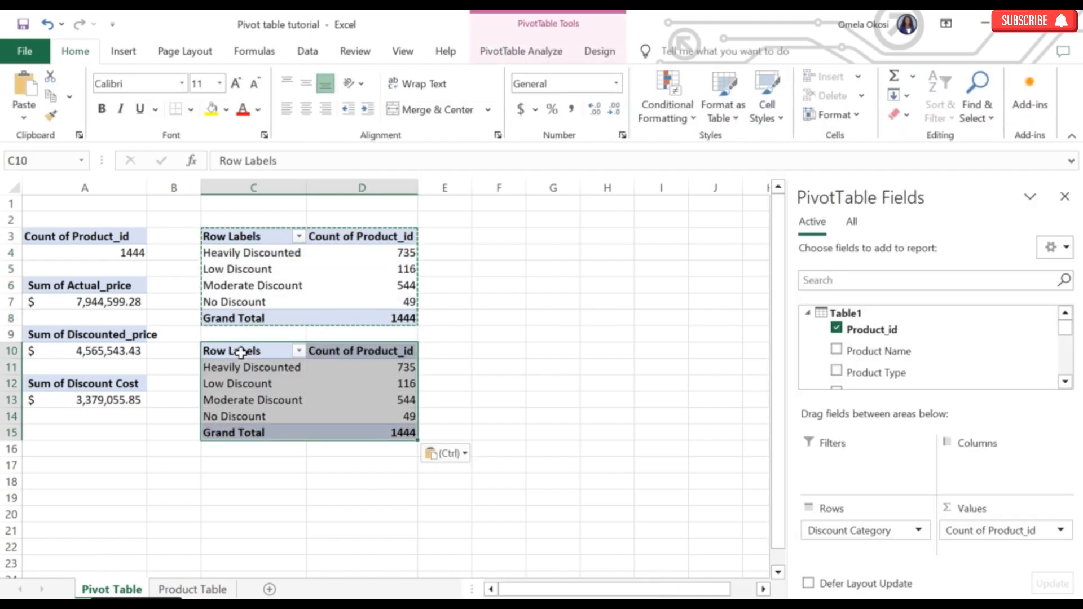
{"action": "key", "text": "Escape"}
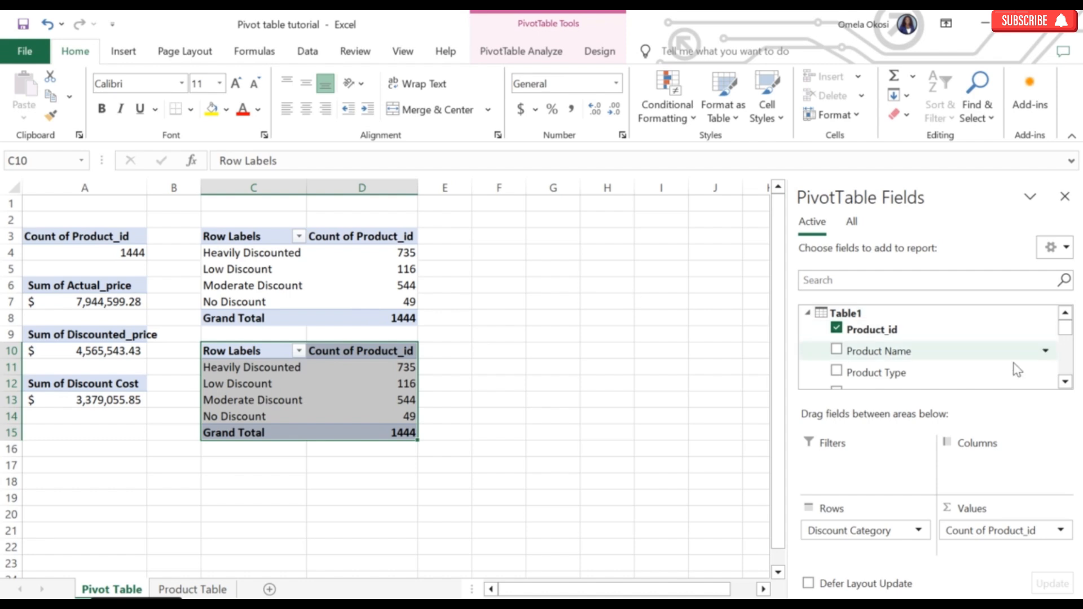
- Replace Discount Category with Rating Category as the row field of the C10 pivot table
{"action": "left_click_drag", "start_coordinate": [1065, 382], "coordinate": [1065, 381]}
{"action": "left_click", "coordinate": [837, 359]}
{"action": "scroll", "coordinate": [837, 364], "scroll_direction": "down", "scroll_amount": 1}
{"action": "left_click", "coordinate": [836, 374]}
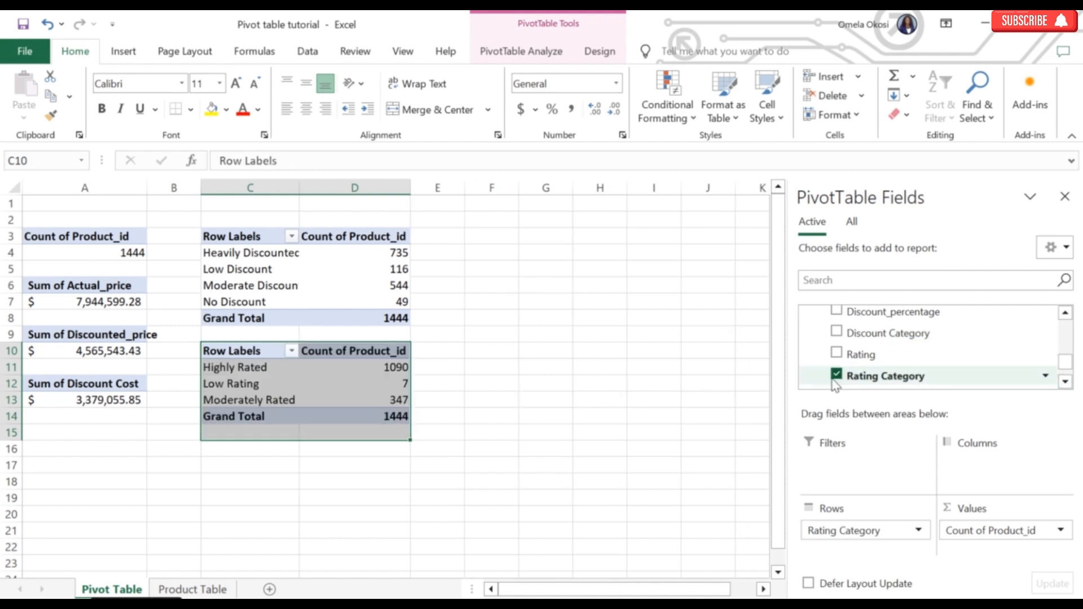
{"action": "left_click", "coordinate": [551, 438]}
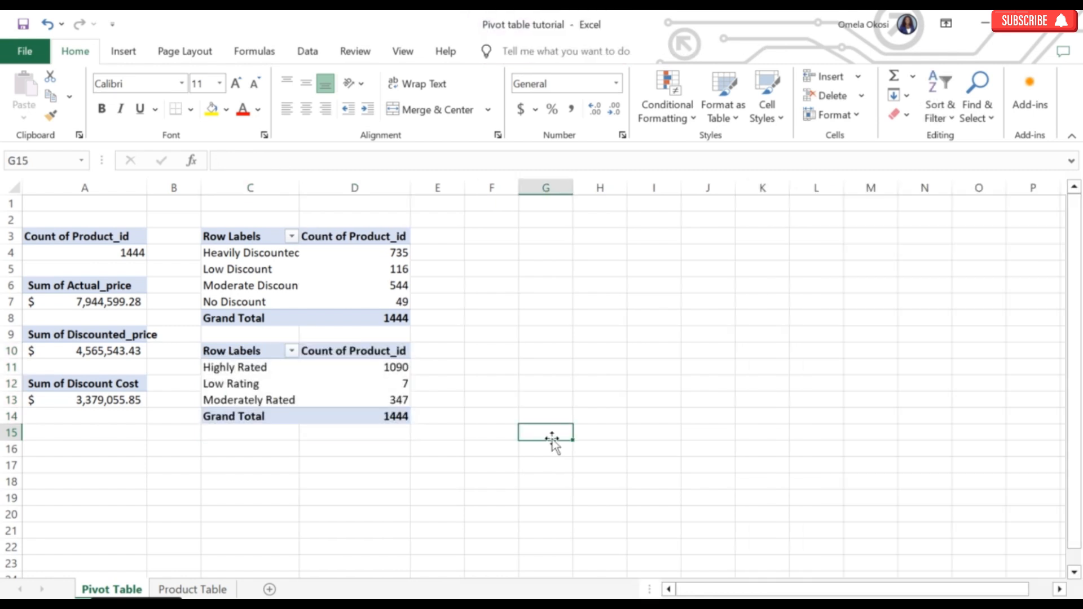
- Copy the whole Rating Category pivot table at C10 and paste it at F3
{"action": "left_click", "coordinate": [462, 350]}
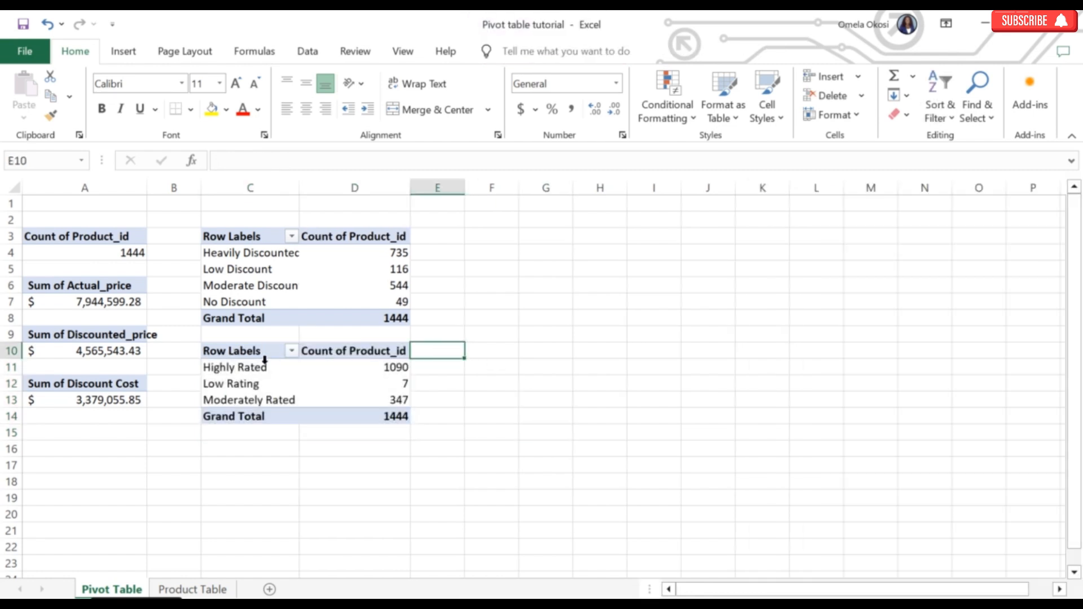
{"action": "left_click", "coordinate": [246, 350]}
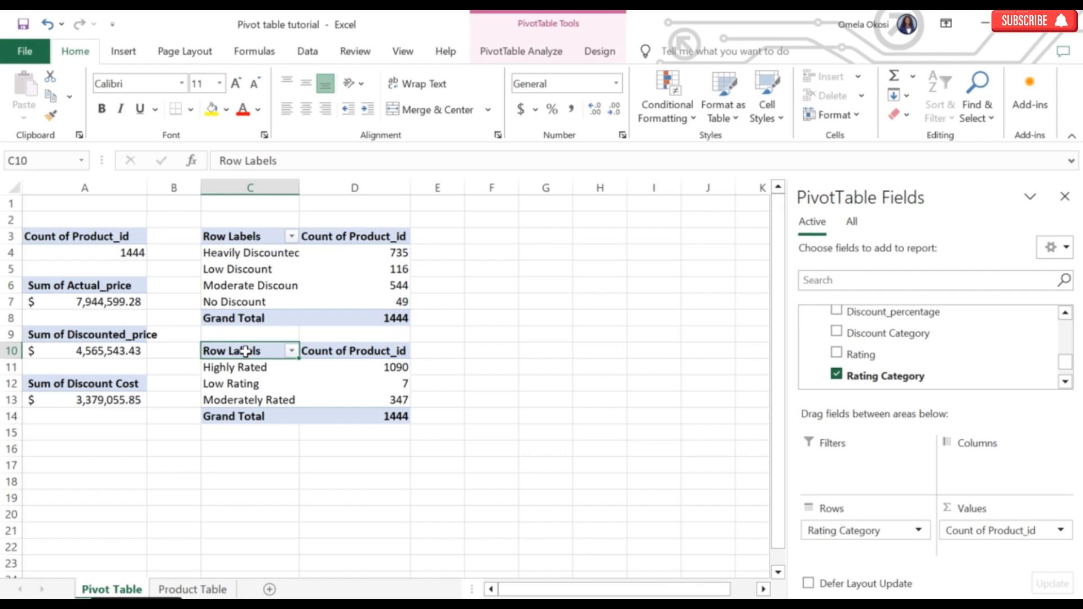
{"action": "key", "text": "shift+Right"}
{"action": "key", "text": "shift+Down"}
{"action": "key", "text": "shift+Down"}
{"action": "key", "text": "shift+Down"}
{"action": "key", "text": "shift+Down"}
{"action": "key", "text": "ctrl+c"}
{"action": "left_click", "coordinate": [228, 450]}
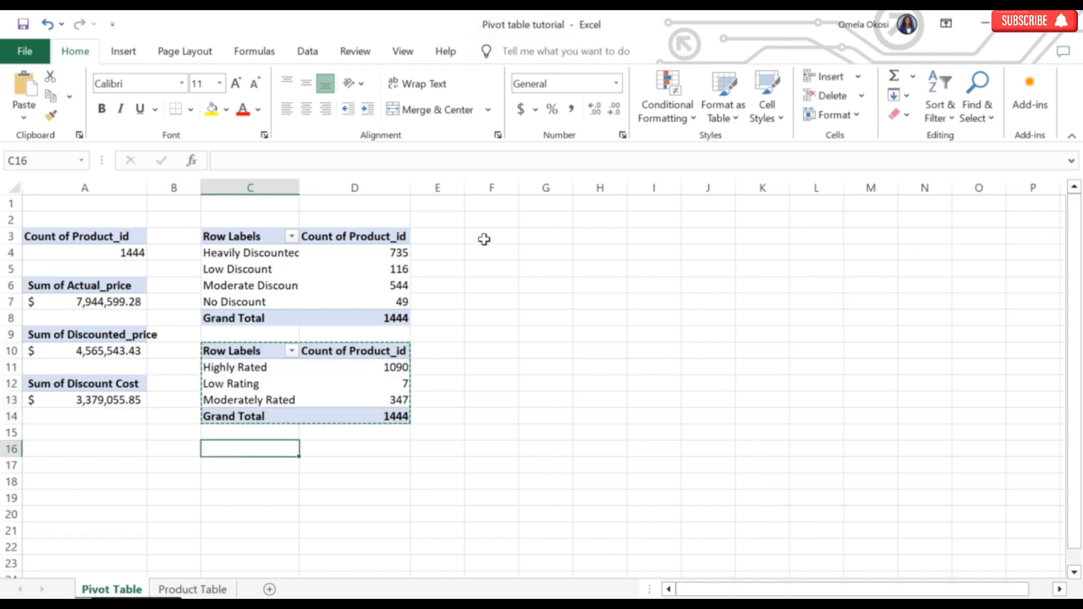
{"action": "left_click", "coordinate": [484, 239]}
{"action": "key", "text": "ctrl+v"}
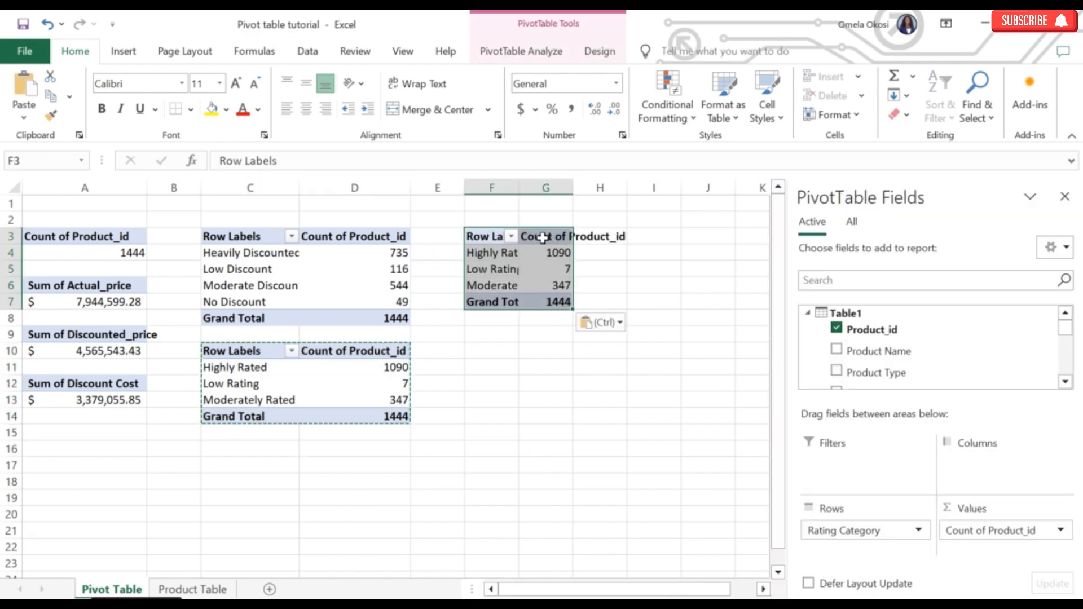
- Clear the F3 pivot table's fields and rebuild it with Rating Category as rows and the sum of Discount_percentage as values
{"action": "scroll", "coordinate": [1072, 371], "scroll_direction": "down", "scroll_amount": 5}
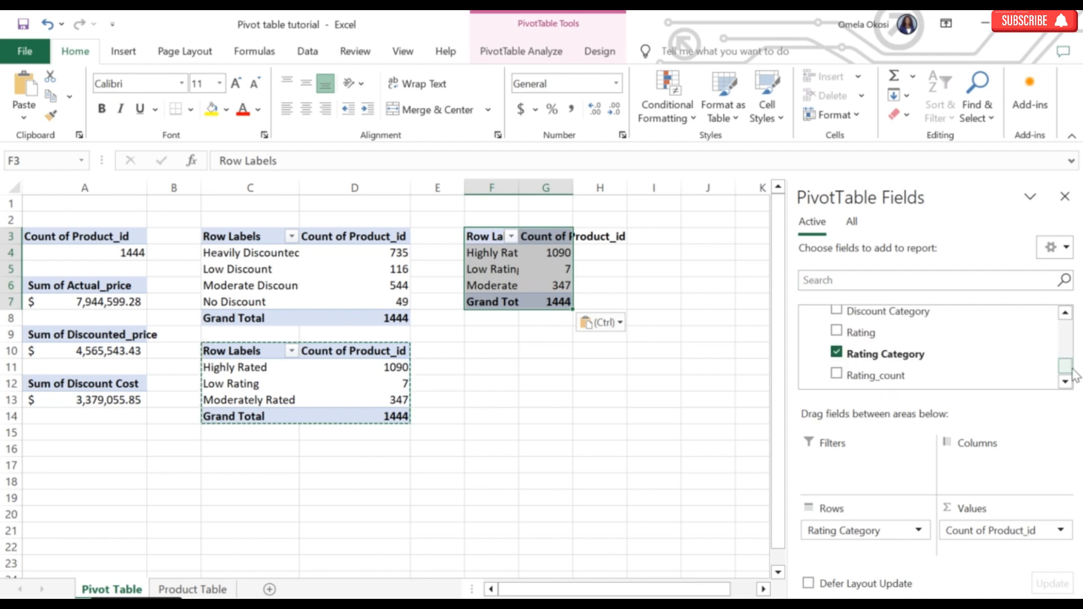
{"action": "left_click", "coordinate": [836, 353]}
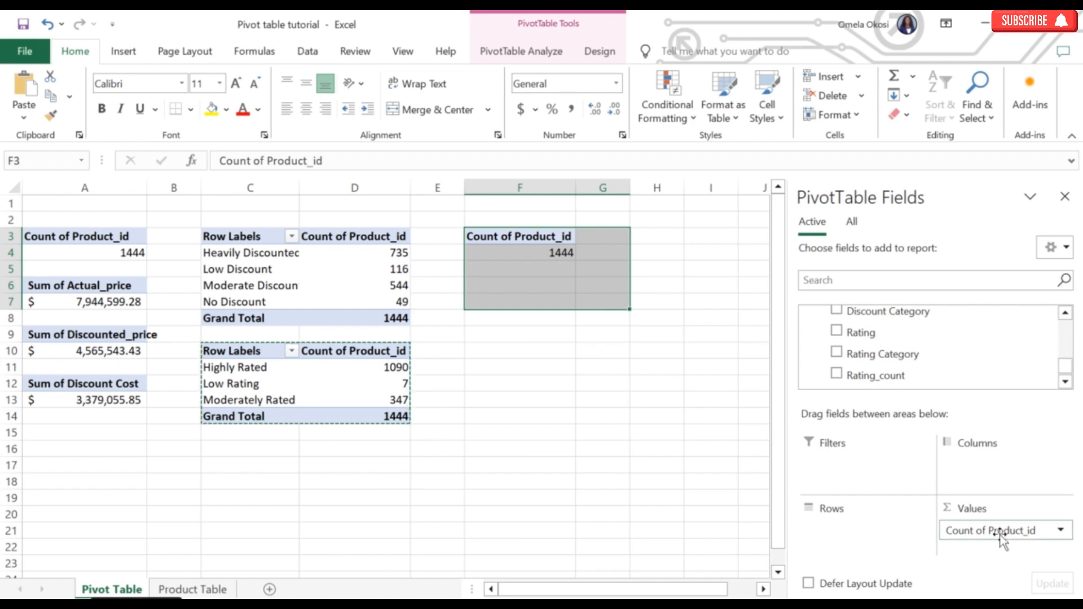
{"action": "left_click_drag", "start_coordinate": [1010, 532], "coordinate": [586, 411]}
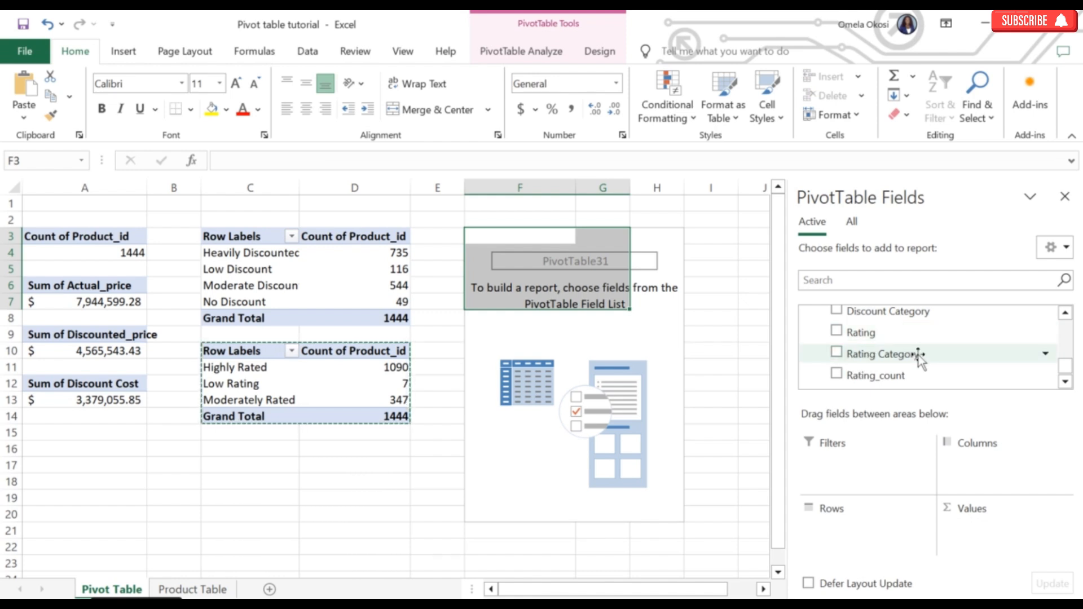
{"action": "left_click_drag", "start_coordinate": [918, 359], "coordinate": [882, 533]}
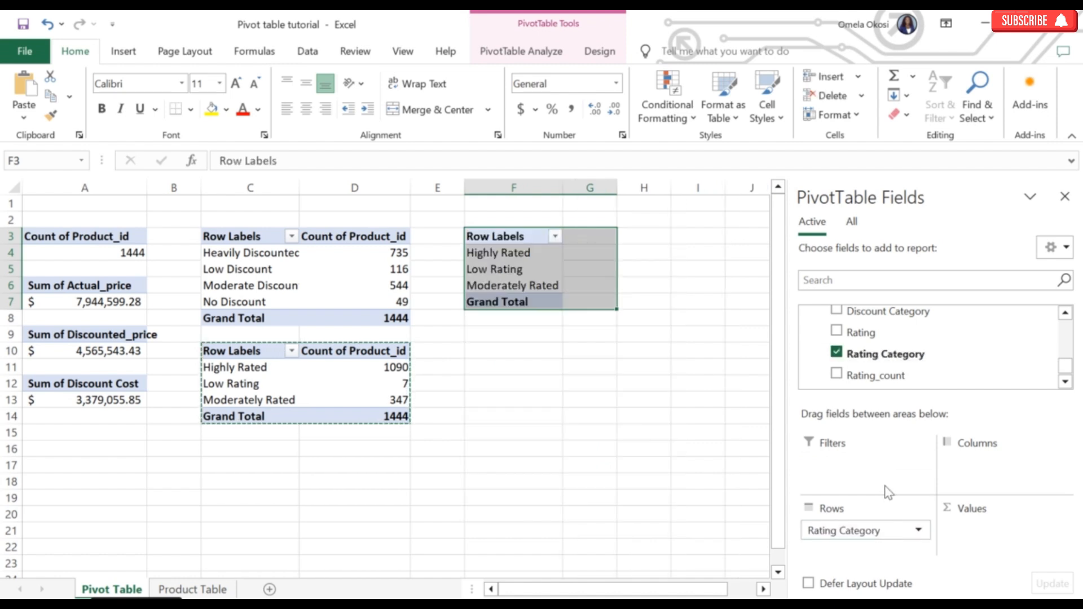
{"action": "scroll", "coordinate": [983, 361], "scroll_direction": "up", "scroll_amount": 2}
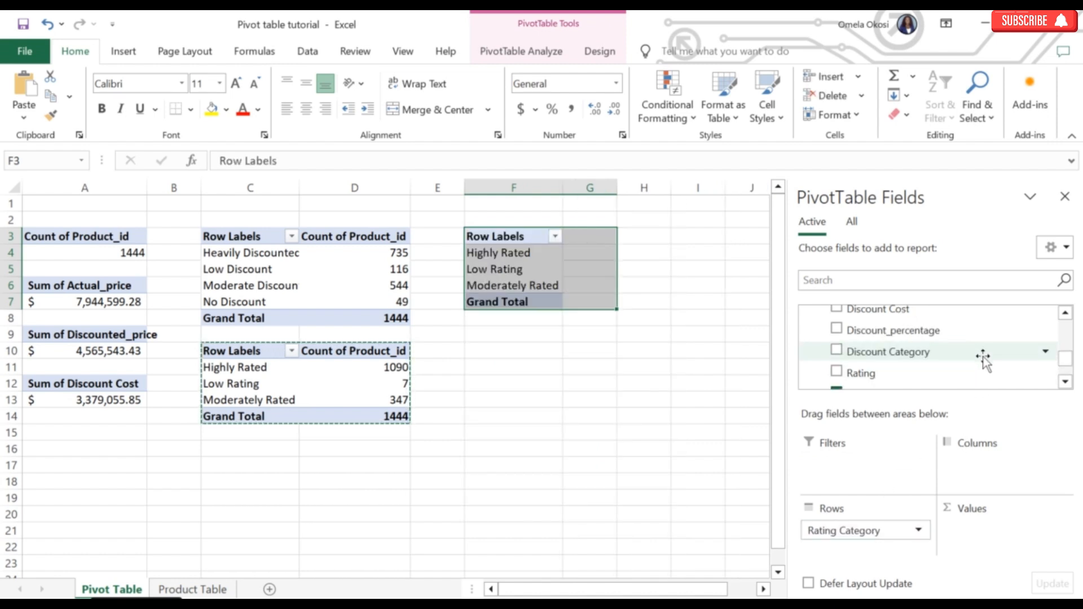
{"action": "left_click_drag", "start_coordinate": [894, 333], "coordinate": [973, 543]}
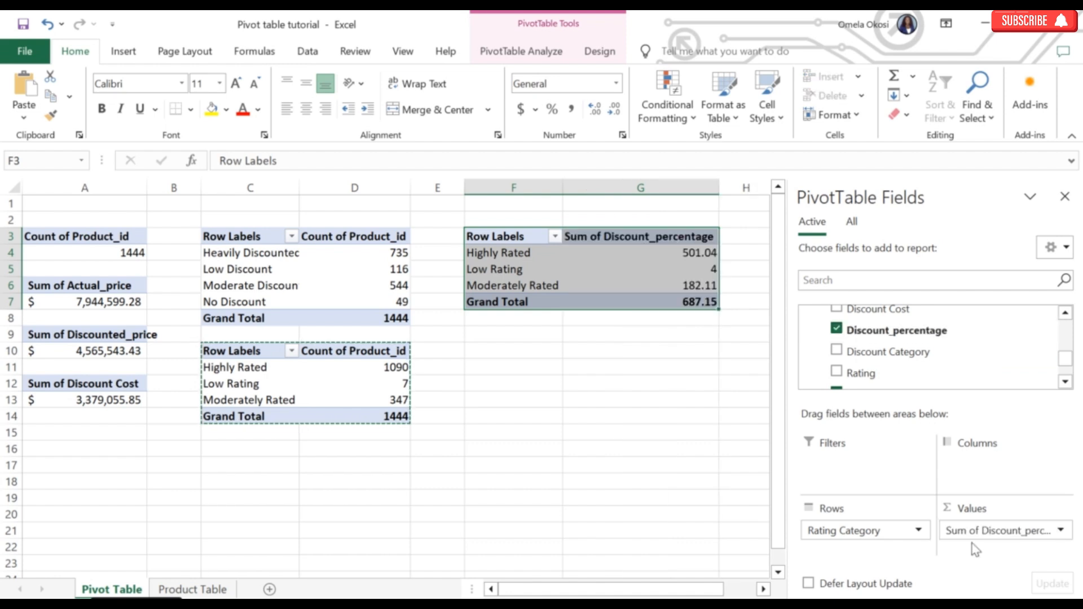
- Show the Sum of Discount_percentage values in the F3 pivot table as % of Grand Total
{"action": "left_click", "coordinate": [1061, 531]}
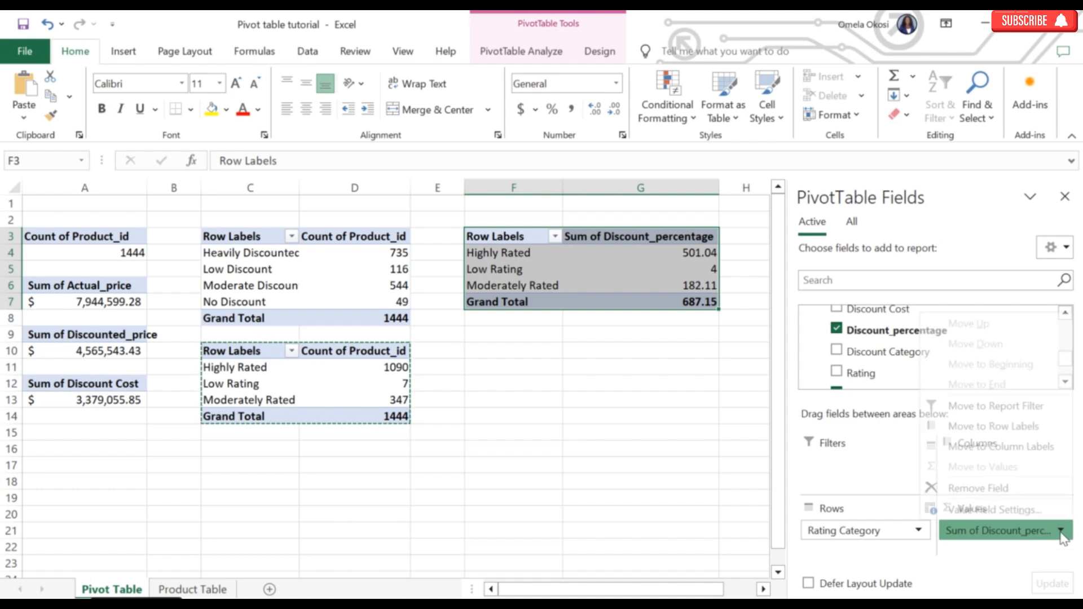
{"action": "left_click", "coordinate": [974, 510]}
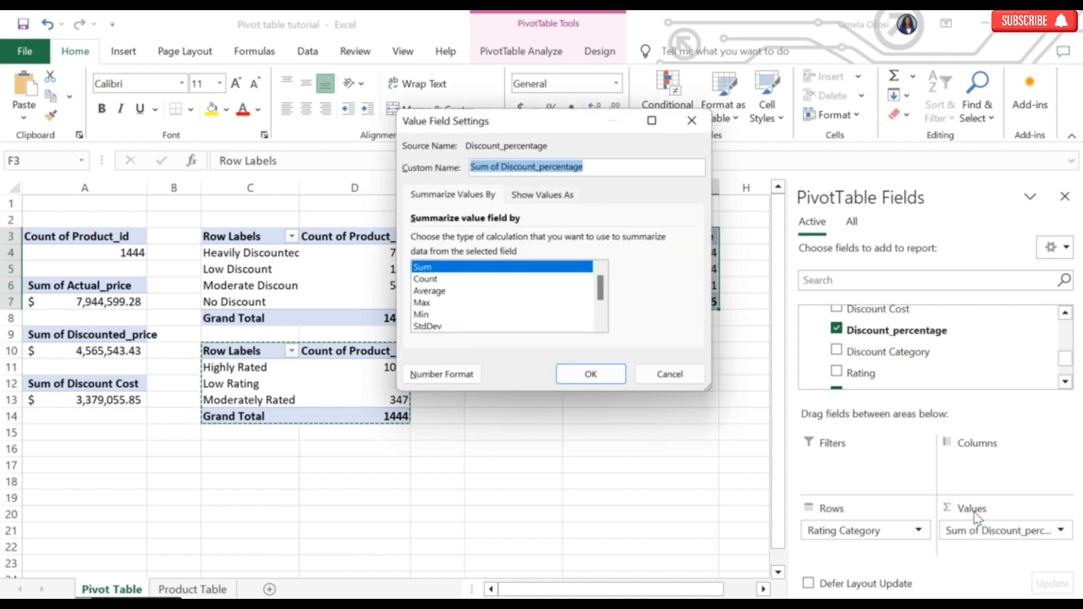
{"action": "left_click", "coordinate": [556, 195]}
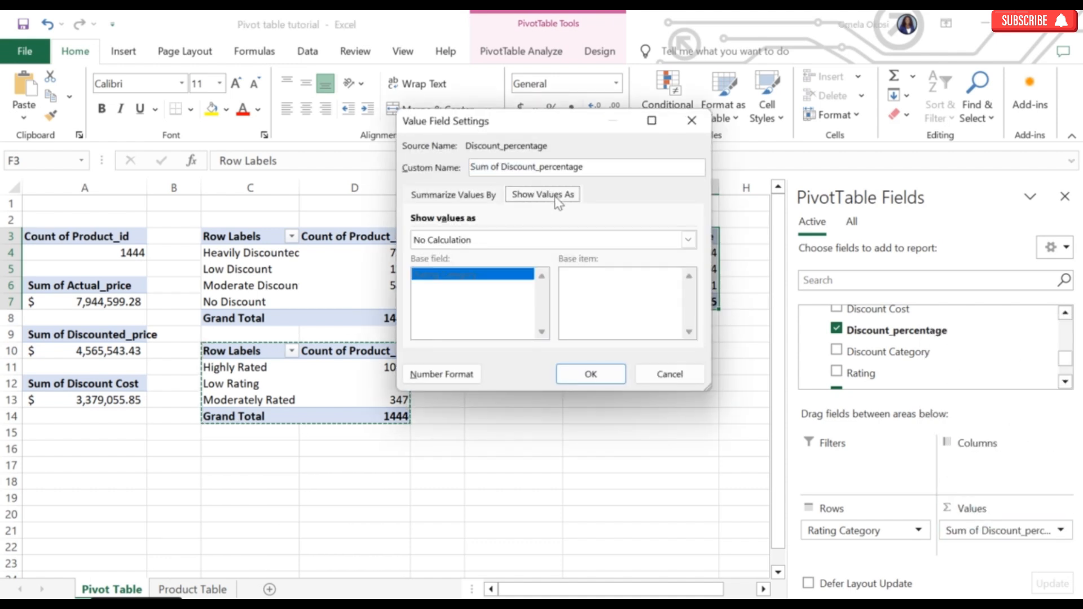
{"action": "left_click", "coordinate": [501, 241]}
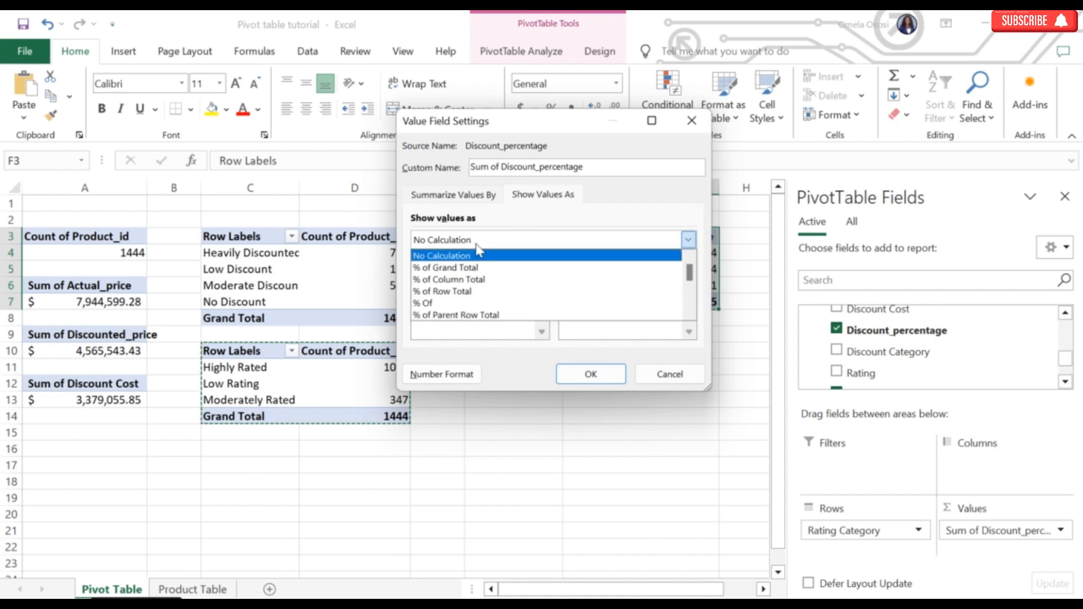
{"action": "left_click", "coordinate": [449, 268]}
{"action": "left_click", "coordinate": [590, 373]}
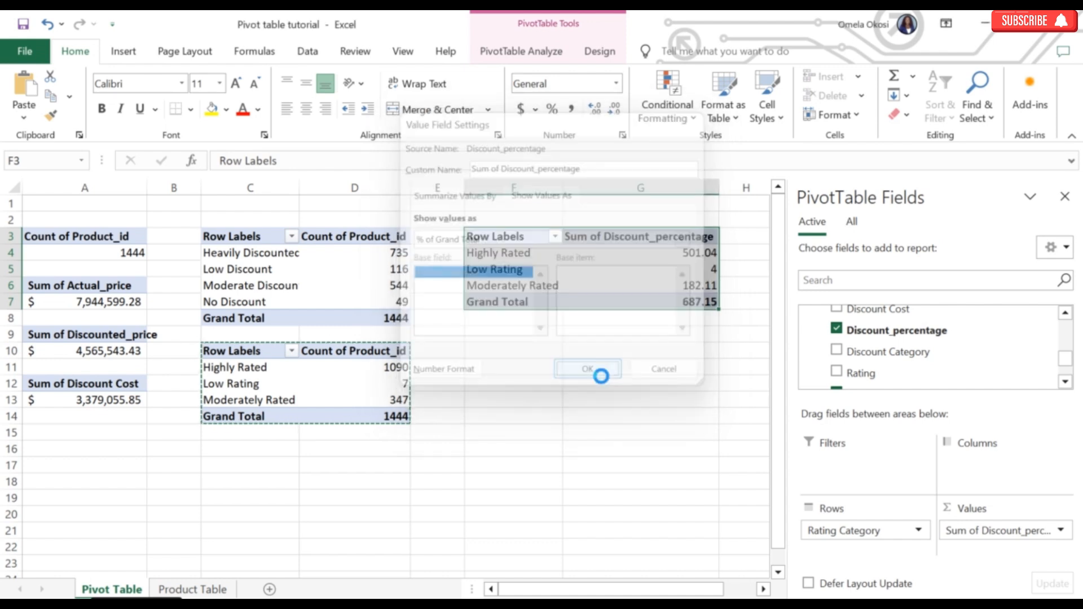
- Sort the F3 pivot table by Sum of Discount_percentage from largest to smallest
{"action": "left_click", "coordinate": [699, 254]}
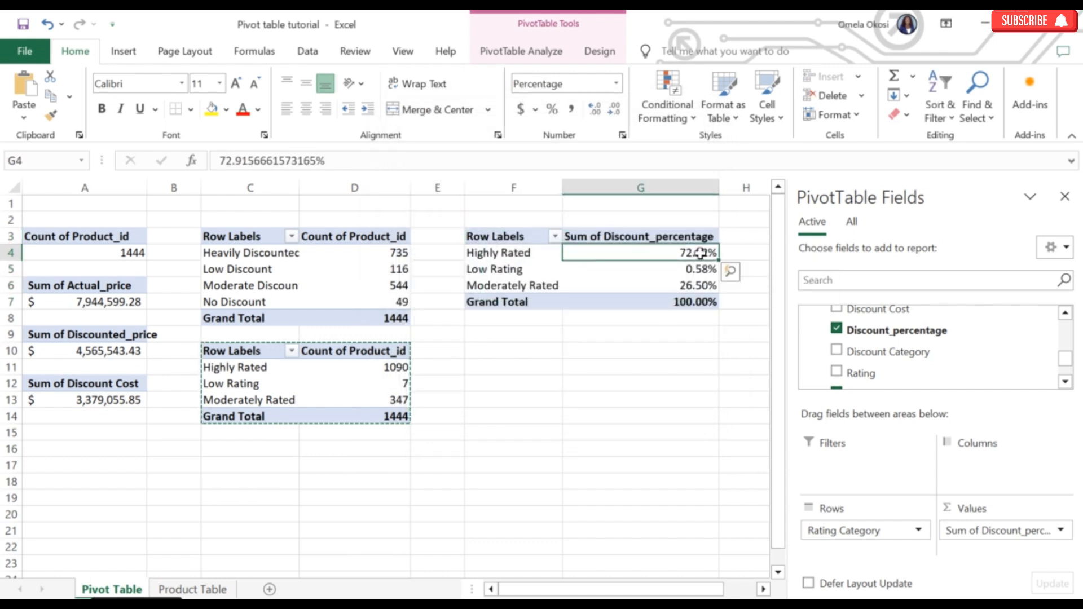
{"action": "right_click", "coordinate": [699, 253]}
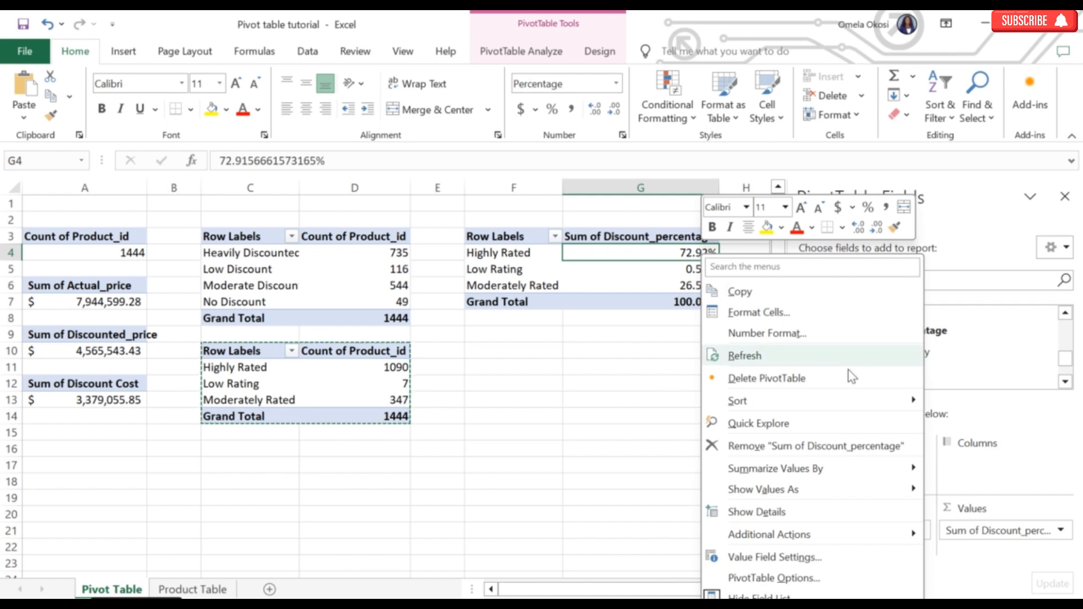
{"action": "mouse_move", "coordinate": [887, 402]}
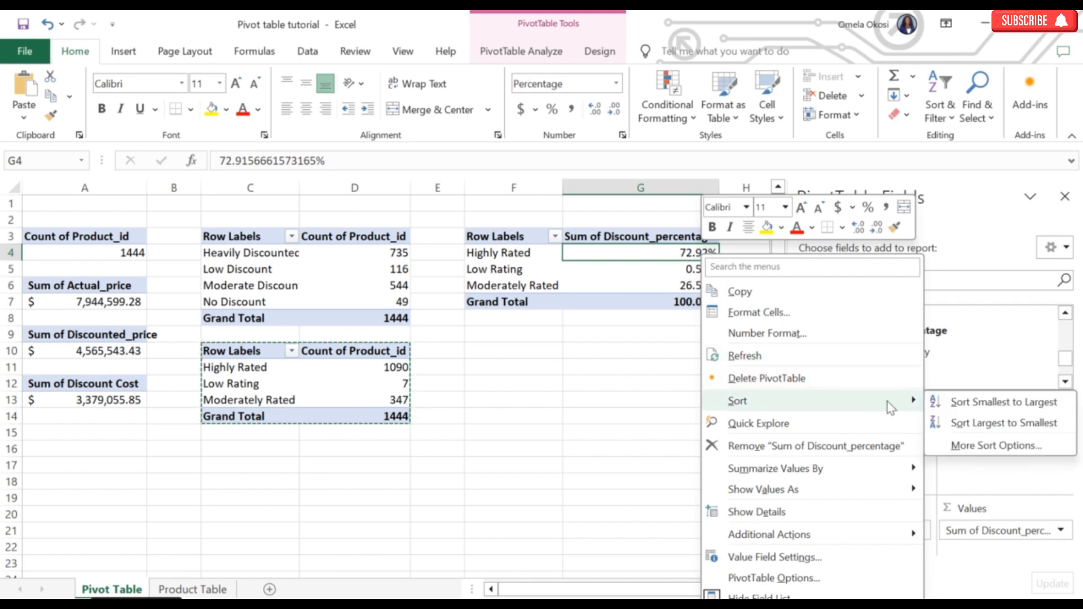
{"action": "left_click", "coordinate": [993, 426]}
{"action": "left_click", "coordinate": [729, 429]}
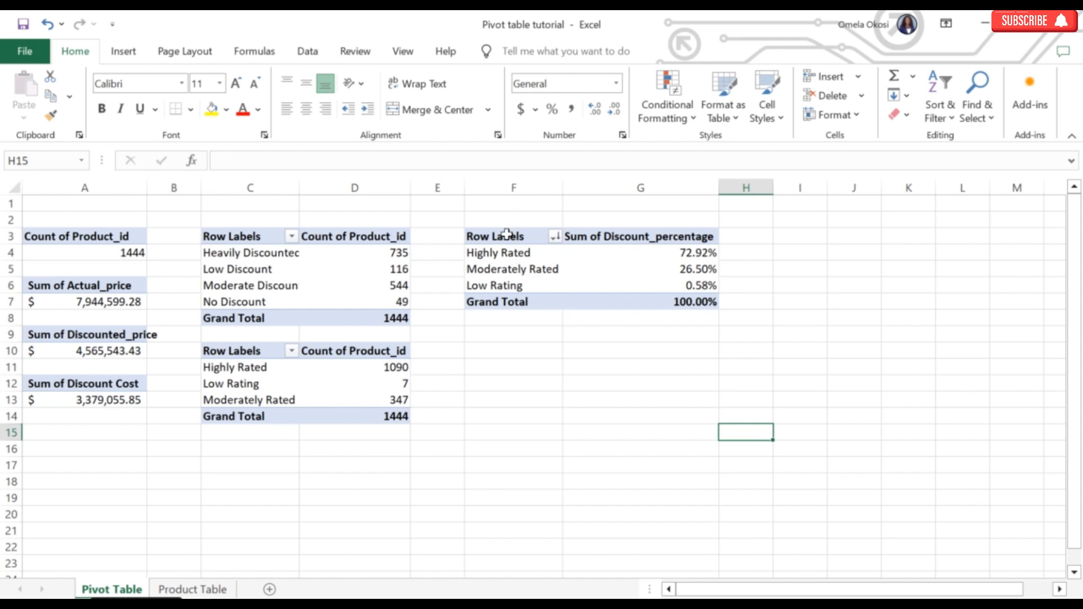
- Copy the whole Discount_percentage pivot table at F3 and paste it at F9
{"action": "left_click_drag", "start_coordinate": [506, 235], "coordinate": [645, 301]}
{"action": "key", "text": "ctrl+c"}
{"action": "left_click", "coordinate": [481, 335]}
{"action": "key", "text": "ctrl+v"}
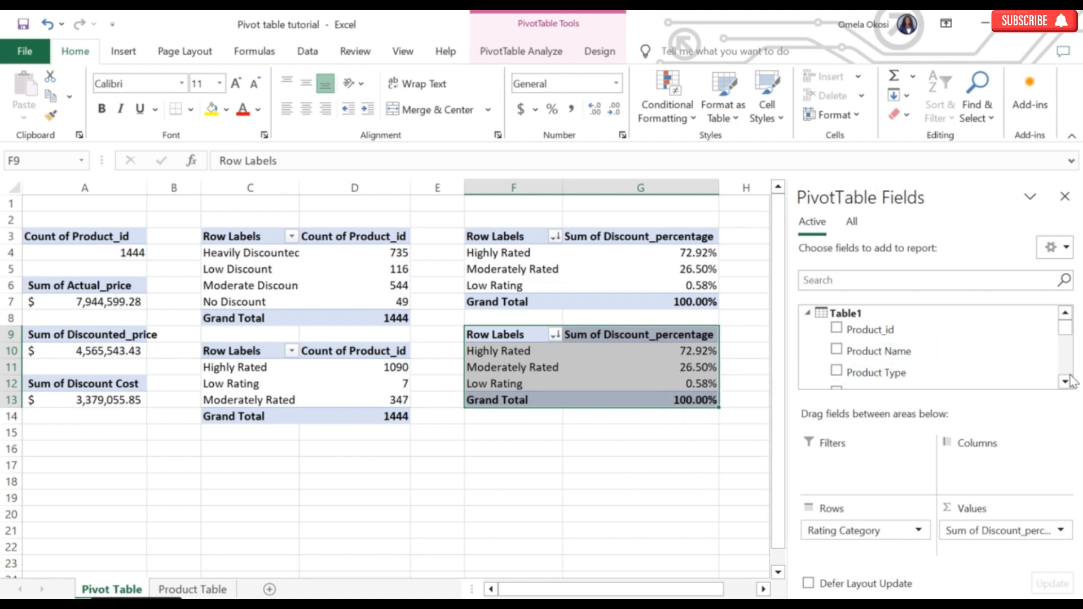
- Replace Rating Category with Discount Category as the row field of the F9 pivot table
{"action": "left_click_drag", "start_coordinate": [848, 532], "coordinate": [620, 481]}
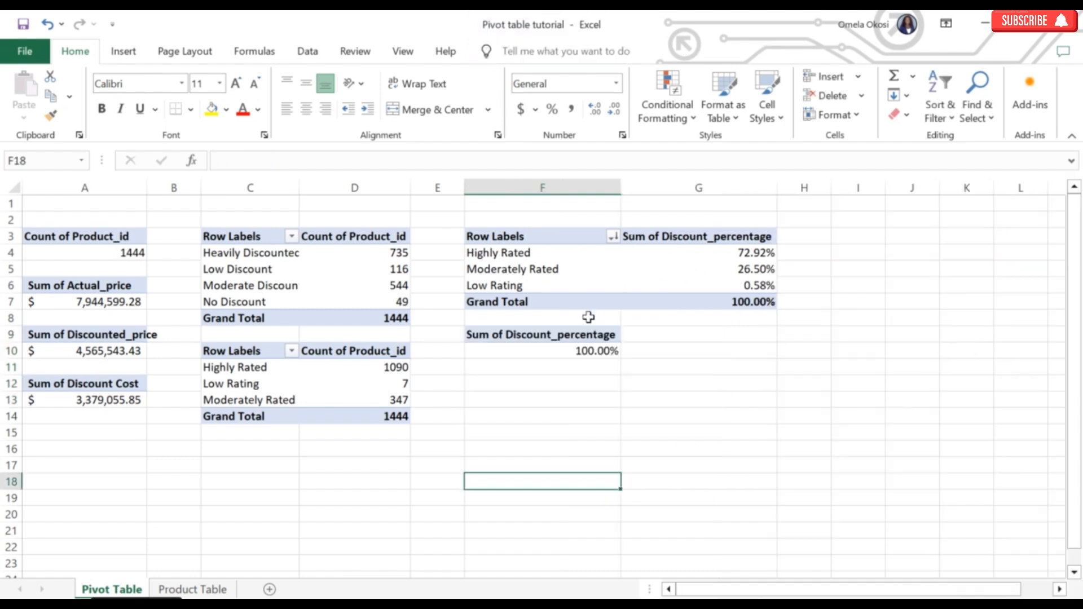
{"action": "left_click", "coordinate": [574, 338]}
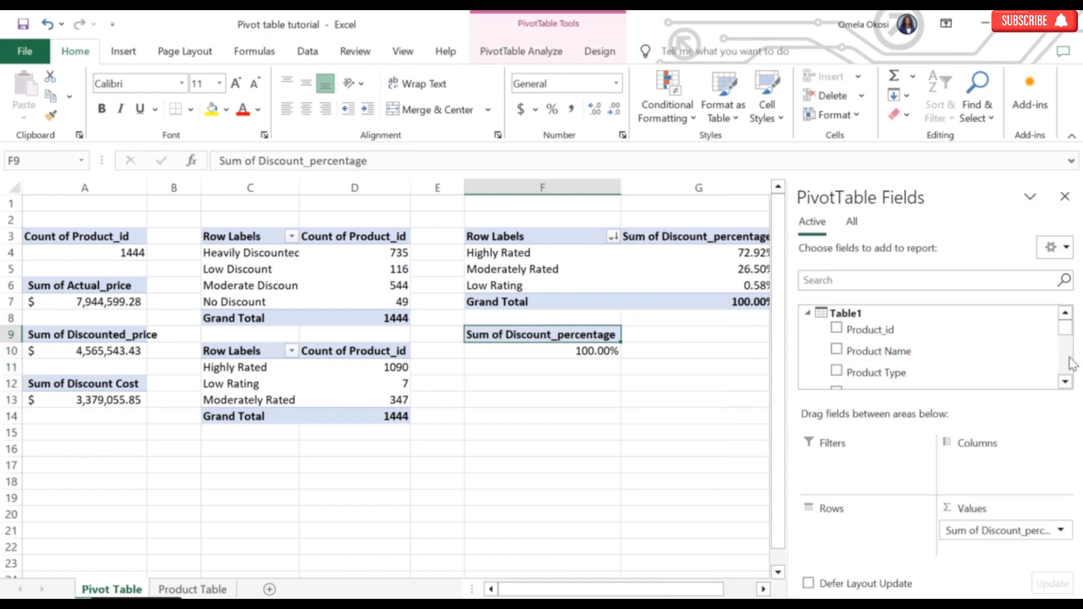
{"action": "left_click_drag", "start_coordinate": [1070, 332], "coordinate": [1066, 368]}
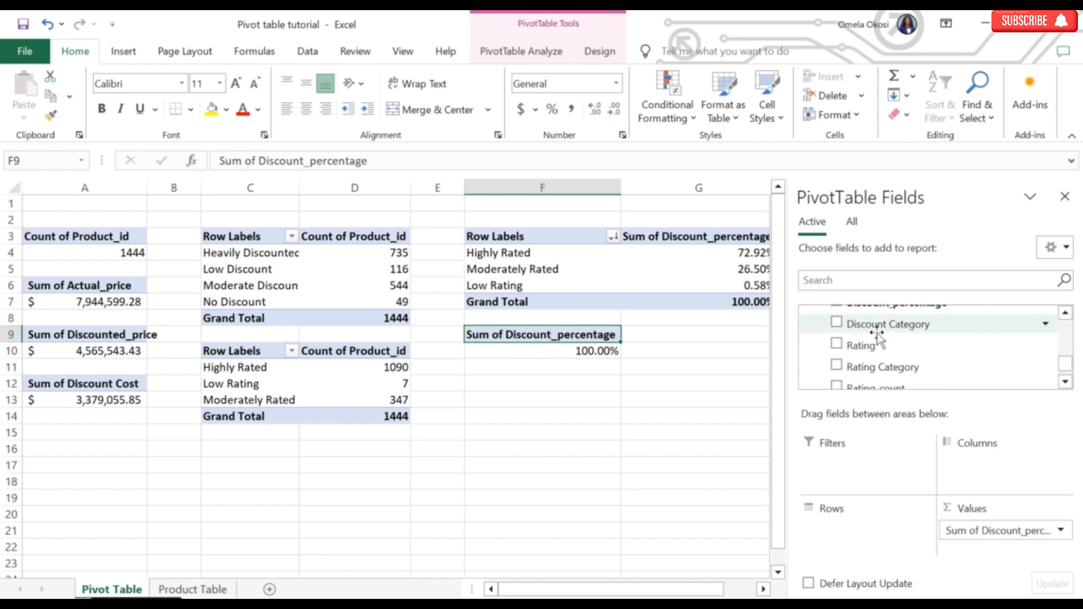
{"action": "left_click", "coordinate": [838, 323]}
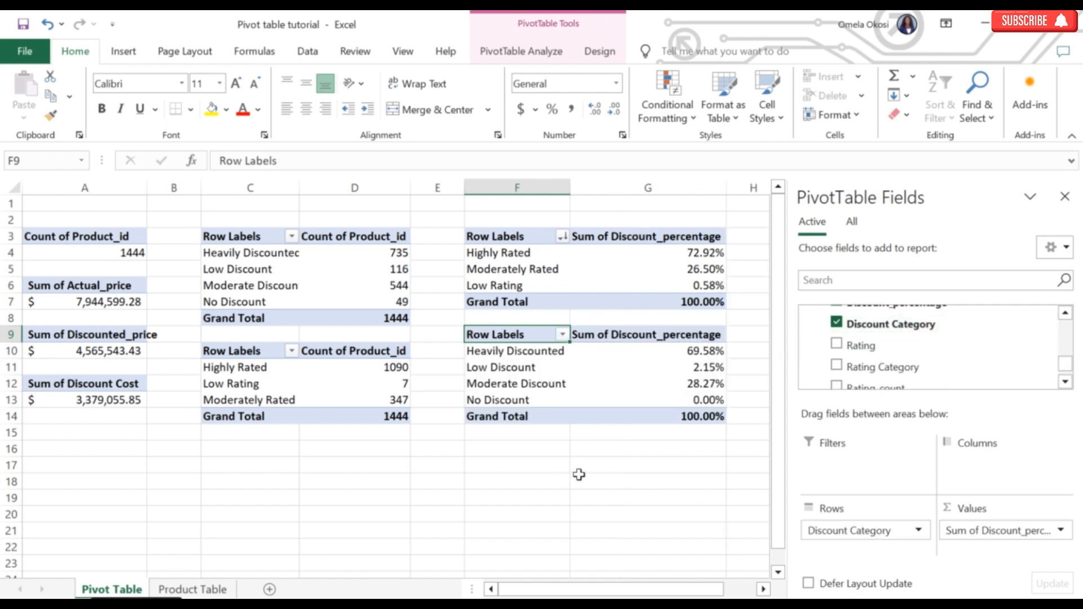
- Sort the F9 pivot table by Sum of Discount_percentage from largest to smallest
{"action": "left_click", "coordinate": [697, 350]}
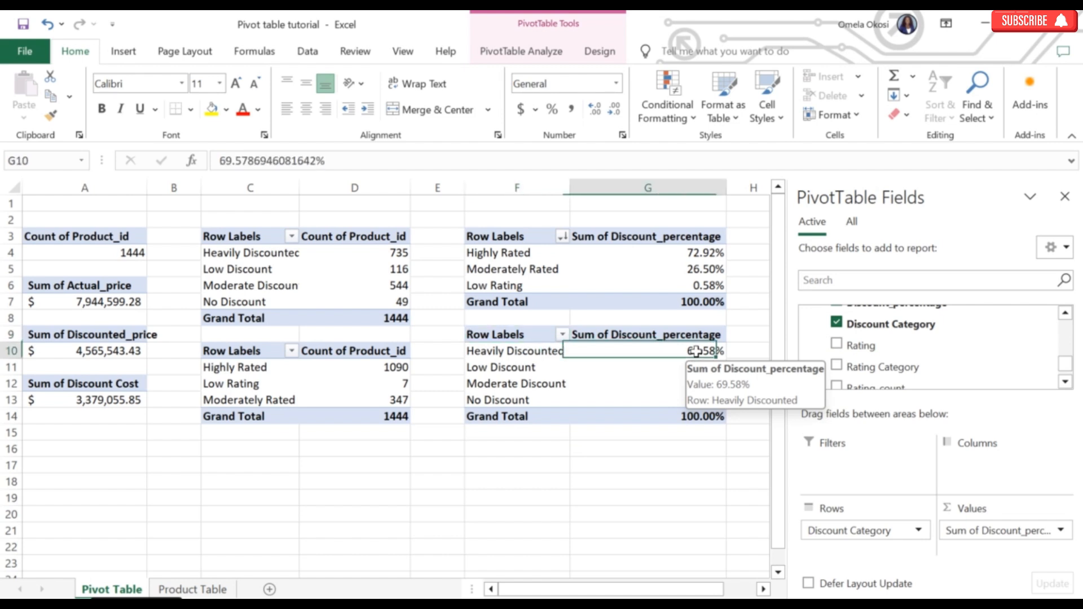
{"action": "right_click", "coordinate": [697, 351]}
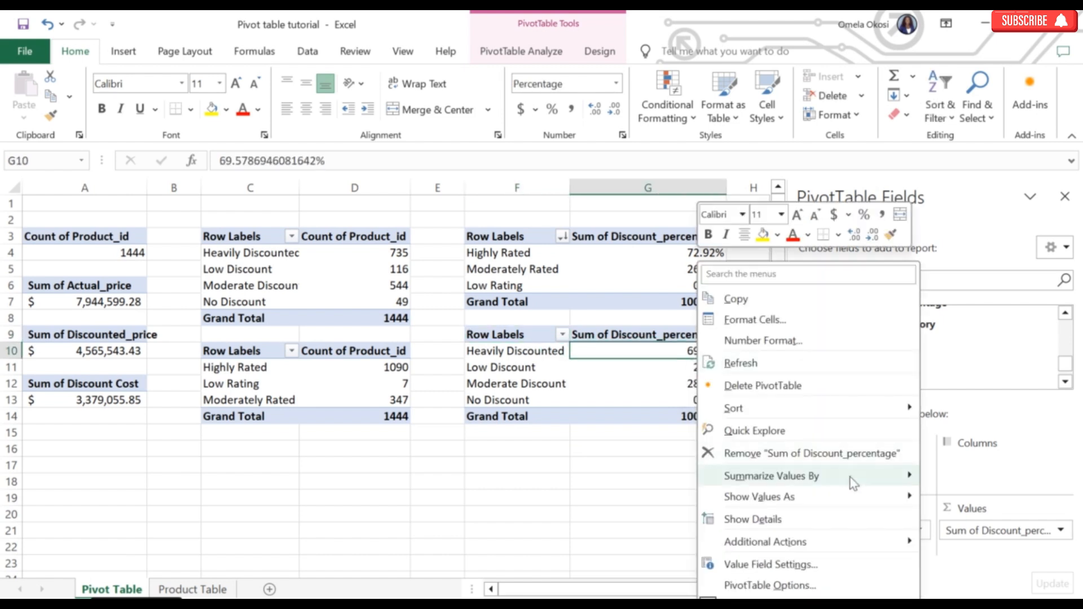
{"action": "mouse_move", "coordinate": [899, 408]}
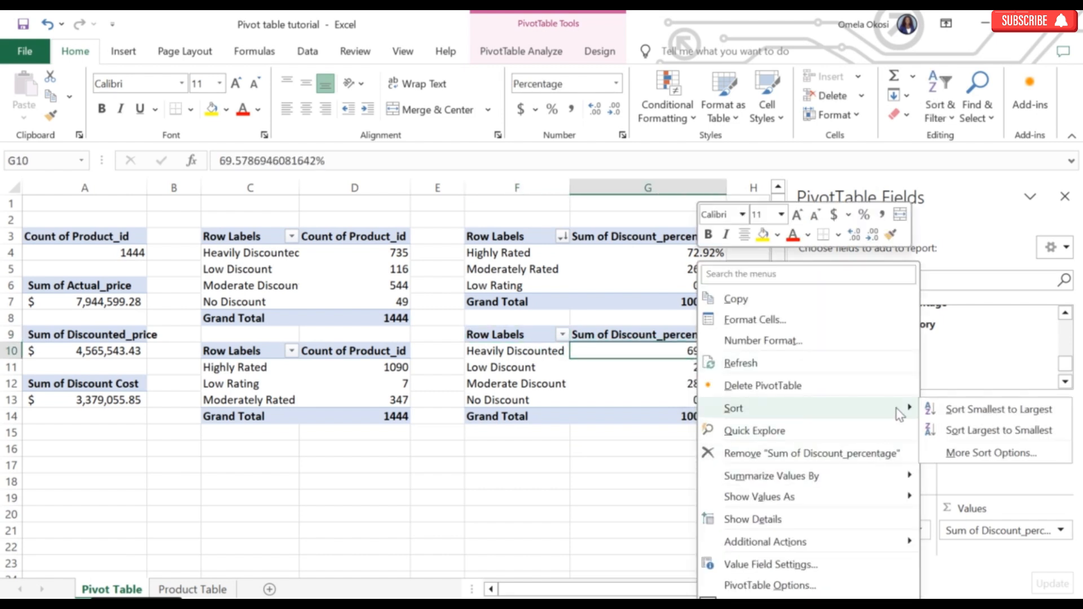
{"action": "left_click", "coordinate": [984, 431]}
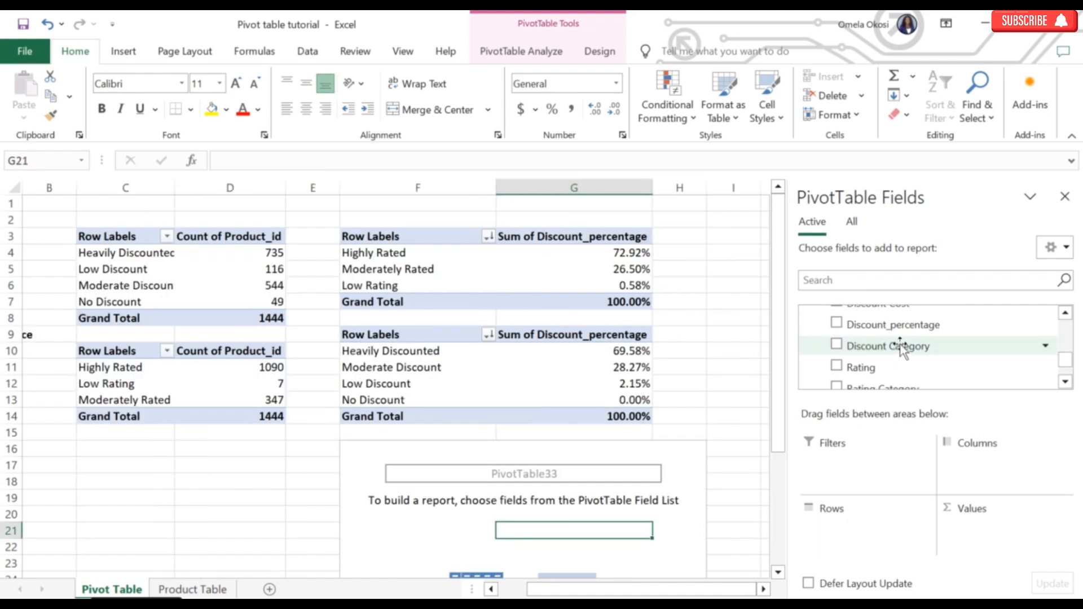
- Build the empty pivot table at F16 with Discount Category as rows and the sums of Discount Cost and Rating_count as values
{"action": "left_click_drag", "start_coordinate": [896, 346], "coordinate": [870, 528]}
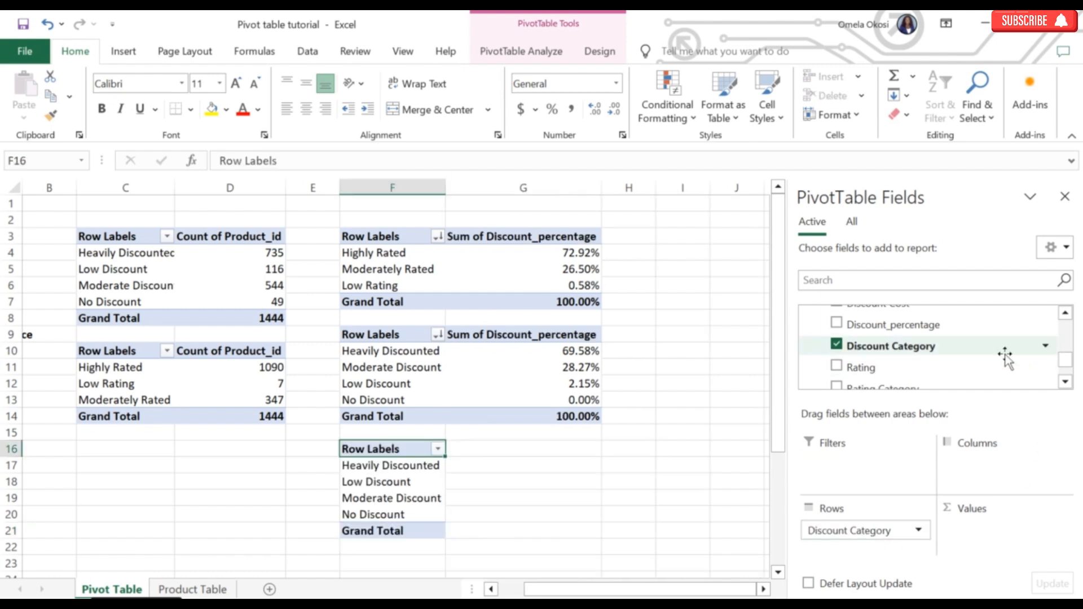
{"action": "scroll", "coordinate": [1004, 357], "scroll_direction": "up", "scroll_amount": 2}
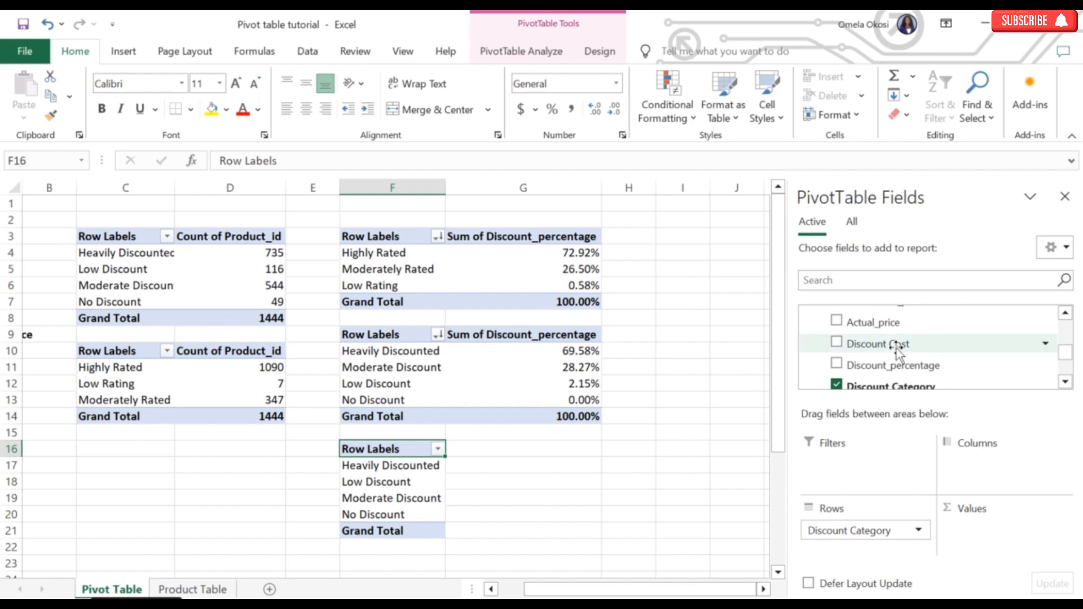
{"action": "left_click_drag", "start_coordinate": [896, 346], "coordinate": [986, 531]}
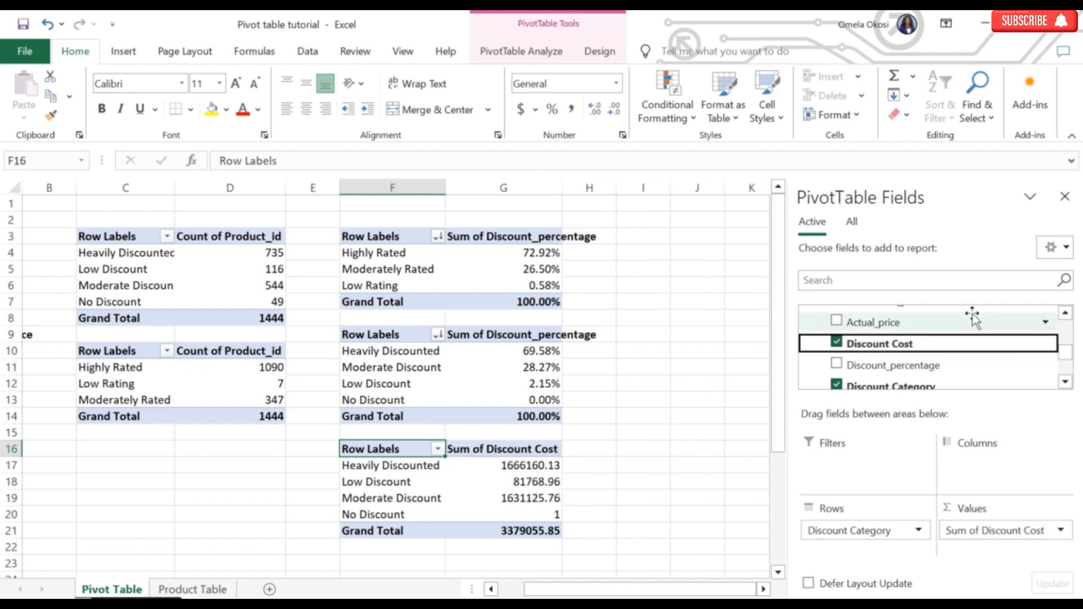
{"action": "scroll", "coordinate": [1013, 369], "scroll_direction": "down", "scroll_amount": 2}
{"action": "scroll", "coordinate": [1009, 369], "scroll_direction": "down", "scroll_amount": 2}
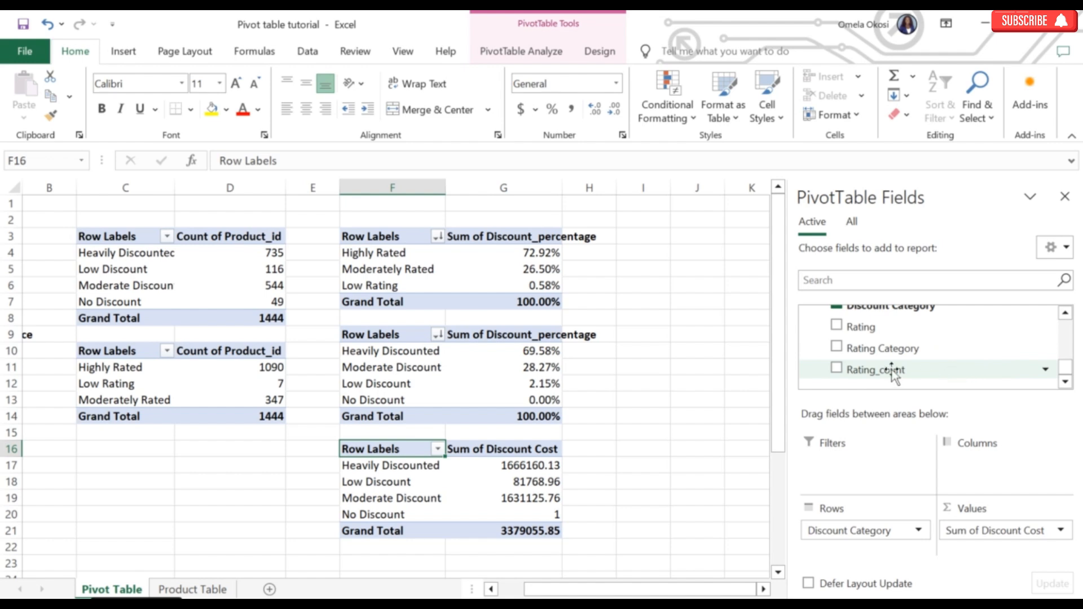
{"action": "left_click_drag", "start_coordinate": [894, 370], "coordinate": [1027, 449]}
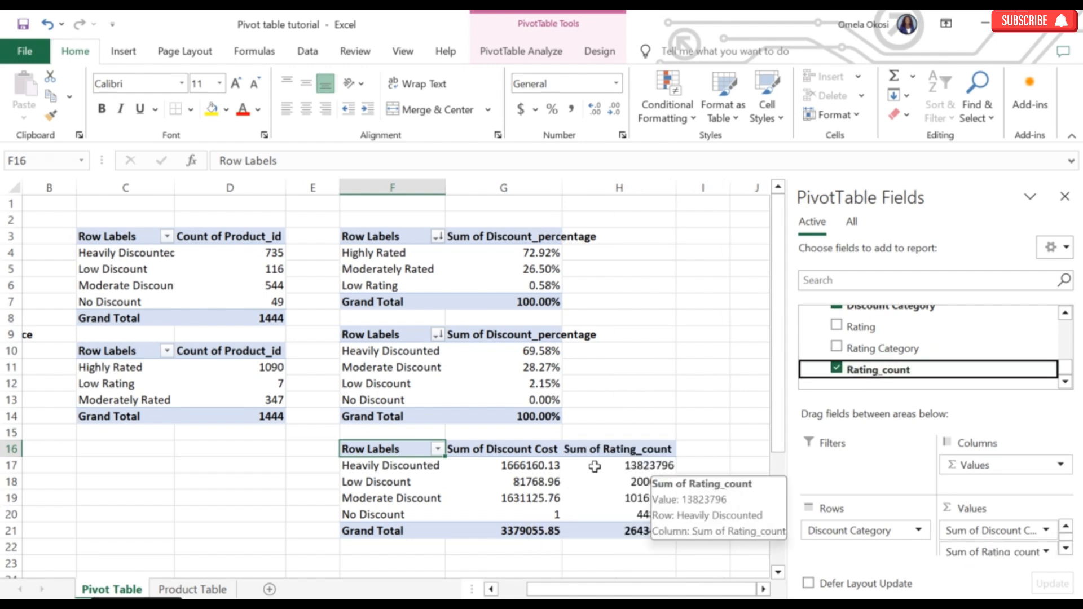
- Sort the F16 pivot table by Sum of Discount Cost from largest to smallest
{"action": "left_click", "coordinate": [533, 465]}
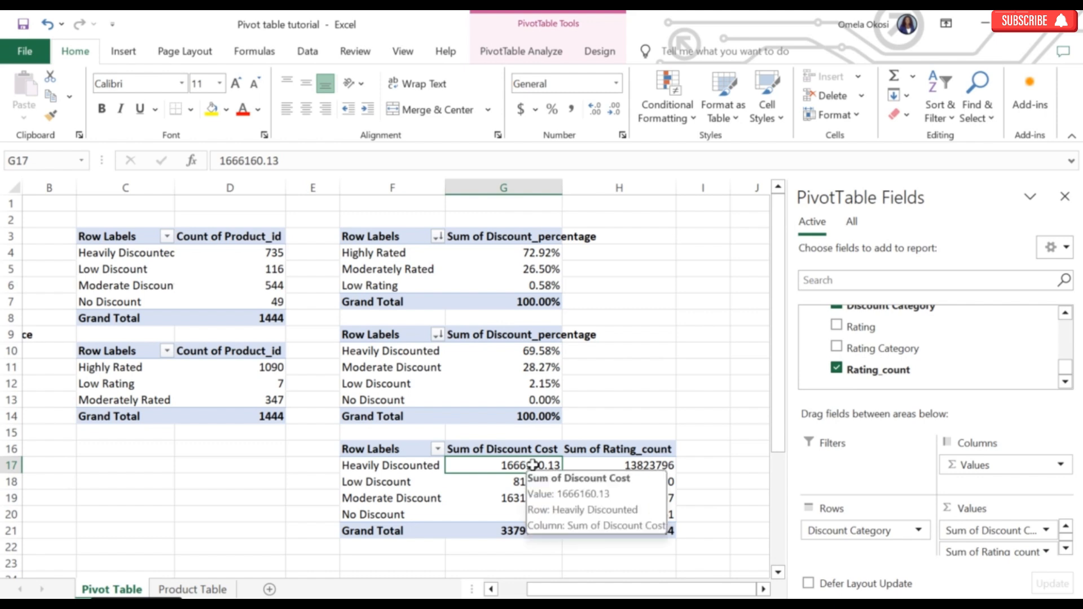
{"action": "right_click", "coordinate": [532, 465]}
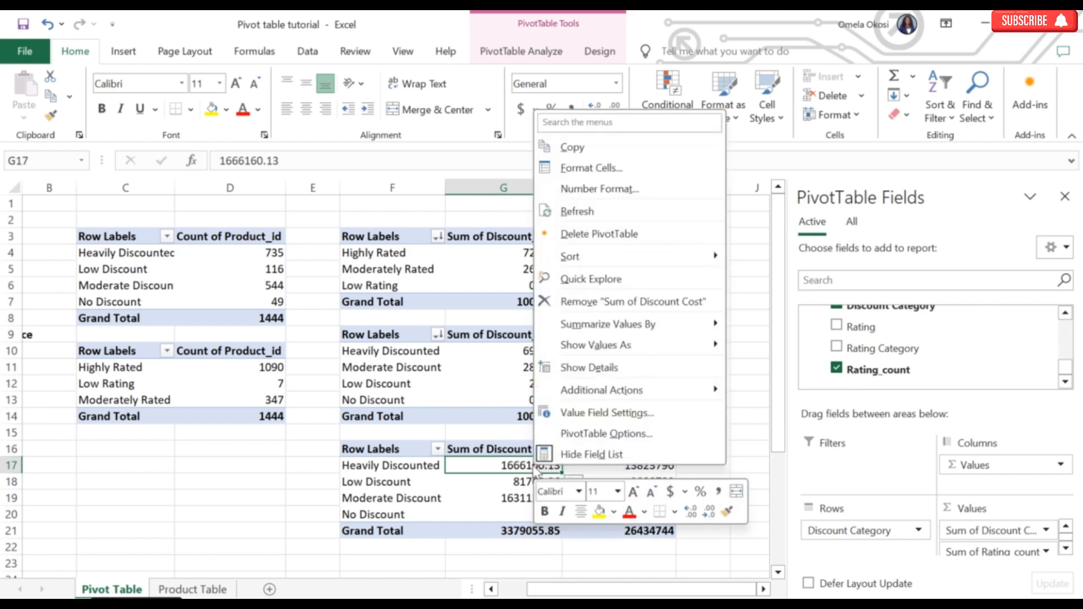
{"action": "mouse_move", "coordinate": [700, 260]}
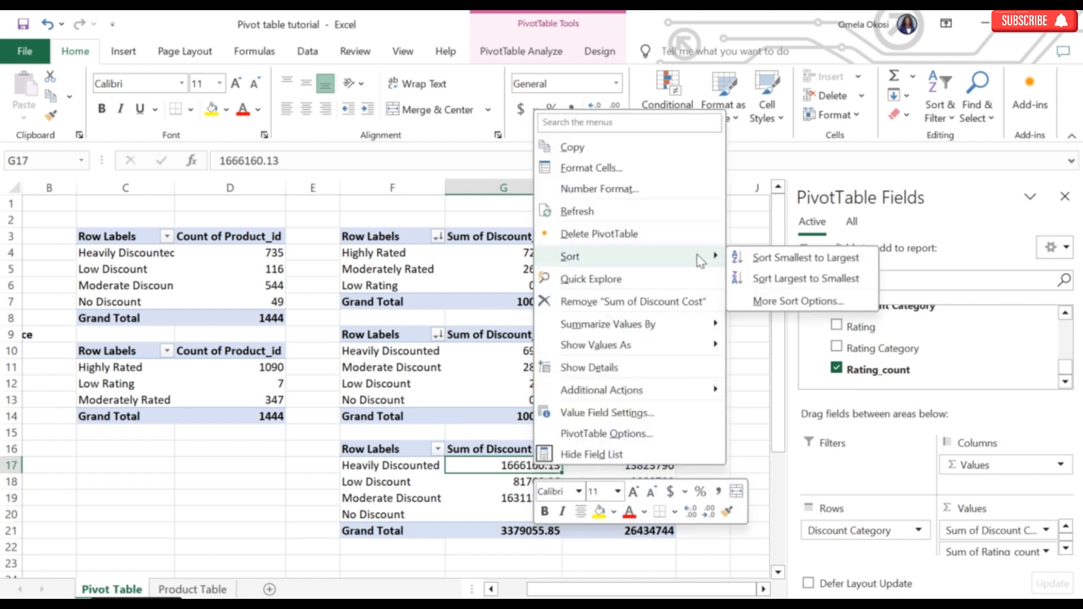
{"action": "left_click", "coordinate": [801, 279]}
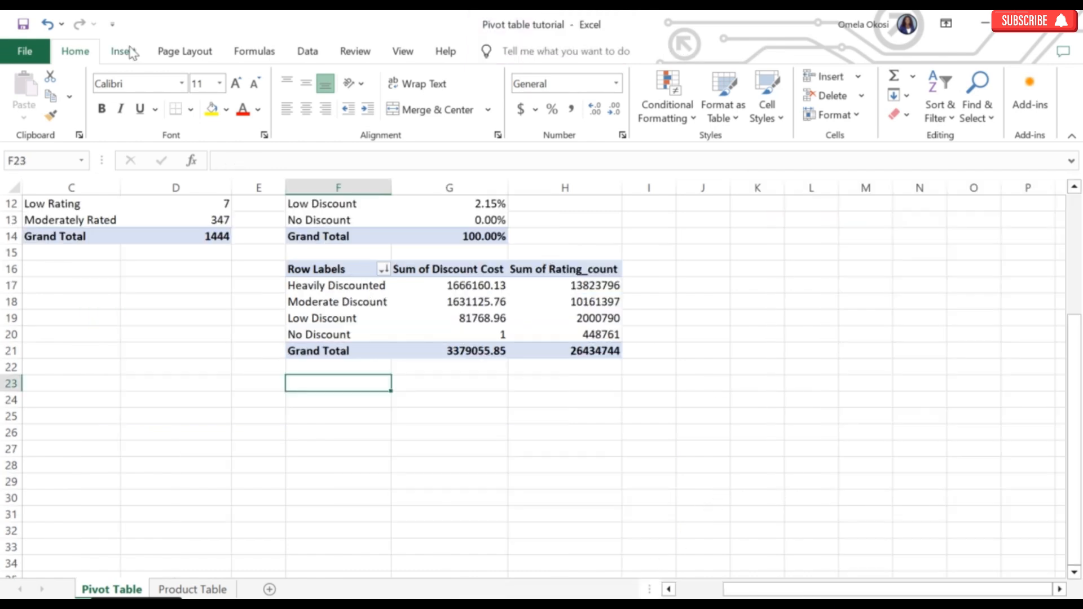
- Insert a pivot table at F23 of the Pivot Table sheet from the Product Type to Rating_count columns of Table1, adding the data to the Data Model
{"action": "left_click", "coordinate": [125, 51]}
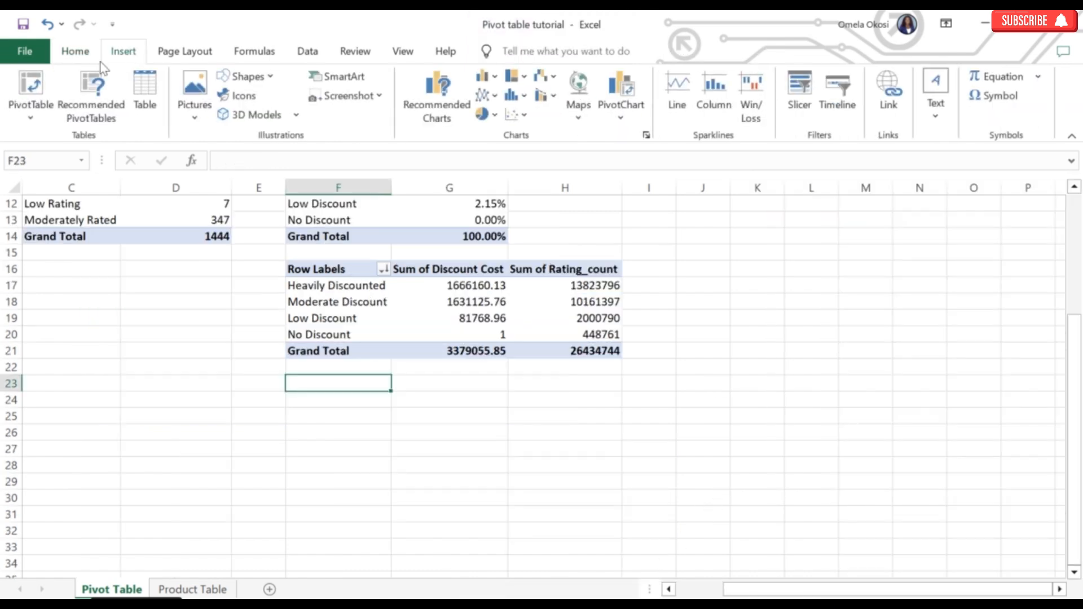
{"action": "left_click", "coordinate": [31, 84]}
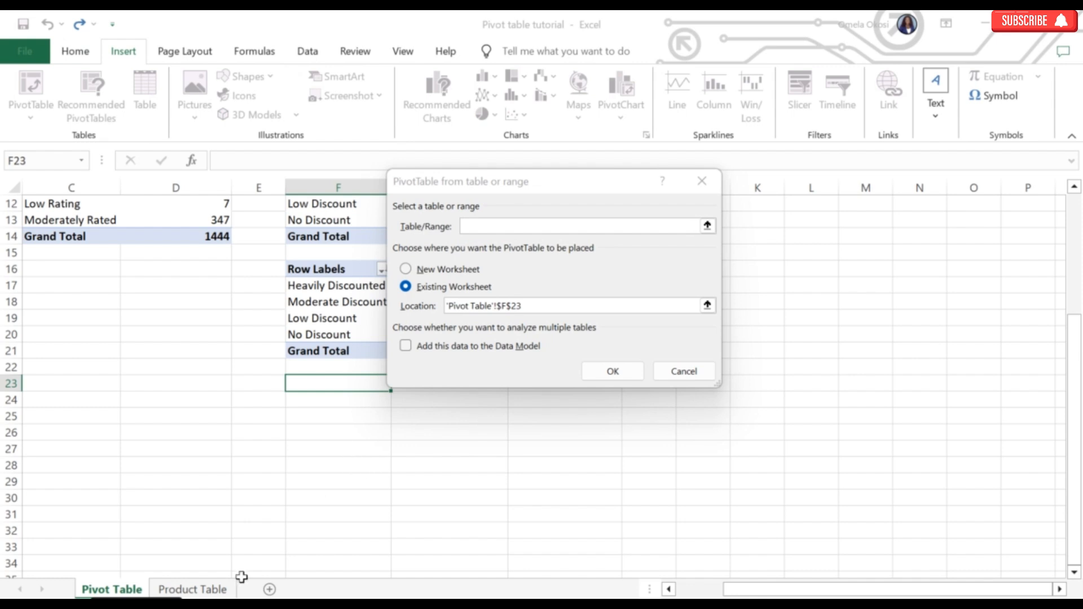
{"action": "left_click", "coordinate": [707, 225]}
{"action": "left_click", "coordinate": [212, 589]}
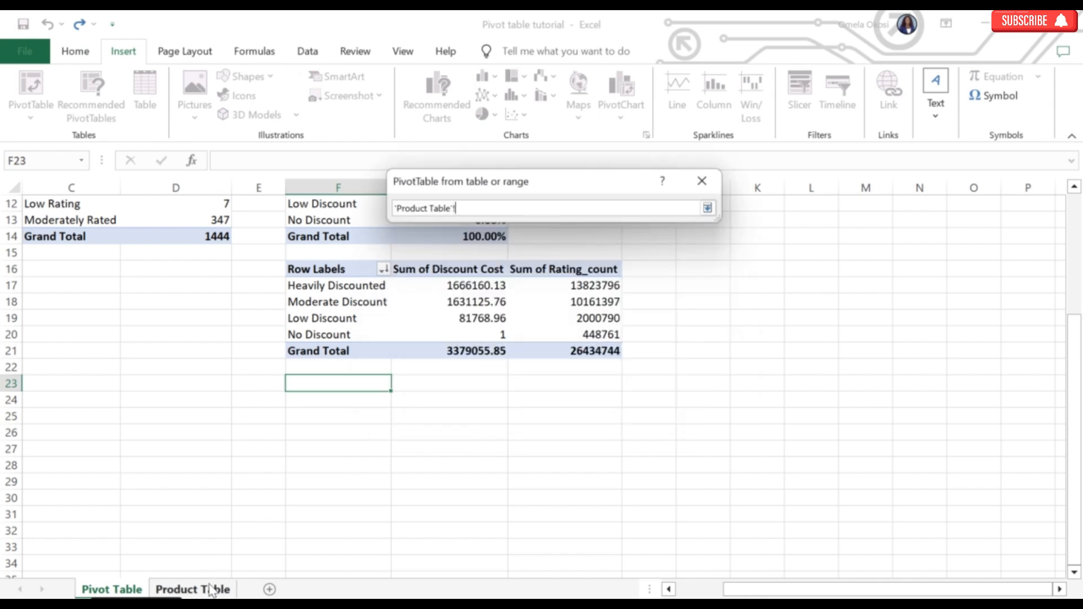
{"action": "scroll", "coordinate": [251, 282], "scroll_direction": "up", "scroll_amount": 6}
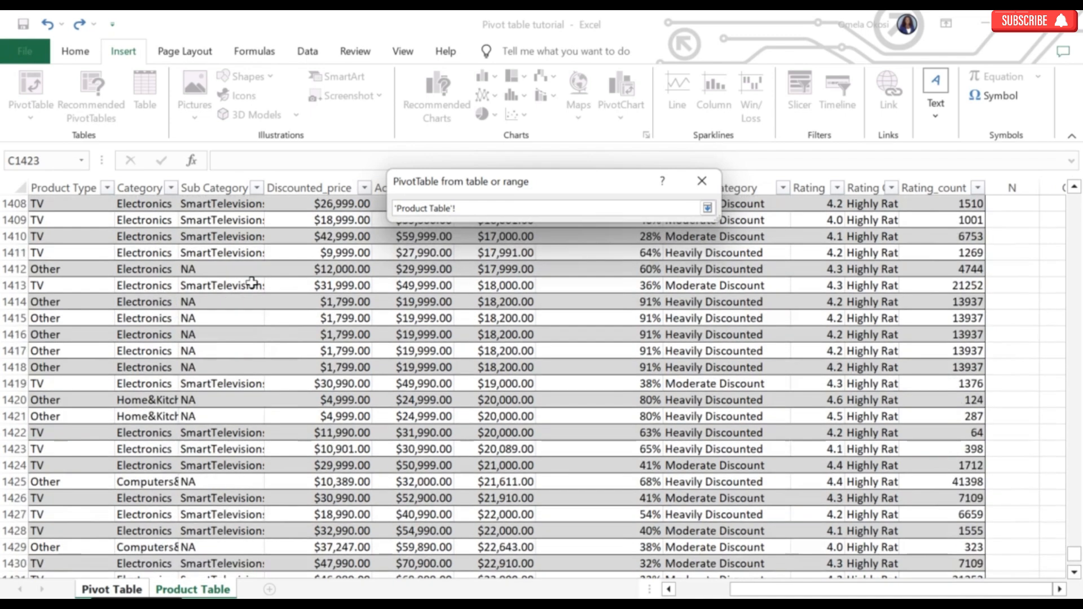
{"action": "left_click", "coordinate": [73, 315]}
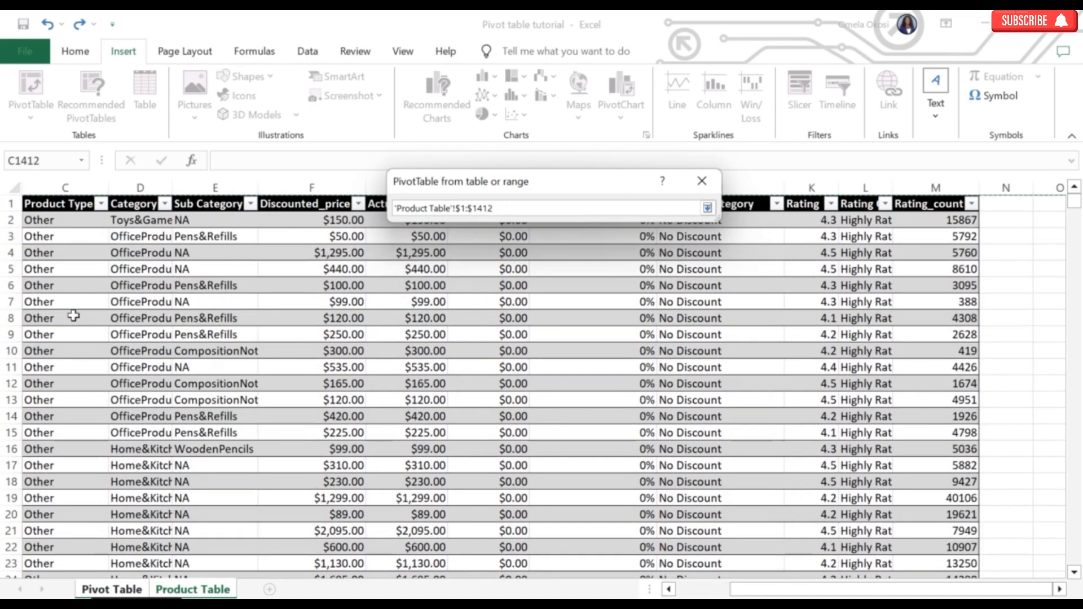
{"action": "left_click", "coordinate": [51, 209]}
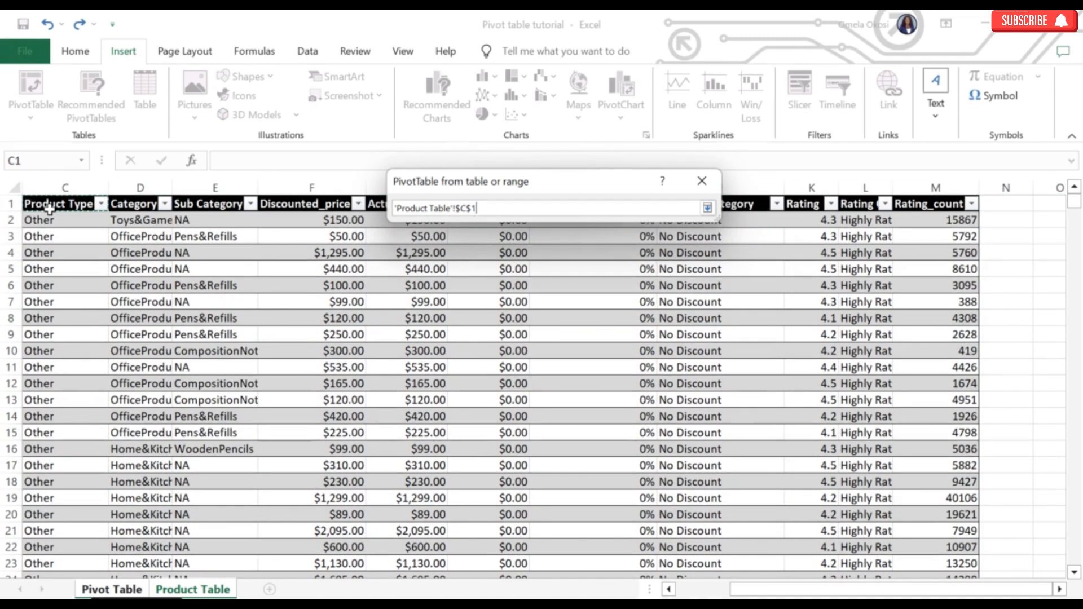
{"action": "key", "text": "ctrl+shift+Right"}
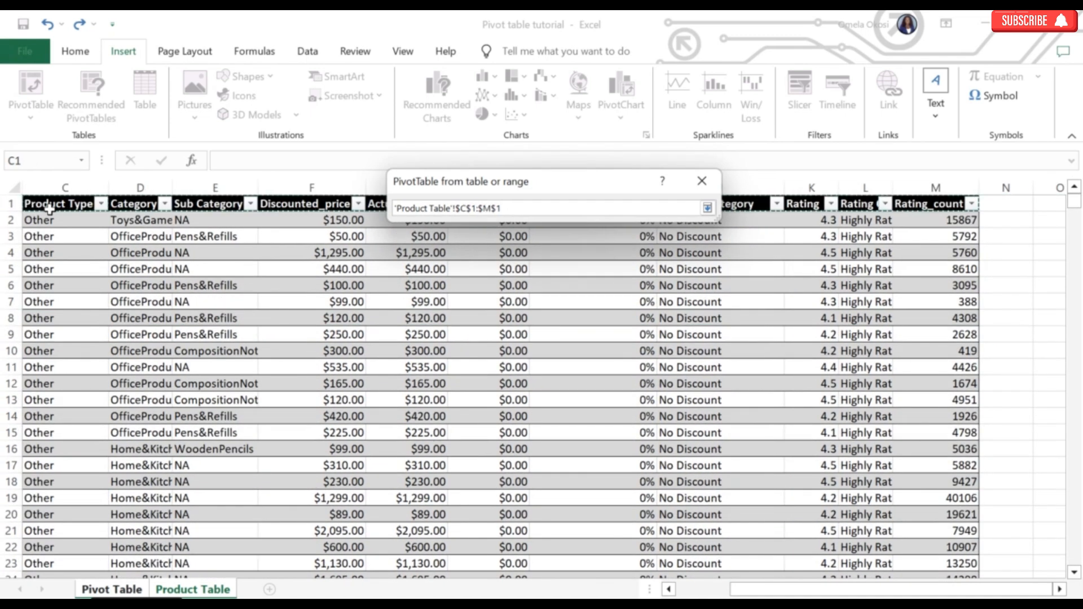
{"action": "key", "text": "ctrl+shift+Down"}
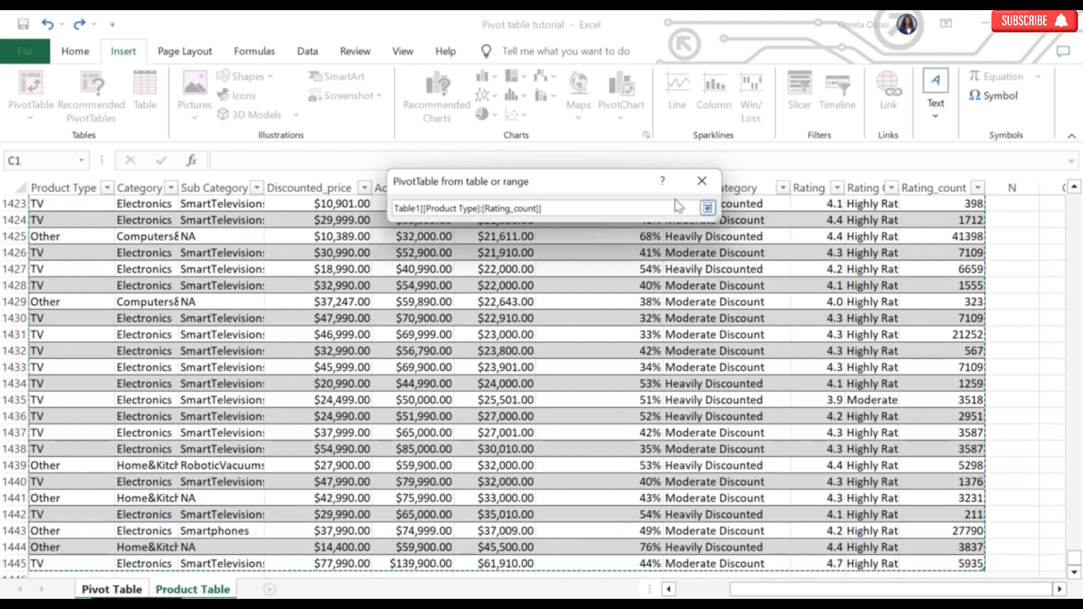
{"action": "left_click", "coordinate": [706, 208]}
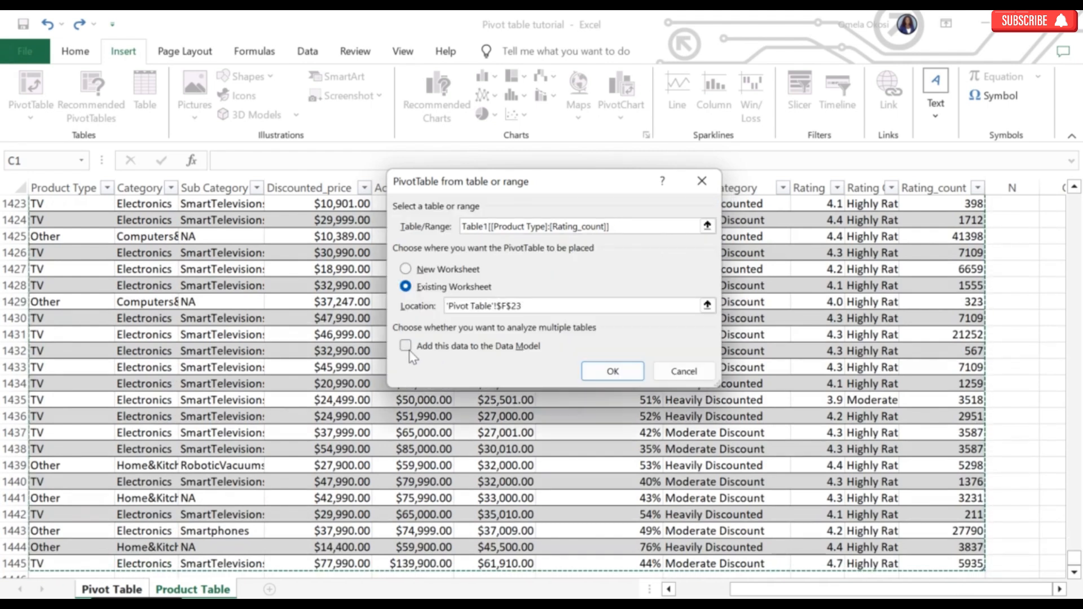
{"action": "left_click", "coordinate": [406, 347]}
{"action": "left_click", "coordinate": [620, 372]}
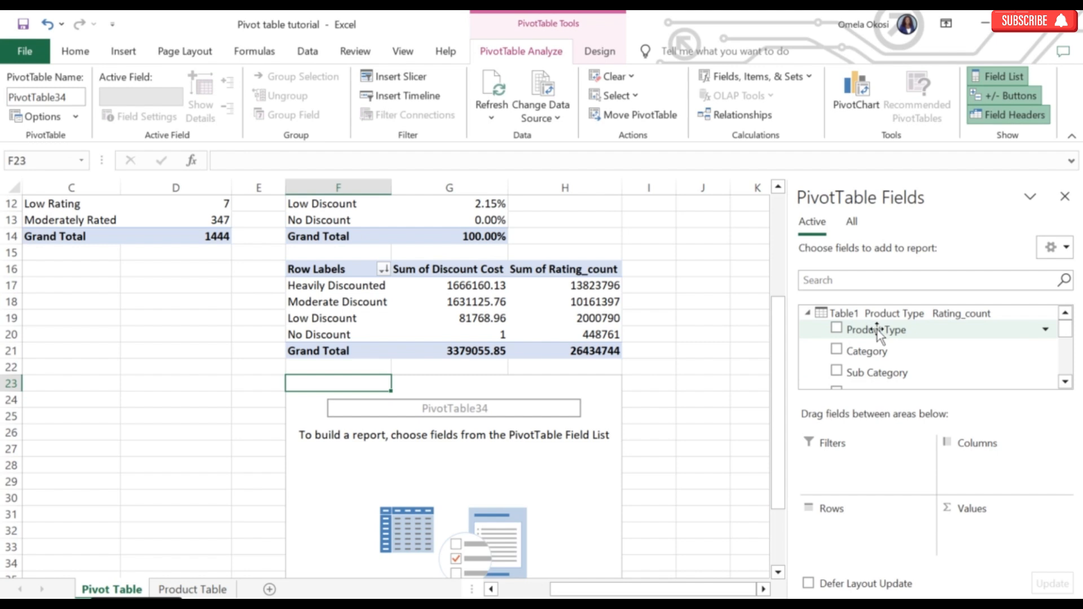
- Set Product Type as the rows and Rating_count and Discount_percentage as the values of the F23 pivot table
{"action": "left_click_drag", "start_coordinate": [877, 329], "coordinate": [846, 538]}
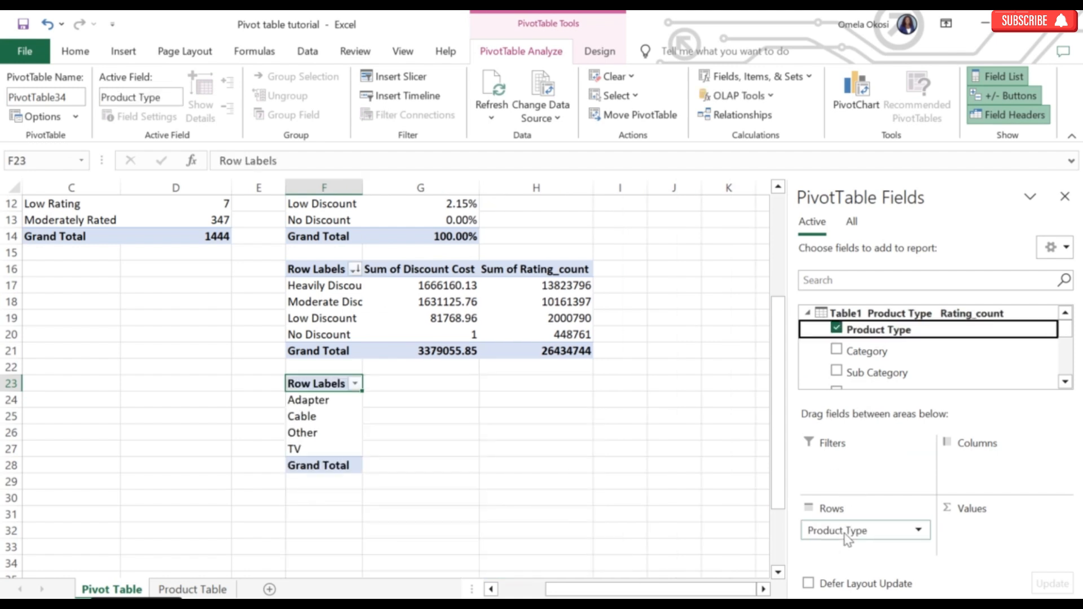
{"action": "scroll", "coordinate": [1008, 368], "scroll_direction": "down", "scroll_amount": 2}
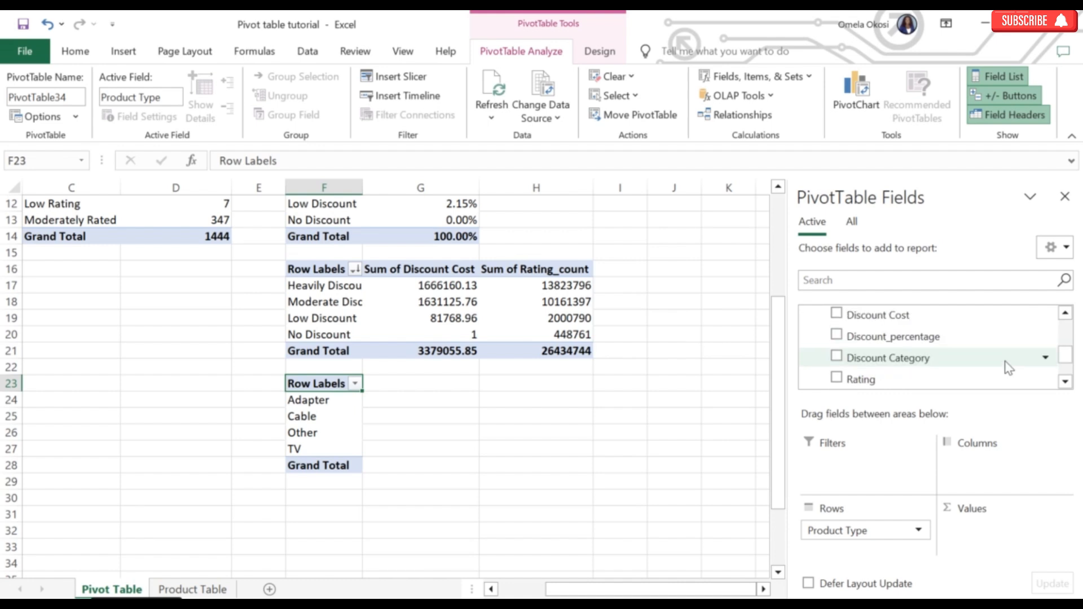
{"action": "scroll", "coordinate": [1008, 367], "scroll_direction": "down", "scroll_amount": 1}
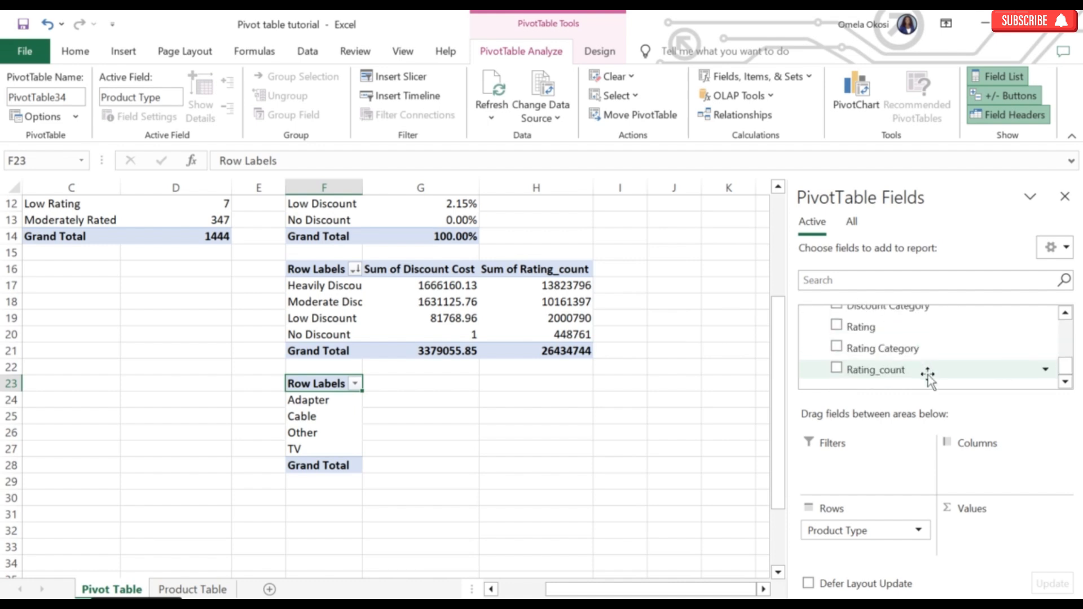
{"action": "left_click_drag", "start_coordinate": [927, 376], "coordinate": [1001, 552]}
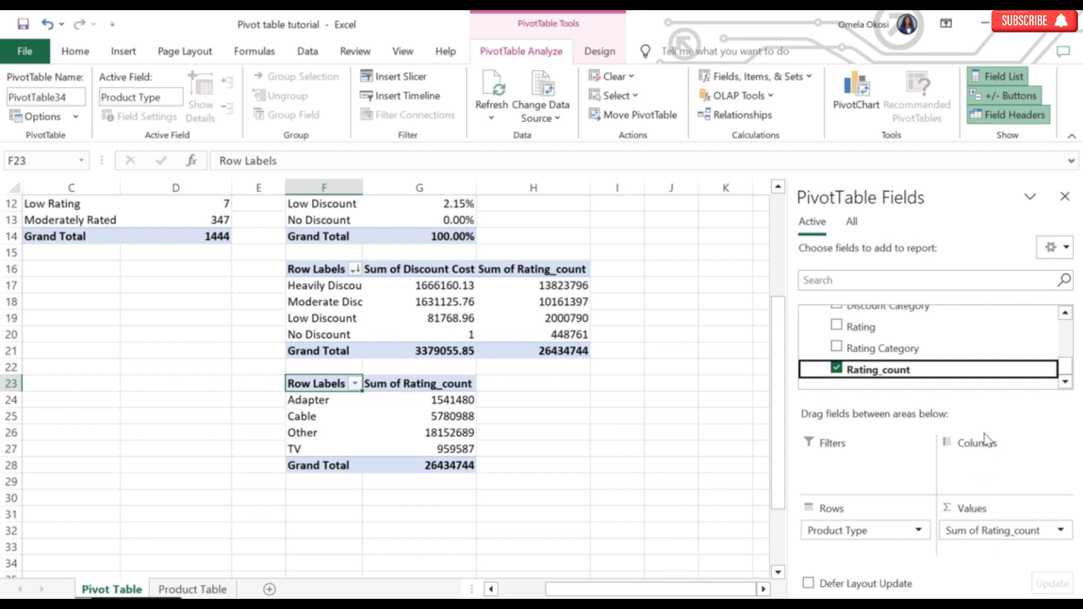
{"action": "scroll", "coordinate": [986, 339], "scroll_direction": "up", "scroll_amount": 2}
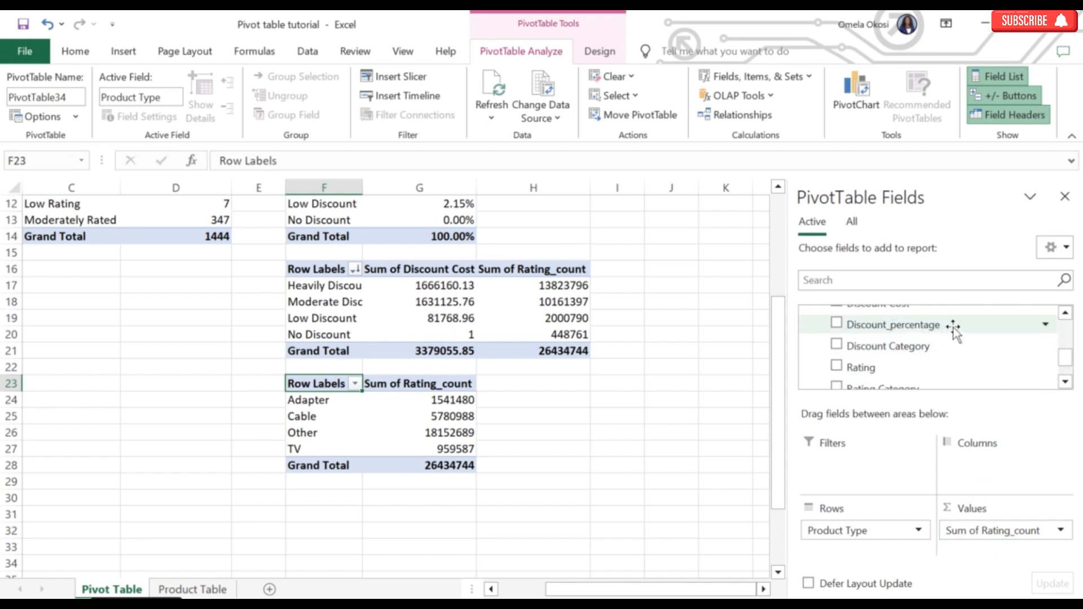
{"action": "left_click_drag", "start_coordinate": [945, 332], "coordinate": [987, 555]}
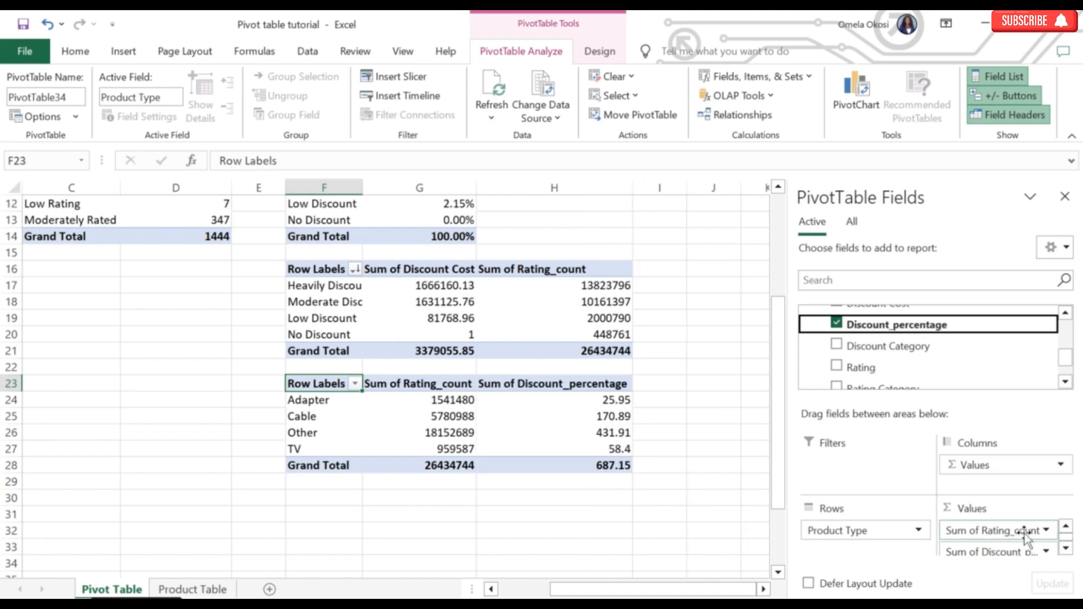
- Summarize the Rating_count values in the F23 pivot table by Average
{"action": "left_click", "coordinate": [1046, 530]}
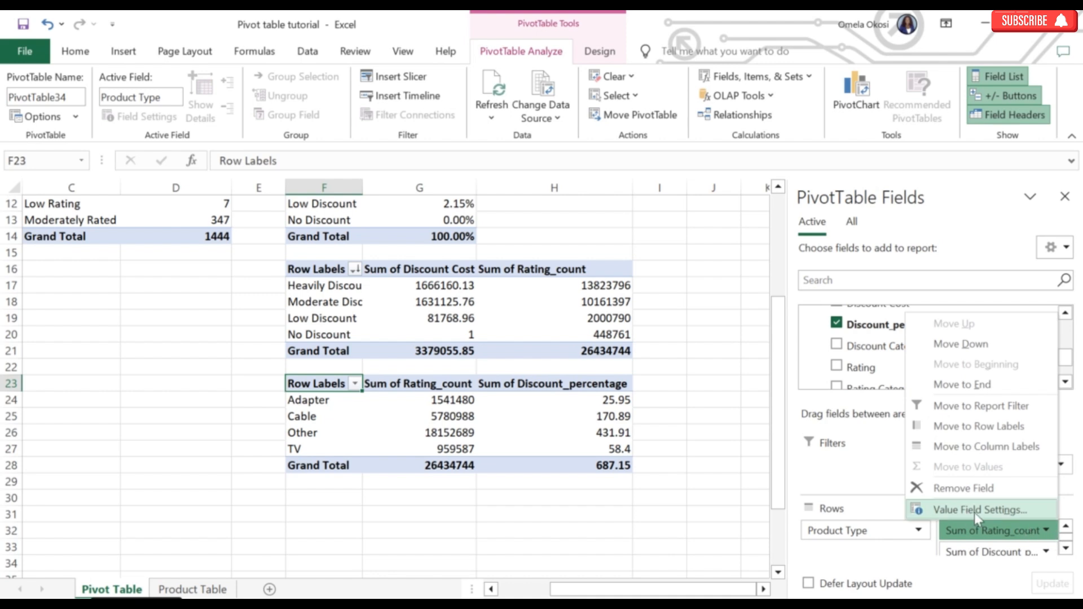
{"action": "left_click", "coordinate": [973, 511]}
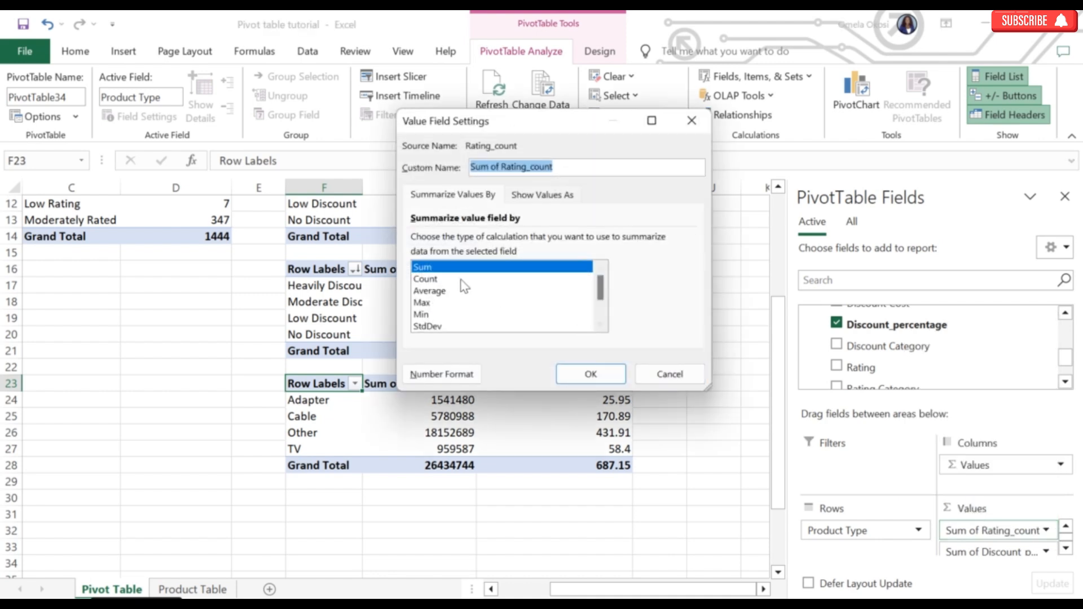
{"action": "left_click", "coordinate": [430, 291]}
{"action": "left_click", "coordinate": [600, 373]}
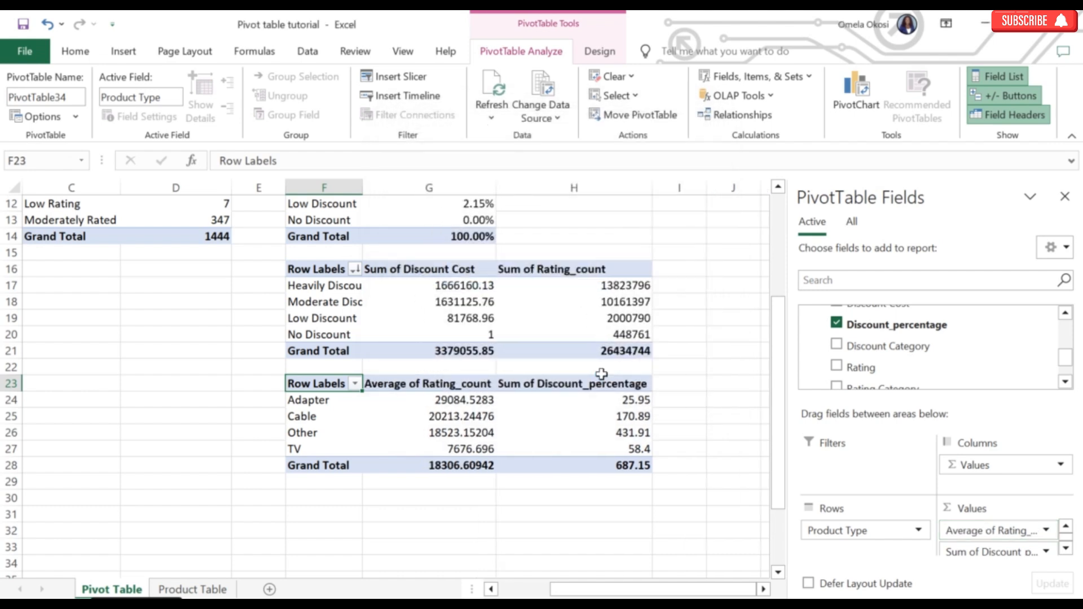
- Show the Sum of Discount_percentage values in the F23 pivot table as % of Grand Total
{"action": "left_click", "coordinate": [614, 400]}
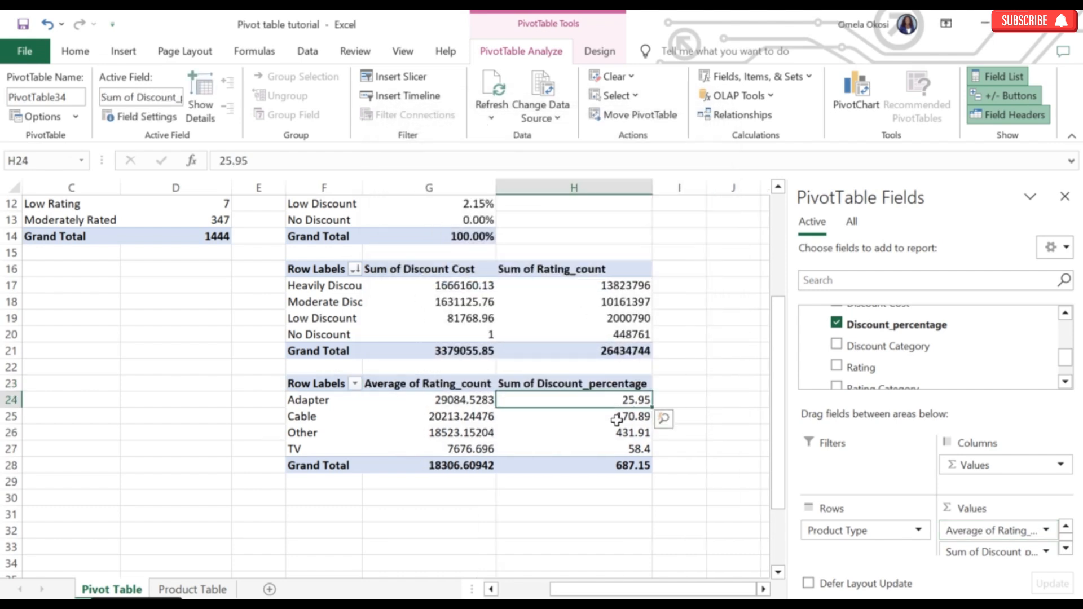
{"action": "mouse_move", "coordinate": [617, 419]}
{"action": "left_click", "coordinate": [1046, 553]}
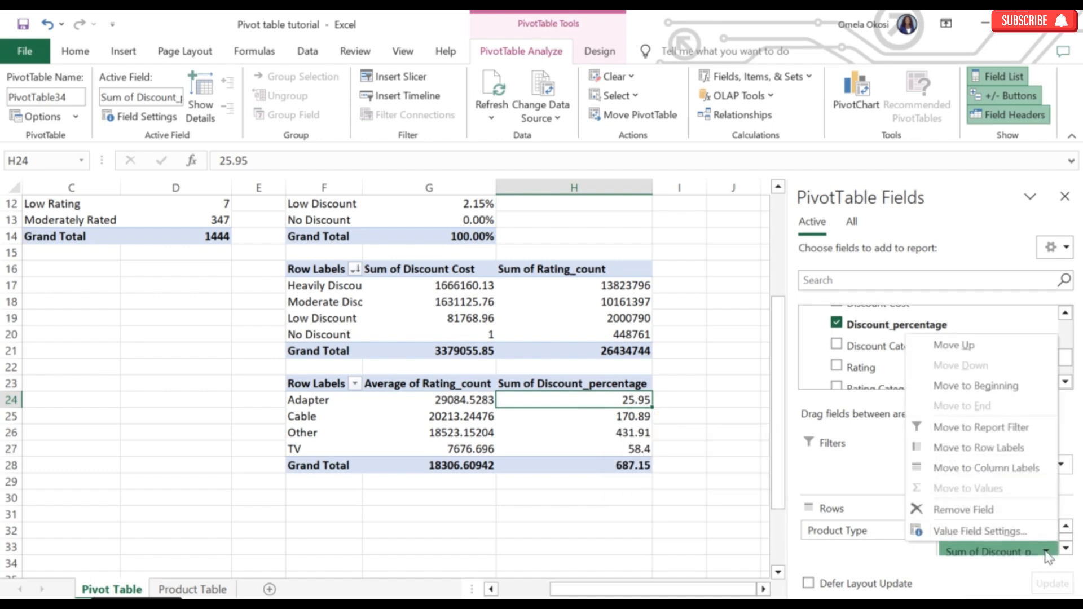
{"action": "left_click", "coordinate": [976, 533]}
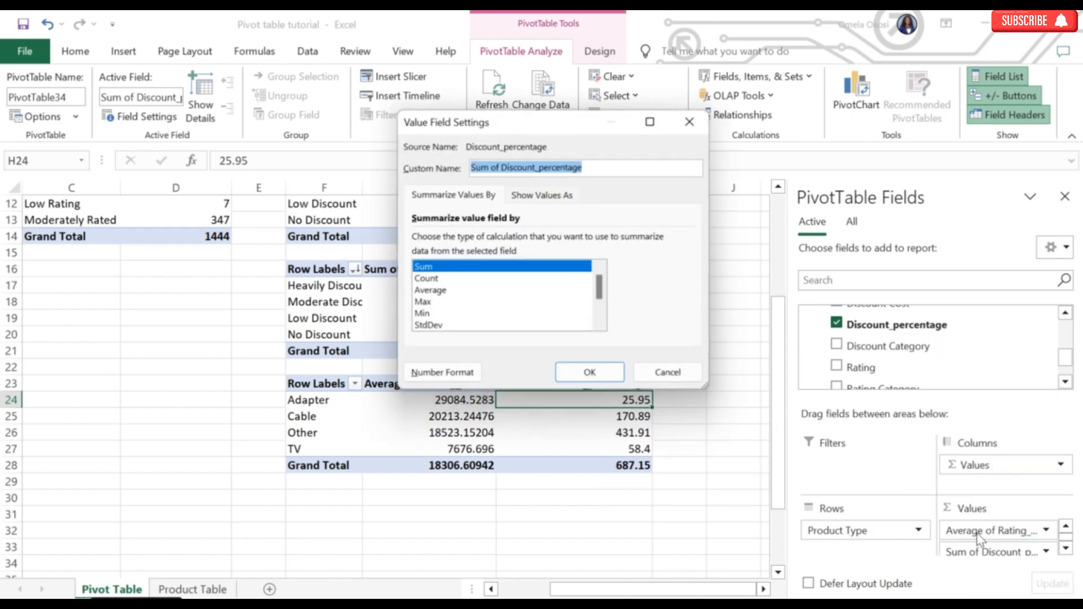
{"action": "left_click", "coordinate": [550, 199]}
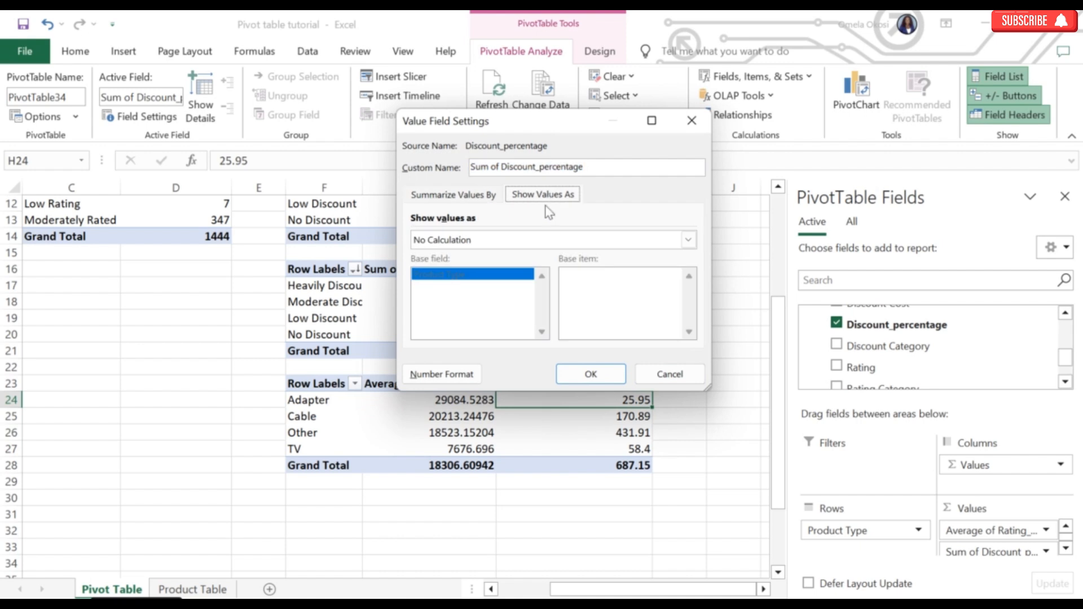
{"action": "left_click", "coordinate": [480, 242]}
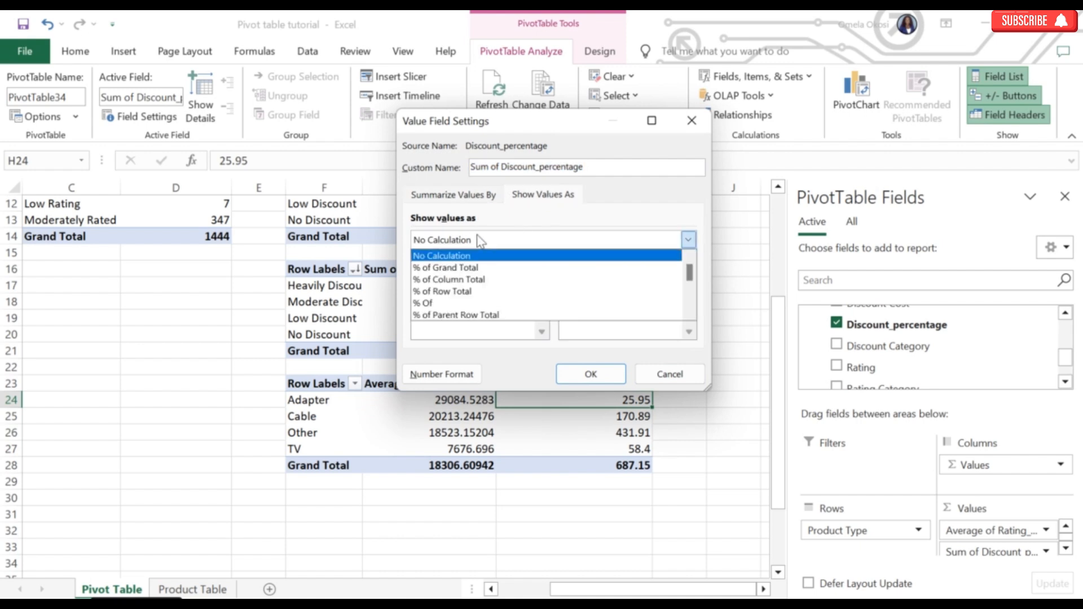
{"action": "left_click", "coordinate": [465, 267]}
{"action": "left_click", "coordinate": [601, 374]}
{"action": "left_click", "coordinate": [601, 371]}
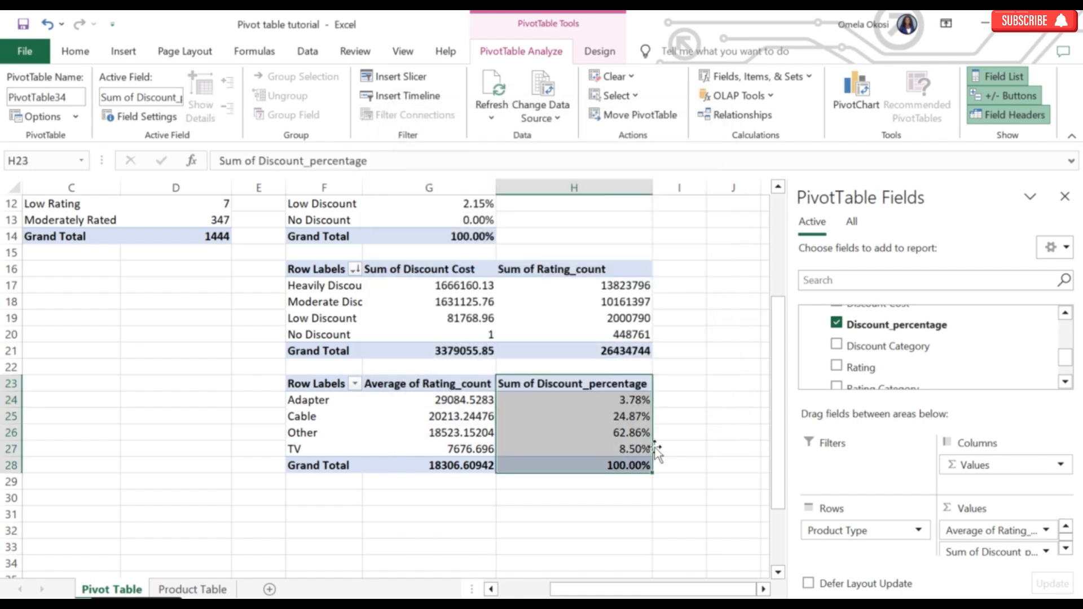
- Sort the F23 pivot table by Sum of Discount_percentage from largest to smallest
{"action": "left_click", "coordinate": [619, 402]}
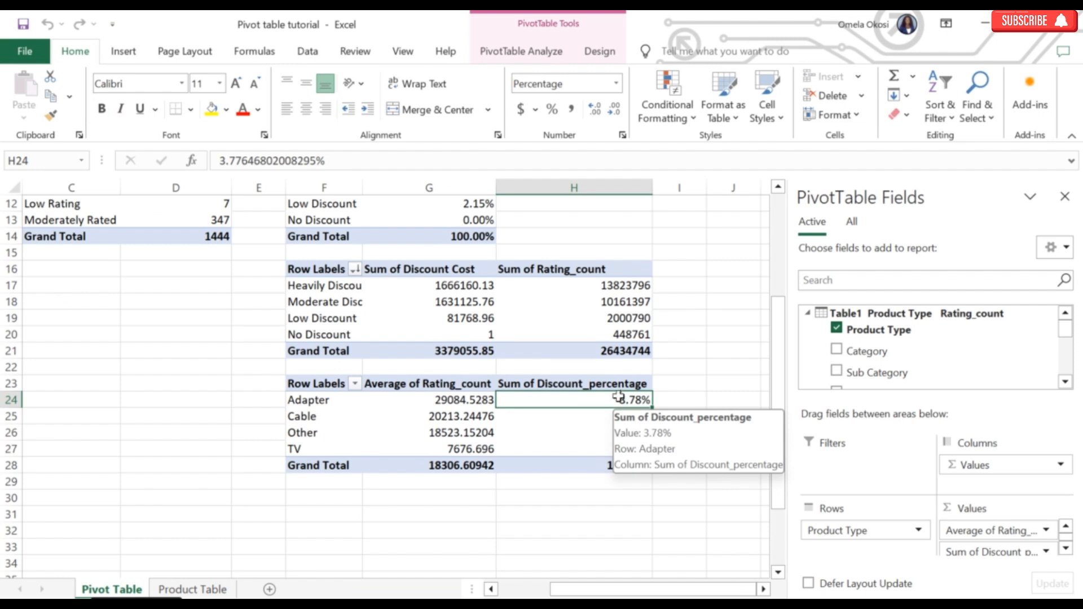
{"action": "right_click", "coordinate": [618, 394]}
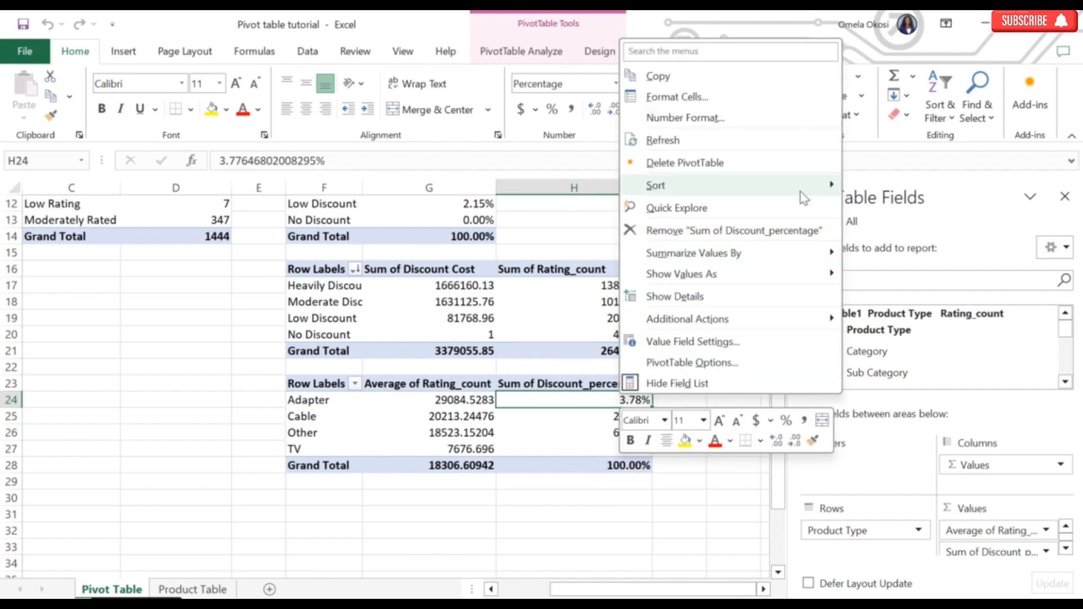
{"action": "mouse_move", "coordinate": [801, 191]}
{"action": "left_click", "coordinate": [903, 207]}
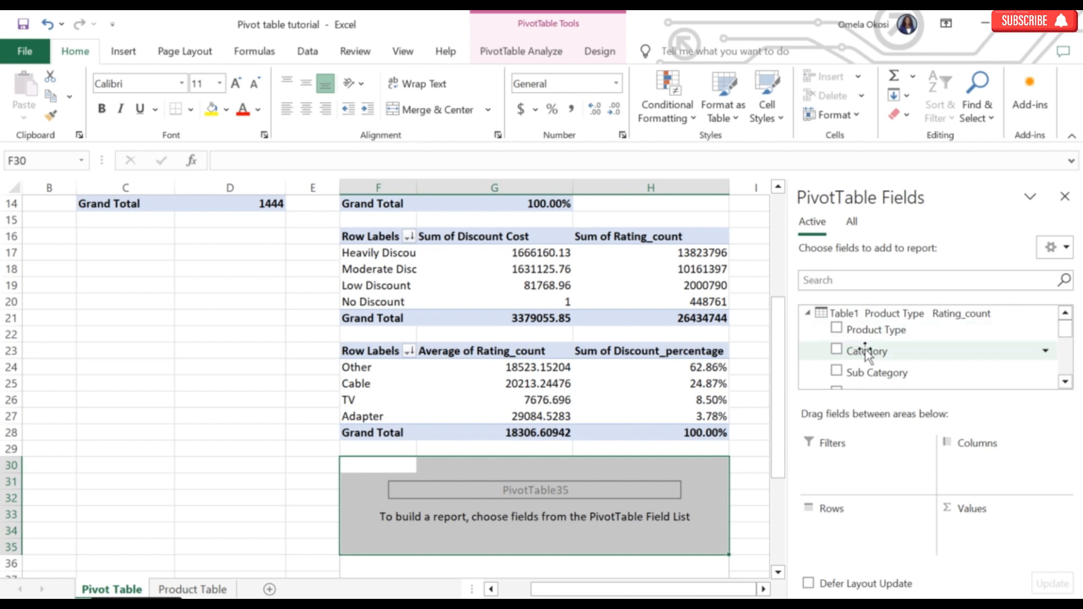
- Set Category as the rows and Actual_price, Discount Cost and Discounted_price as the values of the F30 pivot table
{"action": "left_click_drag", "start_coordinate": [860, 352], "coordinate": [850, 543]}
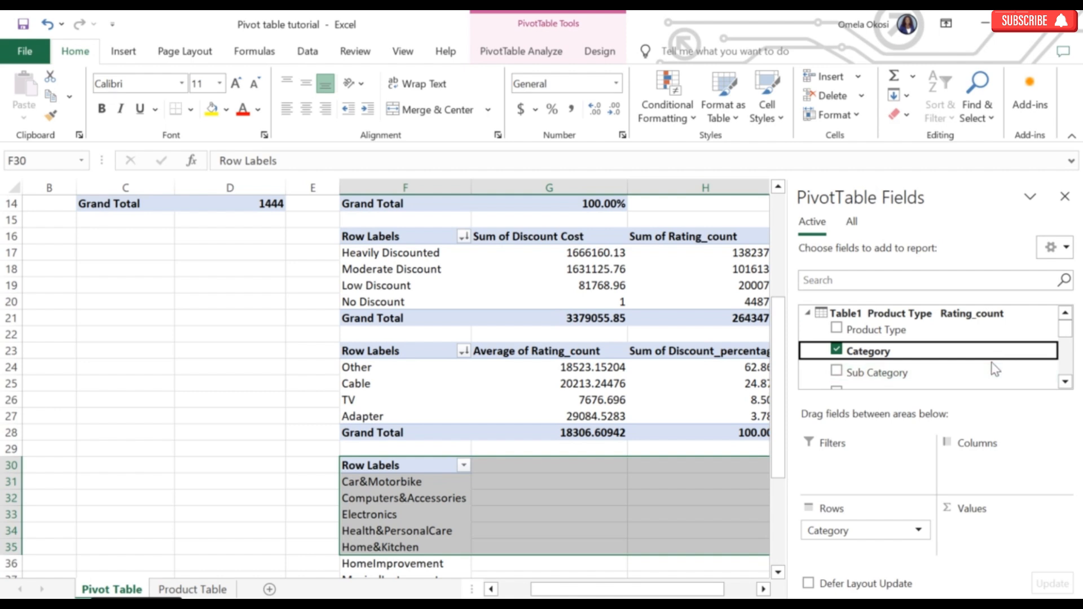
{"action": "scroll", "coordinate": [993, 367], "scroll_direction": "down", "scroll_amount": 2}
{"action": "left_click", "coordinate": [873, 338]}
{"action": "left_click_drag", "start_coordinate": [873, 339], "coordinate": [989, 542]}
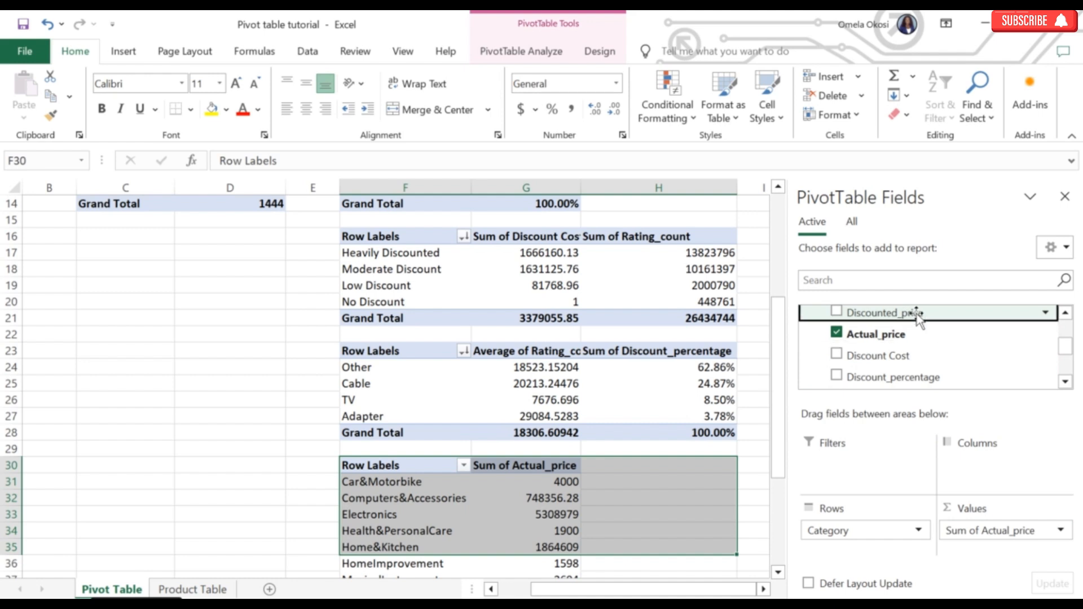
{"action": "left_click_drag", "start_coordinate": [915, 314], "coordinate": [984, 573]}
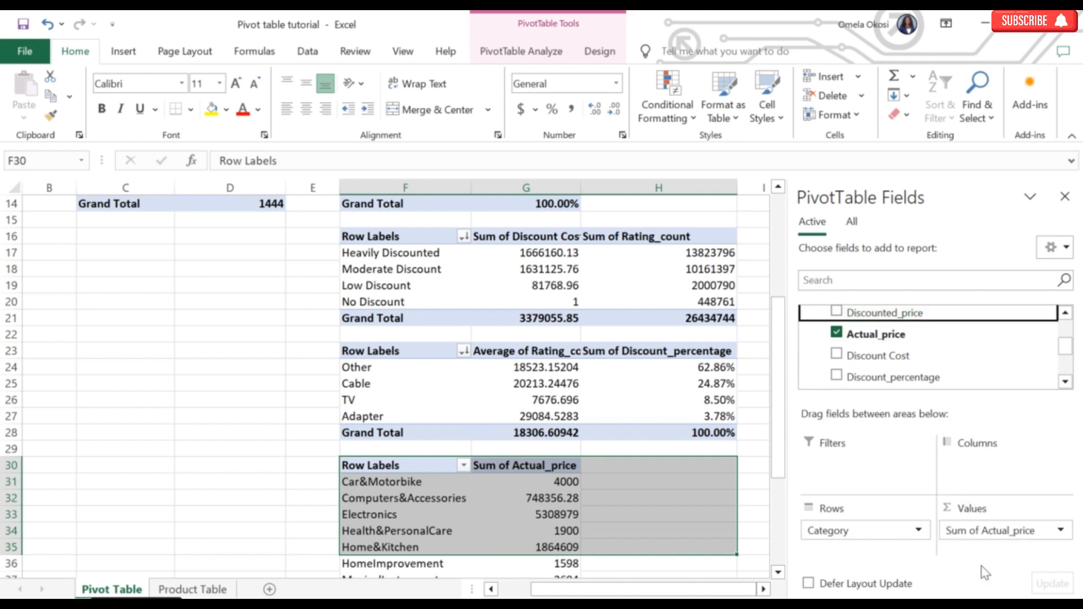
{"action": "left_click", "coordinate": [900, 359]}
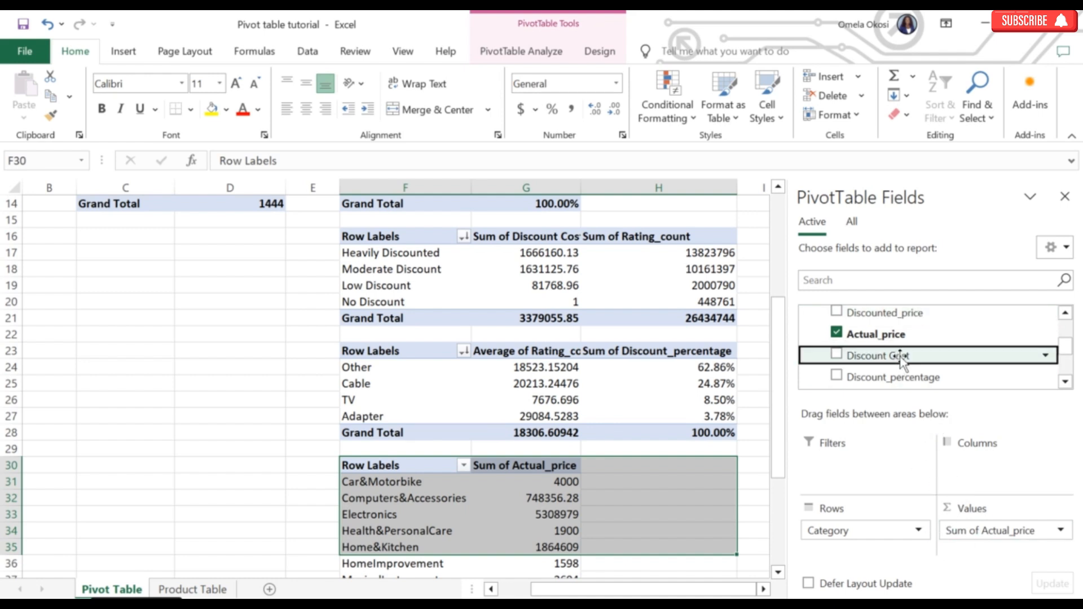
{"action": "left_click", "coordinate": [836, 355]}
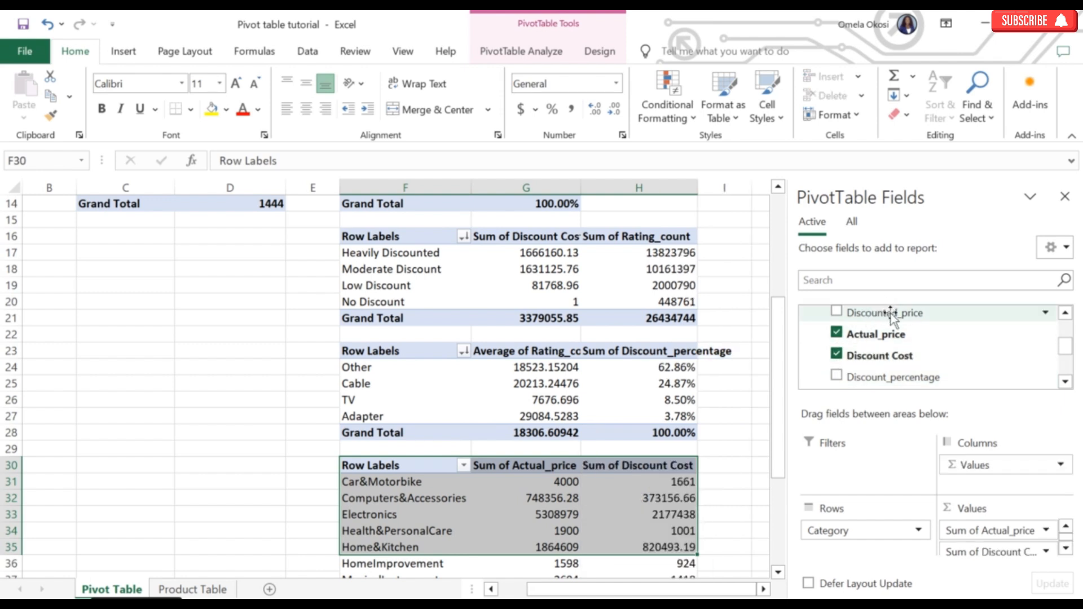
{"action": "left_click", "coordinate": [835, 313]}
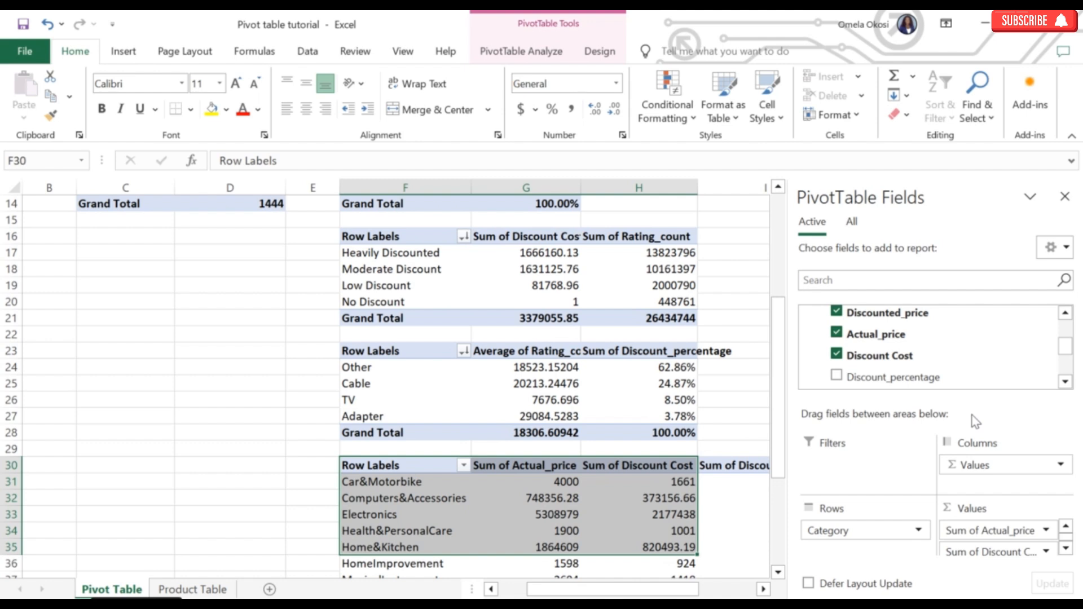
- Add a count of Product Type to the F30 pivot table's values, placed directly after Sum of Actual_price
{"action": "left_click", "coordinate": [1066, 332]}
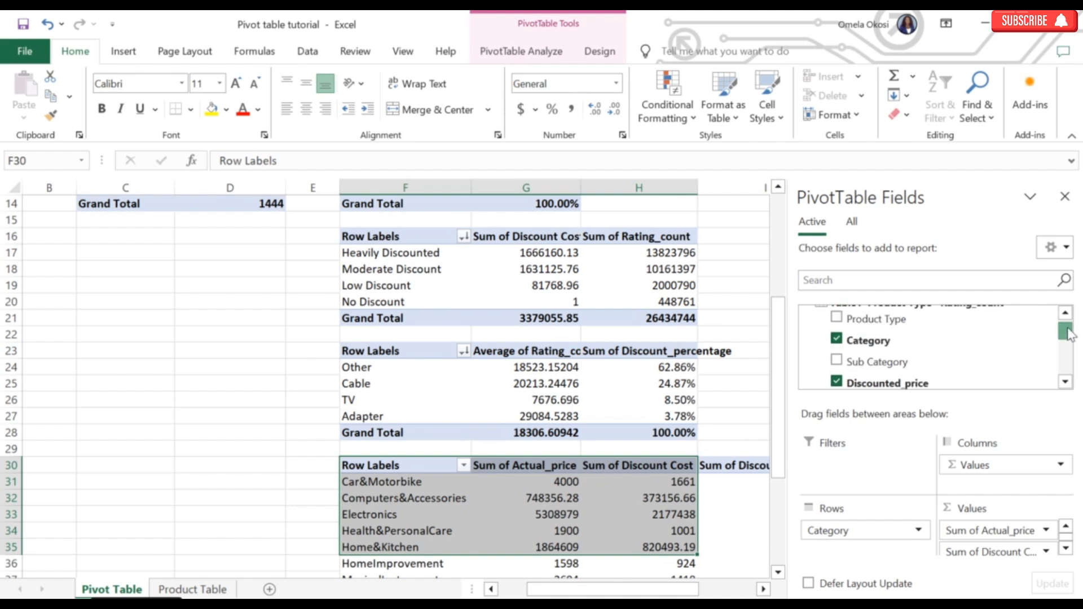
{"action": "left_click", "coordinate": [1064, 312]}
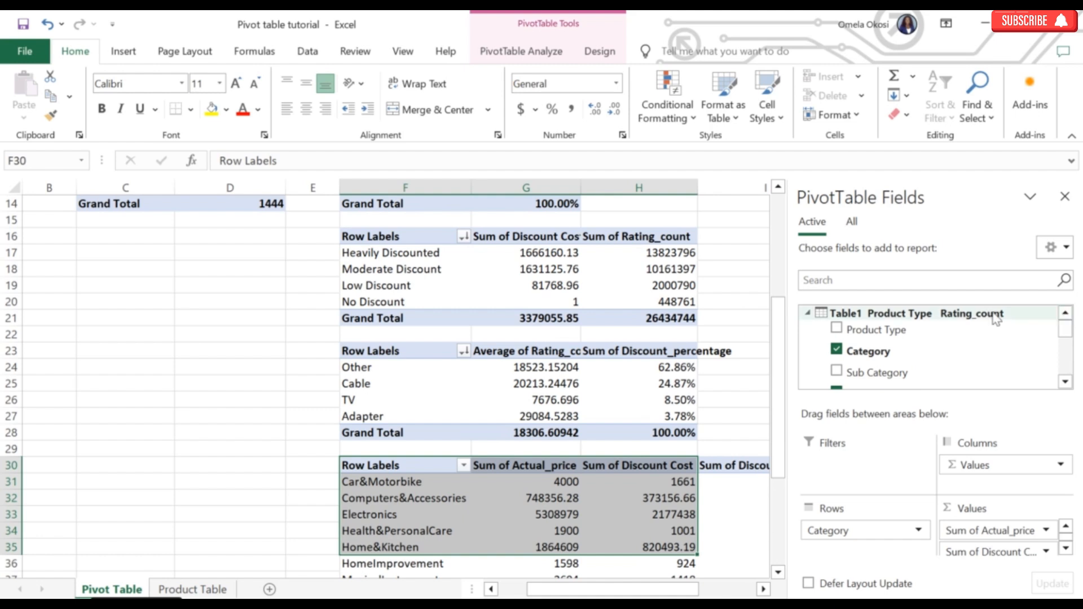
{"action": "left_click", "coordinate": [837, 328]}
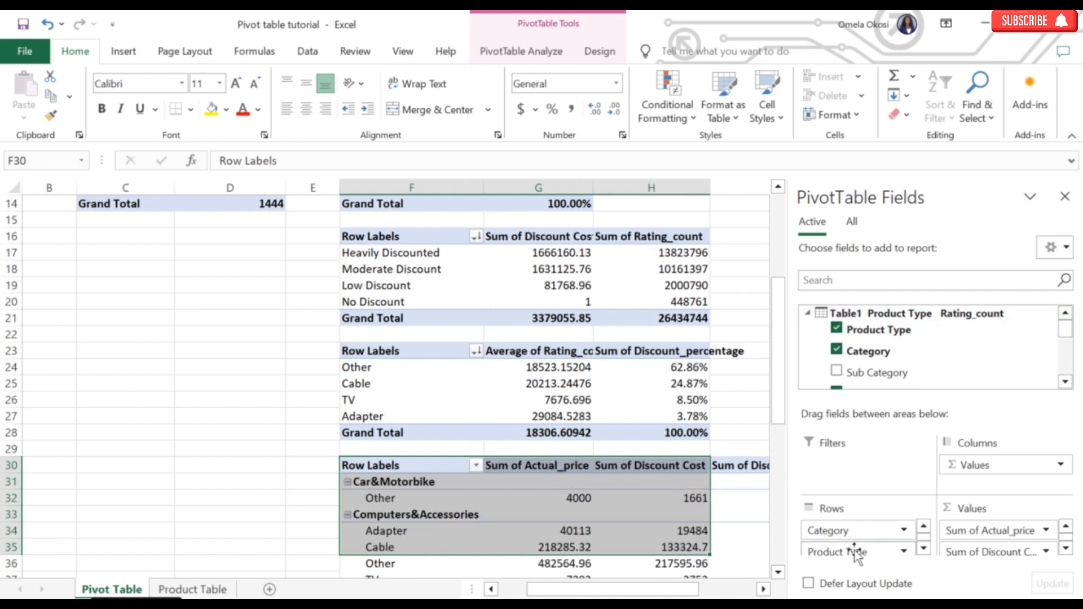
{"action": "left_click_drag", "start_coordinate": [849, 552], "coordinate": [1002, 542]}
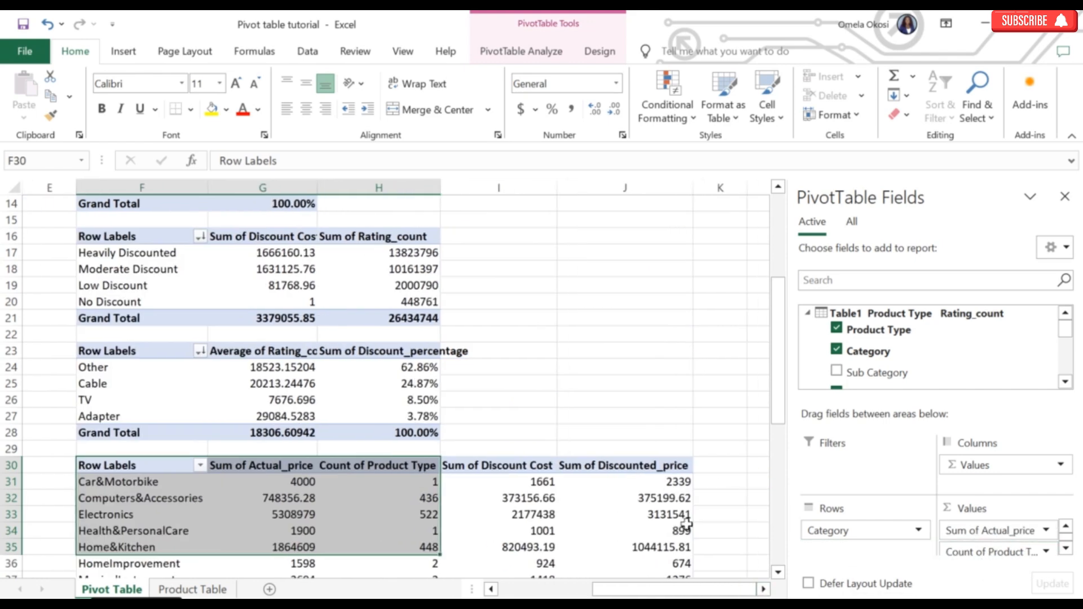
- Sort the F30 pivot table by Sum of Discount Cost from largest to smallest
{"action": "scroll", "coordinate": [686, 525], "scroll_direction": "down", "scroll_amount": 3}
{"action": "left_click", "coordinate": [498, 334]}
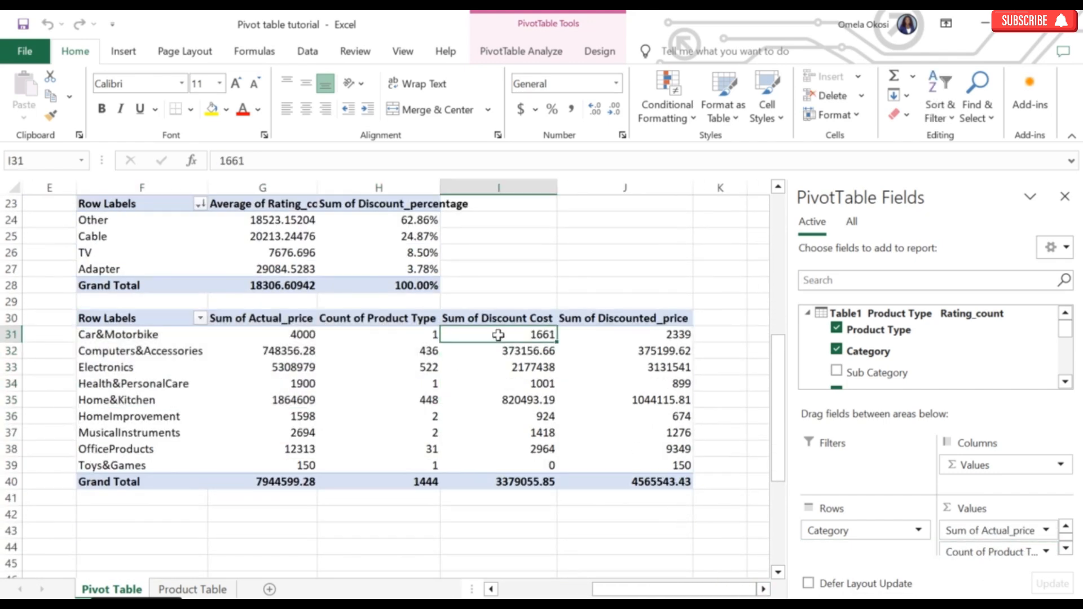
{"action": "right_click", "coordinate": [497, 333]}
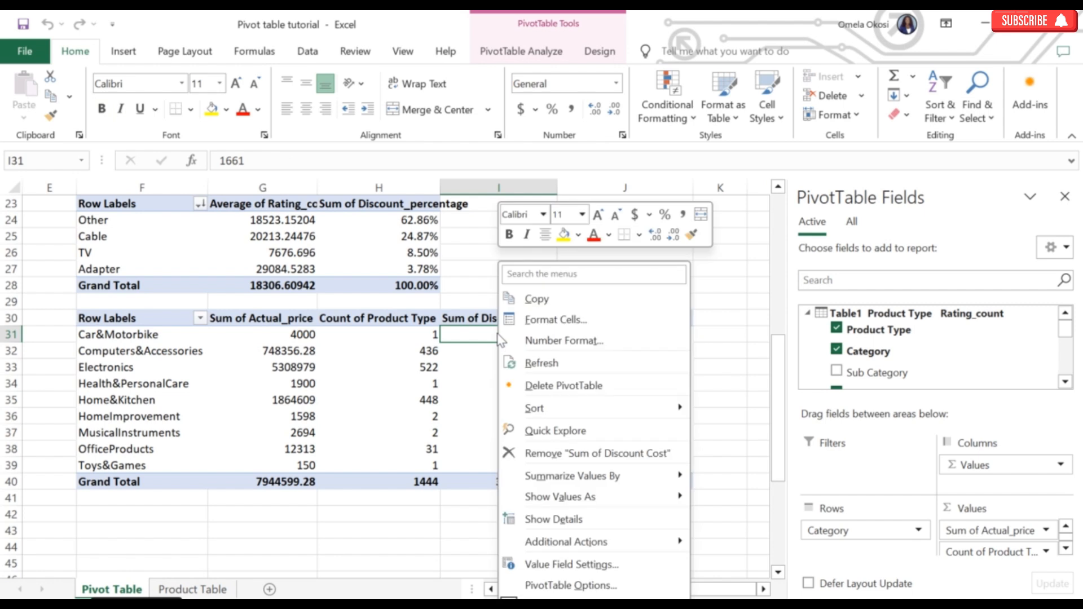
{"action": "mouse_move", "coordinate": [660, 416]}
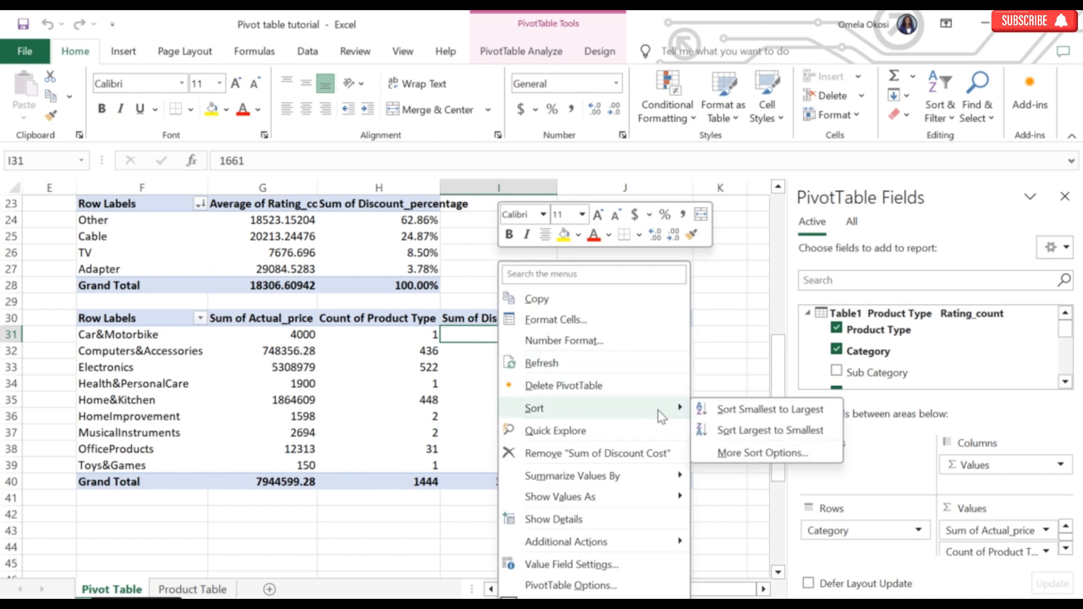
{"action": "left_click", "coordinate": [726, 431]}
- Format the Sum of Discount Cost values in I31:I39 to one decimal place and adjust the decimals of the Sum of Discounted_price values in J31:J39
{"action": "left_click_drag", "start_coordinate": [499, 334], "coordinate": [498, 465]}
{"action": "left_click", "coordinate": [594, 109]}
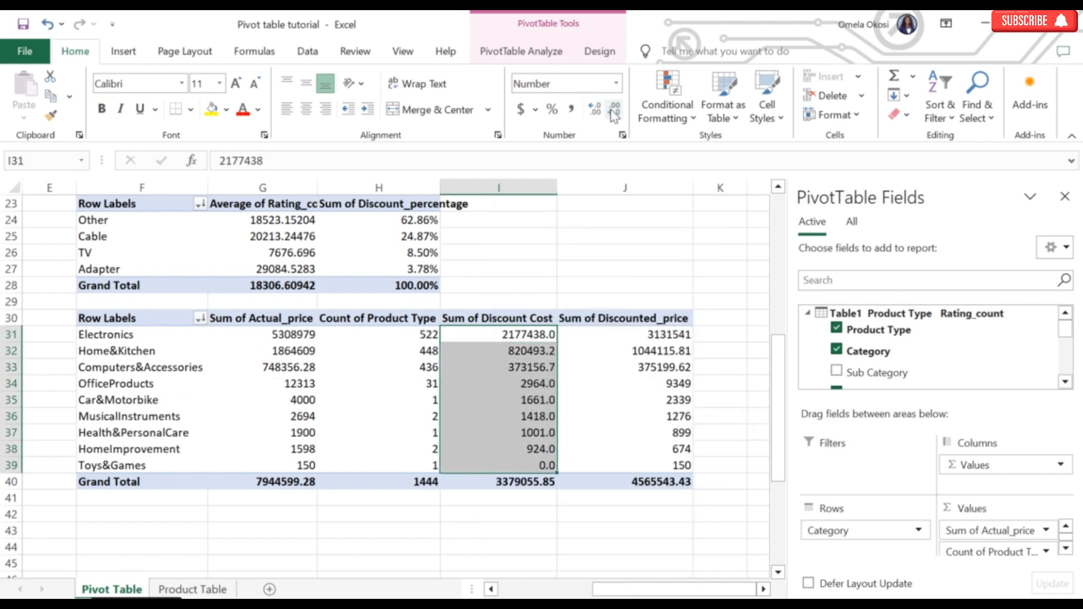
{"action": "left_click", "coordinate": [614, 110]}
{"action": "left_click", "coordinate": [594, 109]}
{"action": "left_click_drag", "start_coordinate": [668, 337], "coordinate": [665, 465]}
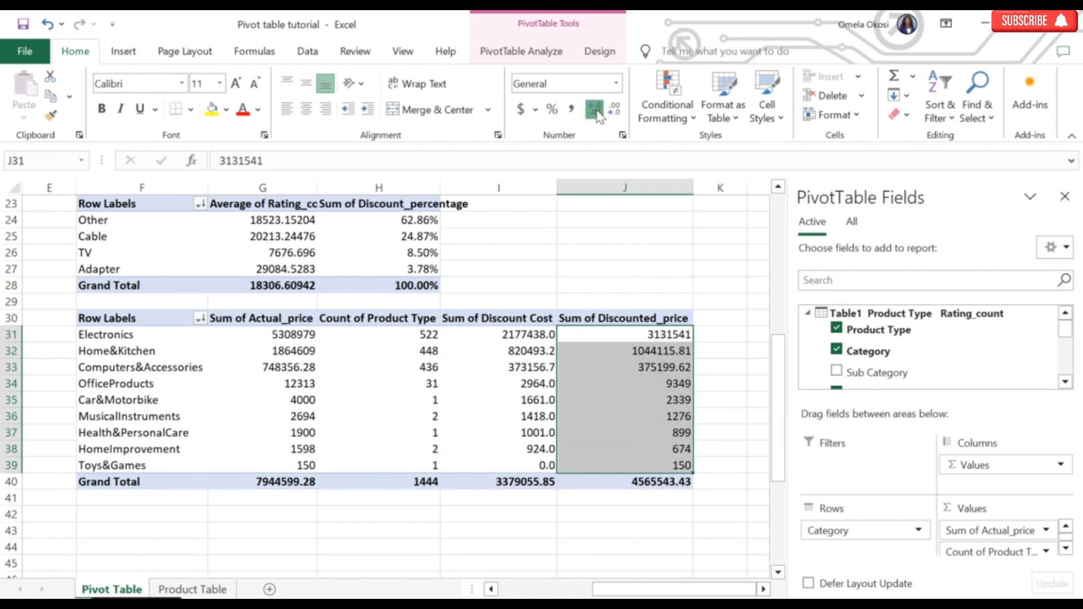
{"action": "left_click", "coordinate": [595, 110]}
{"action": "left_click", "coordinate": [614, 110]}
{"action": "left_click", "coordinate": [720, 269]}
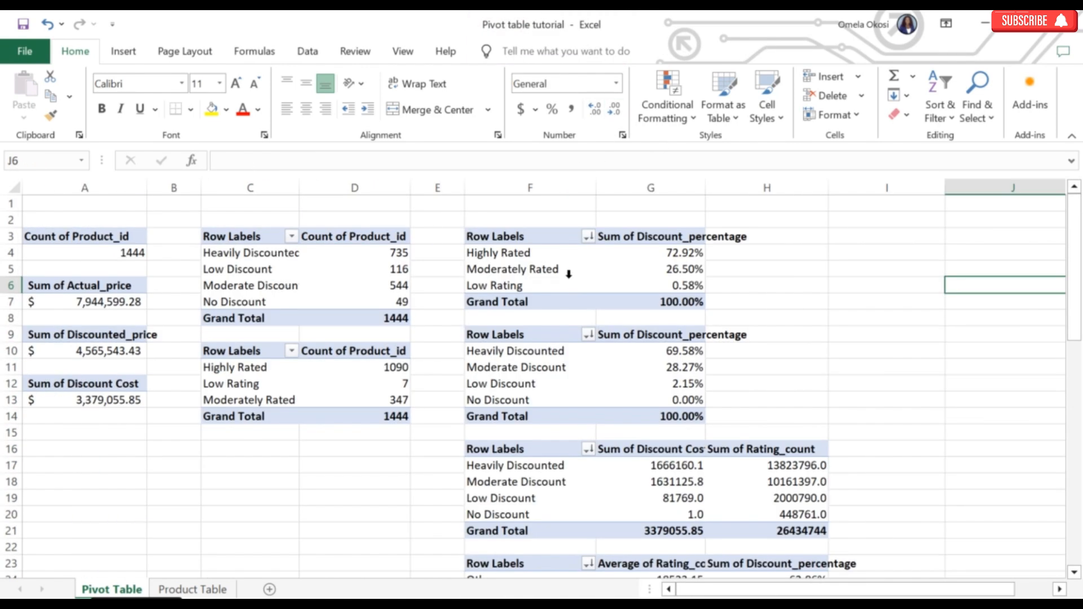
- Rename the column A pivot headers as No of Product, Total Actual Price, Total Discounted Price and Total Discount Cost
{"action": "left_click", "coordinate": [84, 236]}
{"action": "type", "text": "No of Product"}
{"action": "left_click", "coordinate": [85, 285]}
{"action": "type", "text": "Total Actual Price"}
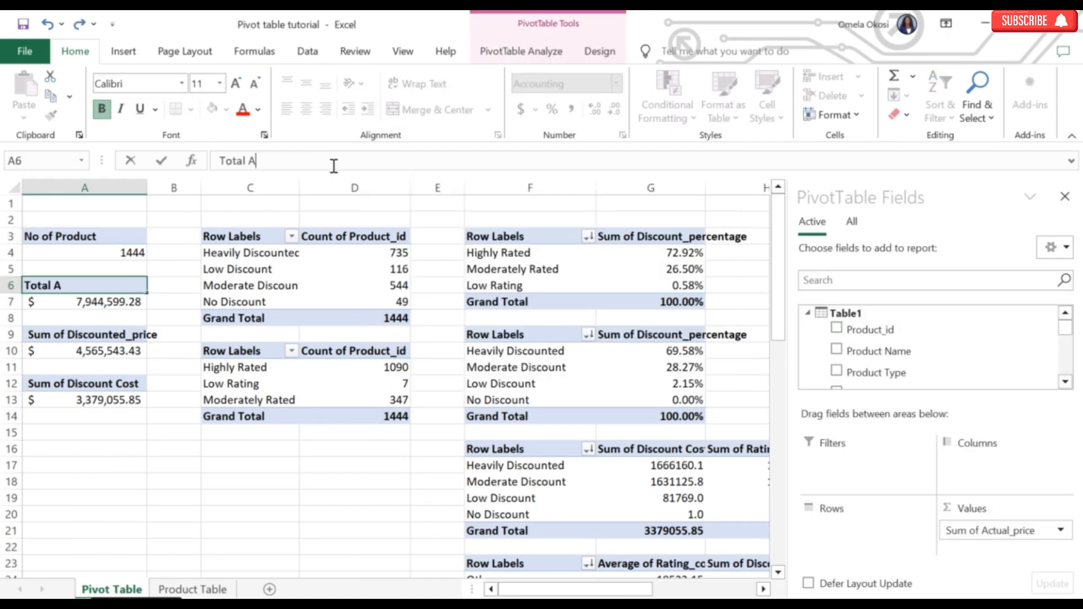
{"action": "left_click", "coordinate": [85, 335]}
{"action": "type", "text": "Total Discounted Price"}
{"action": "left_click", "coordinate": [85, 384]}
{"action": "type", "text": "Total Discount Cost"}
- Rename the F16 pivot table headers Discount Category, Total Discount Cost and Total Rating Count, and the F23 headers Product Type, Avg Rating Count and Total Discount Percentage
{"action": "left_click", "coordinate": [738, 449]}
{"action": "type", "text": "Total Rating Count"}
{"action": "left_click", "coordinate": [530, 448]}
{"action": "type", "text": "Discount Category"}
{"action": "scroll", "coordinate": [648, 394], "scroll_direction": "down", "scroll_amount": 2}
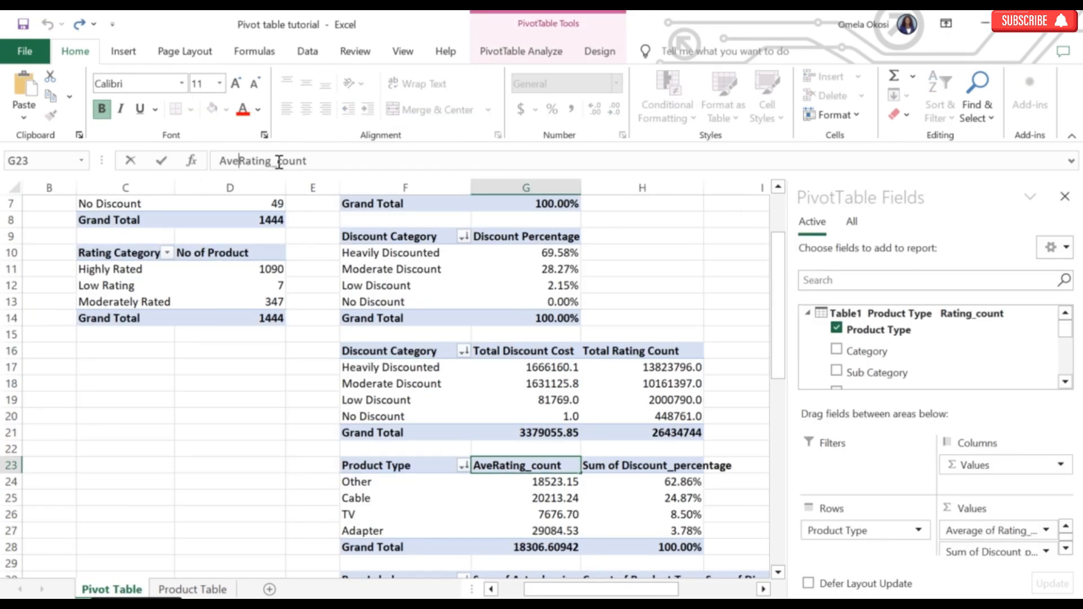
{"action": "scroll", "coordinate": [648, 395], "scroll_direction": "down", "scroll_amount": 4}
{"action": "left_click", "coordinate": [640, 384]}
{"action": "scroll", "coordinate": [442, 399], "scroll_direction": "up", "scroll_amount": 15}
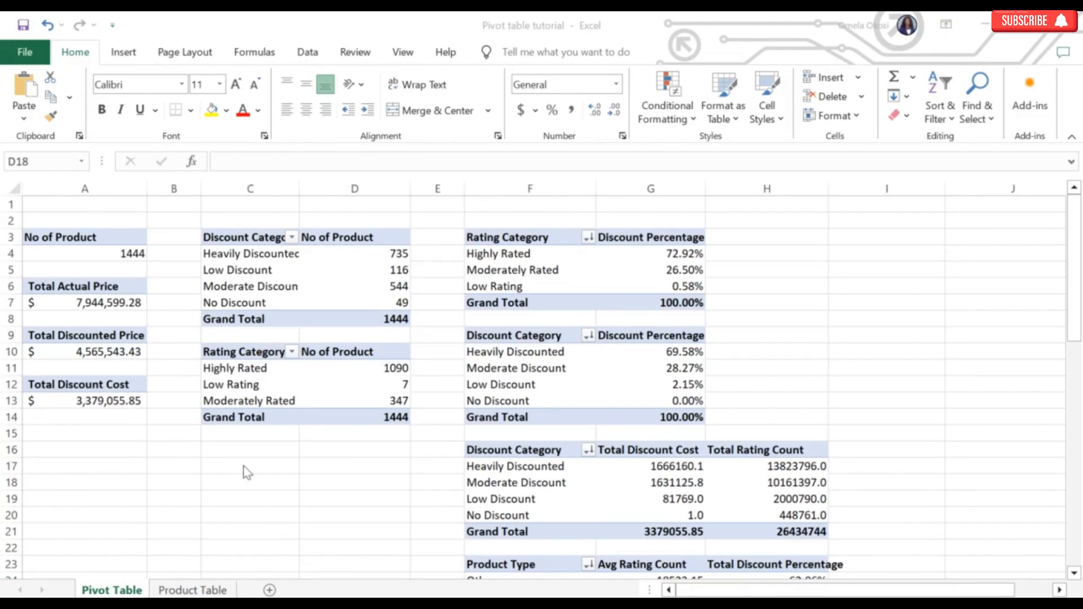
- Insert a 2-D clustered column chart from the C3 Discount Category pivot table and place it beside that table, clear of its values
{"action": "left_click", "coordinate": [240, 242]}
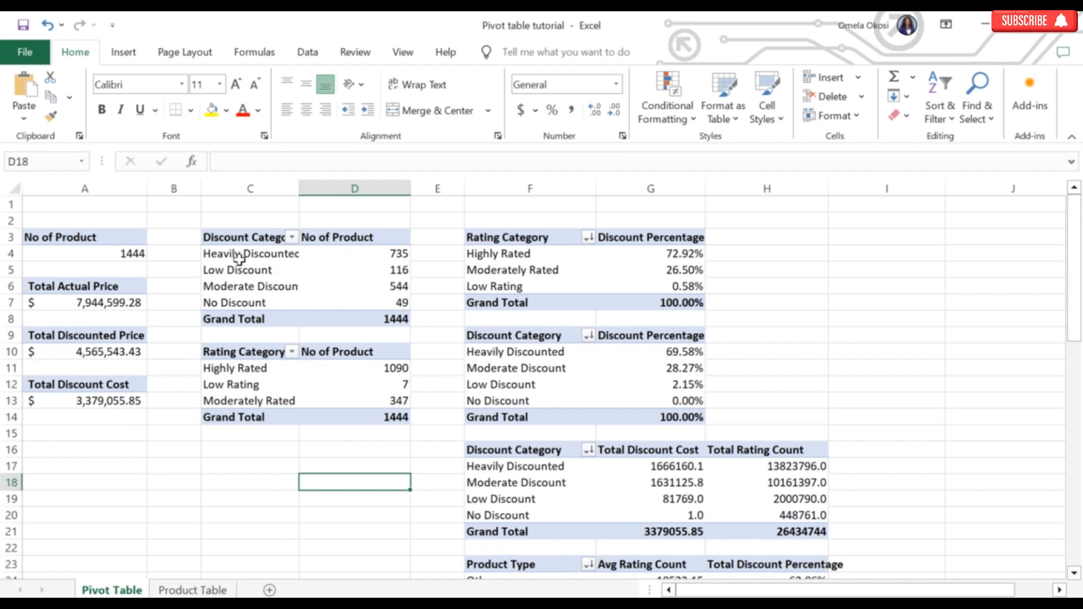
{"action": "left_click", "coordinate": [239, 258]}
{"action": "left_click", "coordinate": [124, 53]}
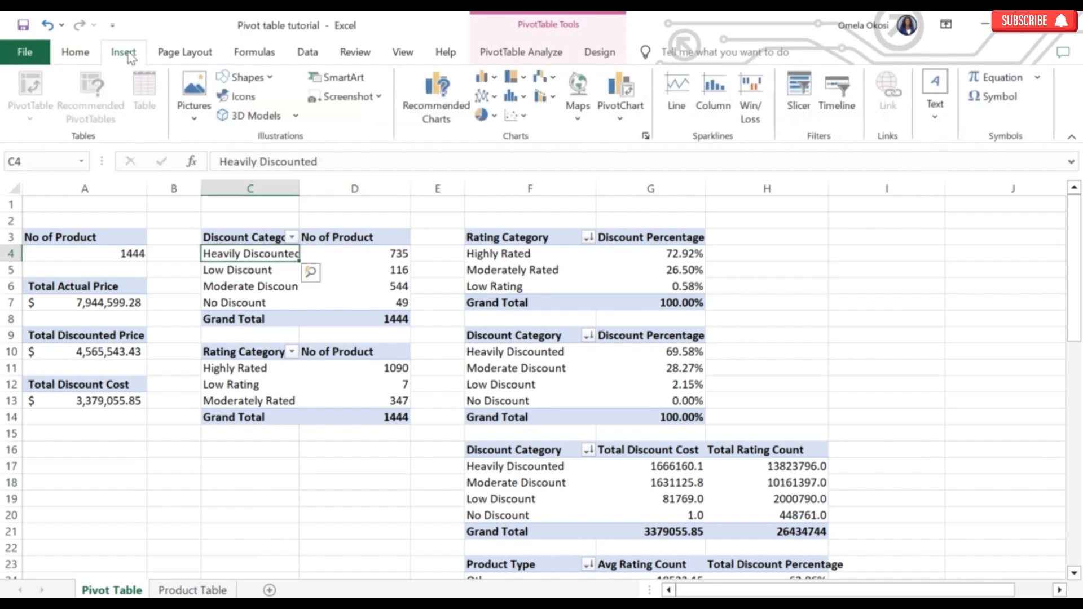
{"action": "left_click", "coordinate": [485, 79]}
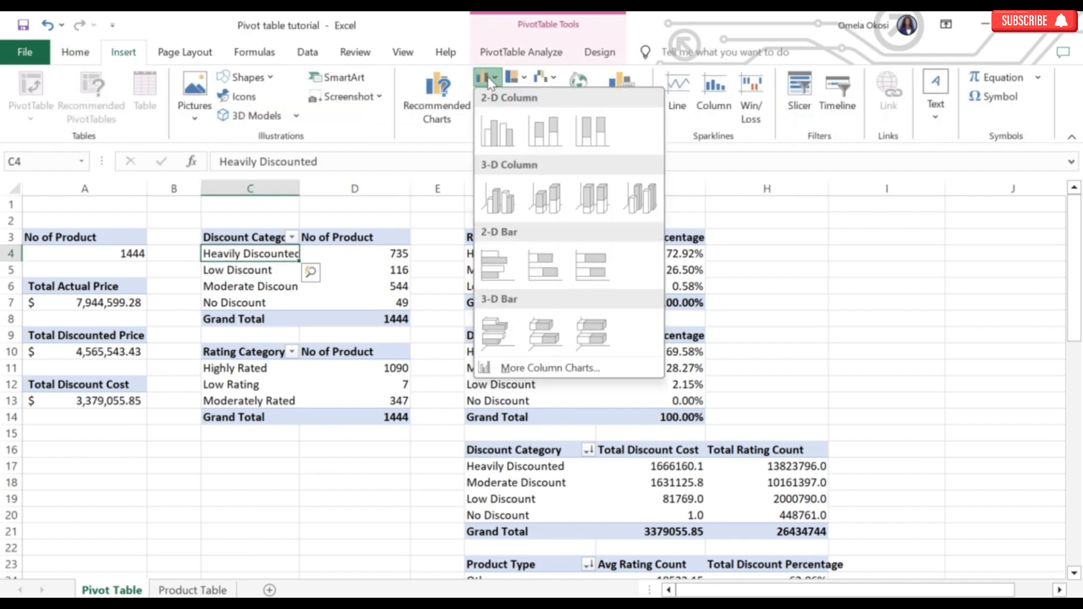
{"action": "left_click", "coordinate": [497, 133]}
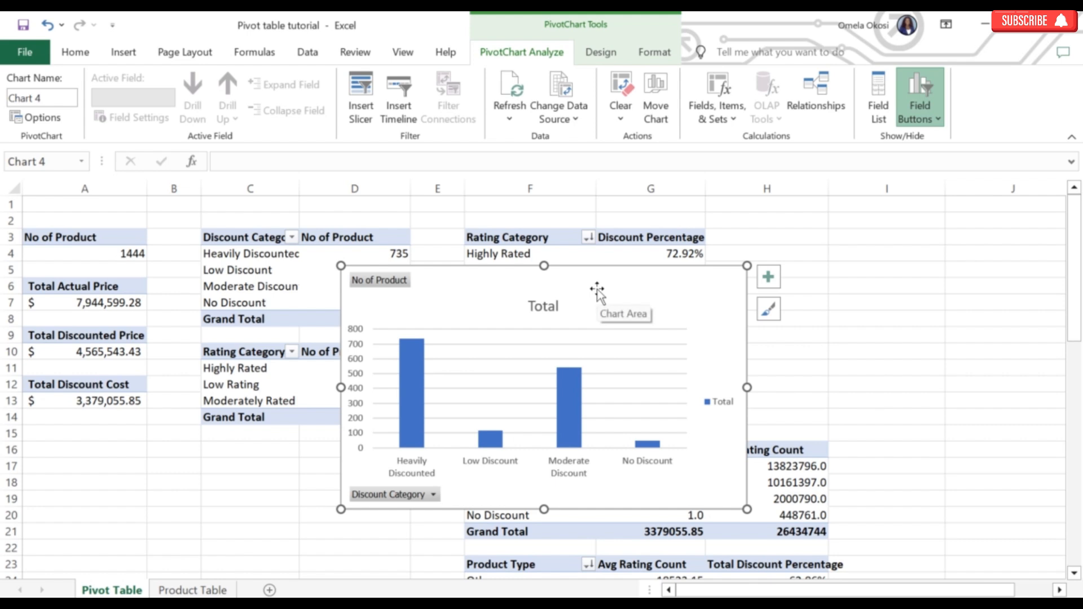
{"action": "left_click_drag", "start_coordinate": [597, 291], "coordinate": [686, 277]}
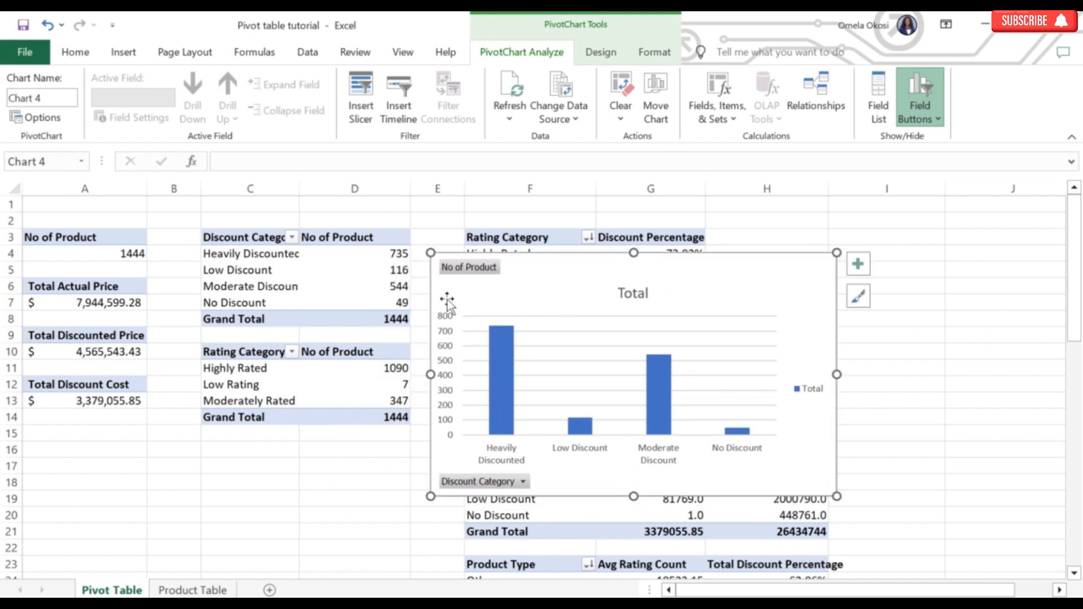
- Sort the C3 Discount Category pivot table by No of Product from largest to smallest
{"action": "right_click", "coordinate": [367, 250]}
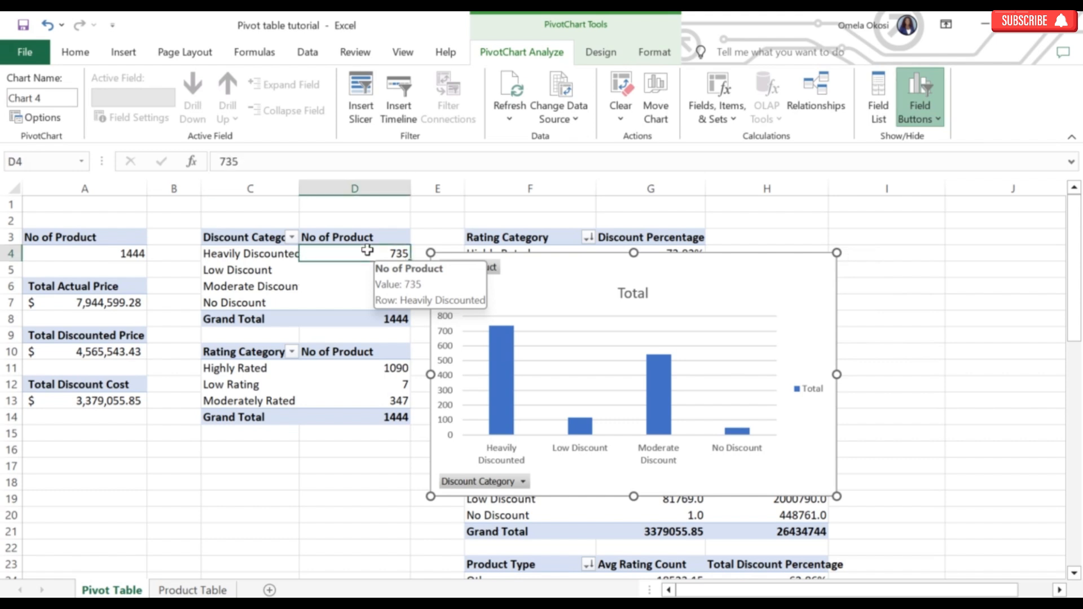
{"action": "mouse_move", "coordinate": [506, 405]}
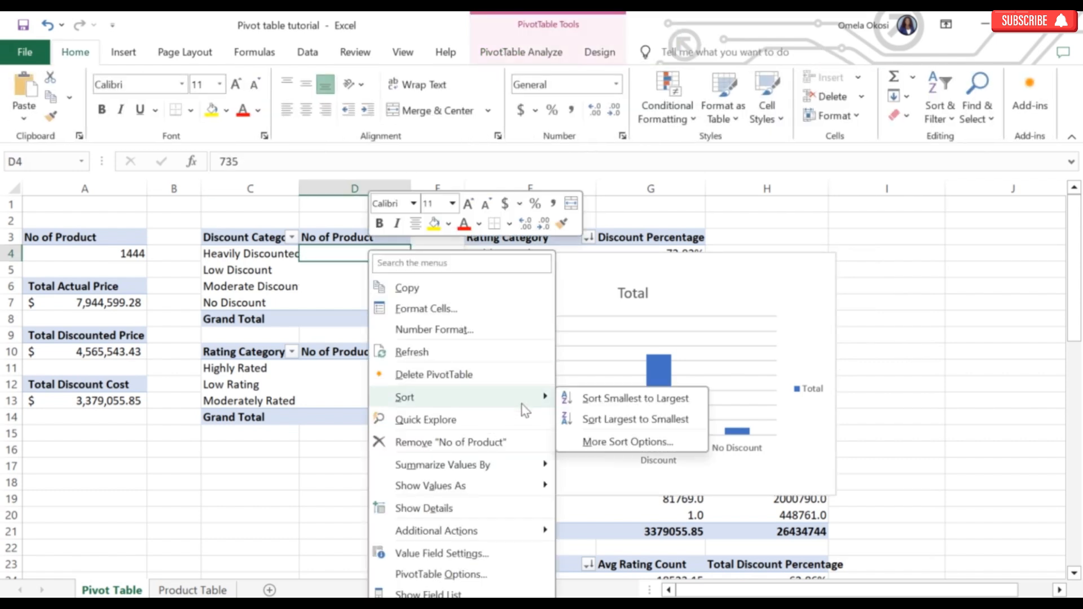
{"action": "left_click", "coordinate": [628, 419]}
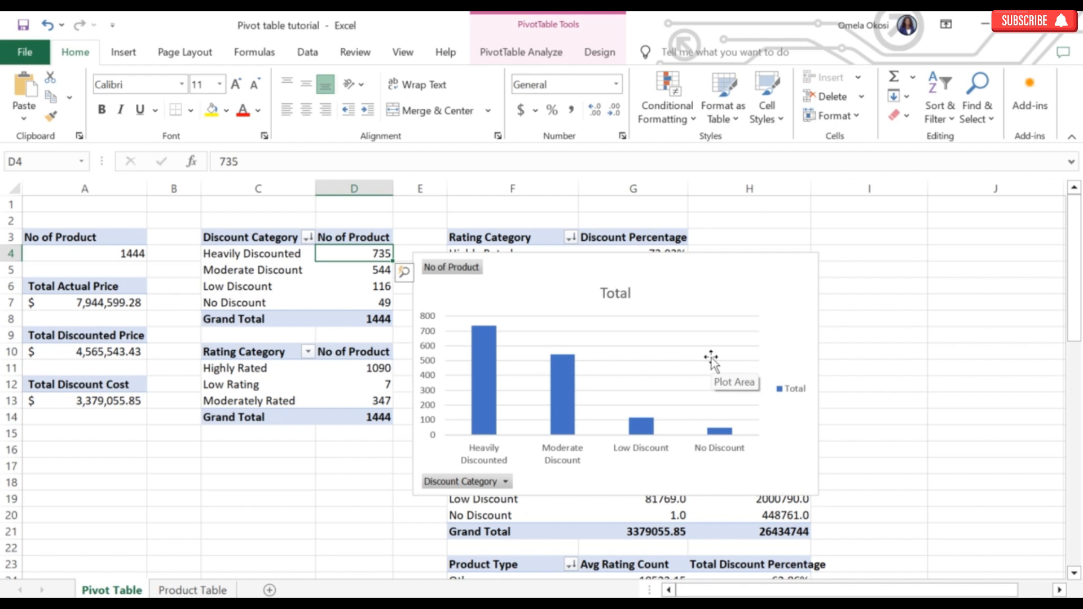
- Title the pivot chart "Discount Category" and hide all of its field buttons
{"action": "left_click", "coordinate": [623, 293]}
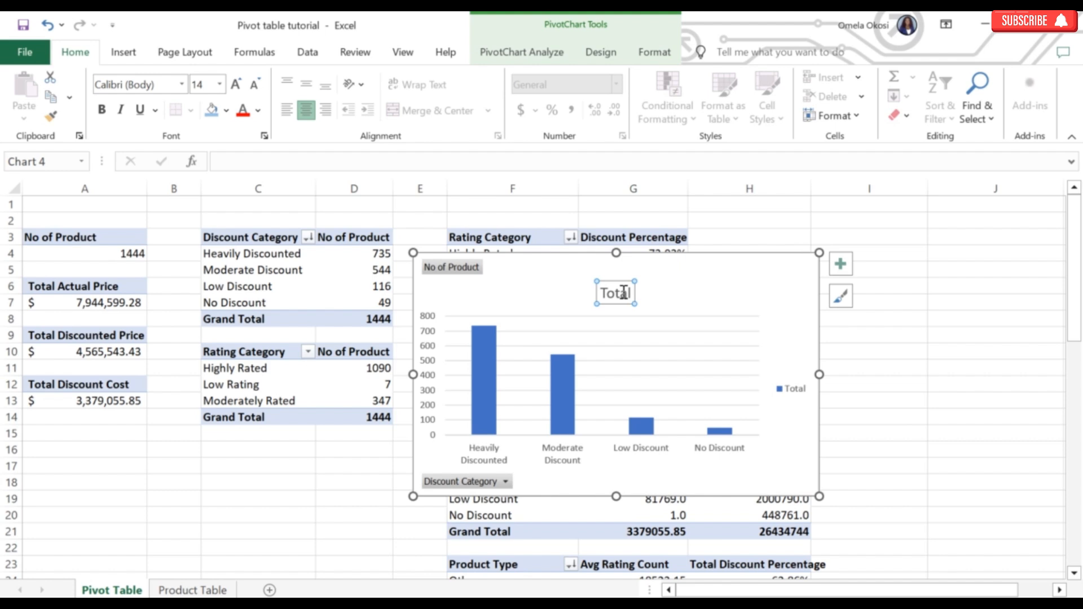
{"action": "left_click", "coordinate": [623, 293]}
{"action": "key", "text": "BackSpace"}
{"action": "key", "text": "BackSpace"}
{"action": "key", "text": "BackSpace"}
{"action": "key", "text": "BackSpace"}
{"action": "key", "text": "BackSpace"}
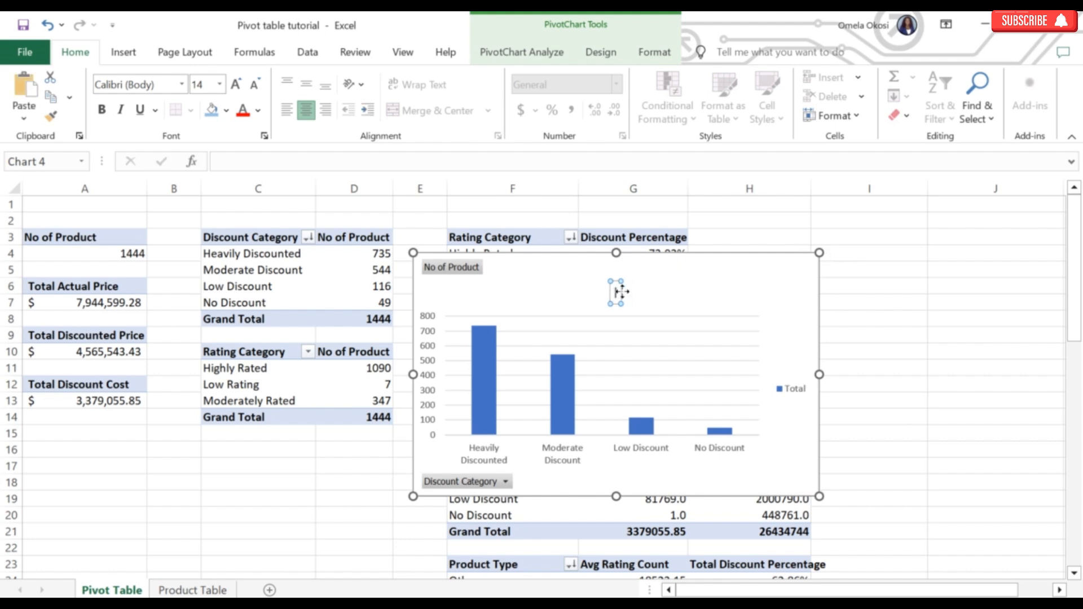
{"action": "type", "text": "Dis"}
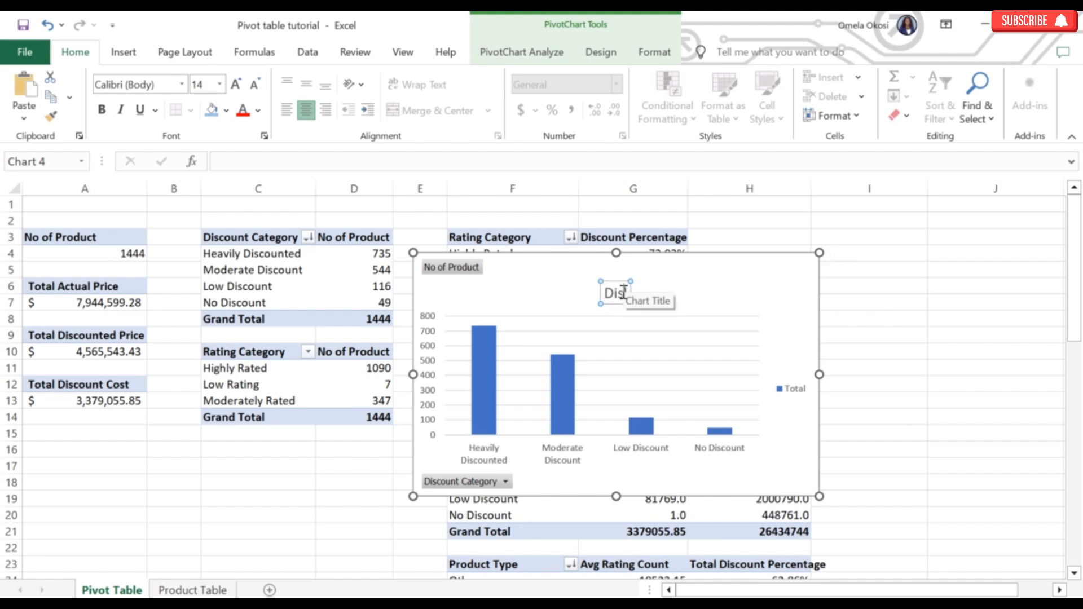
{"action": "type", "text": "count Category"}
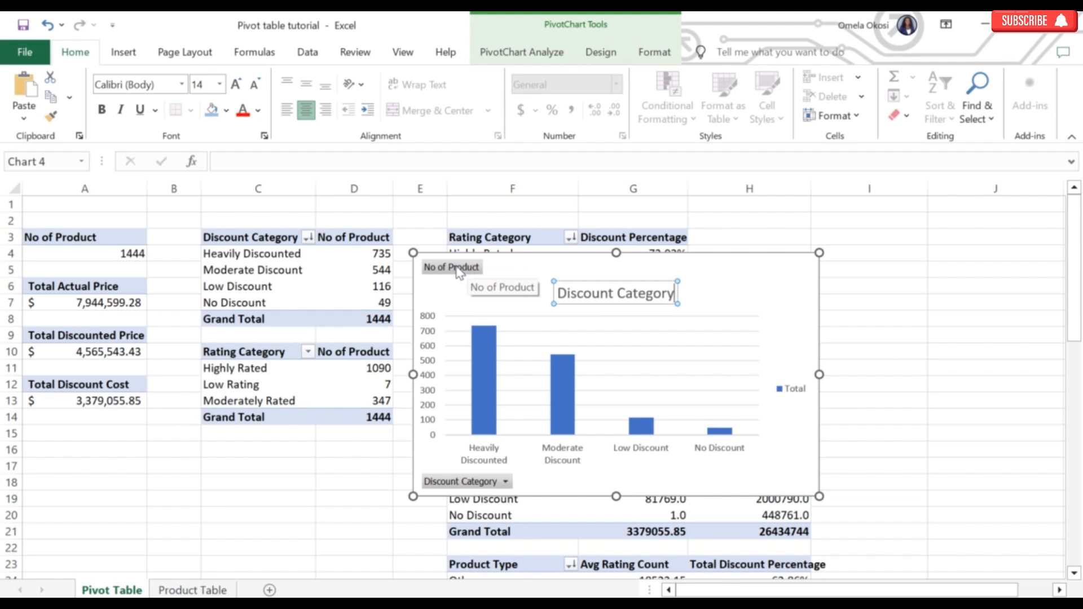
{"action": "right_click", "coordinate": [458, 271]}
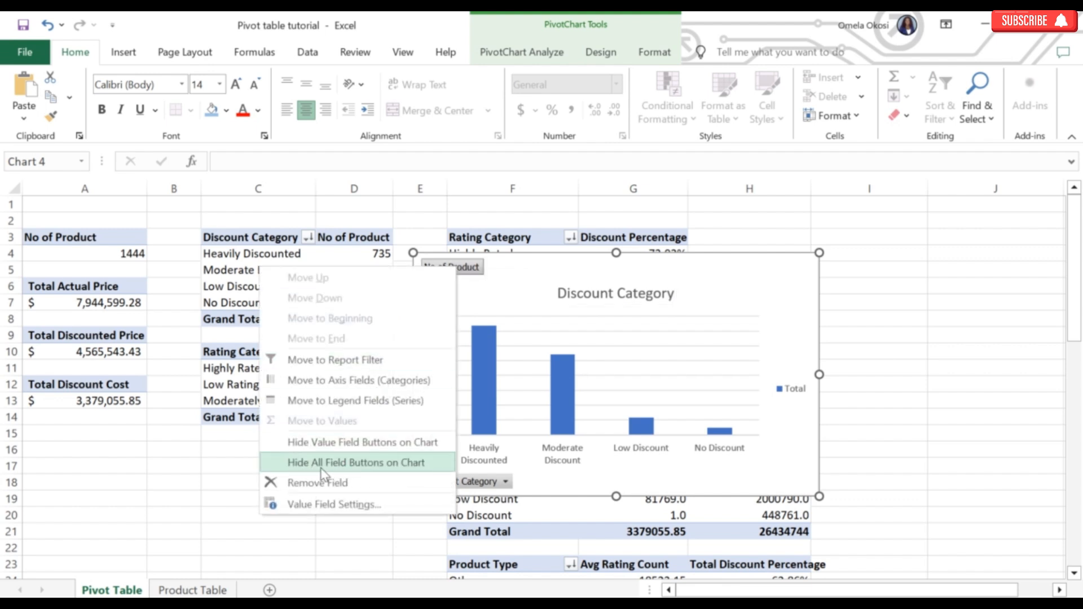
{"action": "left_click", "coordinate": [362, 471]}
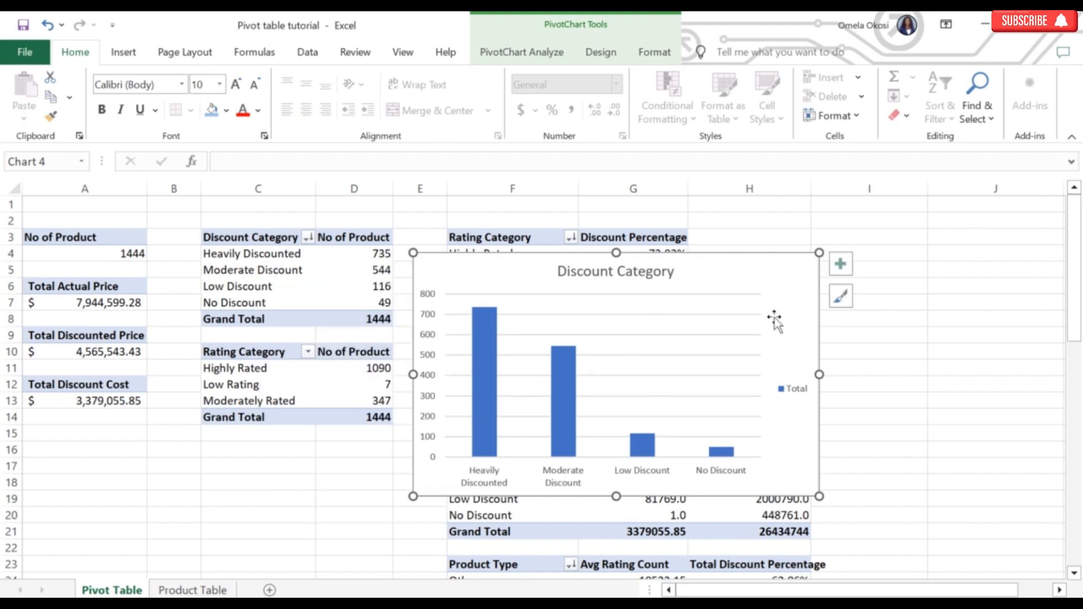
- Remove the gridlines, primary vertical axis and legend from the Discount Category chart
{"action": "left_click", "coordinate": [844, 271]}
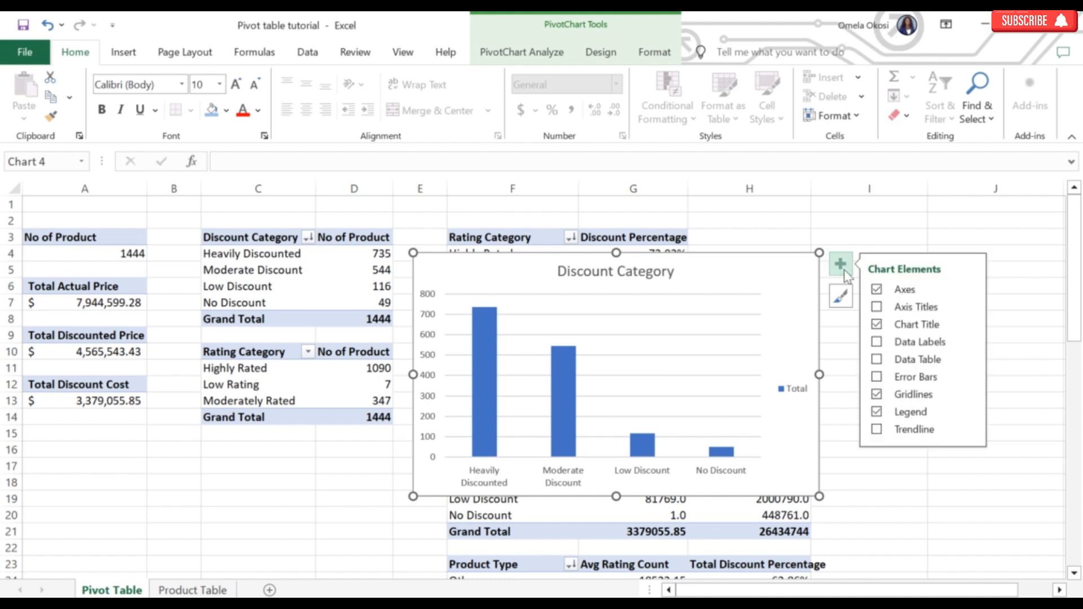
{"action": "left_click", "coordinate": [876, 394]}
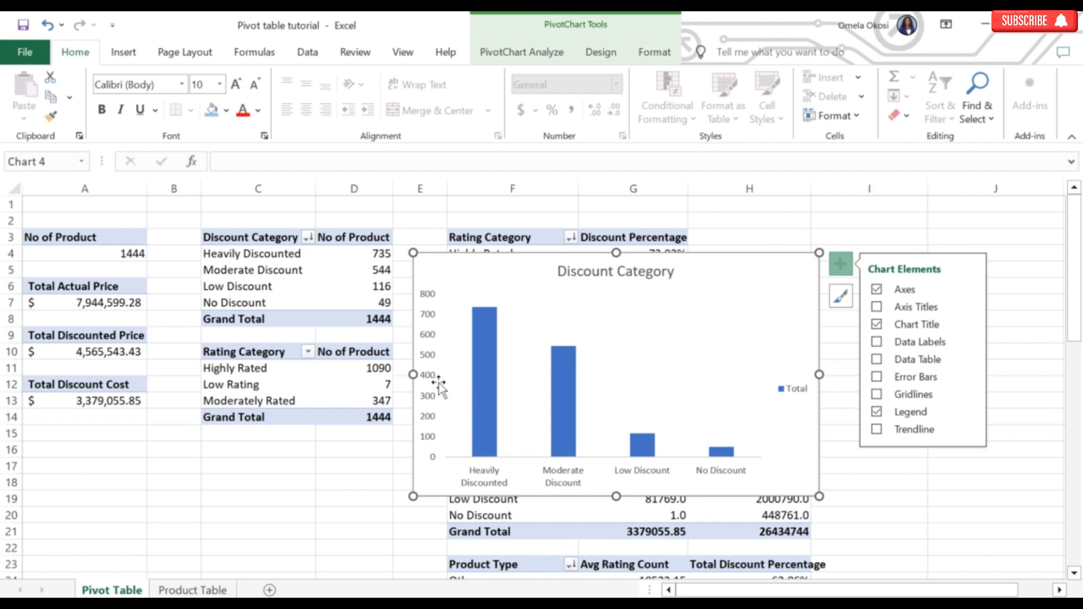
{"action": "left_click", "coordinate": [971, 290]}
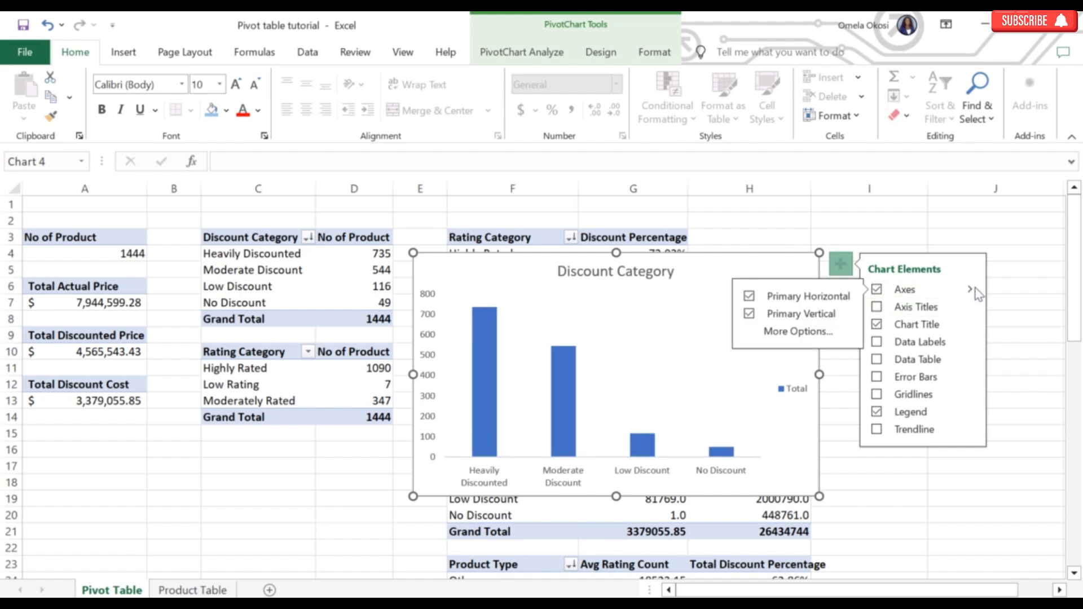
{"action": "left_click", "coordinate": [749, 314]}
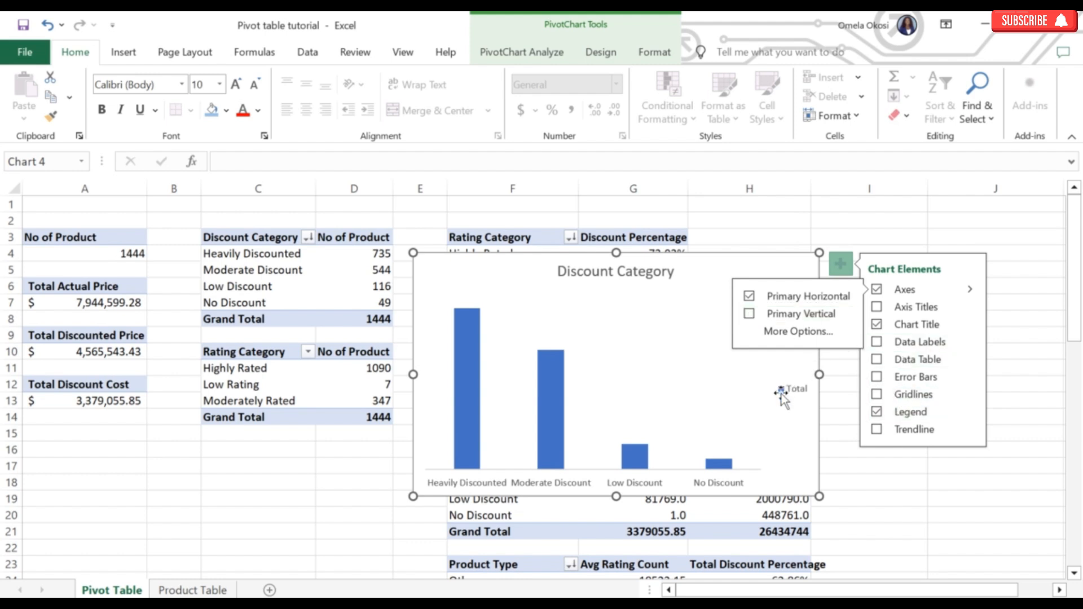
{"action": "left_click", "coordinate": [877, 413]}
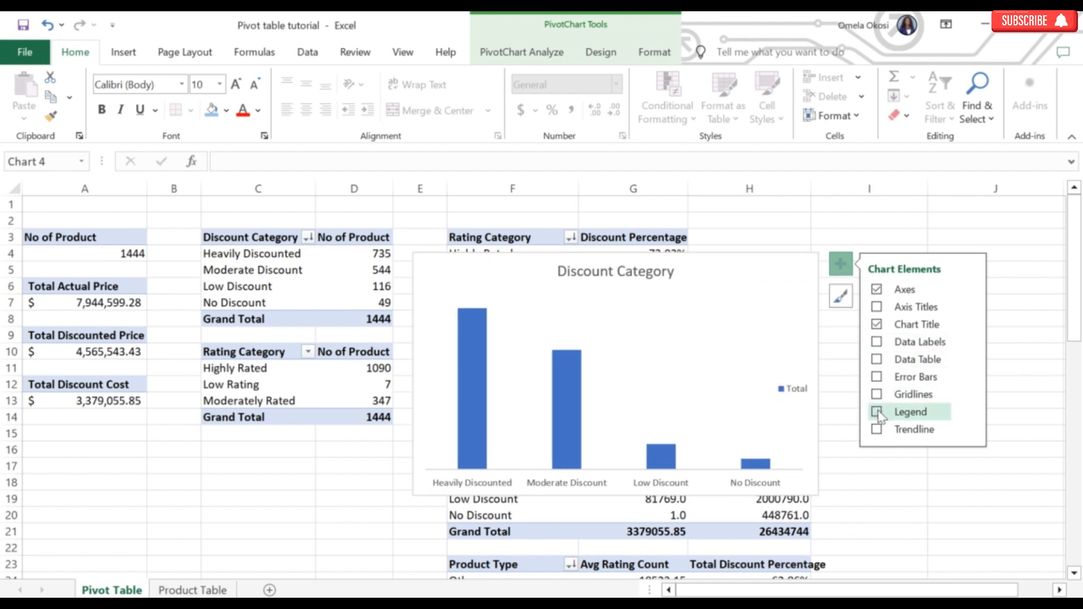
{"action": "left_click", "coordinate": [919, 232]}
{"action": "left_click", "coordinate": [996, 515]}
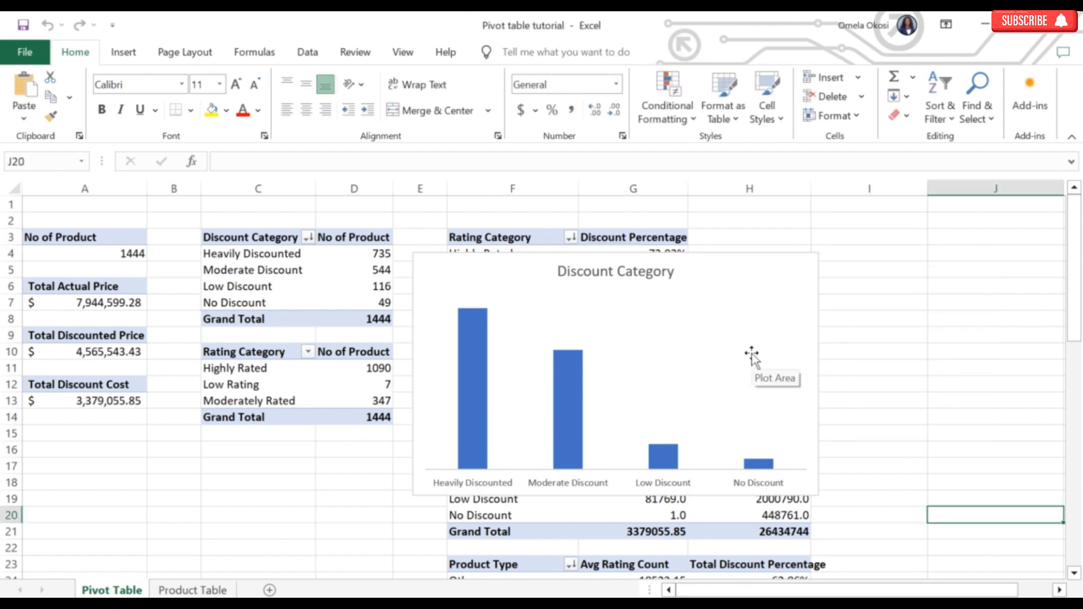
- Add a new blank worksheet and turn off its gridlines
{"action": "left_click", "coordinate": [269, 590]}
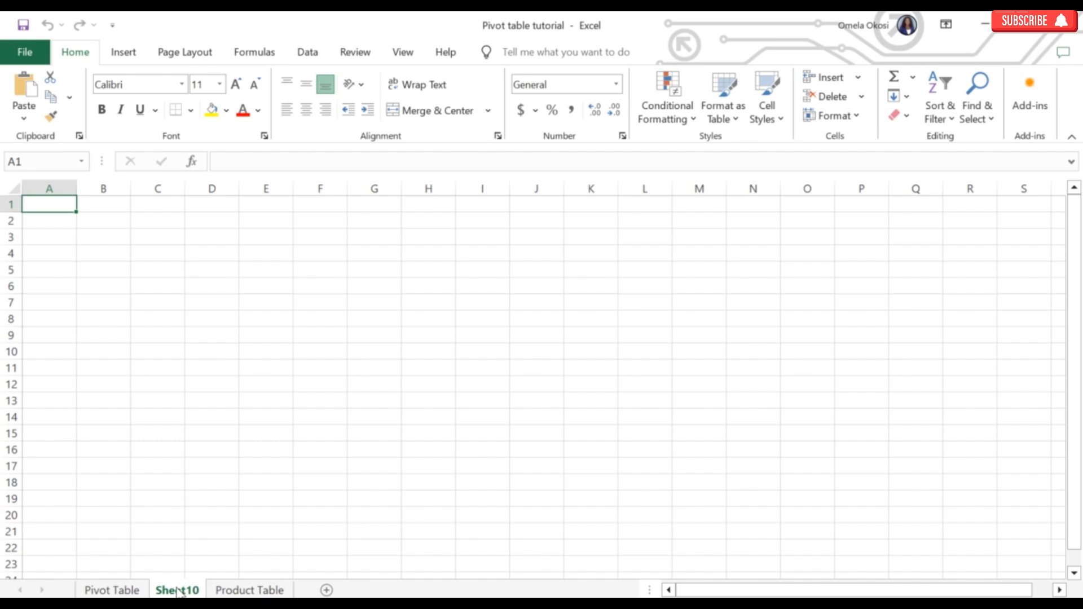
{"action": "left_click", "coordinate": [410, 55]}
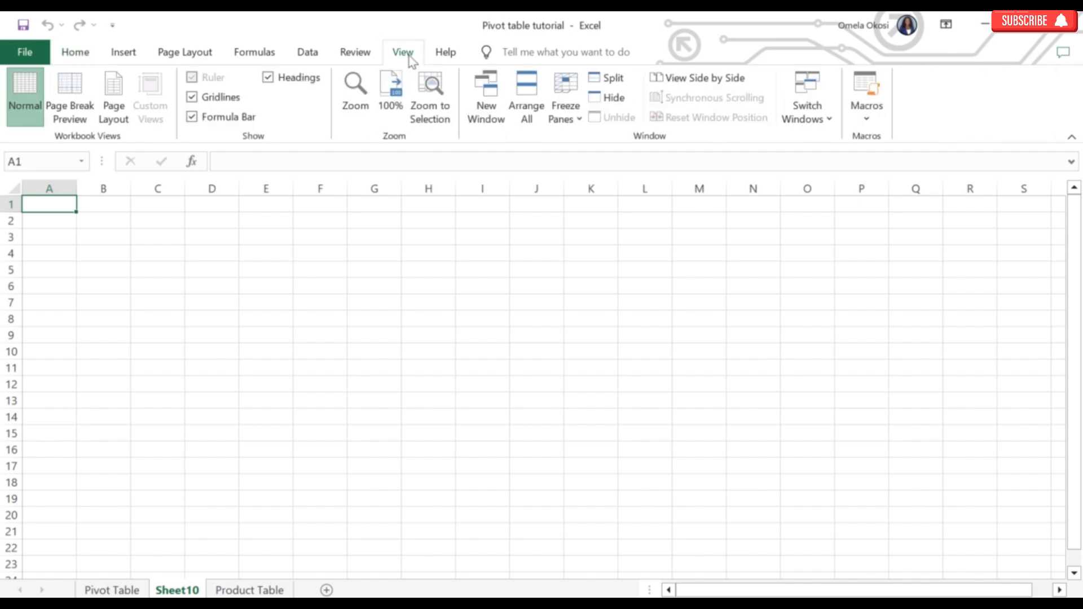
{"action": "left_click", "coordinate": [192, 97]}
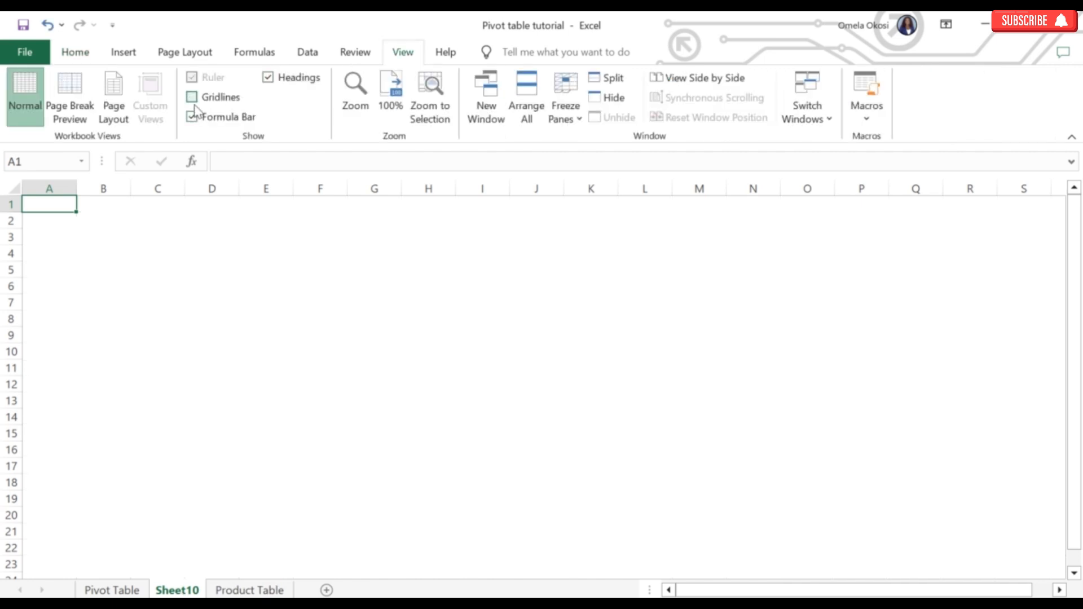
- Draw a background rectangle about 6.77" high and 11.76" wide from column C to T on the new sheet and fill it light grey
{"action": "left_click", "coordinate": [123, 54]}
{"action": "left_click", "coordinate": [248, 78]}
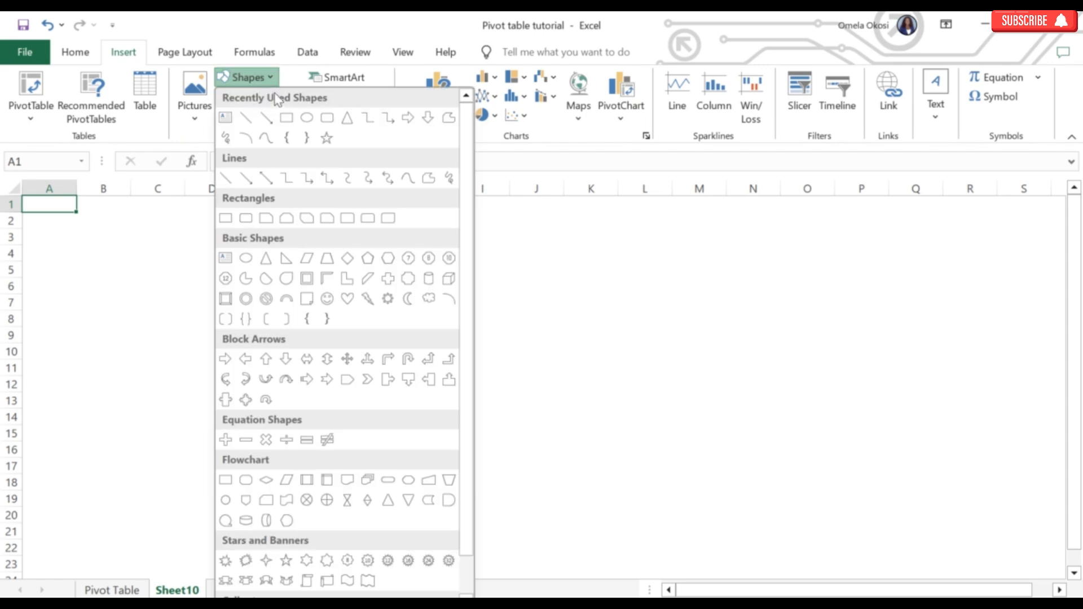
{"action": "left_click", "coordinate": [286, 118]}
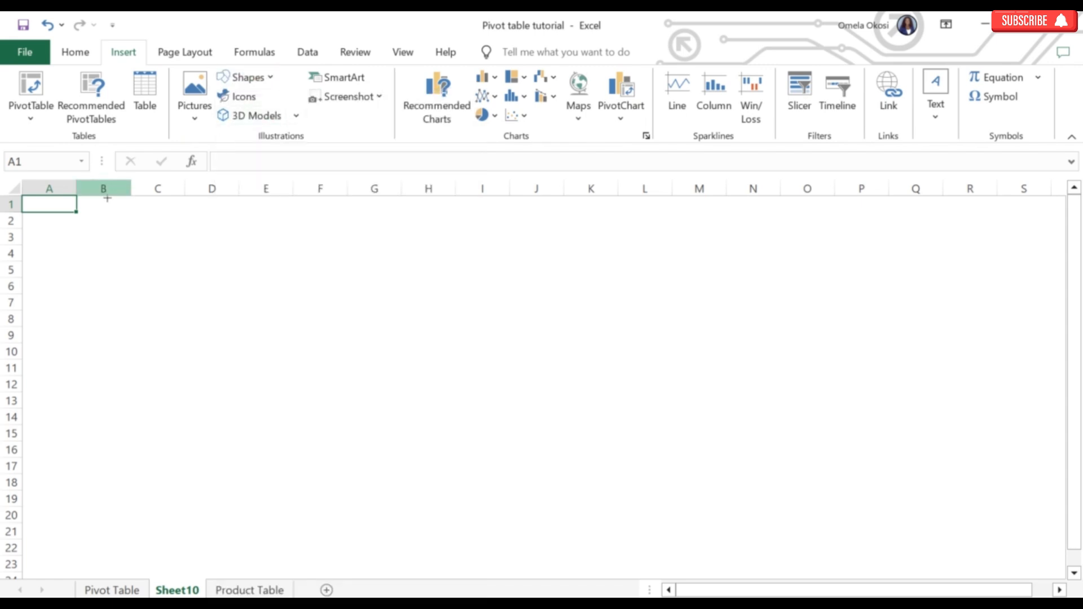
{"action": "left_click_drag", "start_coordinate": [130, 202], "coordinate": [920, 568]}
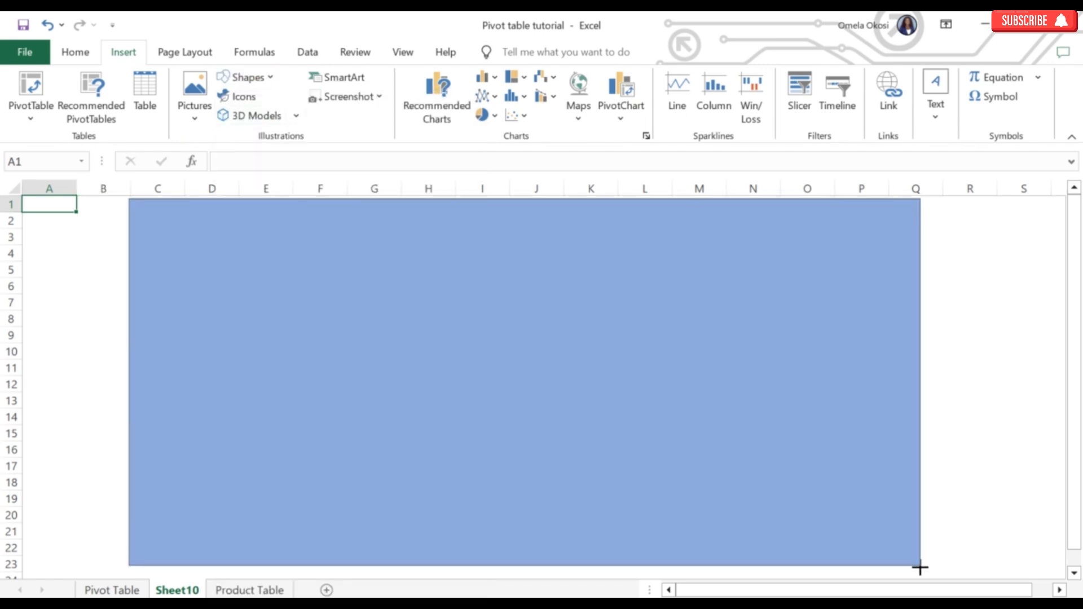
{"action": "scroll", "coordinate": [921, 568], "scroll_direction": "down", "scroll_amount": 4}
{"action": "left_click_drag", "start_coordinate": [368, 339], "coordinate": [435, 416]}
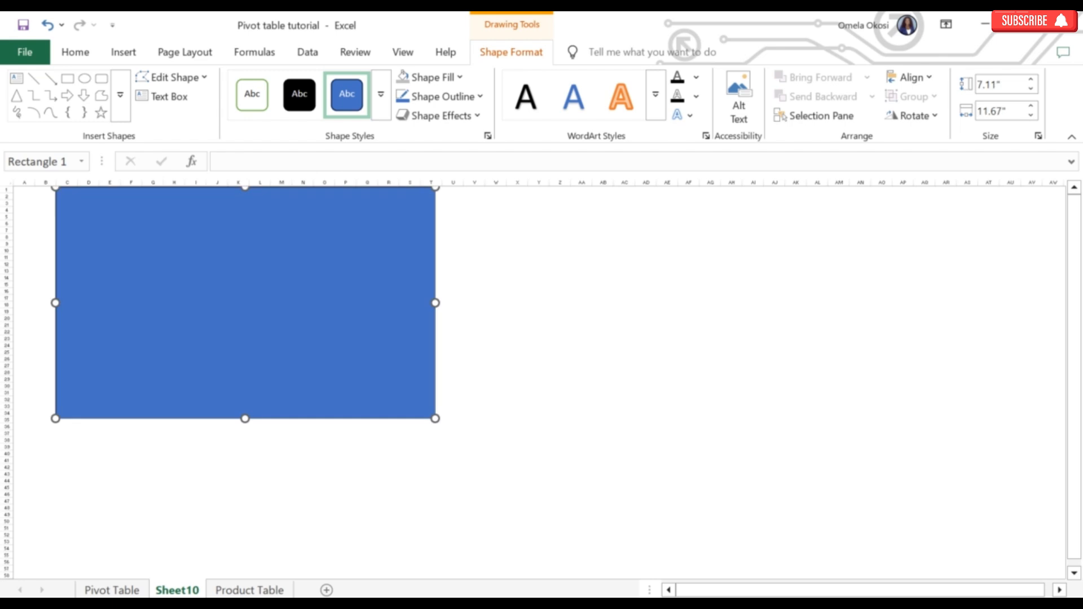
{"action": "scroll", "coordinate": [998, 546], "scroll_direction": "up", "scroll_amount": 4}
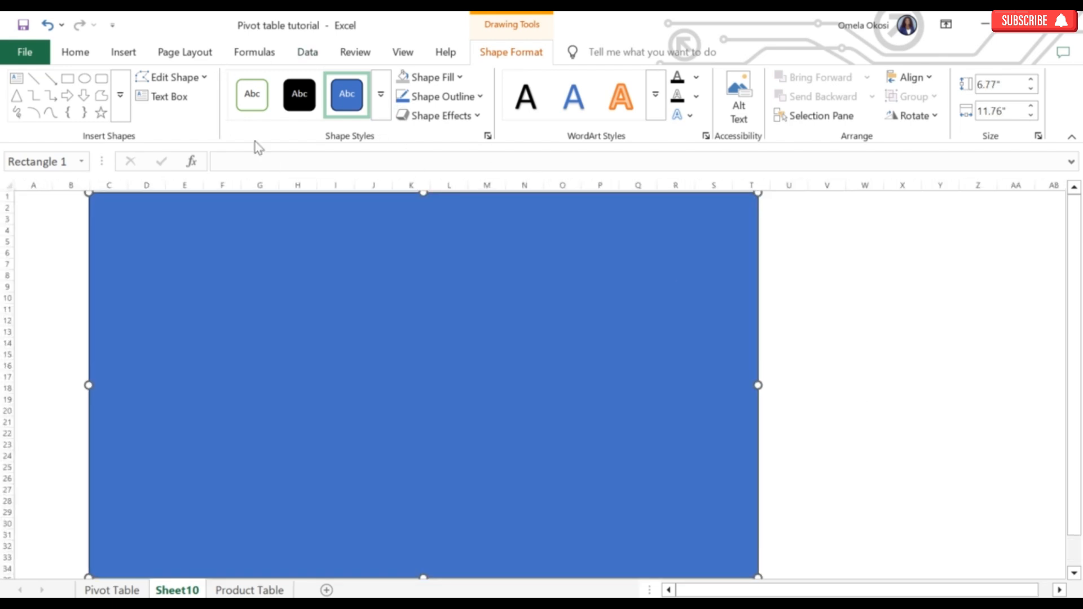
{"action": "left_click", "coordinate": [460, 78]}
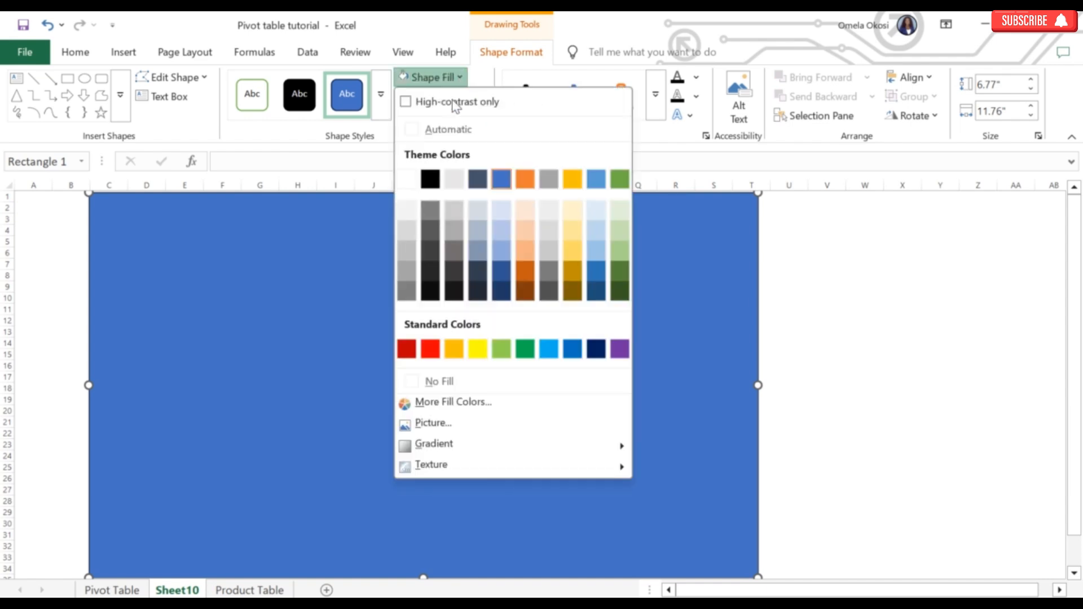
{"action": "left_click", "coordinate": [405, 253]}
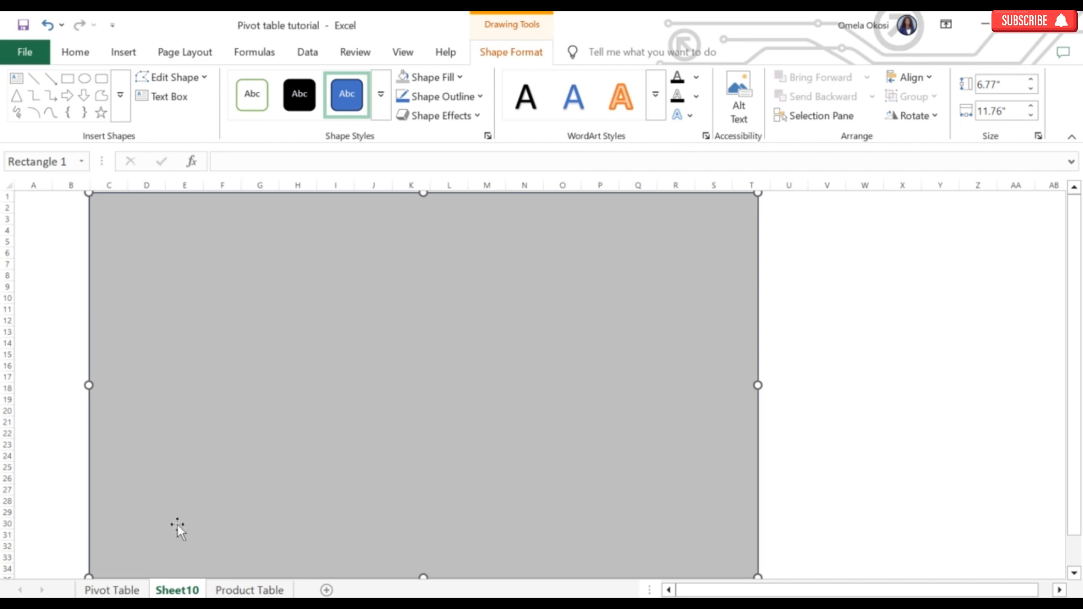
- Move the Discount Category chart from the Pivot Table sheet onto the grey rectangle and shrink it to about columns C to F, rows 1 to 11
{"action": "left_click", "coordinate": [111, 590]}
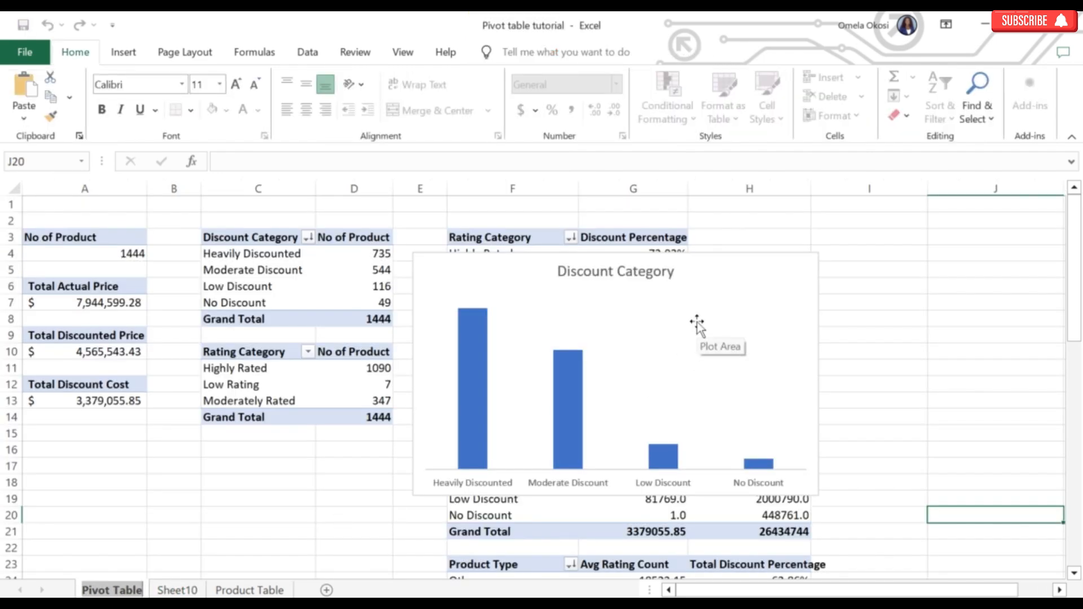
{"action": "right_click", "coordinate": [697, 324]}
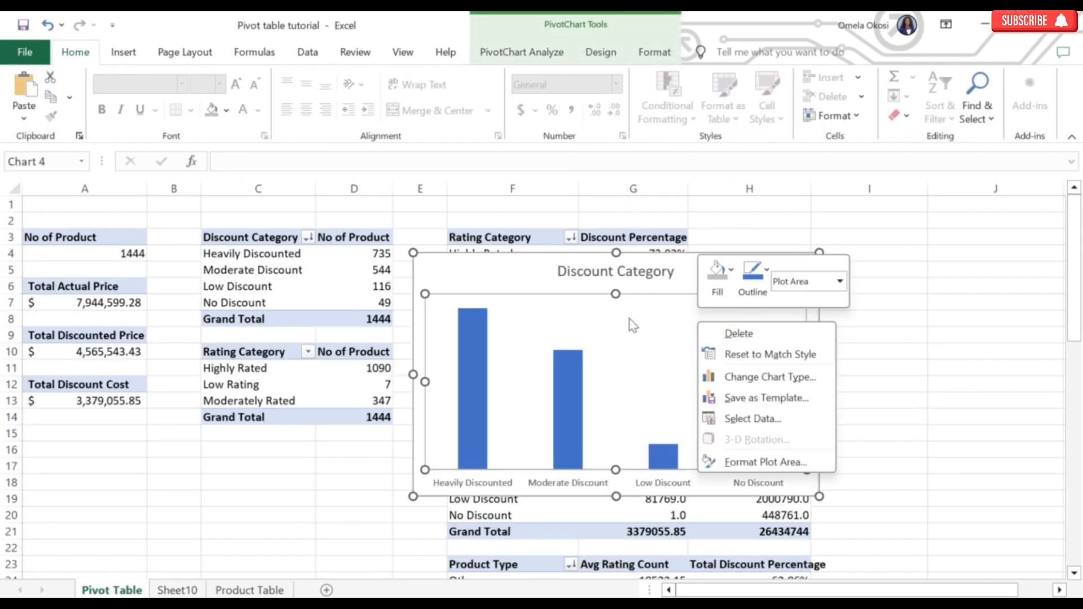
{"action": "left_click", "coordinate": [473, 273]}
{"action": "right_click", "coordinate": [473, 273]}
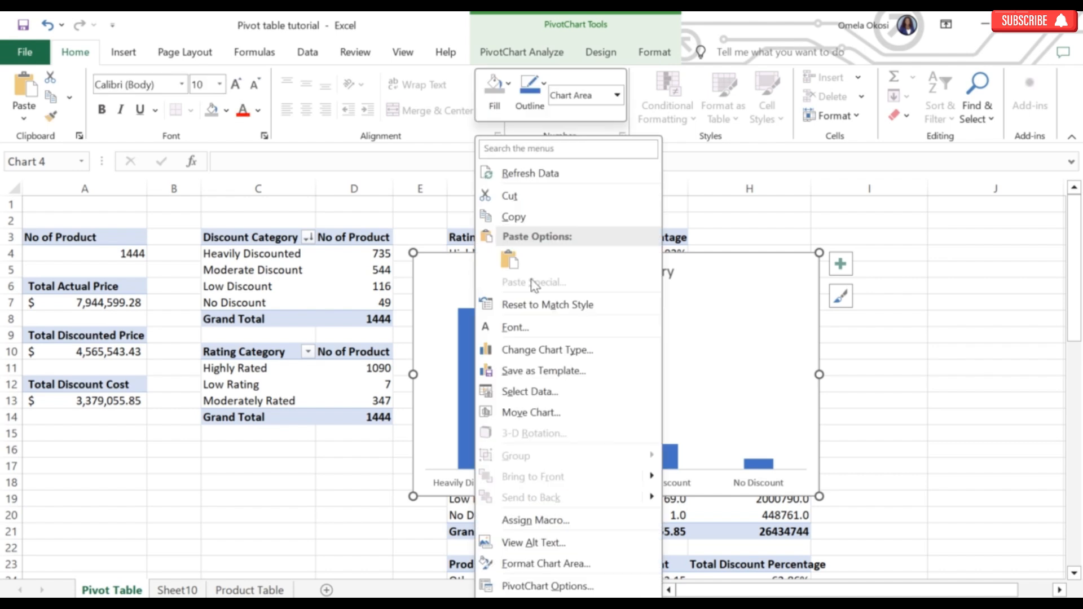
{"action": "left_click", "coordinate": [509, 196]}
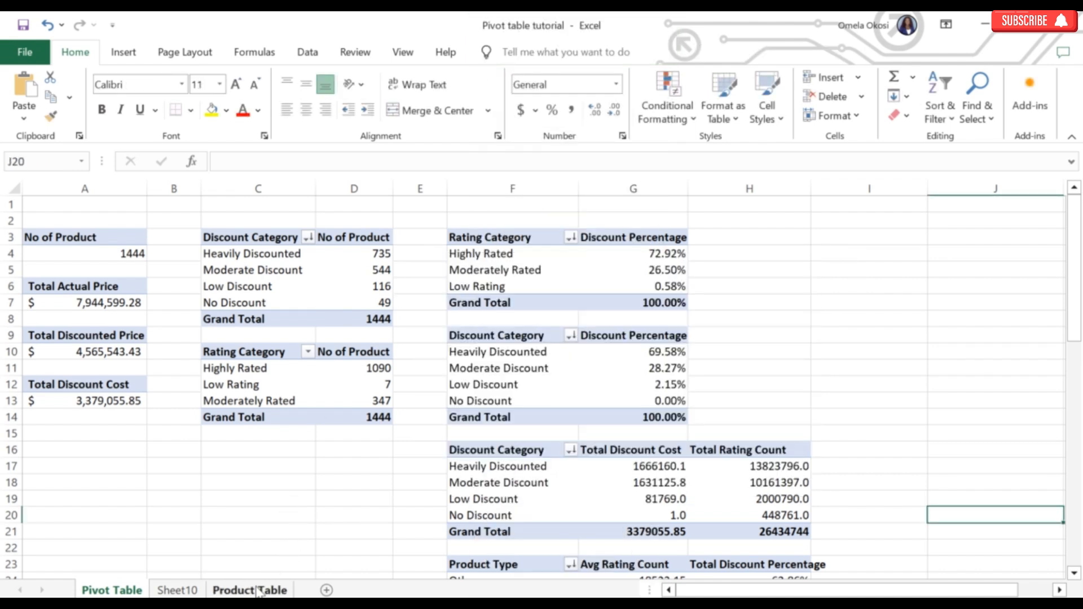
{"action": "left_click", "coordinate": [182, 592]}
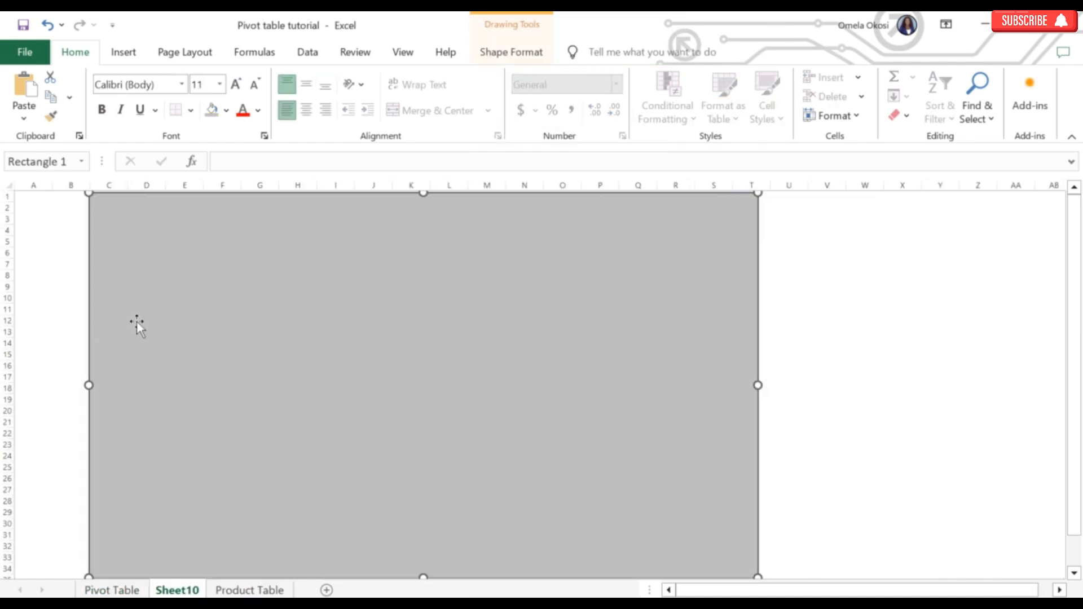
{"action": "right_click", "coordinate": [122, 238]}
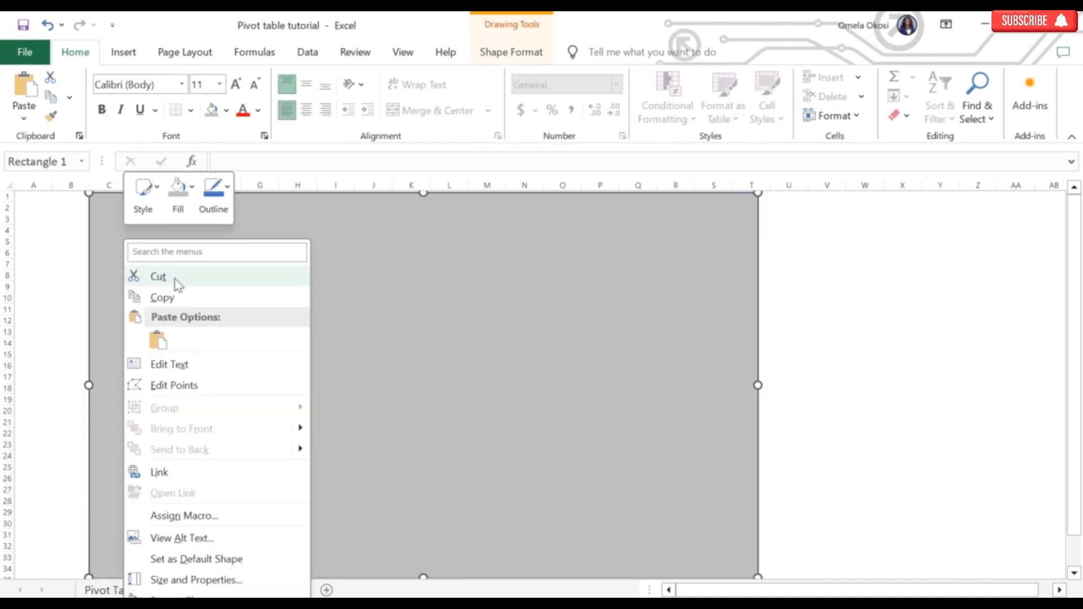
{"action": "left_click", "coordinate": [158, 339]}
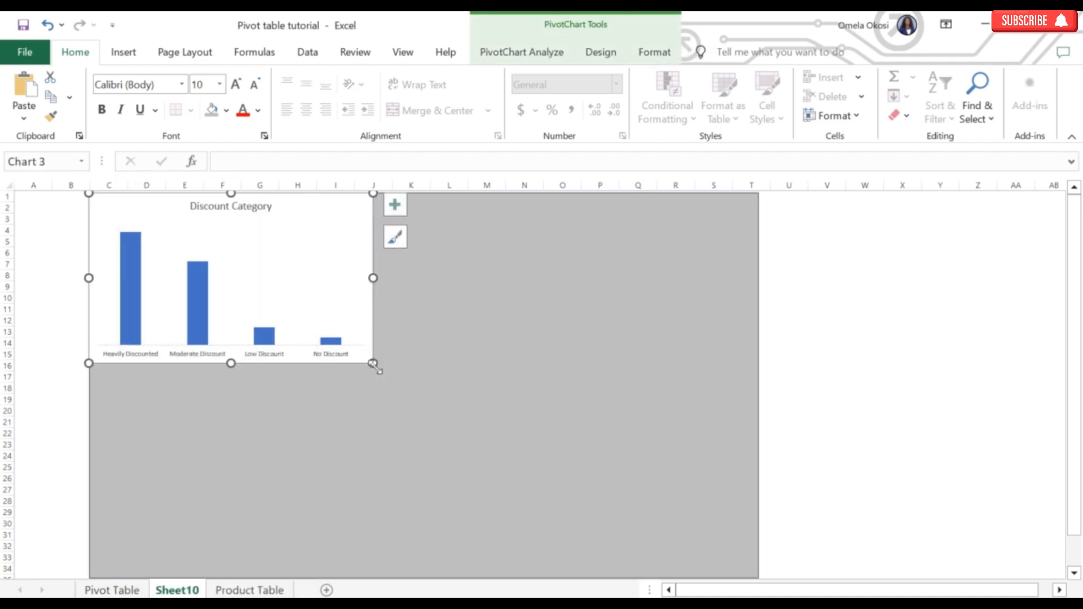
{"action": "left_click_drag", "start_coordinate": [373, 363], "coordinate": [258, 314]}
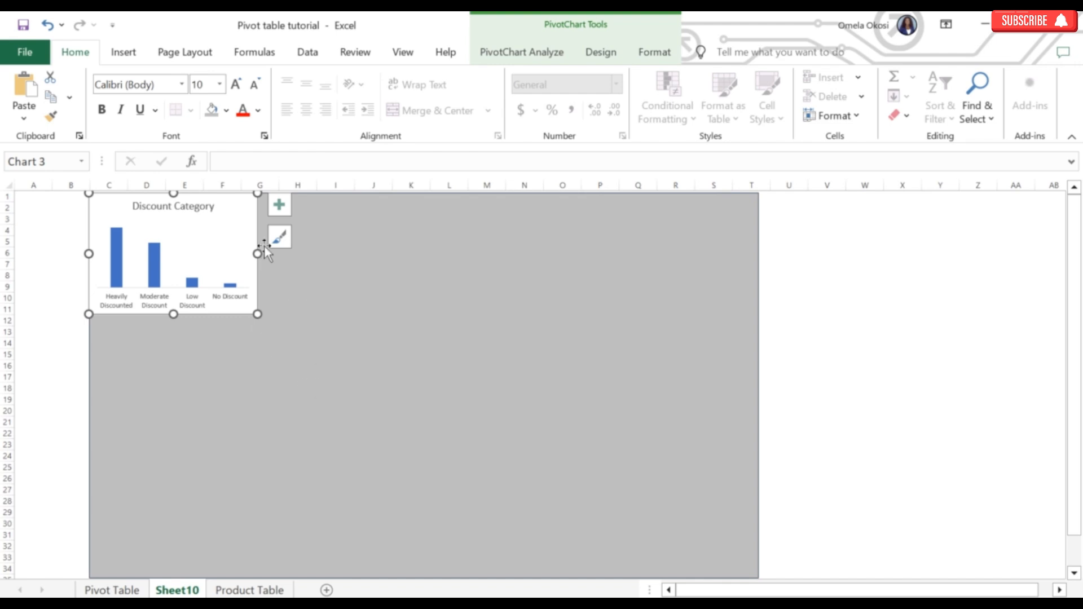
- Rename the Sheet10 worksheet to "Dashboard"
{"action": "right_click", "coordinate": [181, 591]}
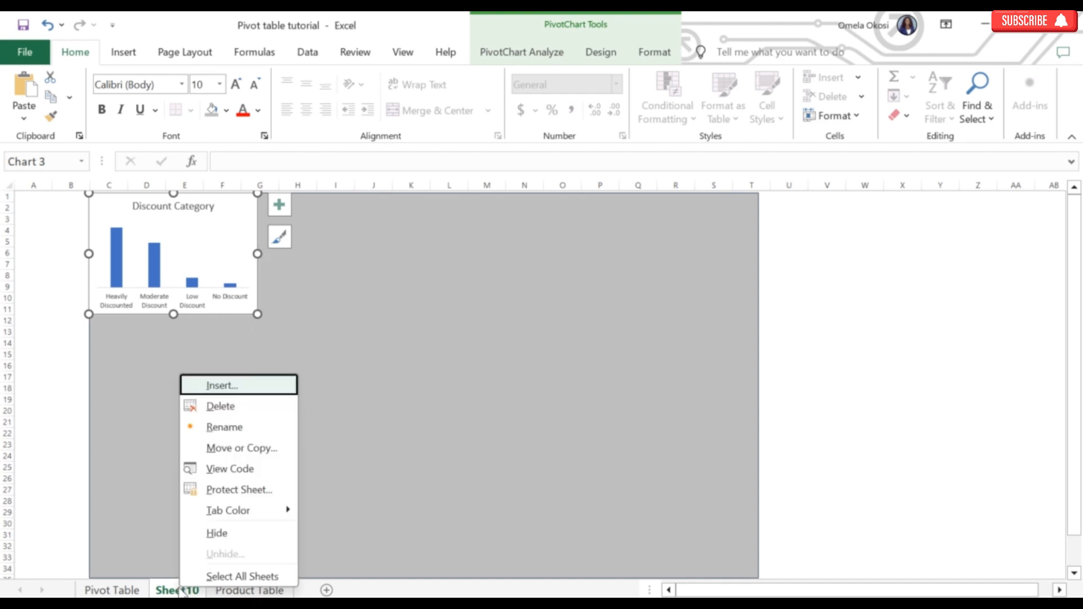
{"action": "left_click", "coordinate": [256, 426]}
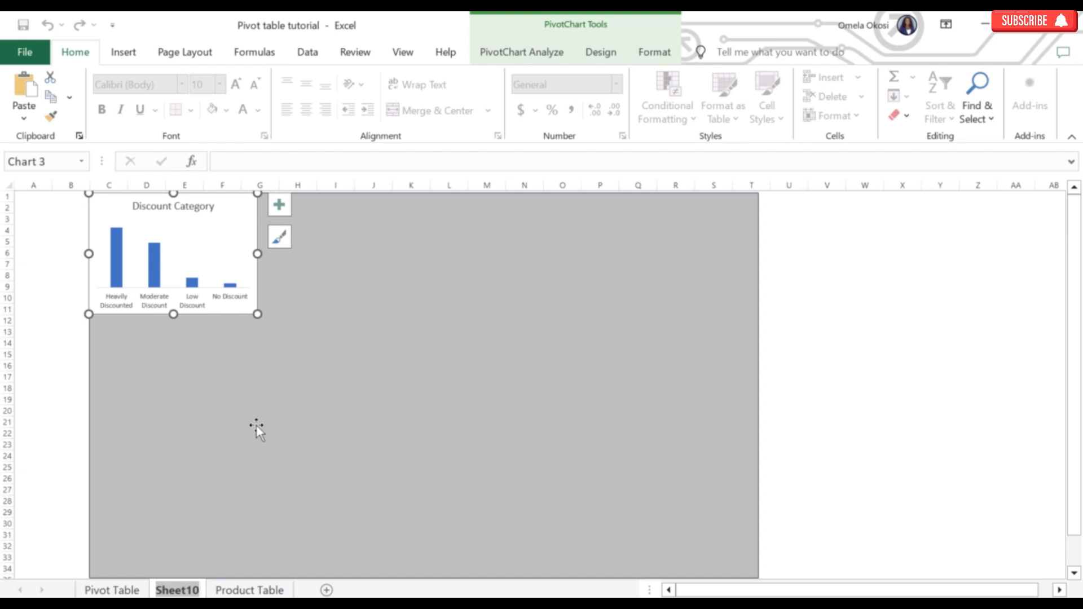
{"action": "key", "text": "BackSpace"}
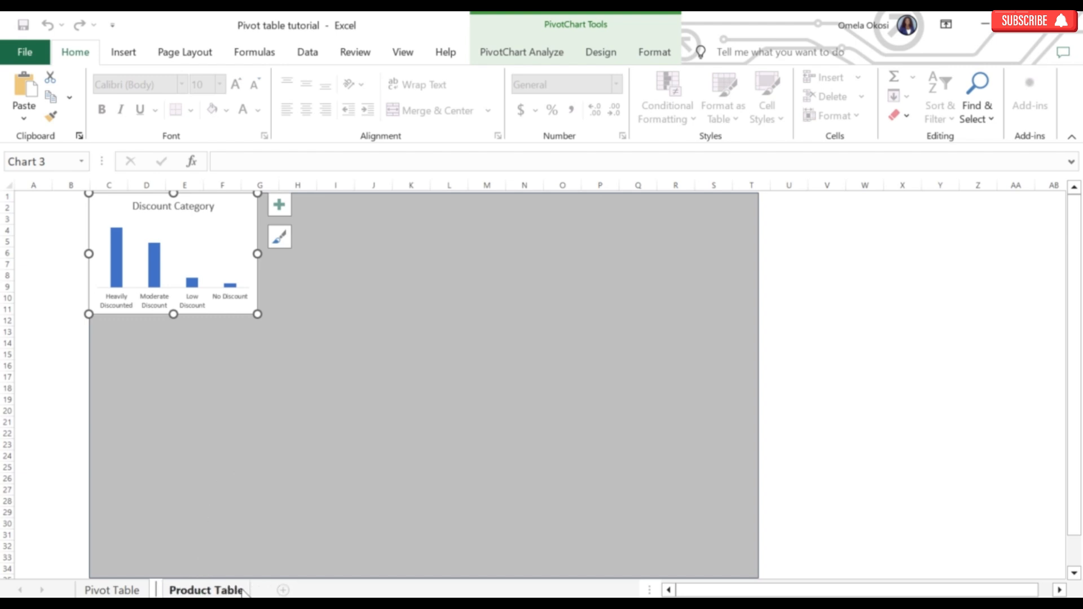
{"action": "type", "text": "Da"}
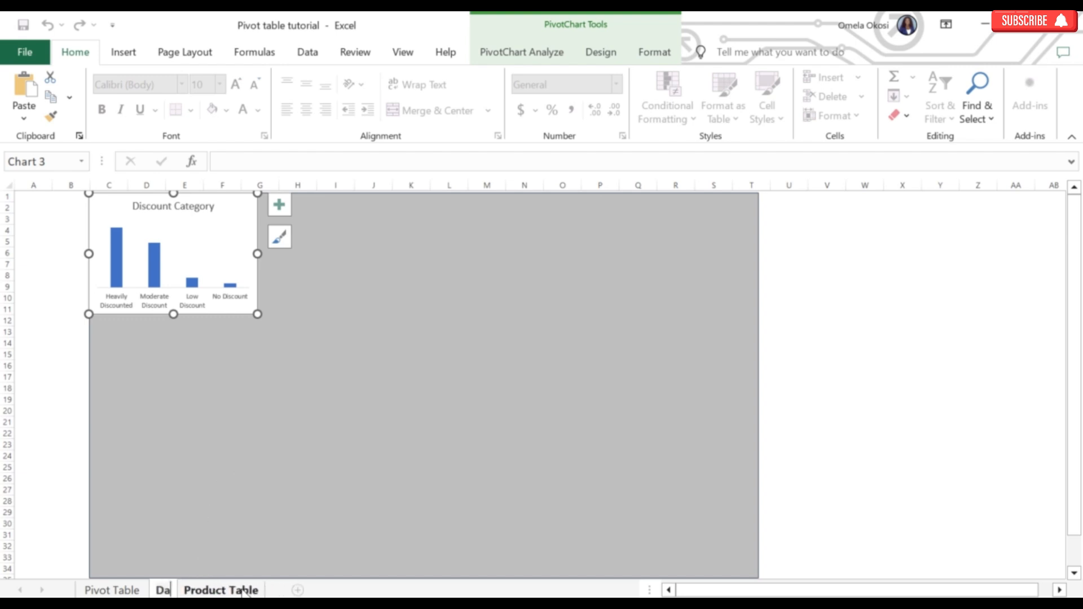
{"action": "type", "text": "shboard"}
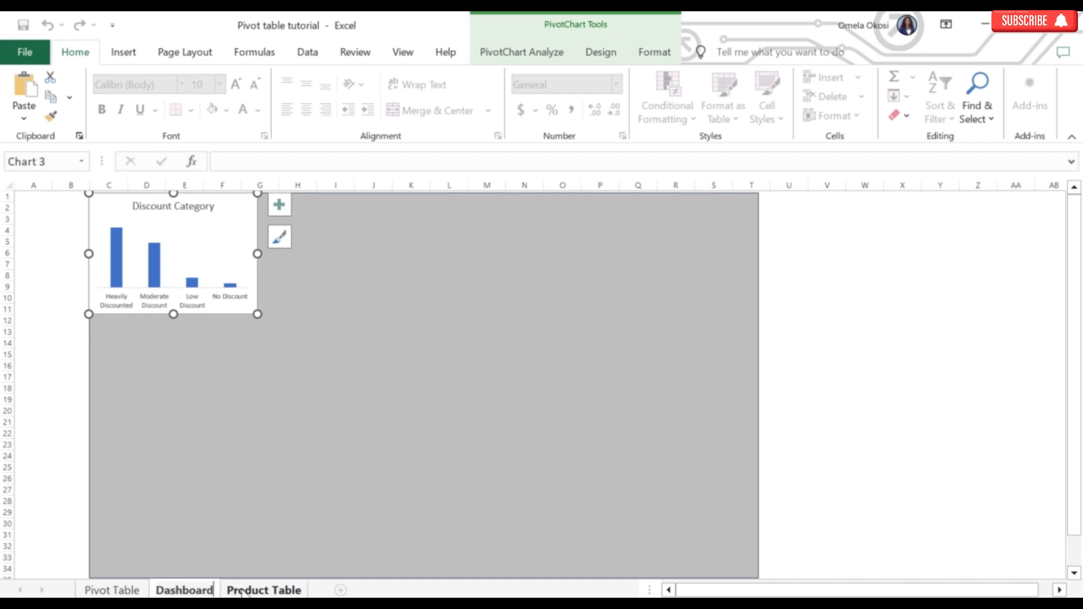
{"action": "key", "text": "Return"}
- Insert a pie chart from the Rating Category discount percentage pivot table on the Pivot Table sheet
{"action": "left_click", "coordinate": [112, 590]}
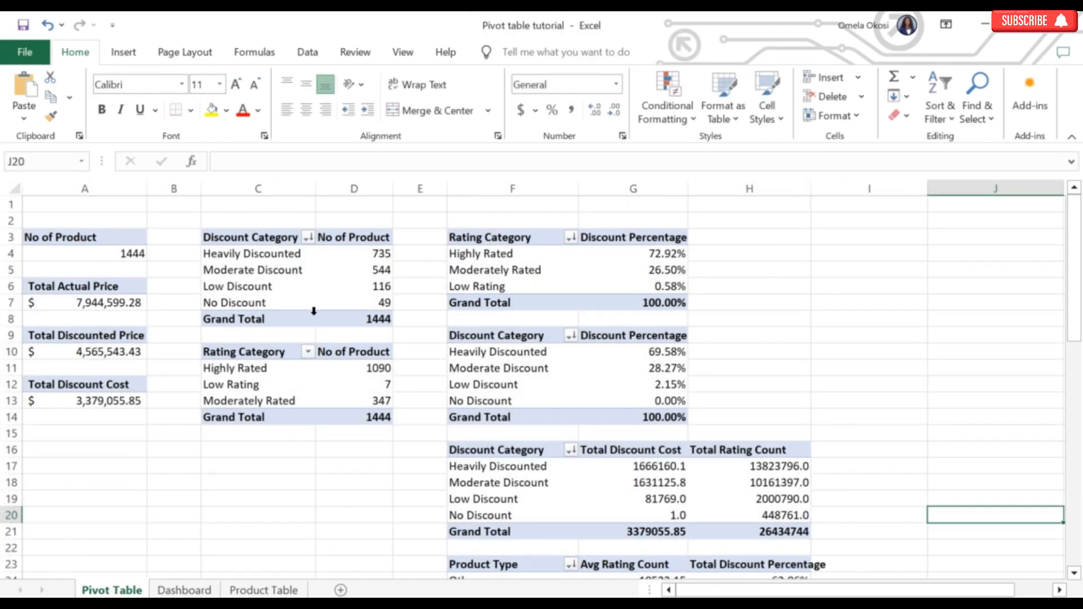
{"action": "left_click", "coordinate": [500, 253]}
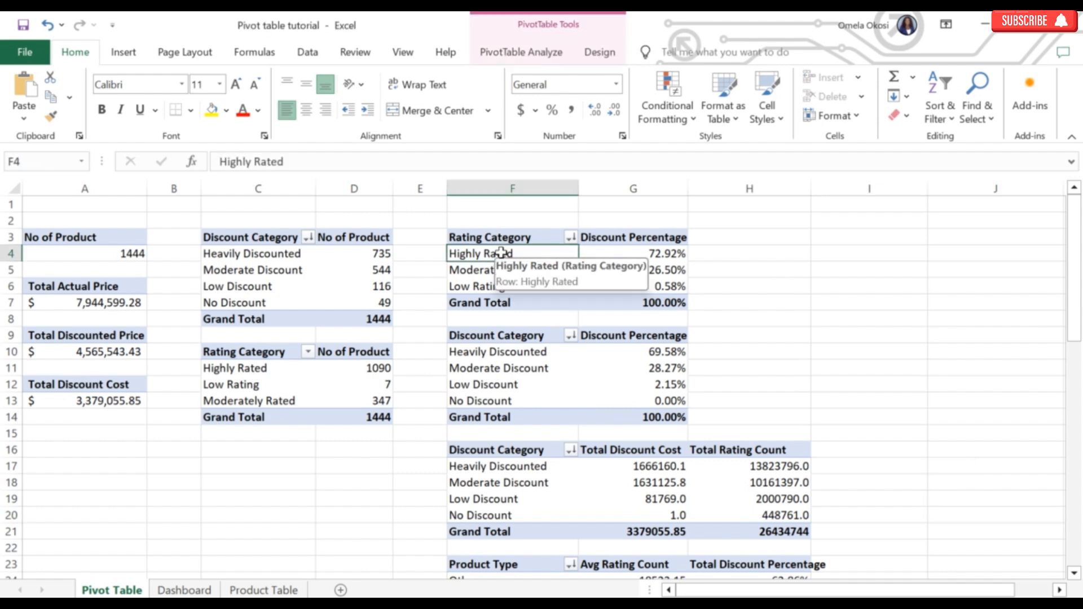
{"action": "left_click", "coordinate": [126, 54]}
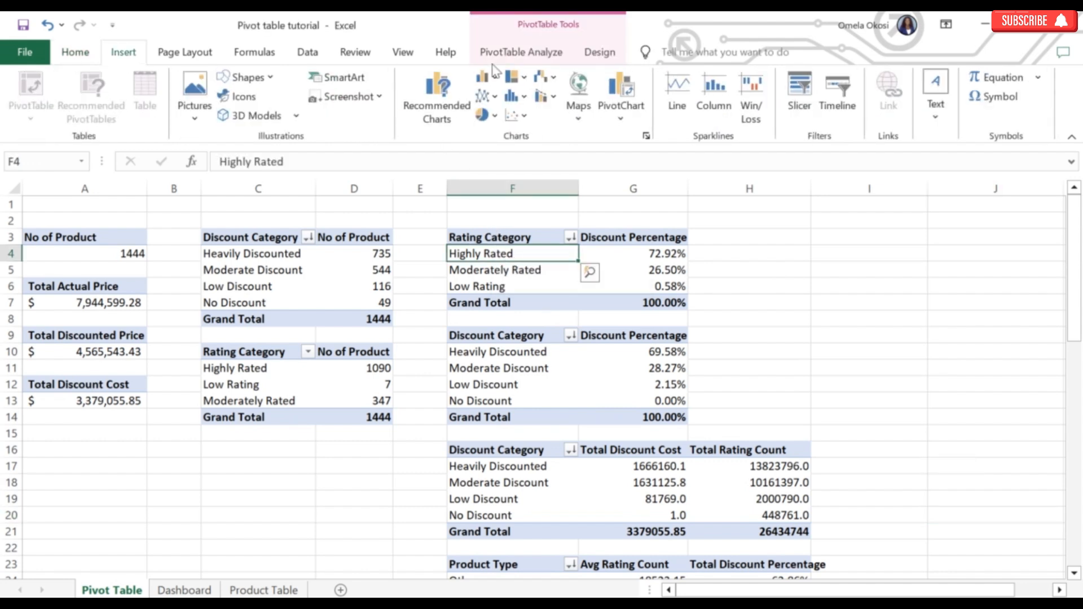
{"action": "left_click", "coordinate": [493, 118]}
{"action": "left_click", "coordinate": [499, 165]}
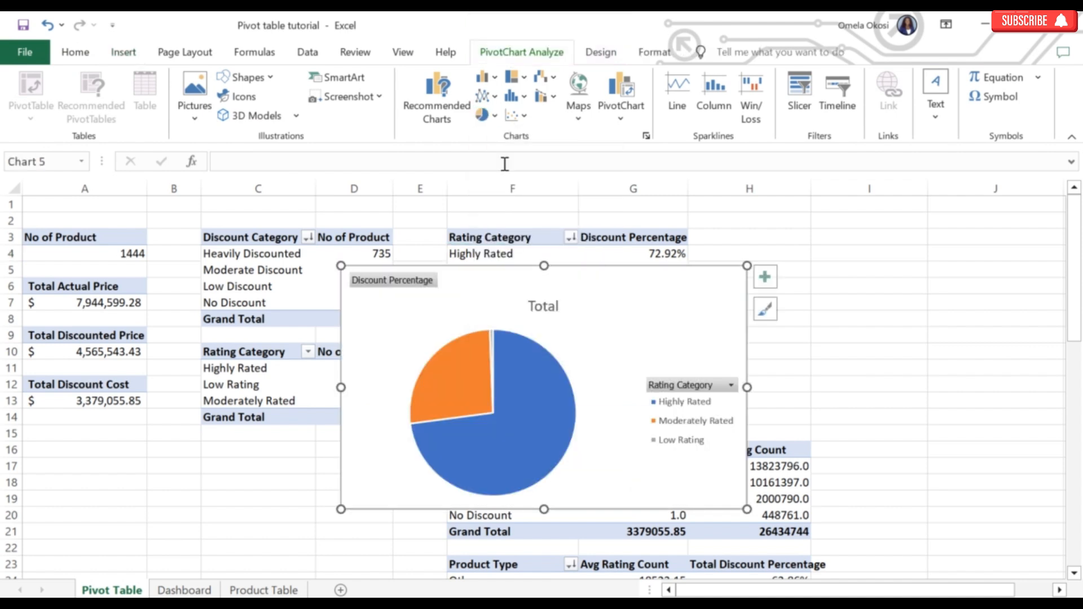
- Title the new pie chart "Rating Category" and hide all its field buttons
{"action": "left_click", "coordinate": [553, 307]}
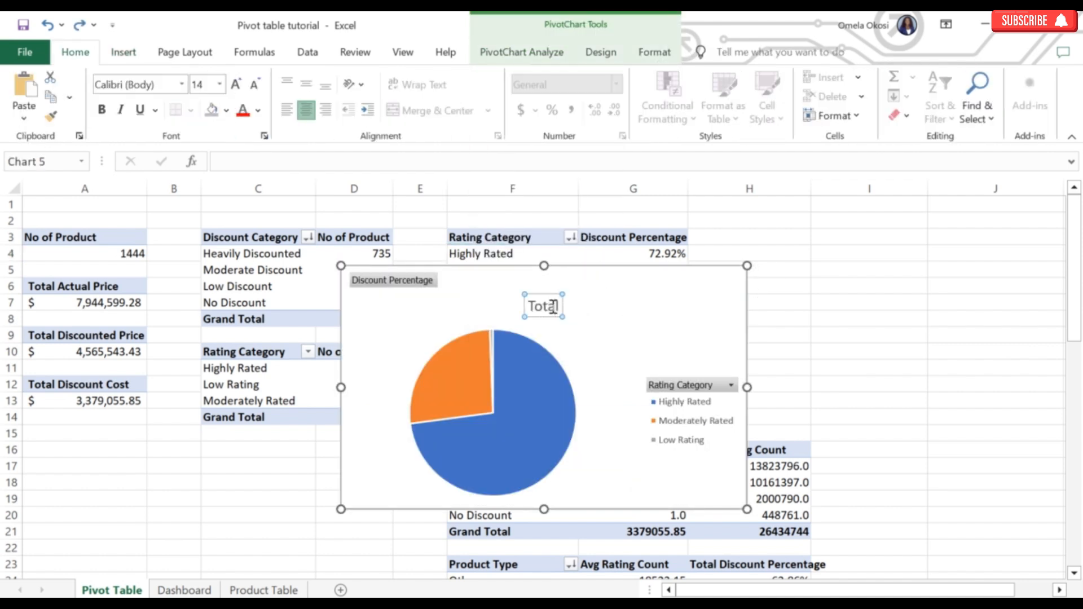
{"action": "key", "text": "BackSpace"}
{"action": "key", "text": "BackSpace"}
{"action": "key", "text": "BackSpace"}
{"action": "key", "text": "BackSpace"}
{"action": "key", "text": "BackSpace"}
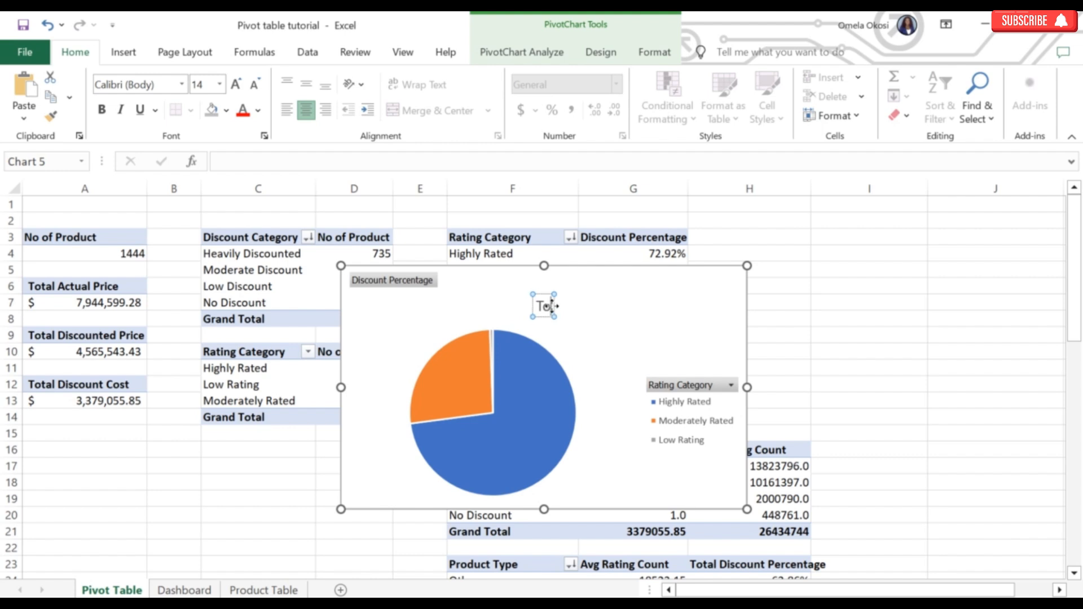
{"action": "type", "text": "Rating Category"}
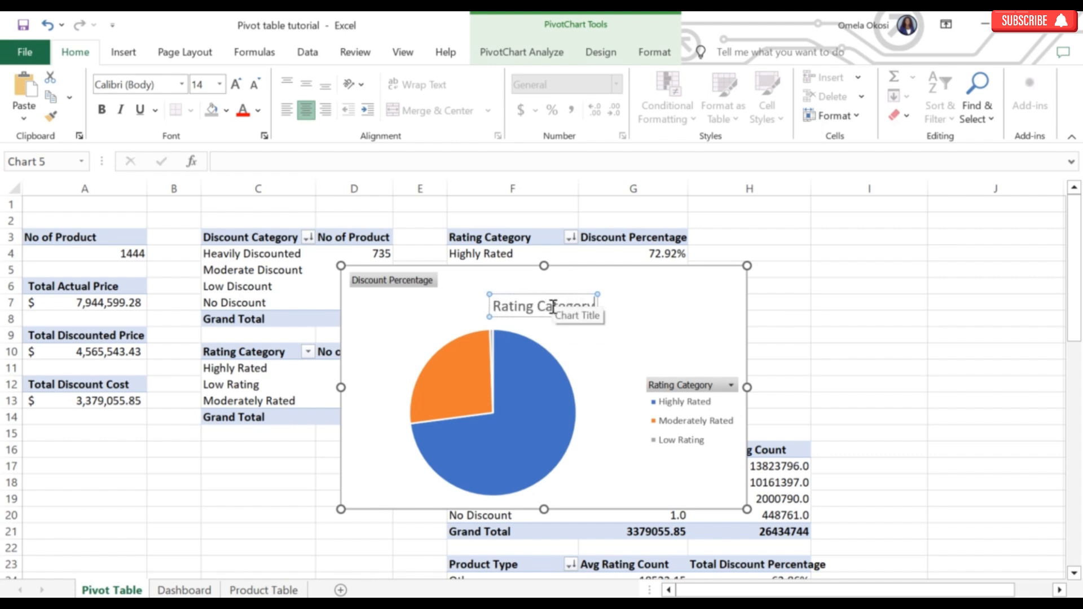
{"action": "right_click", "coordinate": [392, 280]}
{"action": "left_click", "coordinate": [295, 472]}
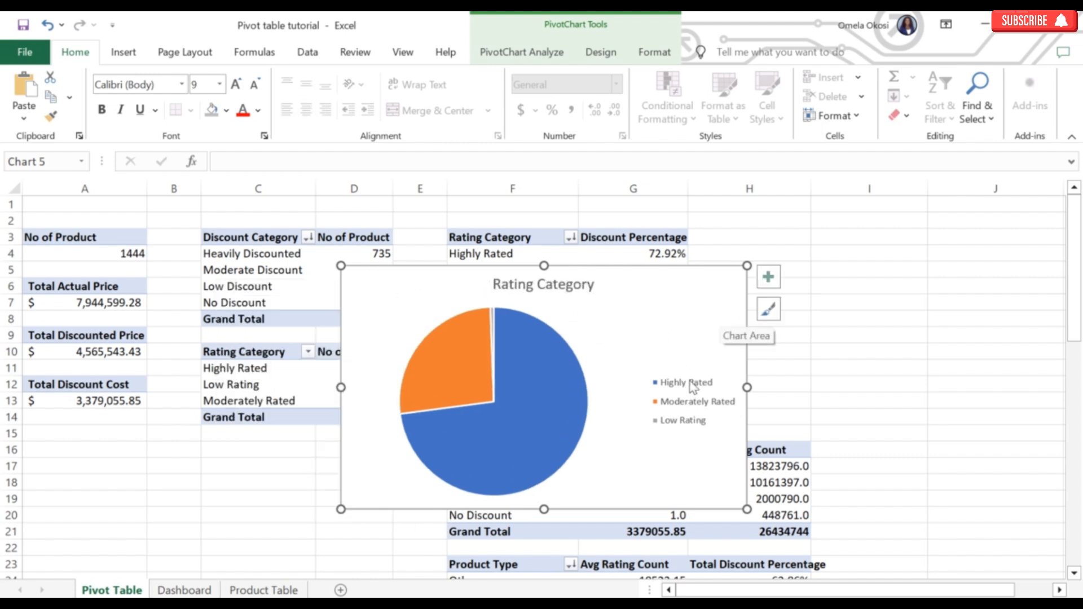
- Cut the Rating Category pie chart from the Pivot Table sheet and paste it onto the Dashboard sheet
{"action": "right_click", "coordinate": [716, 279]}
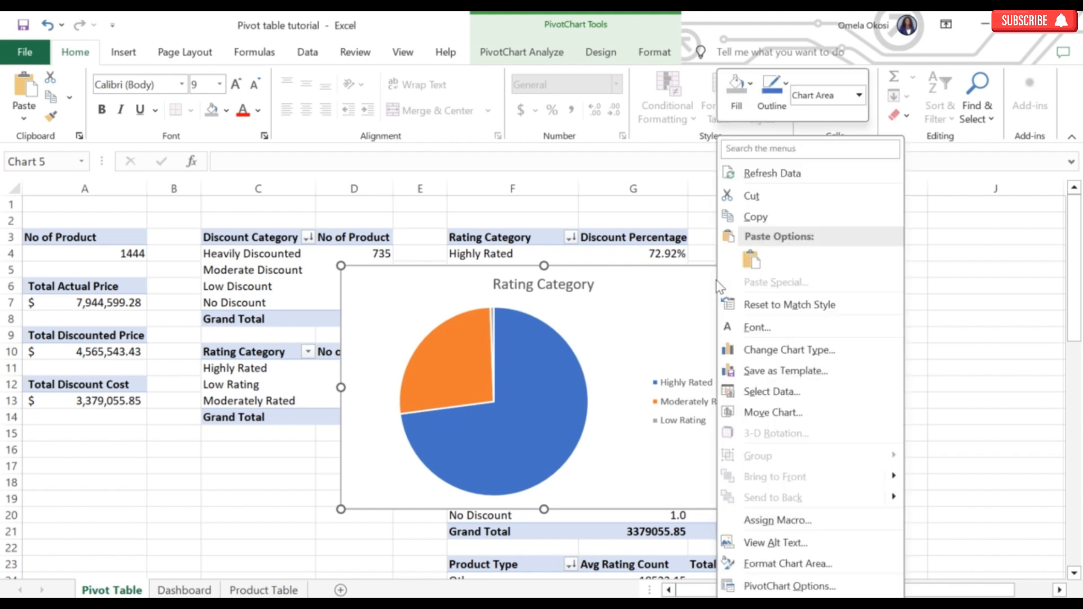
{"action": "left_click", "coordinate": [751, 196]}
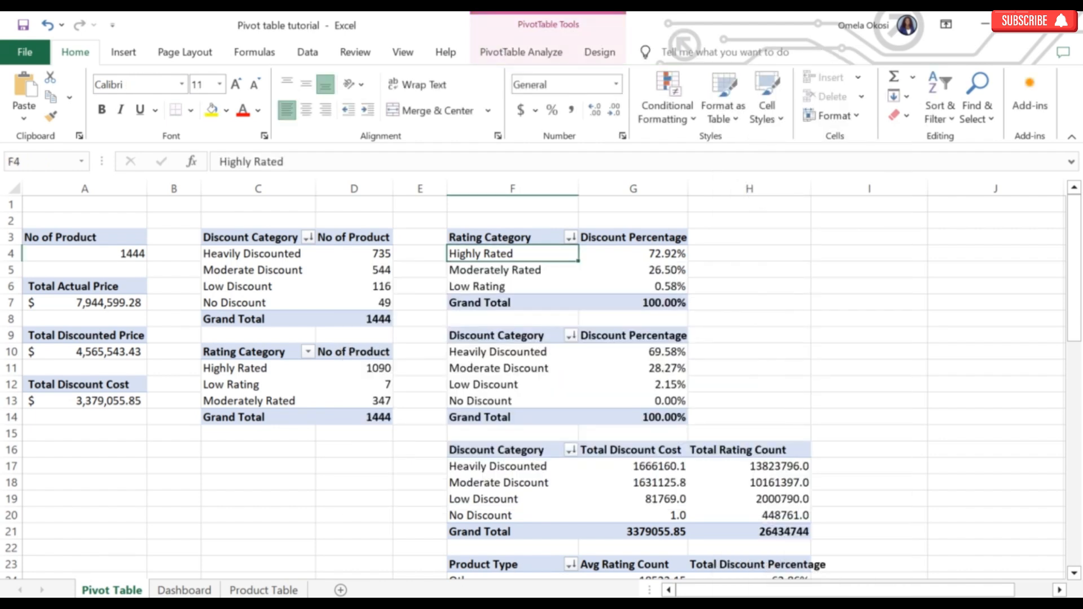
{"action": "left_click", "coordinate": [184, 590]}
{"action": "left_click", "coordinate": [319, 348]}
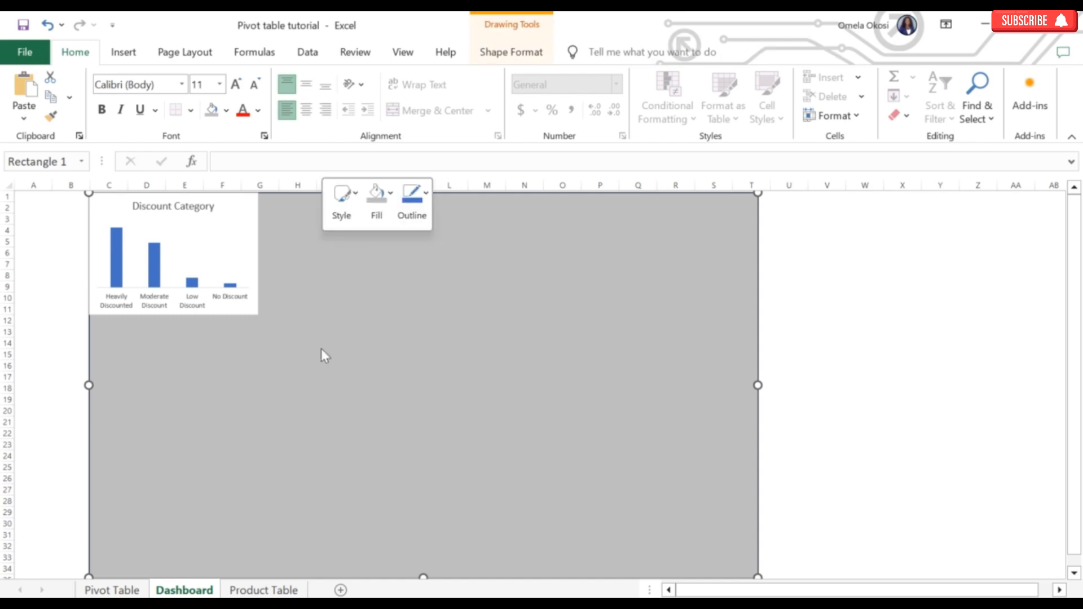
{"action": "right_click", "coordinate": [320, 348]}
{"action": "left_click", "coordinate": [356, 350]}
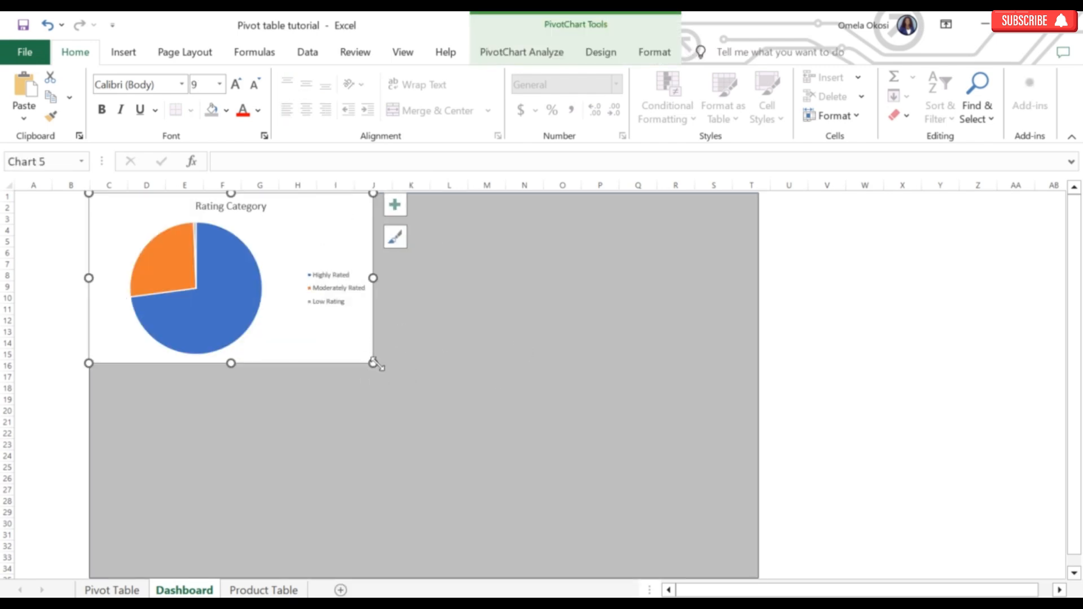
- Shrink the Rating Category pie chart and place it at about columns O to S, rows 15 to 26
{"action": "left_click_drag", "start_coordinate": [374, 363], "coordinate": [240, 317]}
{"action": "left_click", "coordinate": [288, 293]}
{"action": "left_click_drag", "start_coordinate": [228, 216], "coordinate": [692, 381]}
- Move the Discount Category chart lower on the grey rectangle and select the Rating Category product-count table on the Pivot Table sheet
{"action": "left_click", "coordinate": [220, 251]}
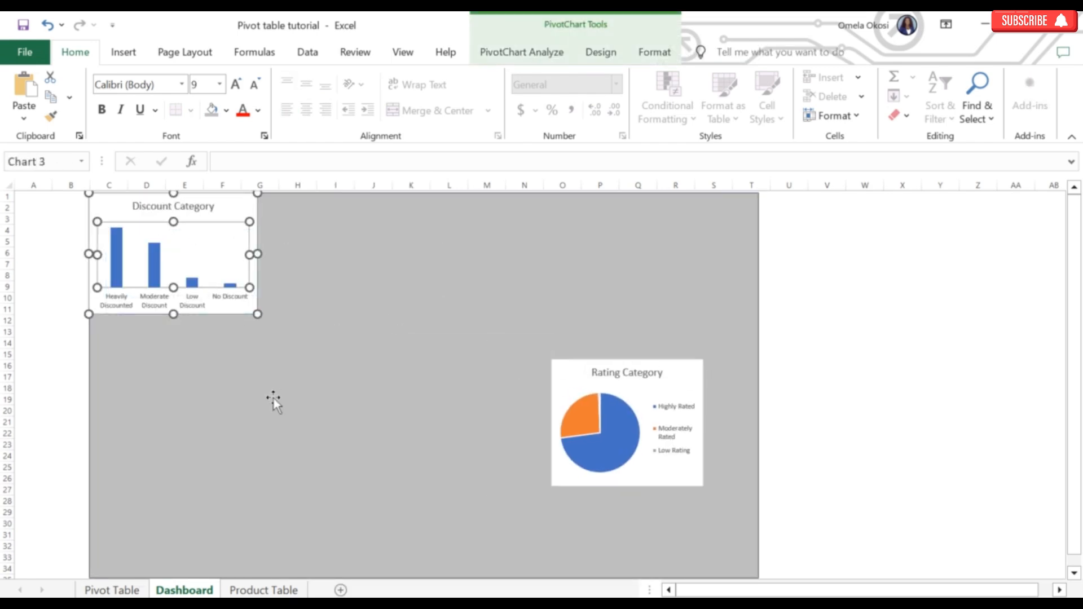
{"action": "left_click", "coordinate": [273, 398]}
{"action": "left_click_drag", "start_coordinate": [239, 224], "coordinate": [287, 391]}
{"action": "double_click", "coordinate": [112, 590]}
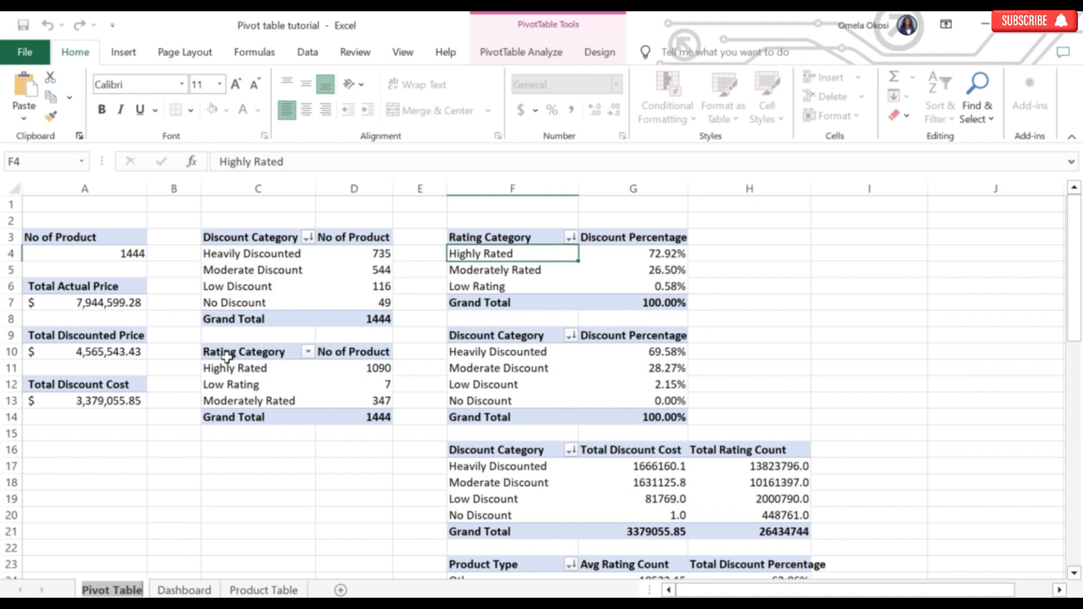
{"action": "left_click", "coordinate": [234, 417]}
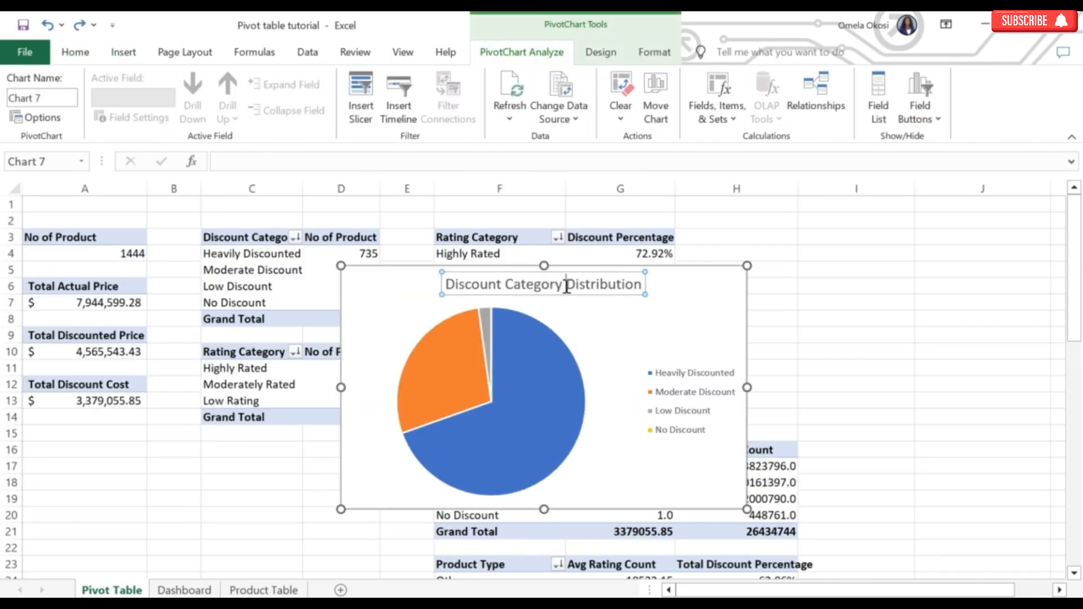
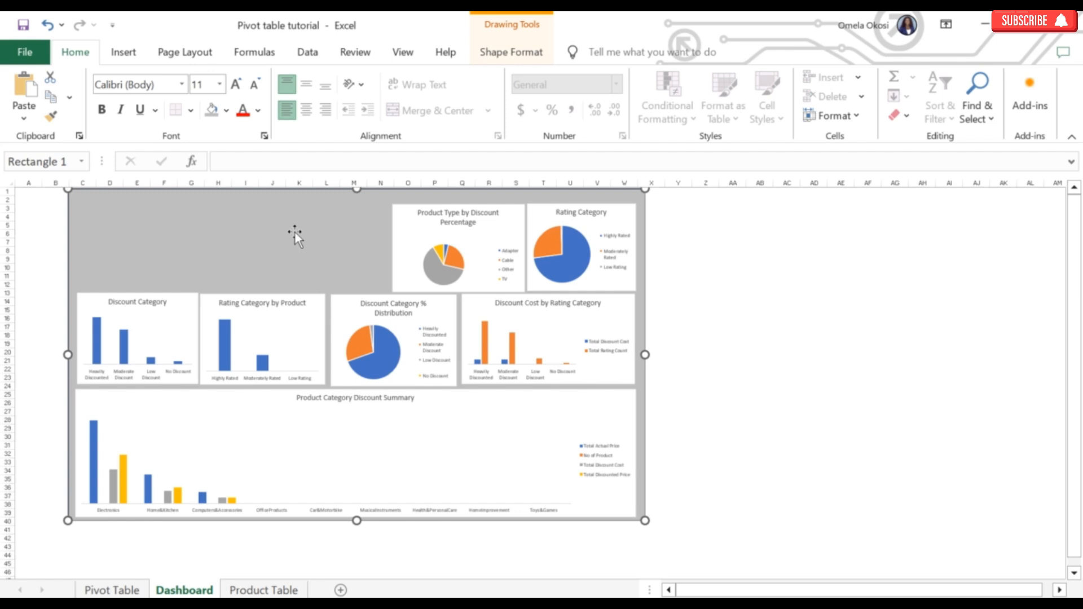
- Draw a text box in the dashboard's empty upper-left area and enlarge it to about columns C to E, rows 2 to 6
{"action": "left_click", "coordinate": [123, 52]}
{"action": "left_click", "coordinate": [936, 93]}
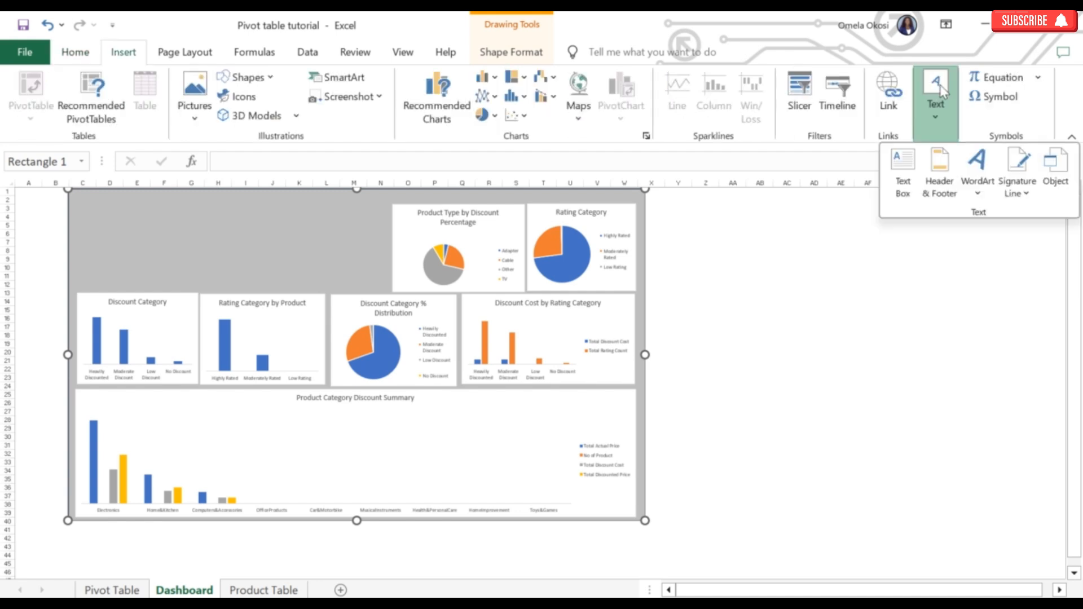
{"action": "left_click", "coordinate": [902, 169]}
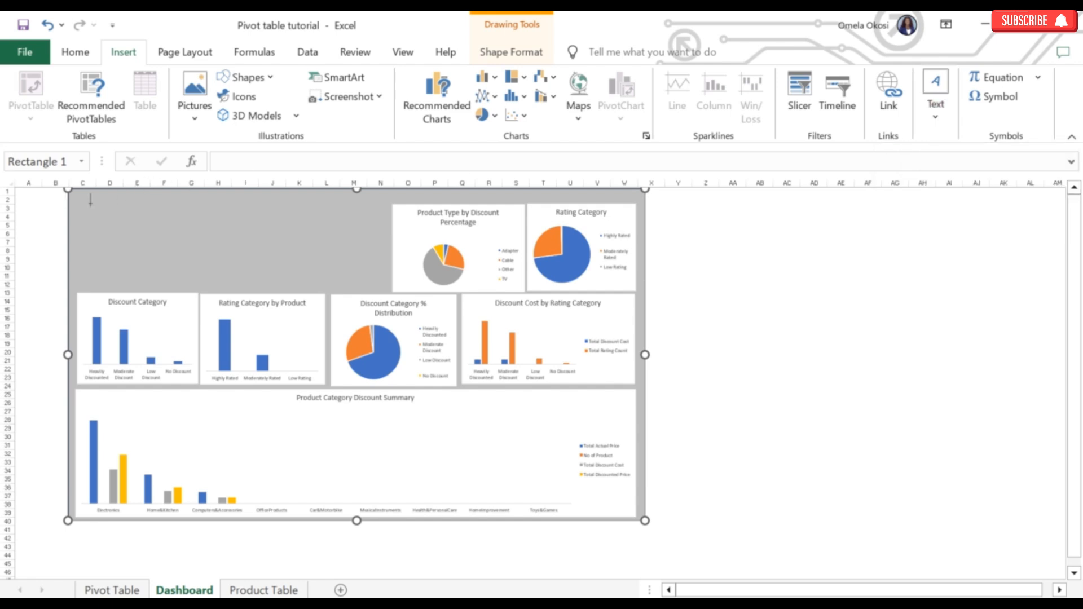
{"action": "left_click_drag", "start_coordinate": [73, 199], "coordinate": [121, 223]}
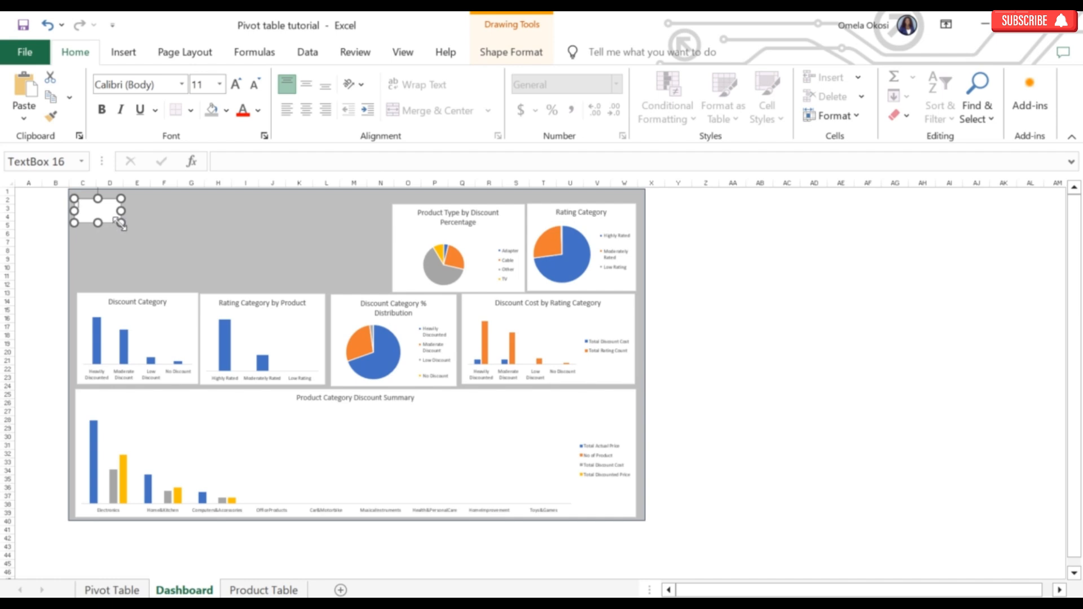
{"action": "left_click_drag", "start_coordinate": [120, 223], "coordinate": [152, 232]}
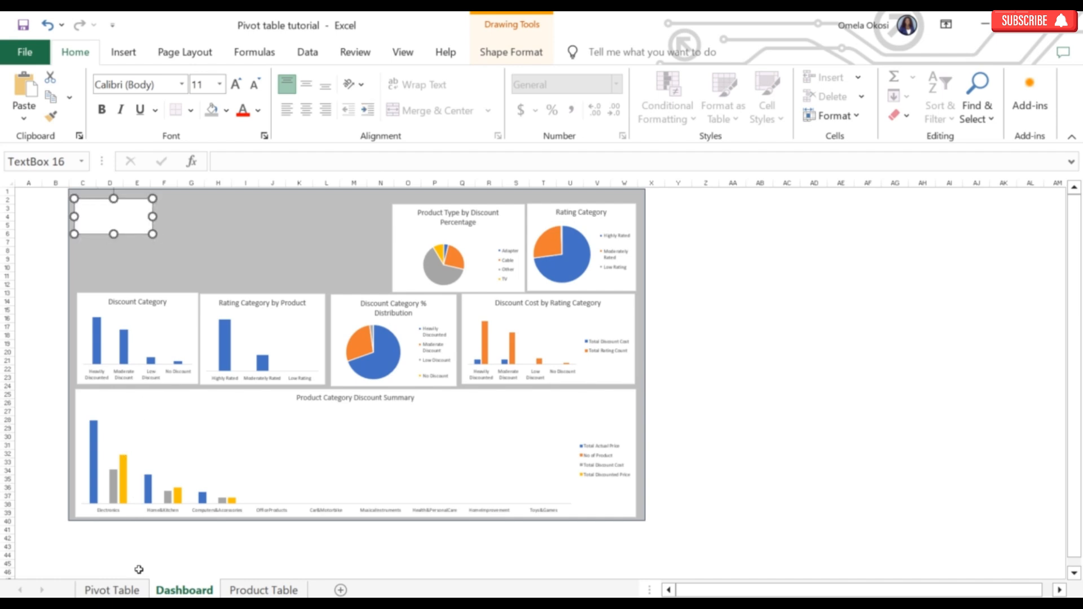
- Check the summary labels on the Pivot Table sheet and label the dashboard text box "No Of Product"
{"action": "left_click", "coordinate": [137, 590]}
{"action": "scroll", "coordinate": [449, 351], "scroll_direction": "up", "scroll_amount": 6}
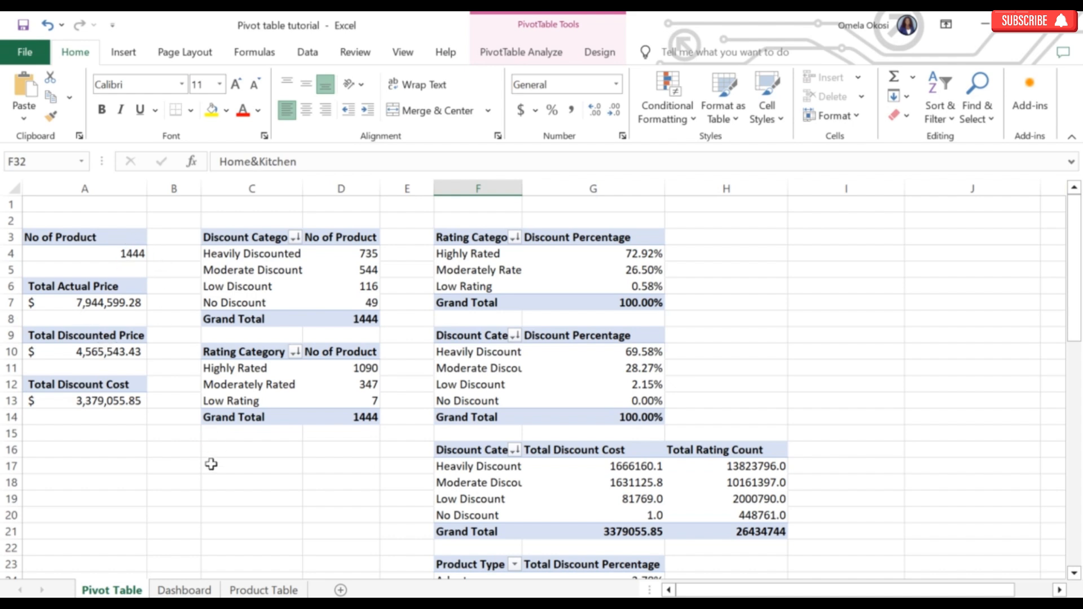
{"action": "left_click", "coordinate": [184, 590]}
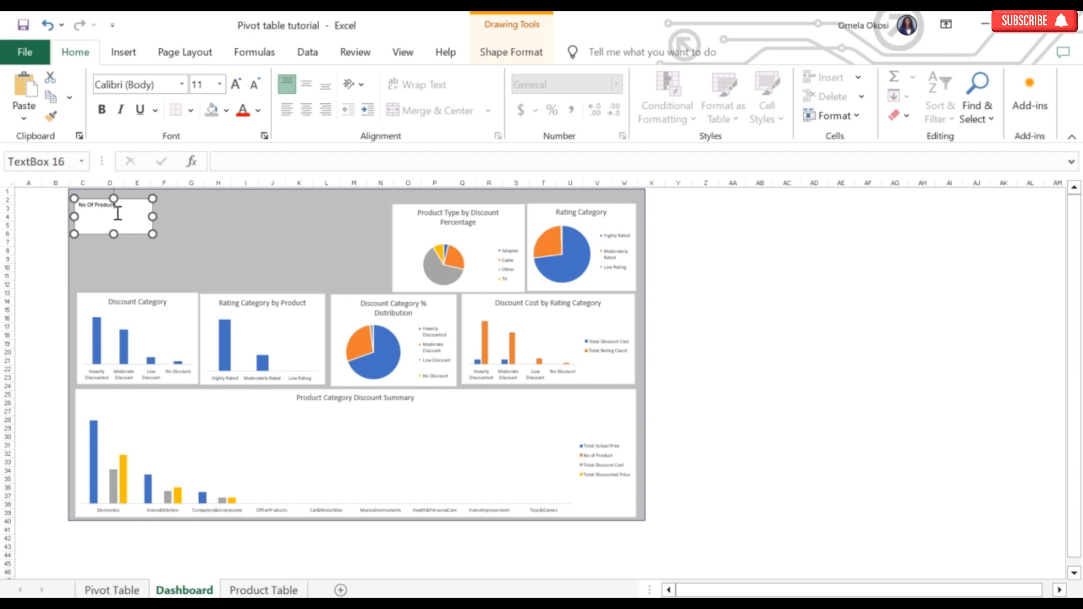
{"action": "key", "text": "ctrl+z"}
{"action": "left_click", "coordinate": [124, 52]}
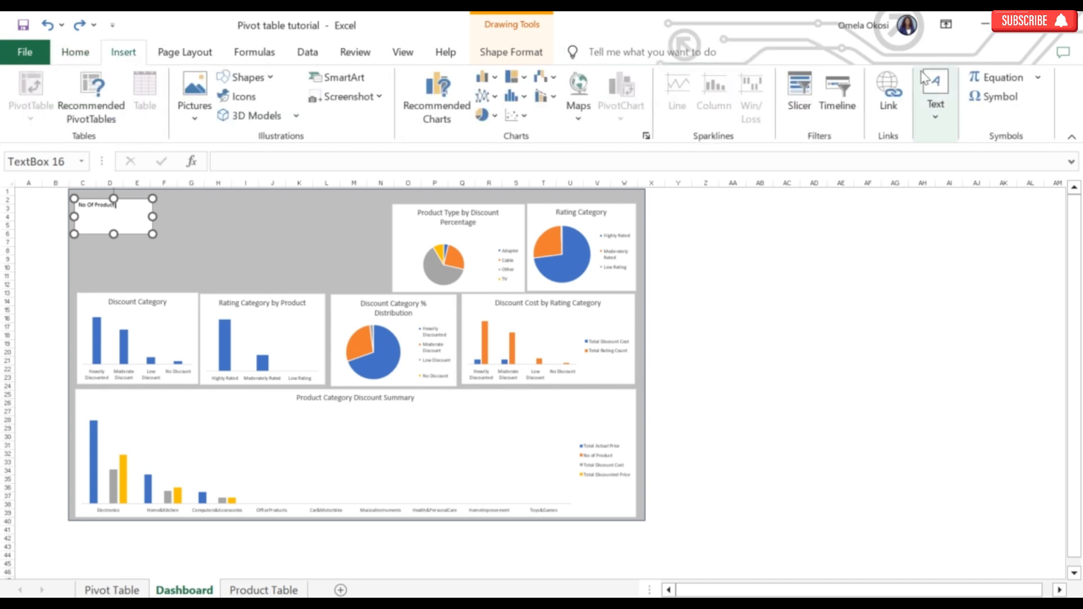
{"action": "left_click", "coordinate": [935, 86]}
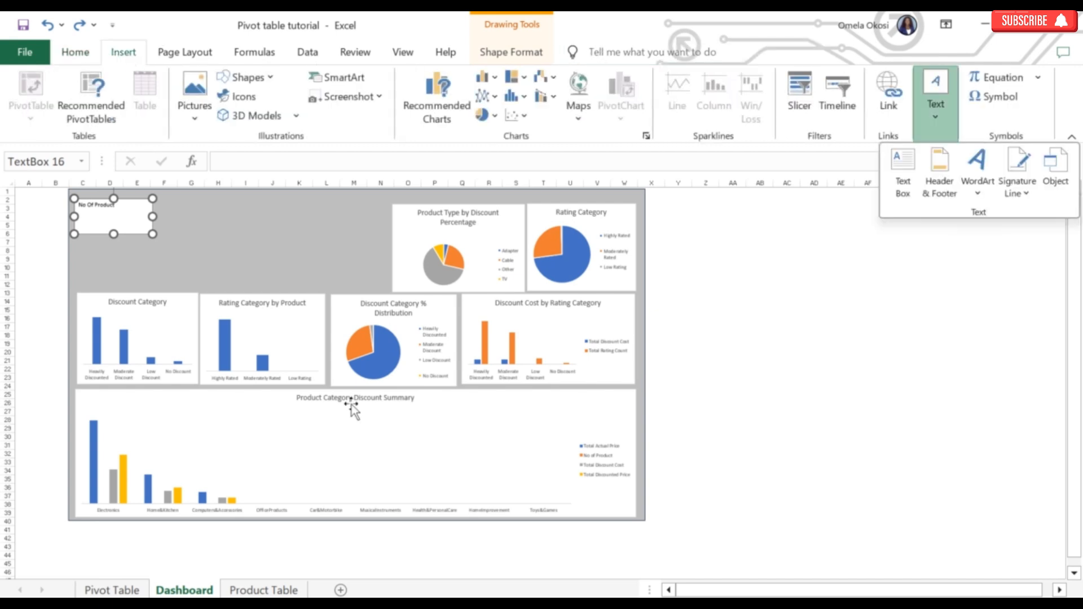
{"action": "left_click", "coordinate": [158, 215]}
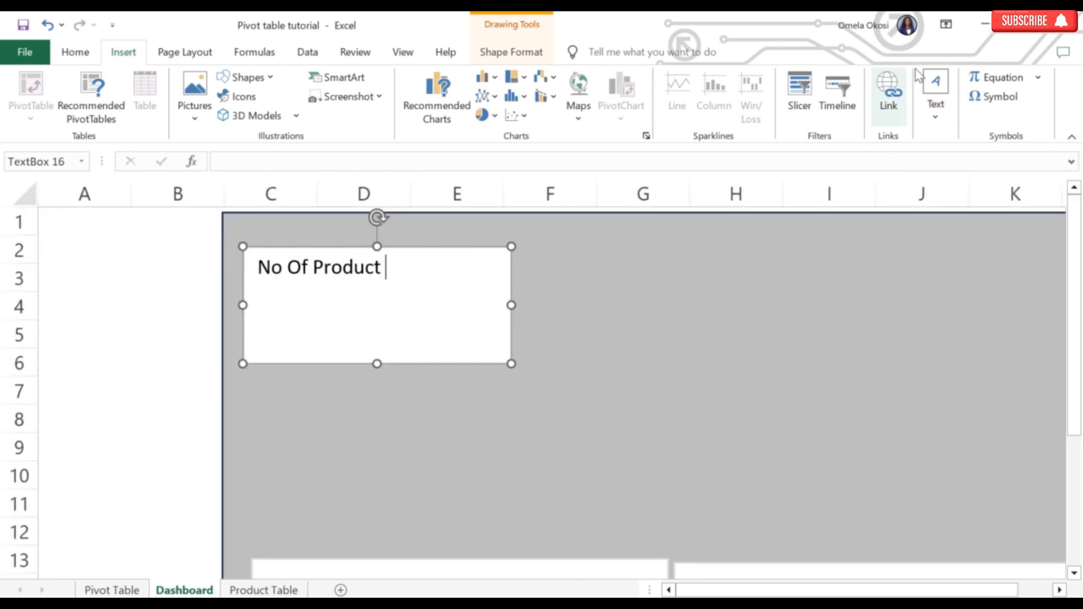
{"action": "left_click", "coordinate": [936, 86]}
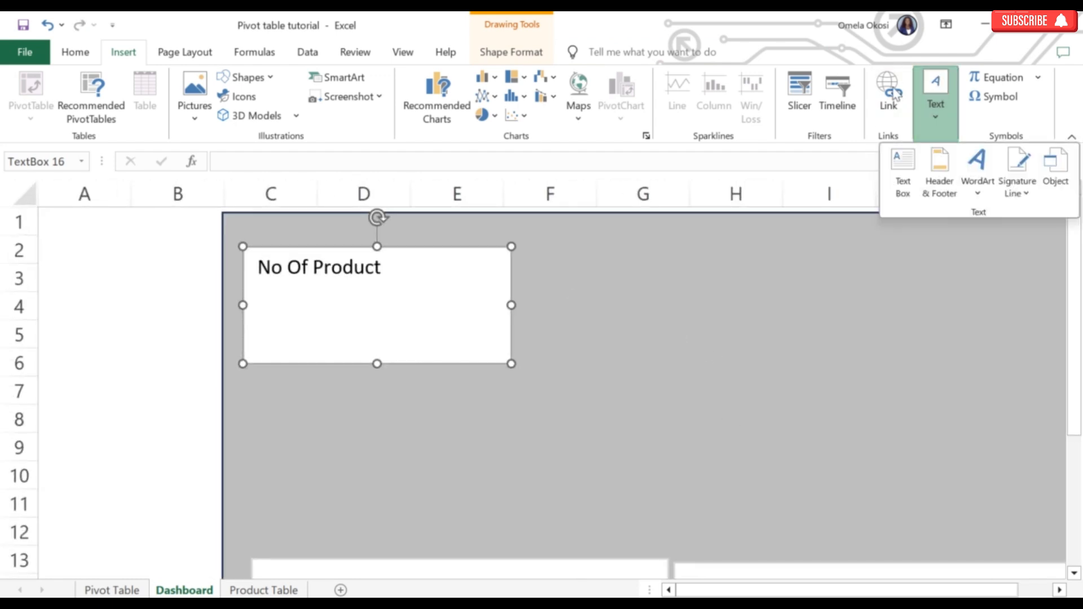
{"action": "left_click", "coordinate": [901, 169]}
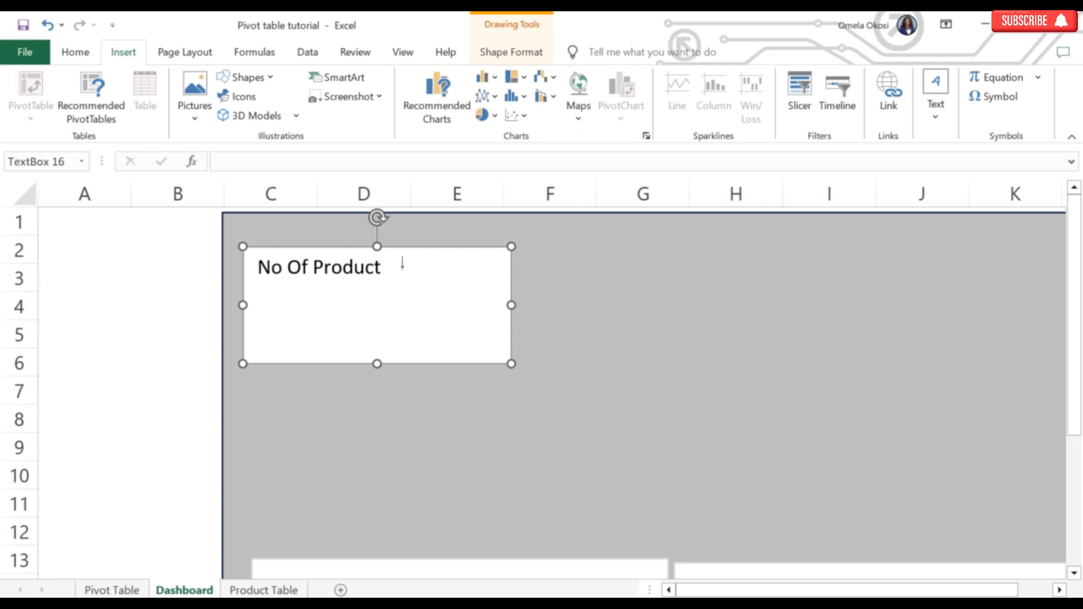
{"action": "left_click", "coordinate": [795, 317]}
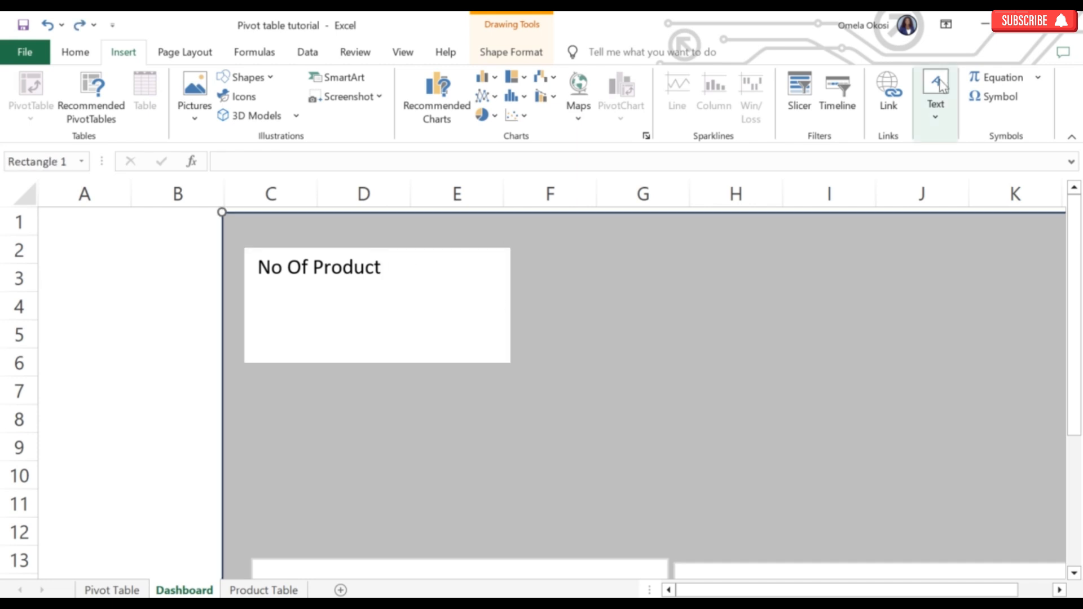
- Draw a second, smaller text box and place it inside the No Of Product box beneath its label
{"action": "left_click", "coordinate": [936, 86]}
{"action": "left_click", "coordinate": [902, 170]}
{"action": "mouse_move", "coordinate": [551, 246]}
{"action": "left_mouse_down"}
{"action": "mouse_move", "coordinate": [597, 314]}
{"action": "mouse_move", "coordinate": [713, 299]}
{"action": "left_mouse_up"}
{"action": "left_click_drag", "start_coordinate": [651, 247], "coordinate": [367, 291]}
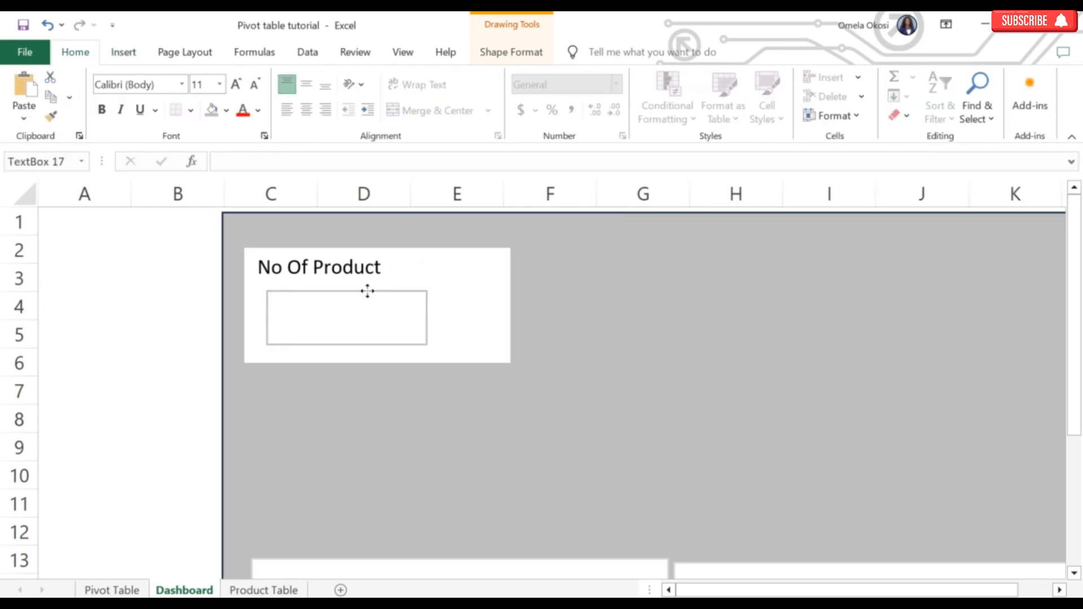
- Narrow the No Of Product card and build matching cards labelled Total Actual Price, Total Discount Price and Total Discount Cost
{"action": "left_click", "coordinate": [496, 297]}
{"action": "left_click_drag", "start_coordinate": [511, 304], "coordinate": [423, 492]}
{"action": "right_click", "coordinate": [423, 245]}
{"action": "left_click", "coordinate": [480, 306]}
{"action": "right_click", "coordinate": [251, 390]}
{"action": "left_click", "coordinate": [287, 116]}
{"action": "left_click", "coordinate": [403, 268]}
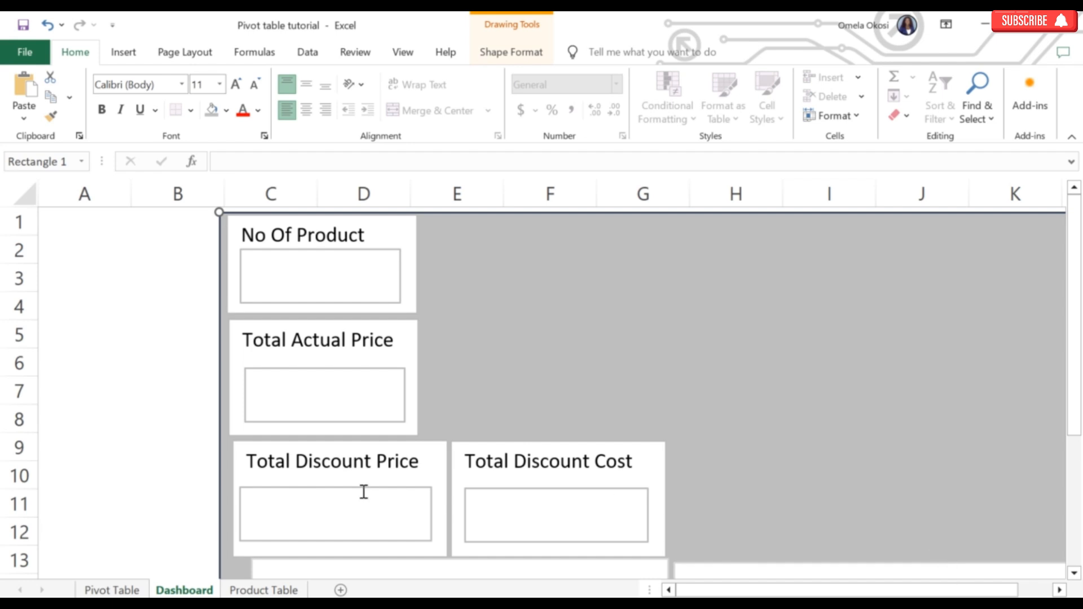
- Link the value boxes of the No Of Product and Total Actual Price cards to cells A4 and A7 on the Pivot Table sheet
{"action": "left_click", "coordinate": [134, 590]}
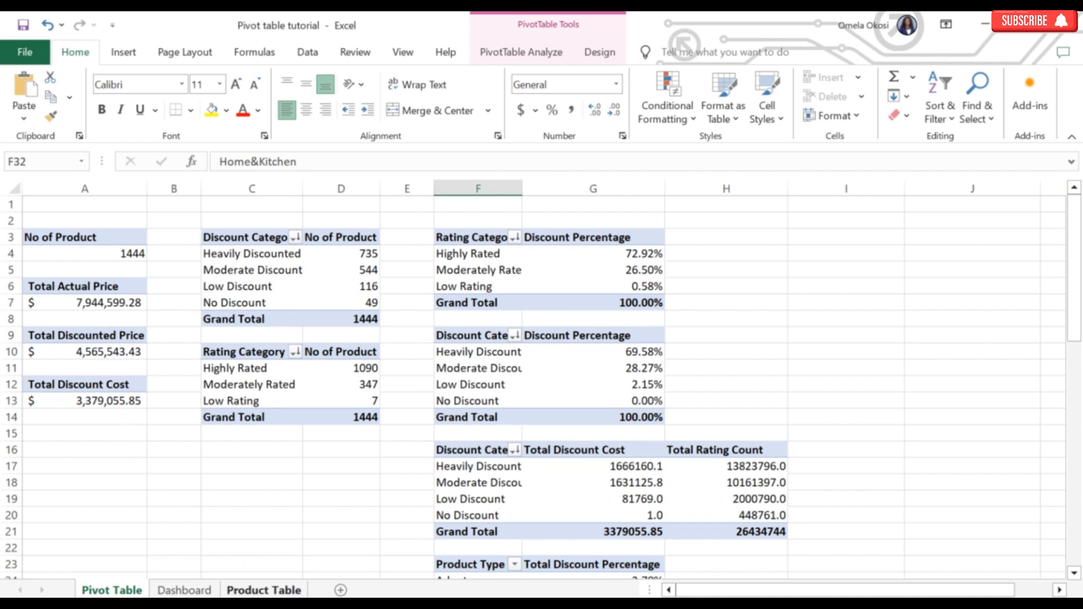
{"action": "left_click", "coordinate": [184, 590]}
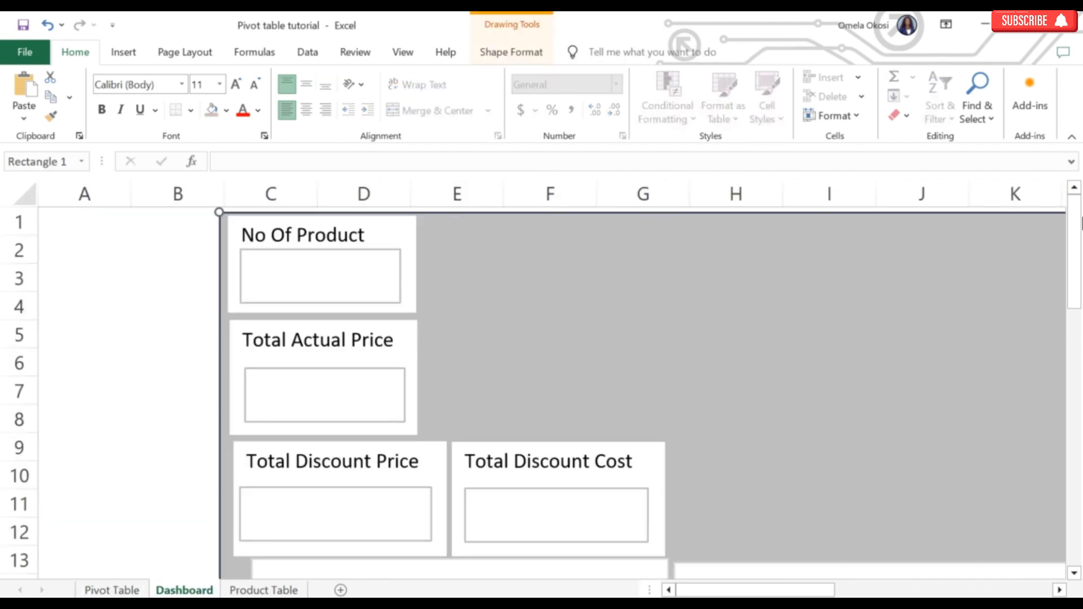
{"action": "left_click", "coordinate": [324, 368]}
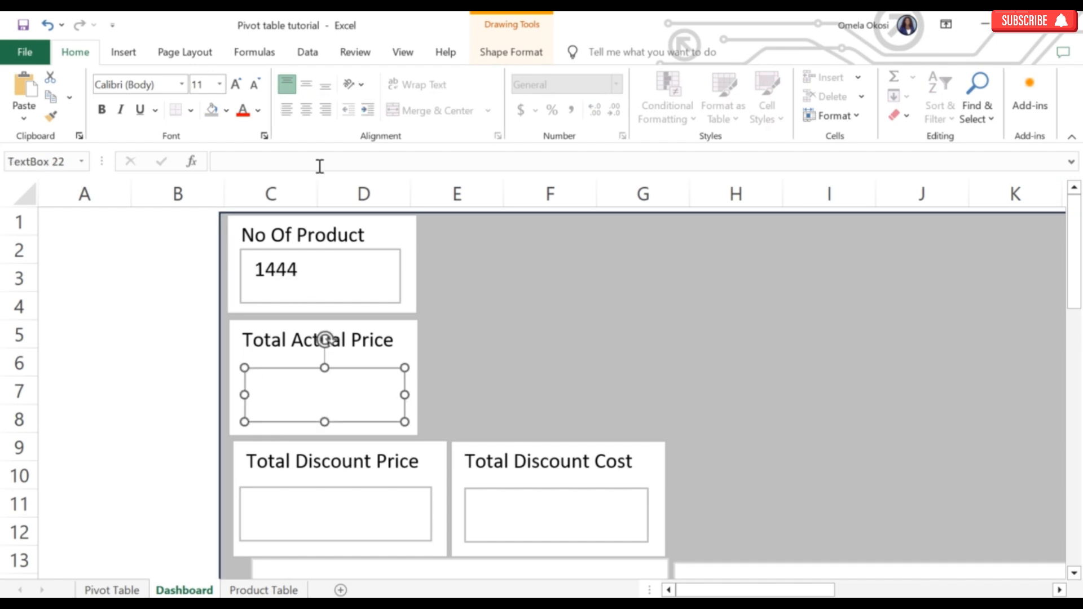
{"action": "left_click", "coordinate": [319, 163]}
{"action": "type", "text": "="}
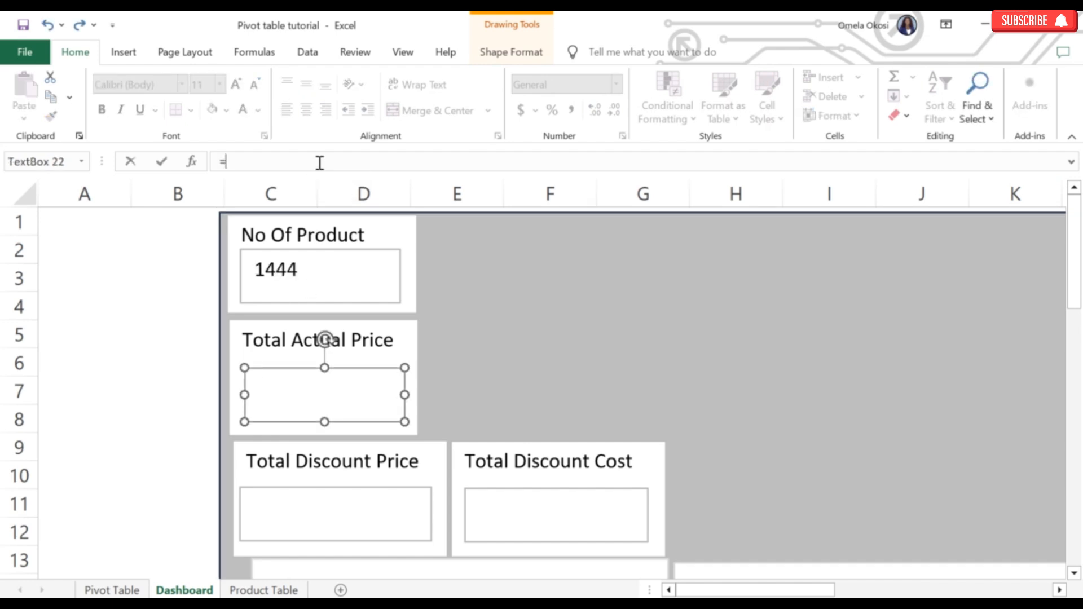
{"action": "left_click", "coordinate": [122, 591]}
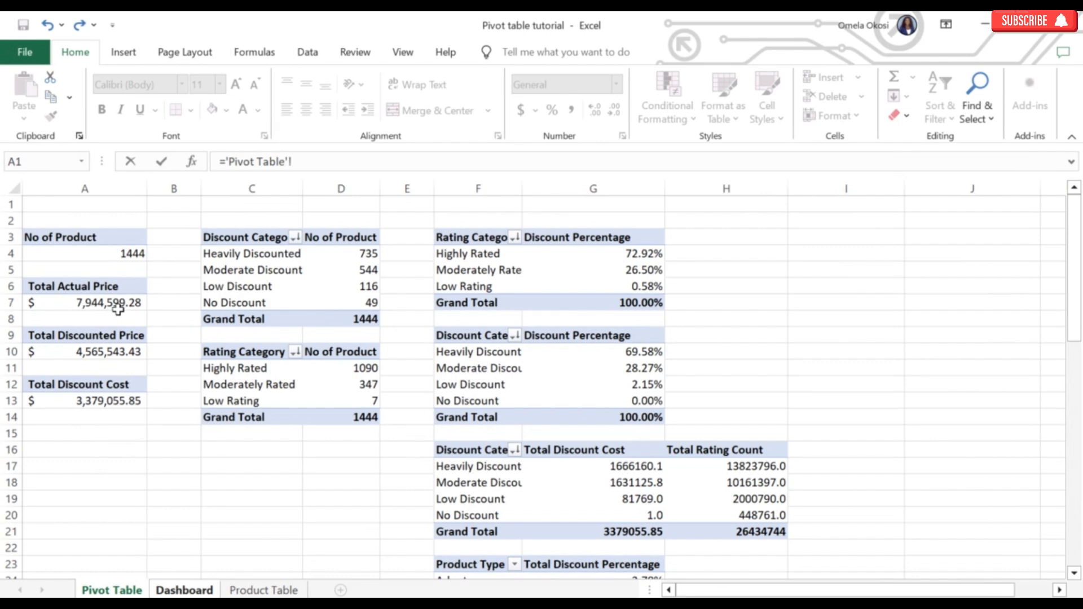
{"action": "left_click", "coordinate": [117, 304]}
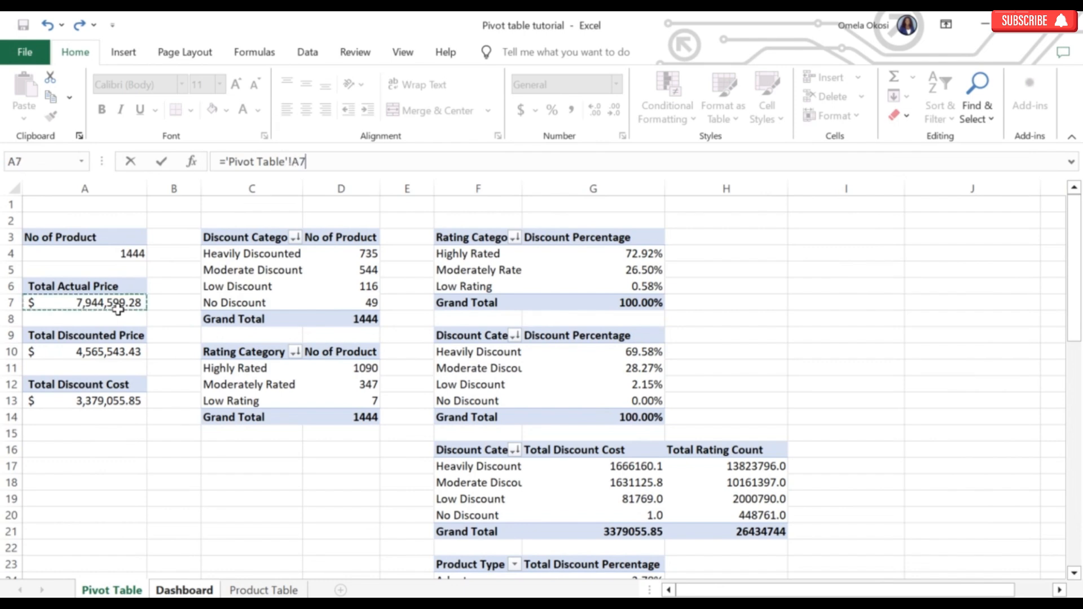
{"action": "key", "text": "Return"}
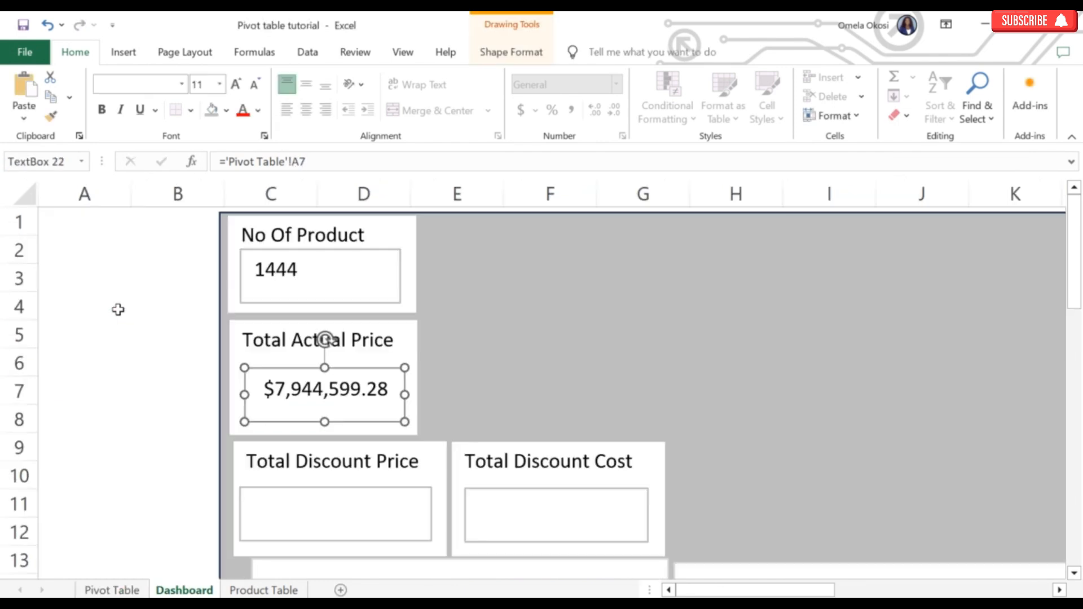
- Link the Total Discount Price card's value box to cell A10, the total discounted price, on the Pivot Table sheet
{"action": "left_click", "coordinate": [350, 517]}
{"action": "type", "text": "="}
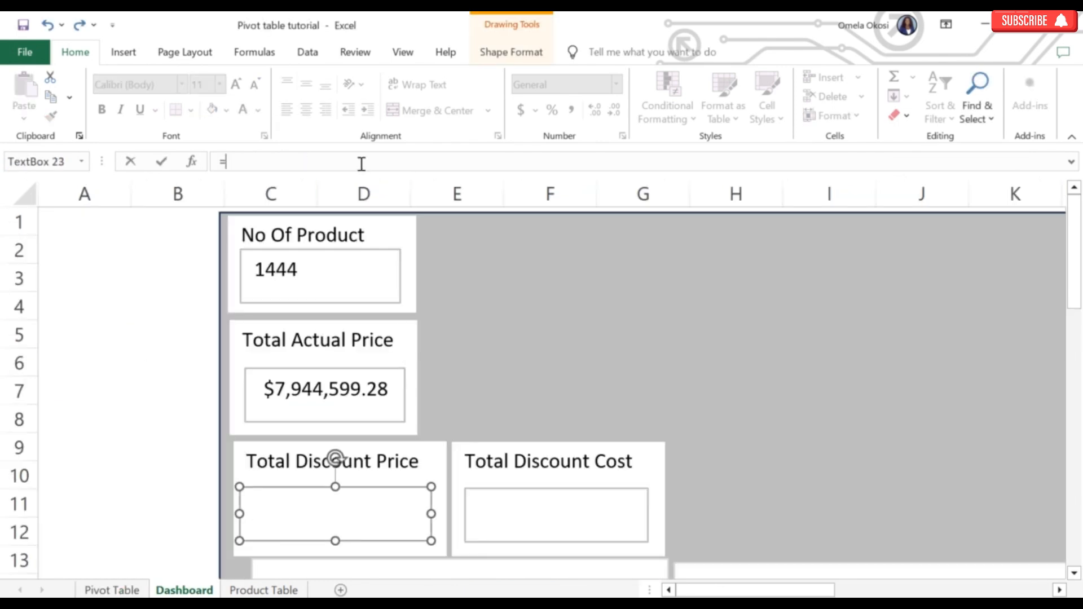
{"action": "left_click", "coordinate": [112, 589]}
{"action": "left_click", "coordinate": [117, 352]}
{"action": "key", "text": "Return"}
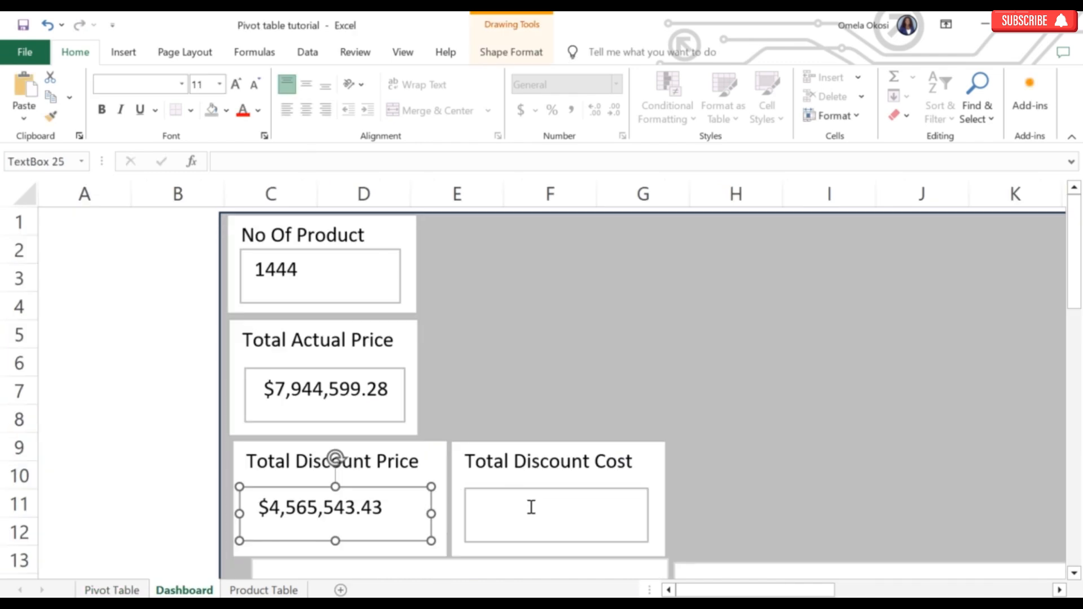
- Link the Total Discount Cost card's value box to cell A13 on the Pivot Table sheet
{"action": "left_click", "coordinate": [529, 505]}
{"action": "type", "text": "="}
{"action": "left_click", "coordinate": [112, 590]}
{"action": "left_click", "coordinate": [119, 404]}
{"action": "key", "text": "Return"}
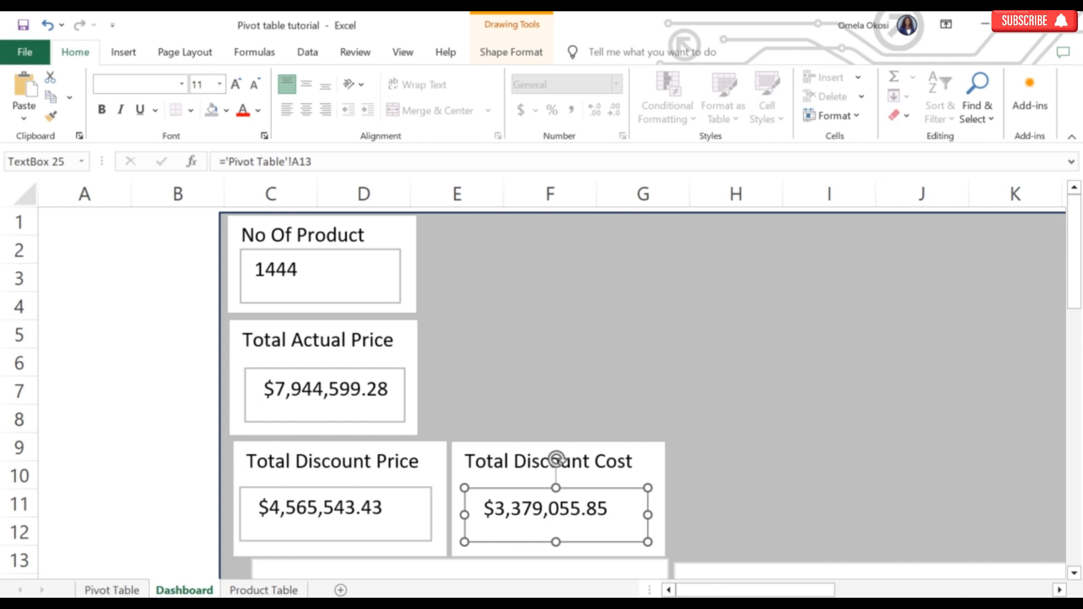
- Draw a wide title text box in the empty area near the dashboard's upper edge, about columns E to N, rows 2 to 5
{"action": "scroll", "coordinate": [541, 378], "scroll_direction": "down", "scroll_amount": 8}
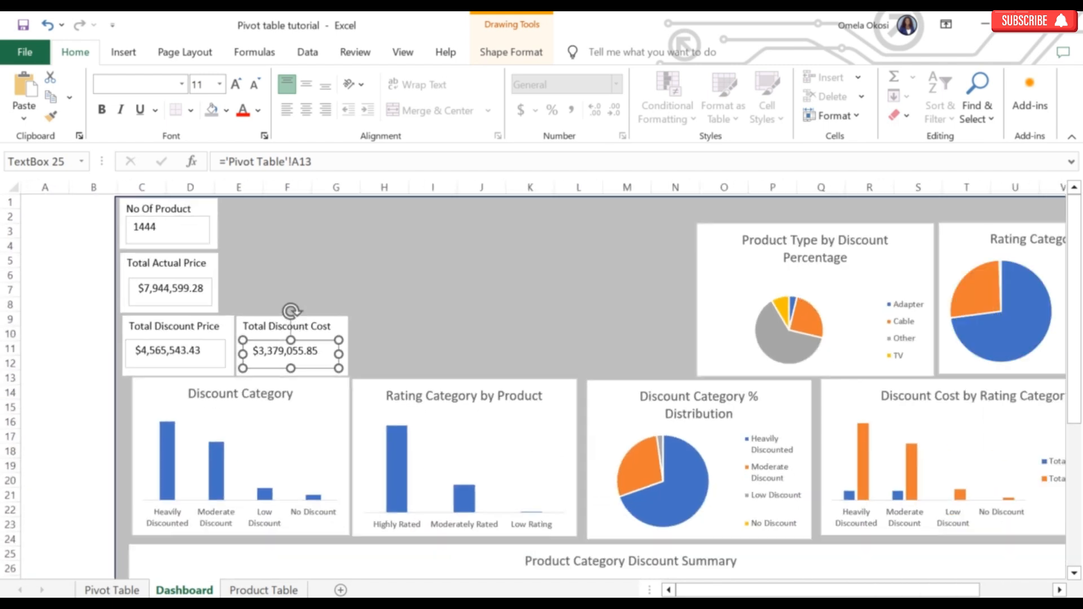
{"action": "scroll", "coordinate": [542, 377], "scroll_direction": "down", "scroll_amount": 1}
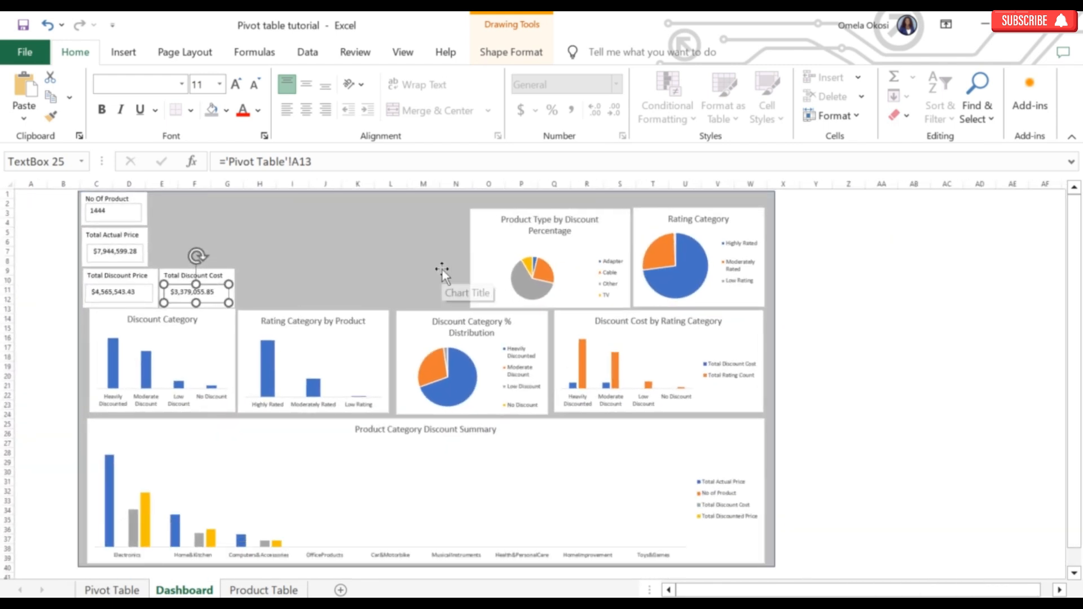
{"action": "left_click", "coordinate": [261, 218]}
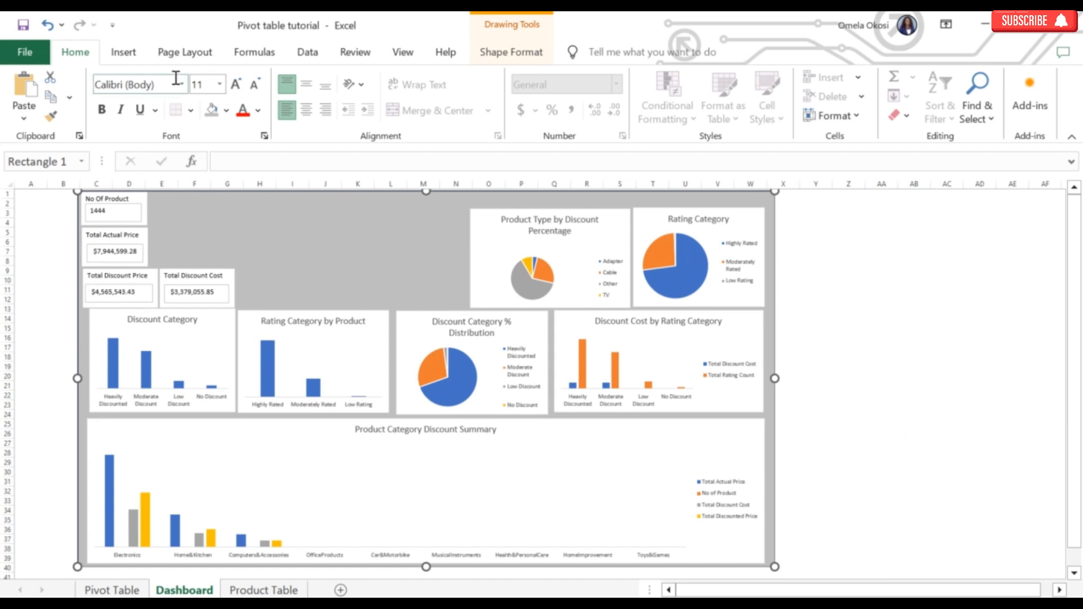
{"action": "left_click", "coordinate": [124, 56]}
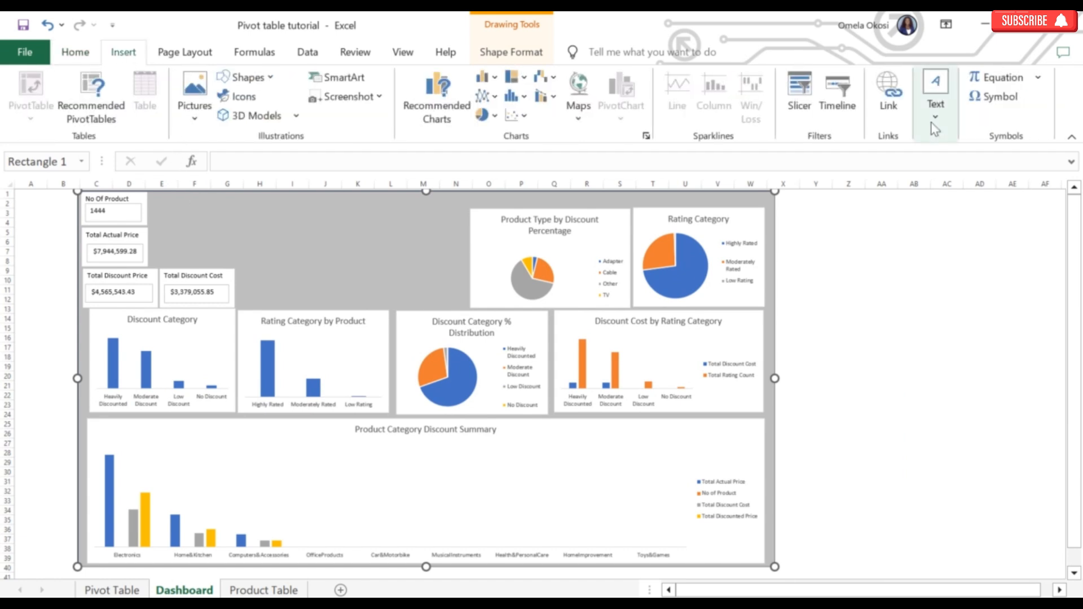
{"action": "left_click", "coordinate": [935, 102]}
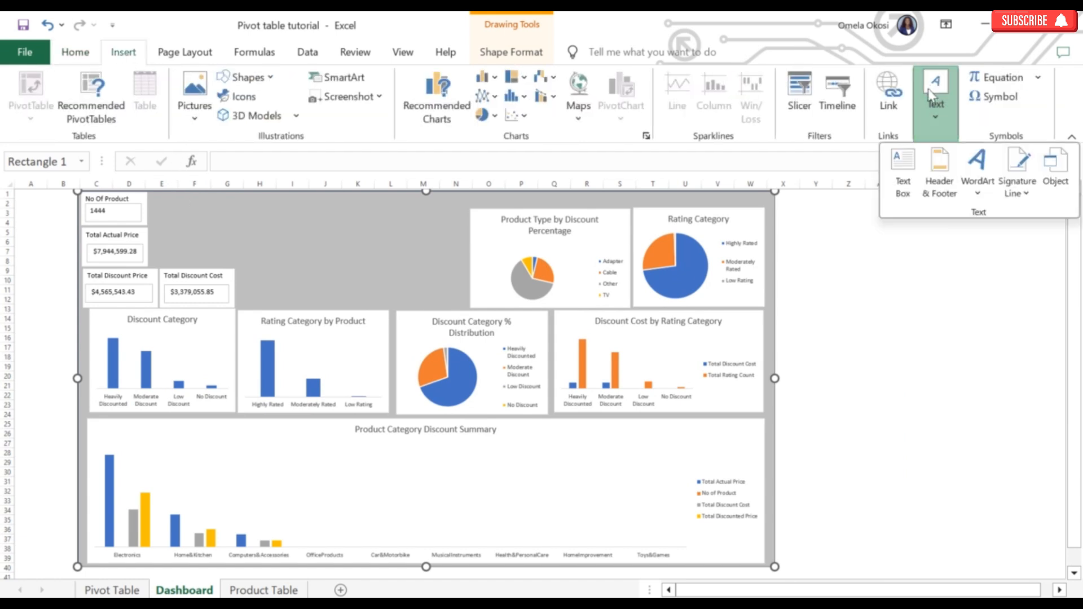
{"action": "left_click", "coordinate": [901, 179]}
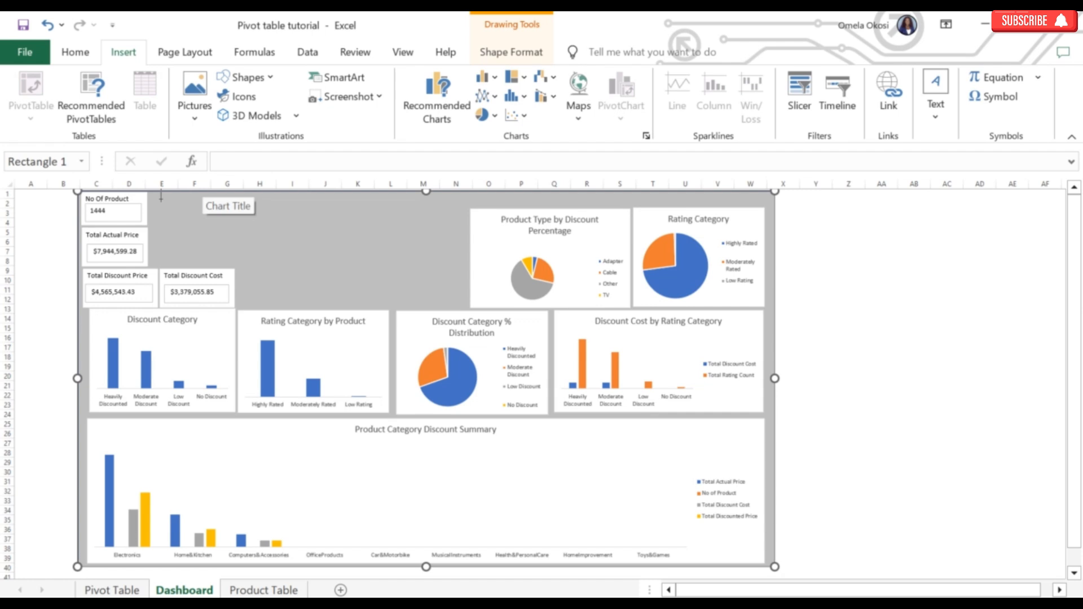
{"action": "left_click_drag", "start_coordinate": [161, 197], "coordinate": [466, 231]}
- Title the box "Price and Dsicount Analytics Dashboard" in 24-point Arial Rounded MT Bold and widen it to fit the text on one line
{"action": "left_click", "coordinate": [220, 84]}
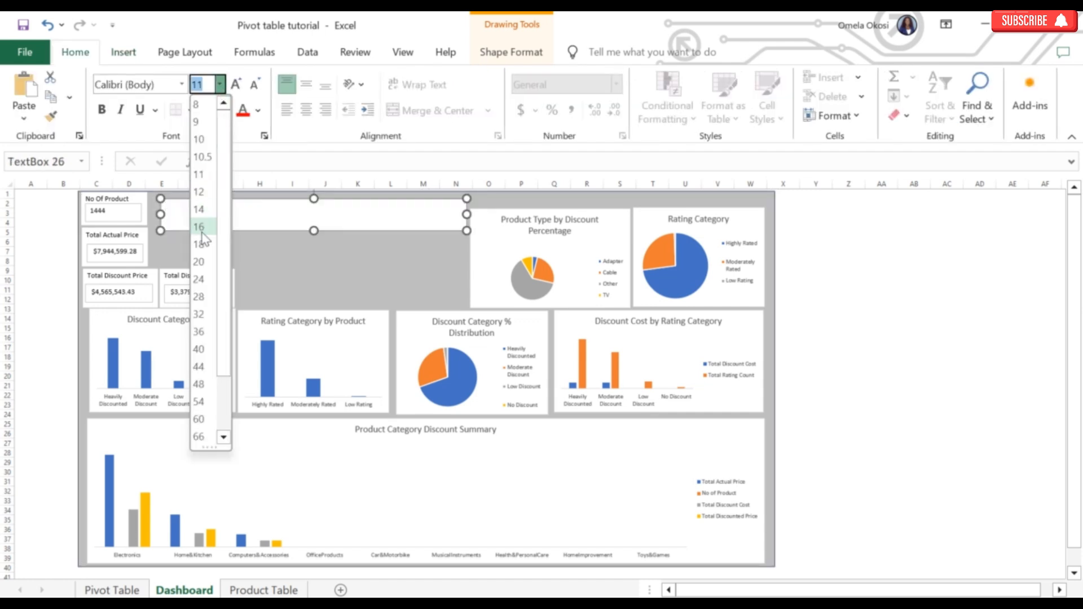
{"action": "left_click", "coordinate": [198, 264]}
{"action": "left_click", "coordinate": [182, 84]}
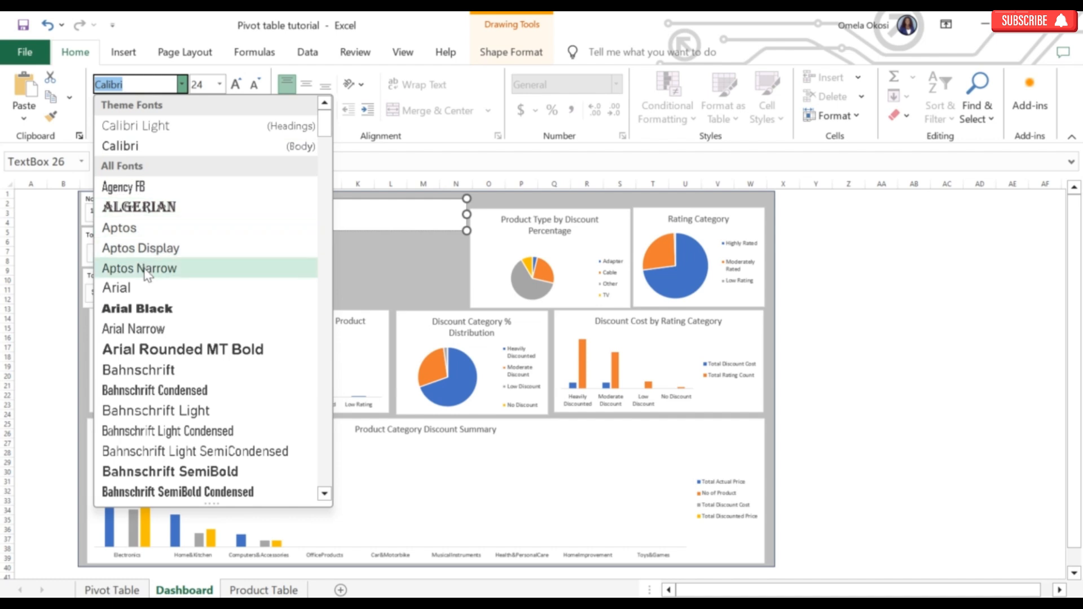
{"action": "left_click", "coordinate": [143, 348]}
{"action": "type", "text": "Price an"}
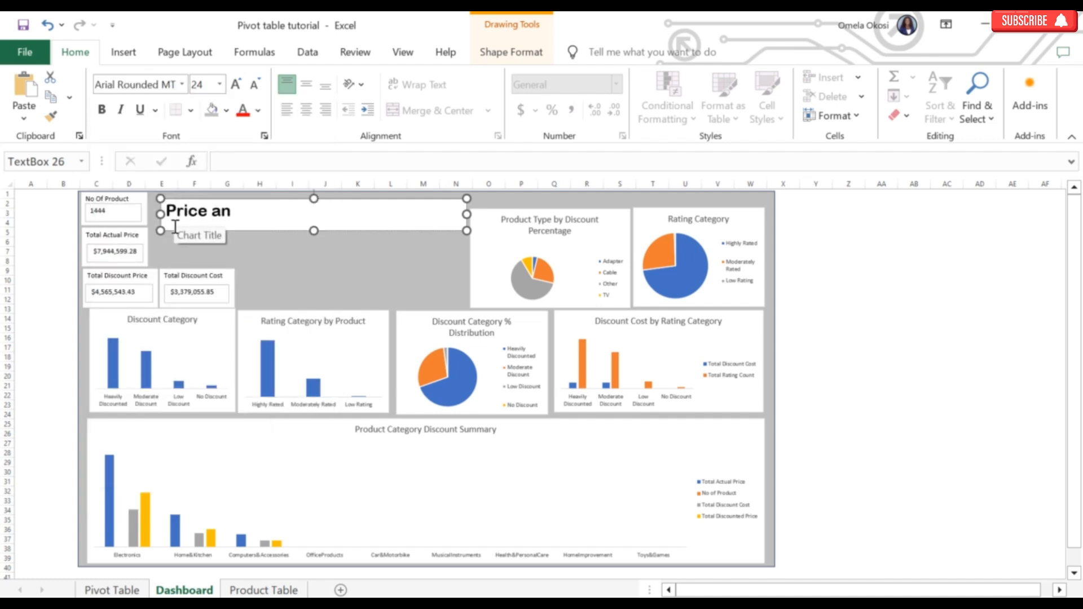
{"action": "type", "text": "d Dsicount Analytics Dashboard"}
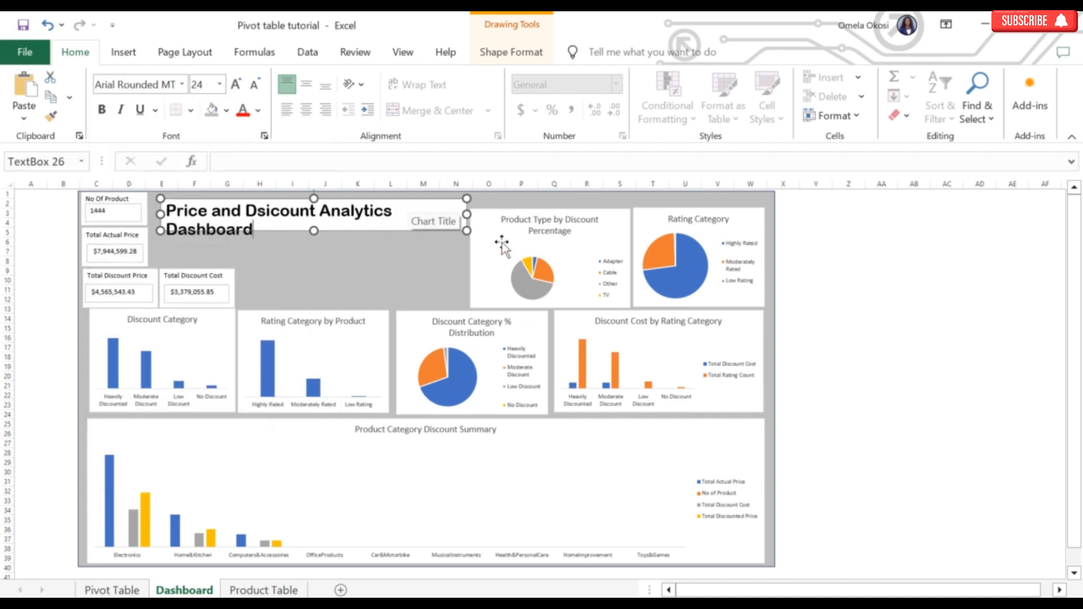
{"action": "left_click_drag", "start_coordinate": [467, 214], "coordinate": [495, 214]}
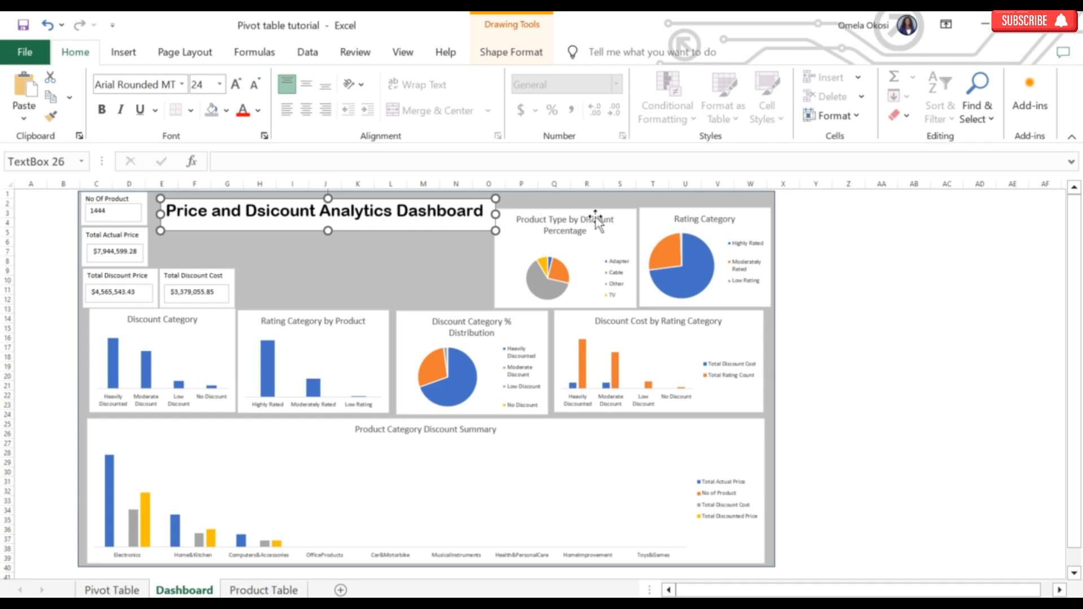
- Stretch the Product Type by Discount Percentage and Rating Category pie charts upward to the dashboard's upper edge
{"action": "left_click", "coordinate": [617, 251]}
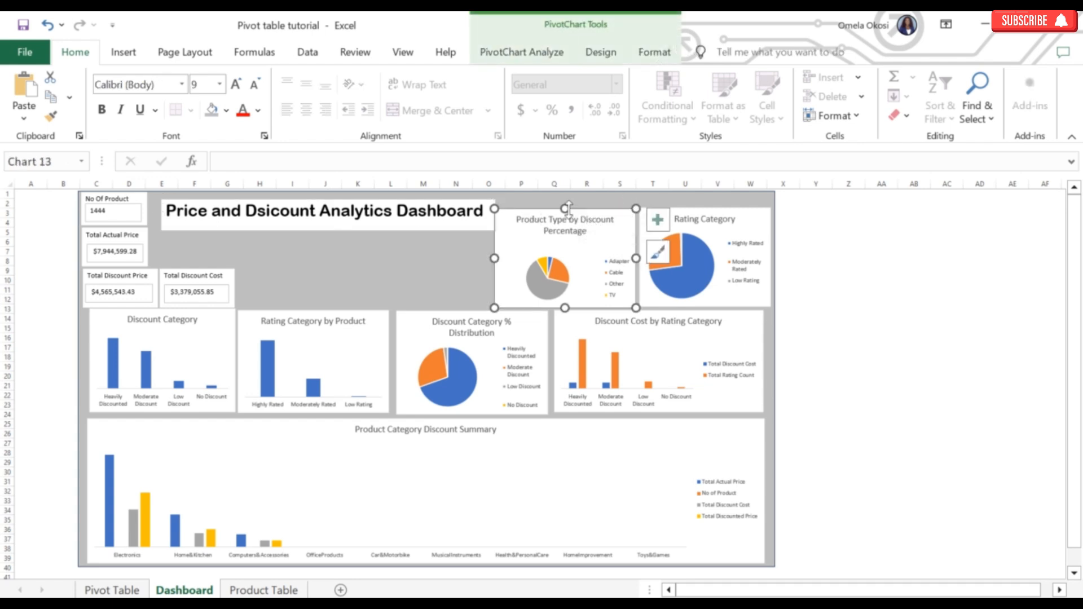
{"action": "left_click_drag", "start_coordinate": [565, 209], "coordinate": [573, 194]}
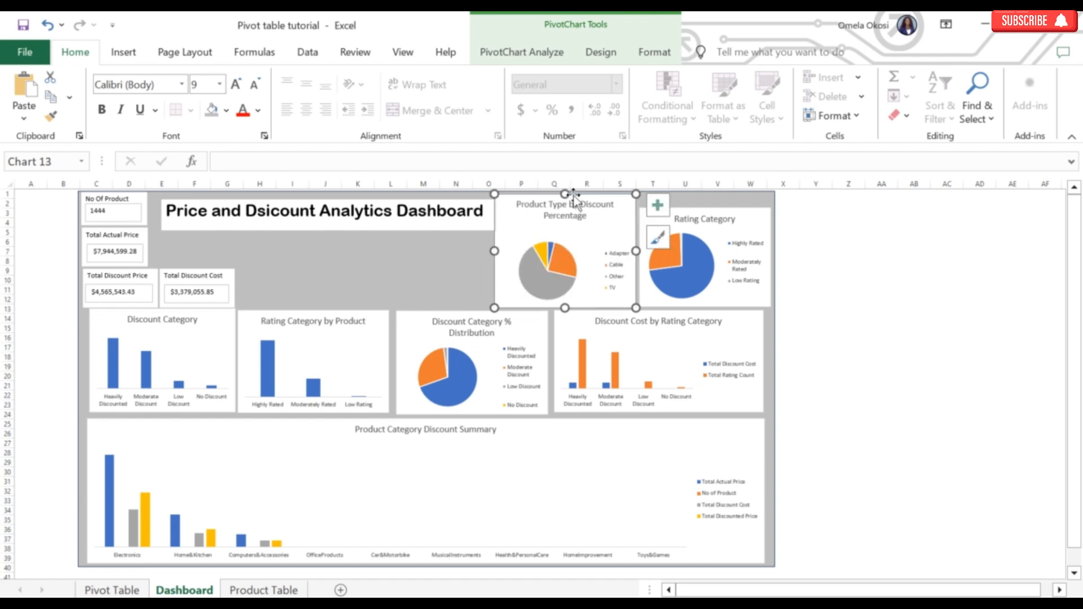
{"action": "left_click", "coordinate": [751, 223]}
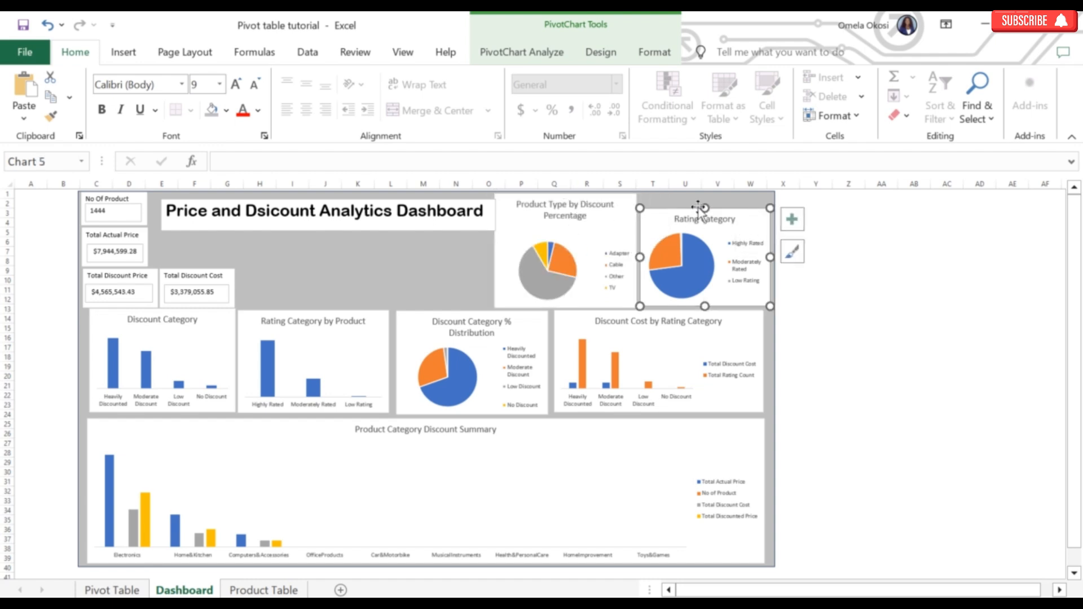
{"action": "left_click_drag", "start_coordinate": [705, 208], "coordinate": [707, 194]}
{"action": "left_click", "coordinate": [326, 284]}
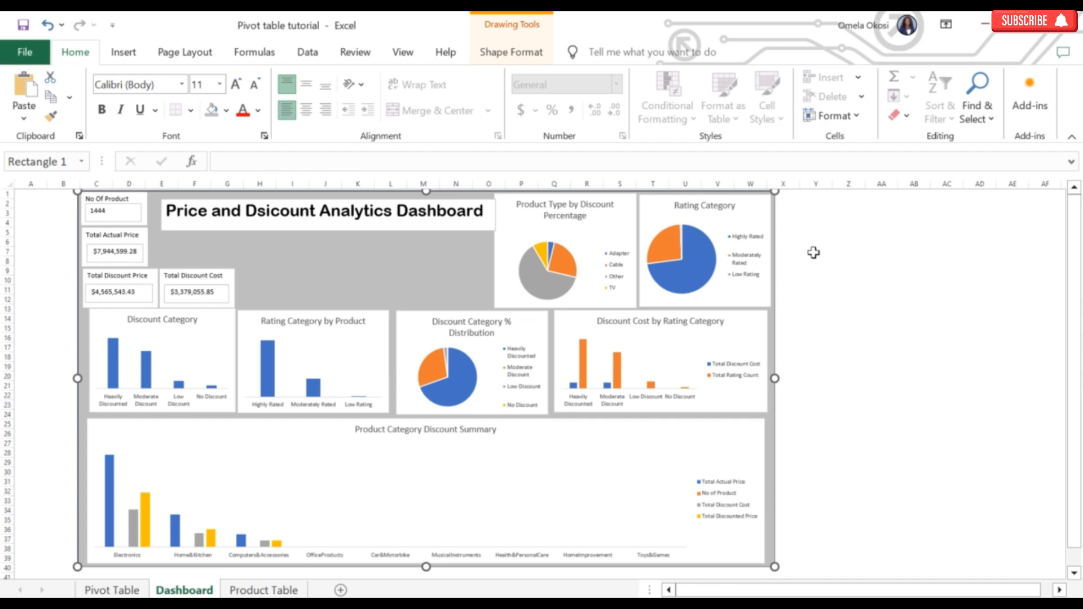
- Move the title box up beside the No Of Product card and remove the outlines of the cards' value boxes
{"action": "left_click", "coordinate": [491, 201]}
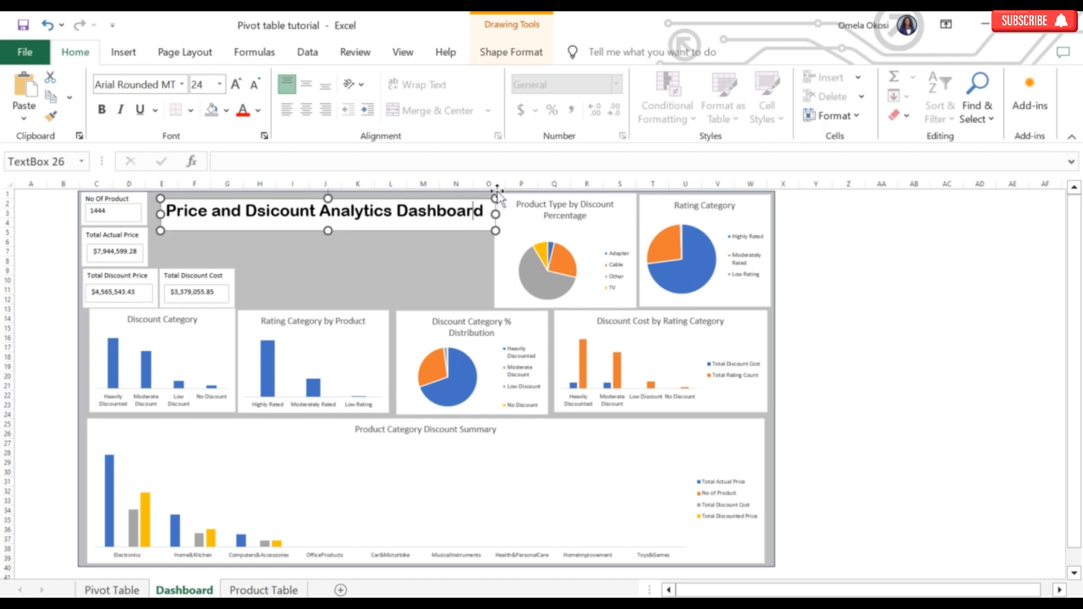
{"action": "mouse_move", "coordinate": [496, 198]}
{"action": "left_mouse_down"}
{"action": "mouse_move", "coordinate": [464, 198]}
{"action": "mouse_move", "coordinate": [480, 196]}
{"action": "left_mouse_up"}
{"action": "left_click", "coordinate": [138, 210]}
- Widen the Product Category Discount Summary chart to the right so it nearly reaches the dashboard background's edge
{"action": "left_click_drag", "start_coordinate": [765, 490], "coordinate": [771, 490]}
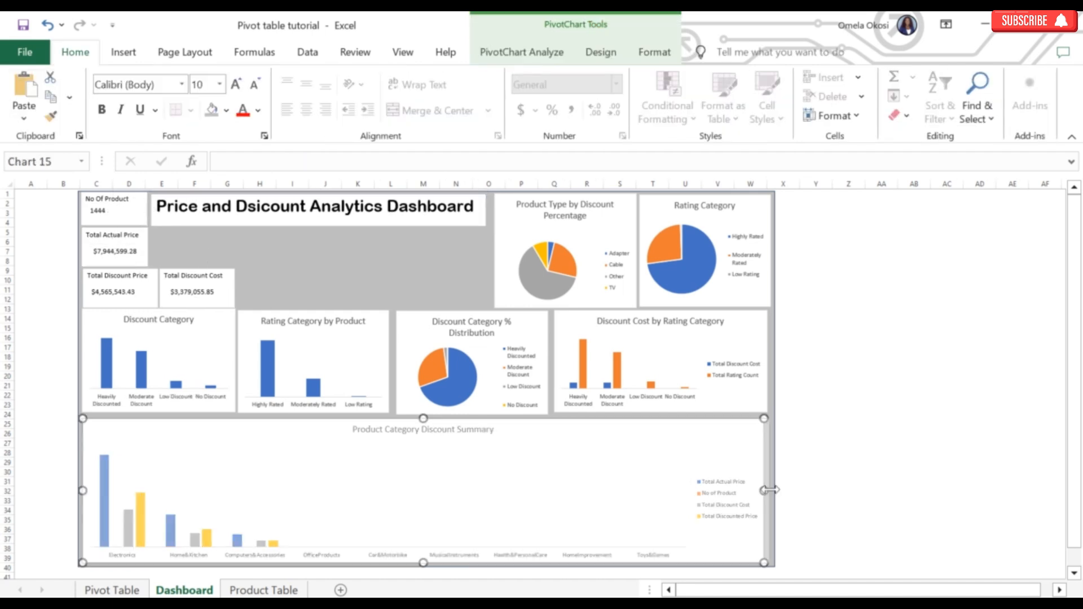
{"action": "left_click", "coordinate": [881, 471]}
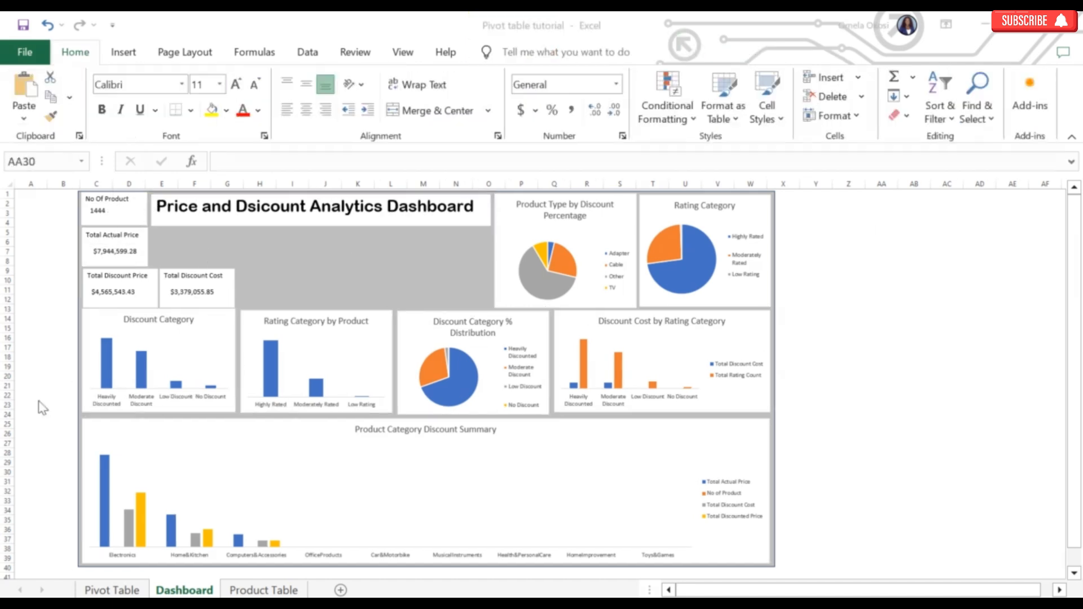
- Correct the misspelled word "Dsicount" in the dashboard title to "Discount"
{"action": "left_click", "coordinate": [256, 210]}
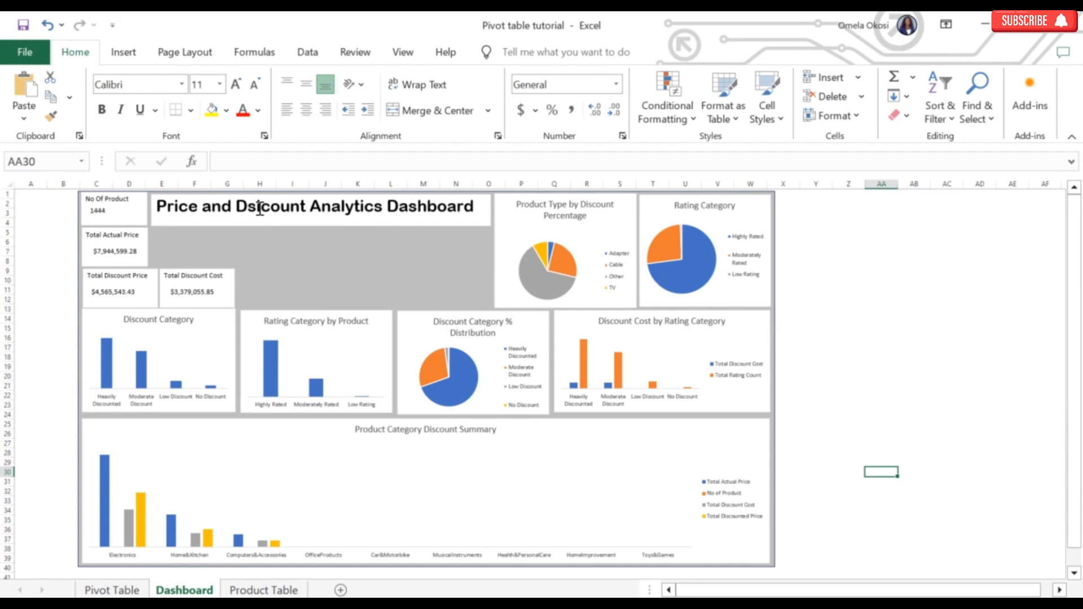
{"action": "left_click", "coordinate": [259, 208]}
{"action": "left_click", "coordinate": [293, 283]}
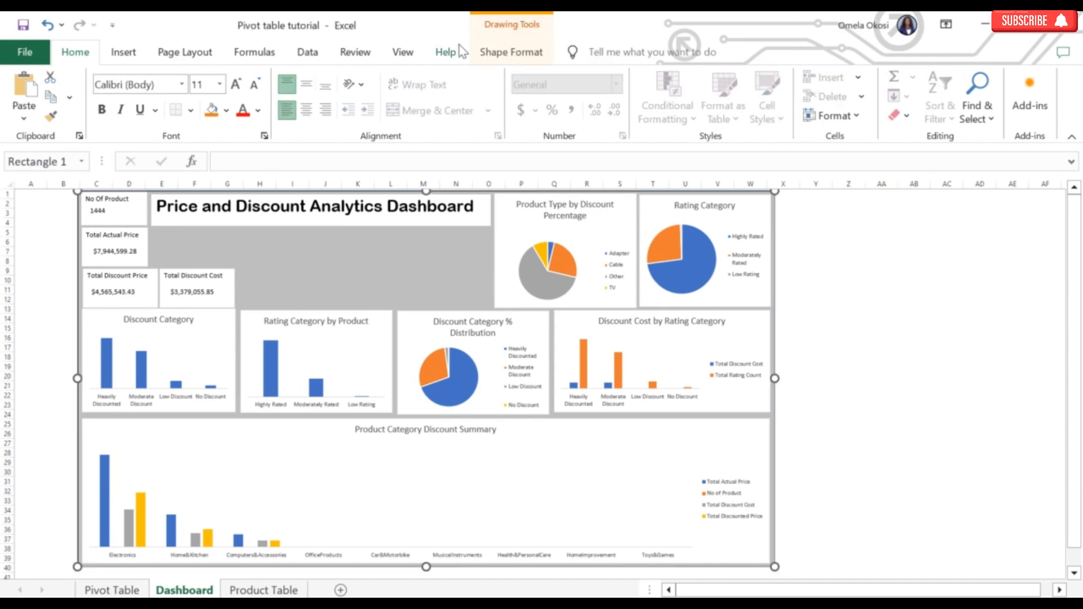
- Insert Discount Category, Product Type and Rating Category slicers for the Product Type by Discount Percentage chart
{"action": "left_click", "coordinate": [502, 228]}
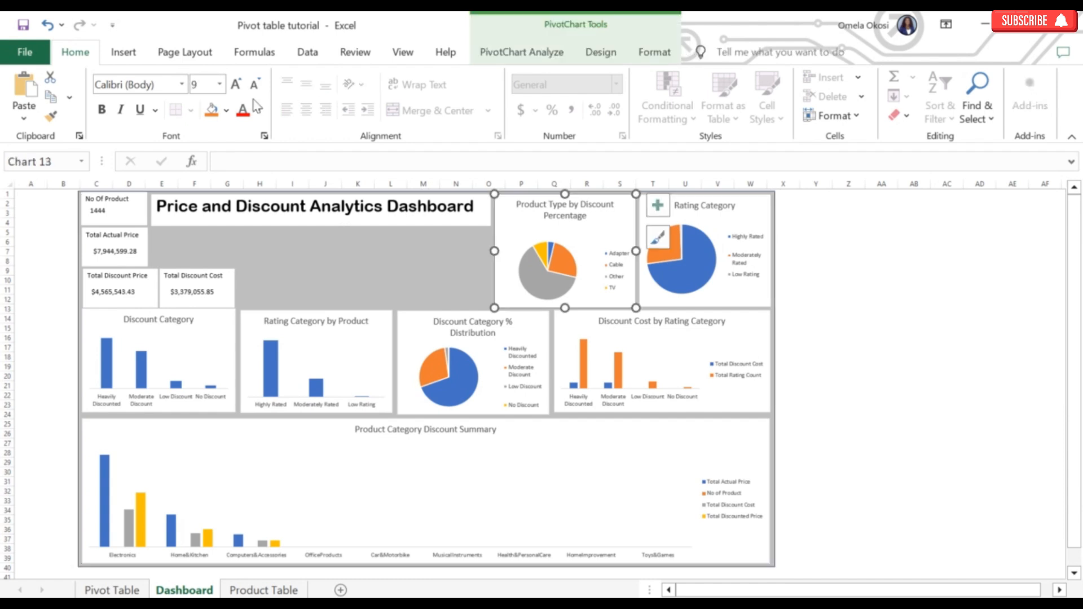
{"action": "left_click", "coordinate": [123, 52]}
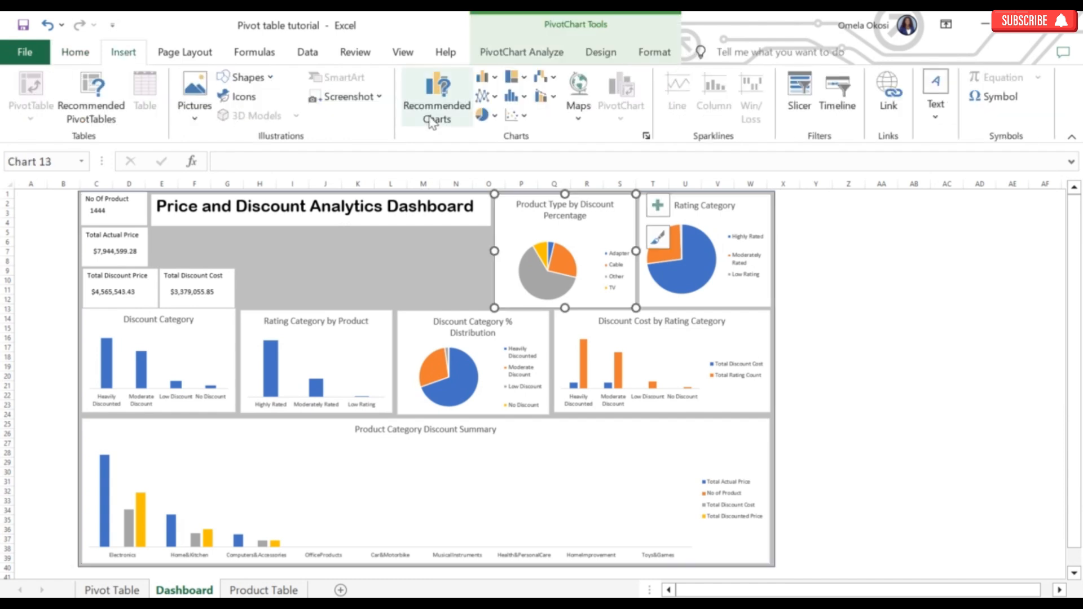
{"action": "left_click", "coordinate": [803, 87]}
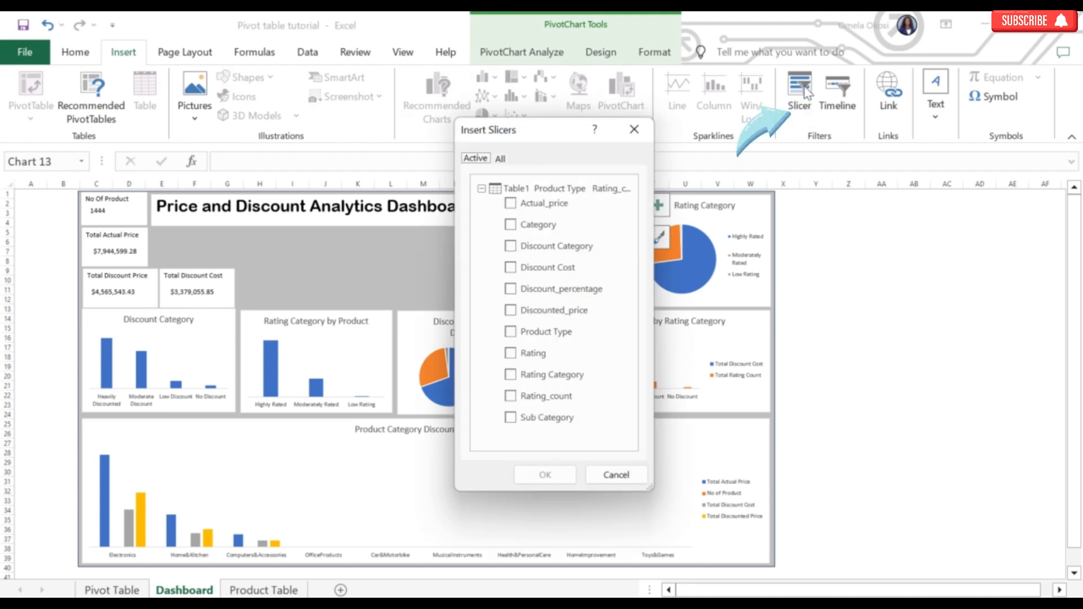
{"action": "left_click", "coordinate": [511, 248]}
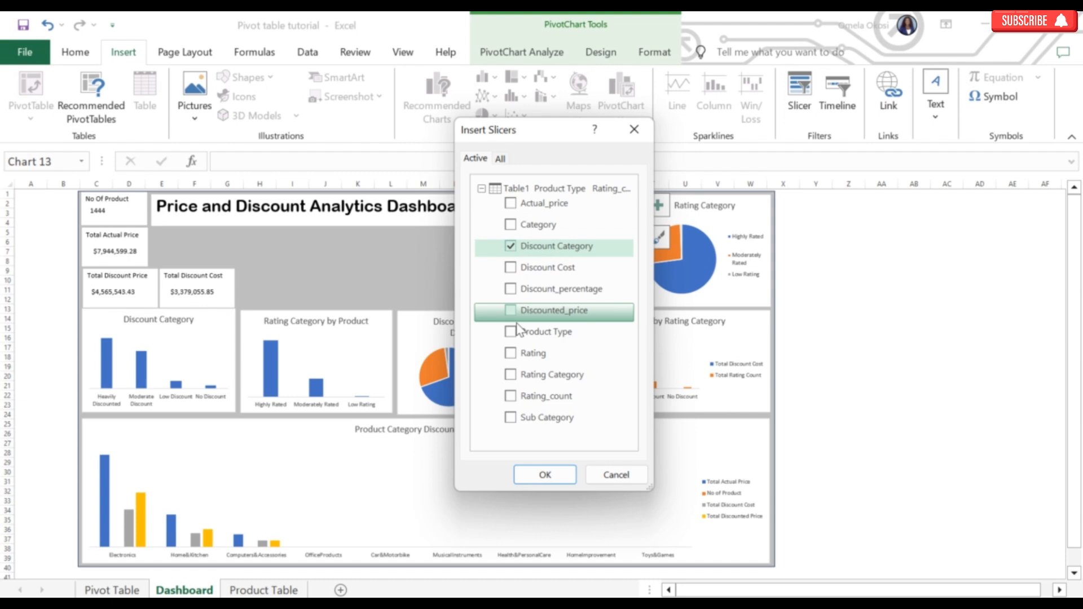
{"action": "left_click", "coordinate": [511, 332]}
{"action": "left_click", "coordinate": [510, 375]}
{"action": "left_click", "coordinate": [545, 474]}
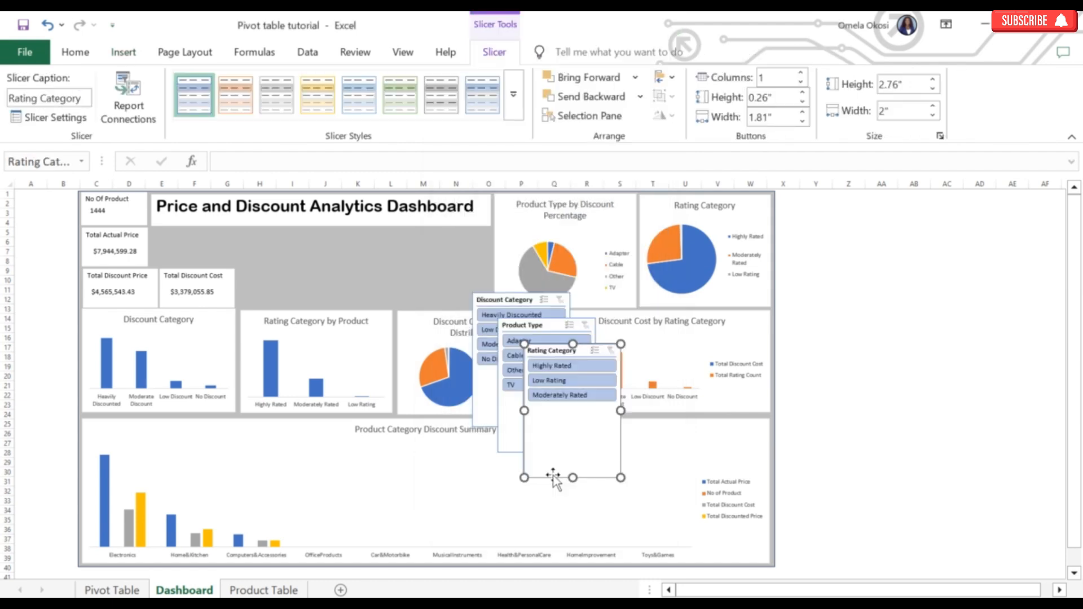
- Move the Discount Category slicer clear of the dashboard, hide its header and arrange its buttons in 4 columns
{"action": "left_click", "coordinate": [530, 300]}
{"action": "left_click_drag", "start_coordinate": [530, 300], "coordinate": [877, 253]}
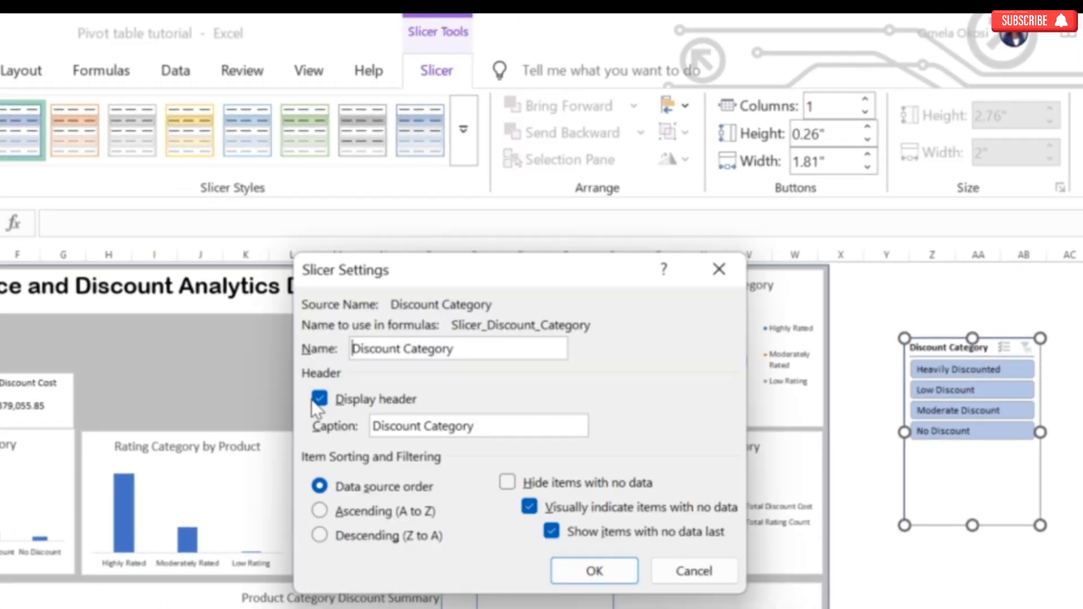
{"action": "left_click", "coordinate": [317, 400]}
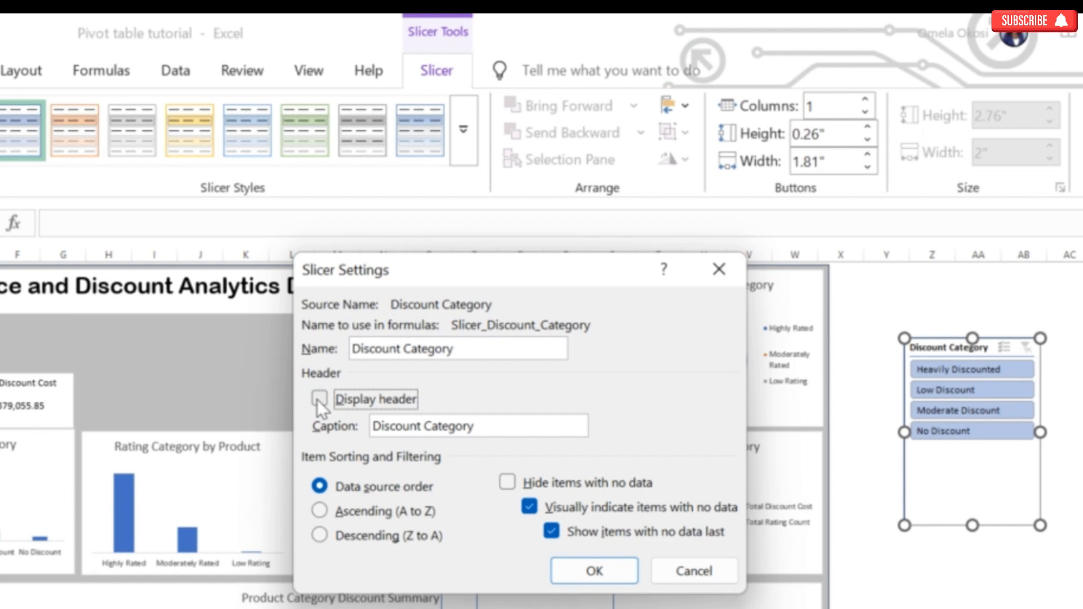
{"action": "left_click", "coordinate": [593, 571]}
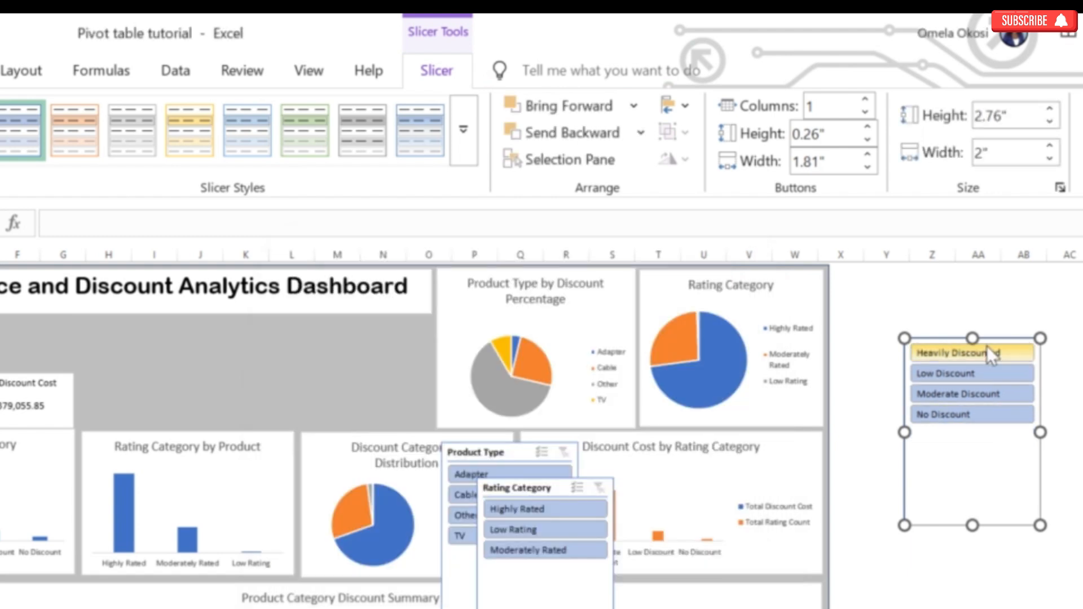
{"action": "left_click", "coordinate": [834, 109]}
{"action": "type", "text": "4"}
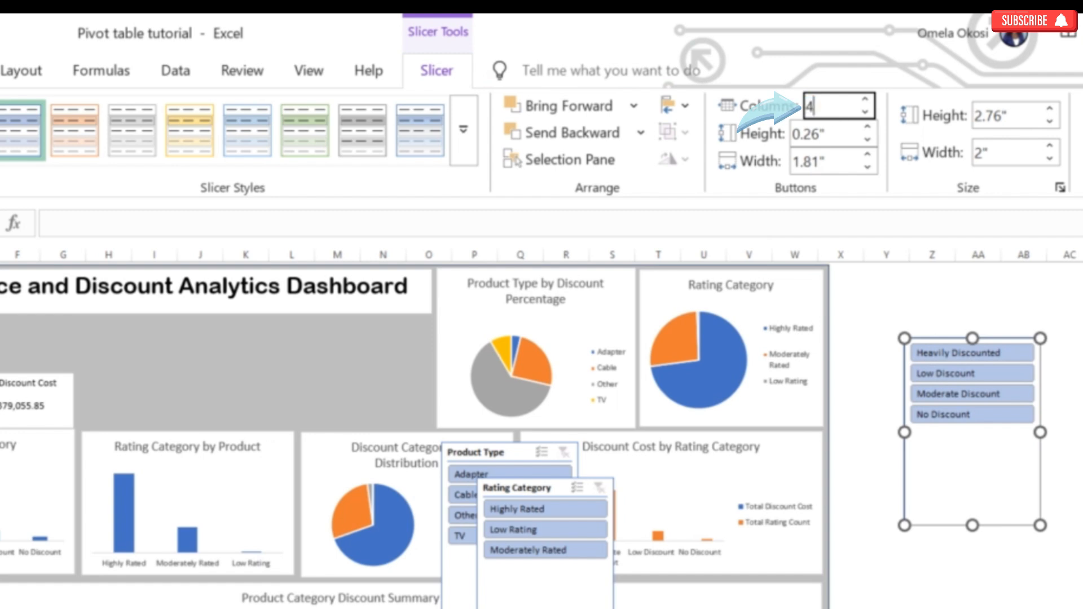
{"action": "key", "text": "Return"}
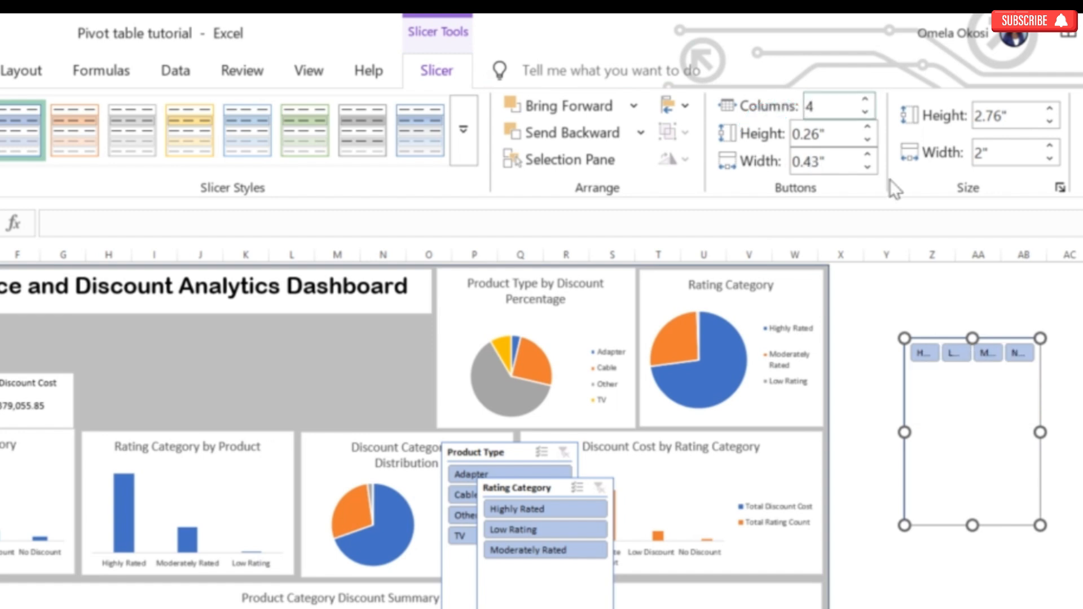
- Fit the Discount Category slicer beneath the dashboard title at about 0.44" by 6.77" and apply the dark blue slicer style
{"action": "left_click_drag", "start_coordinate": [904, 432], "coordinate": [631, 432]}
{"action": "left_click_drag", "start_coordinate": [836, 525], "coordinate": [205, 327]}
{"action": "left_click_drag", "start_coordinate": [373, 330], "coordinate": [427, 330]}
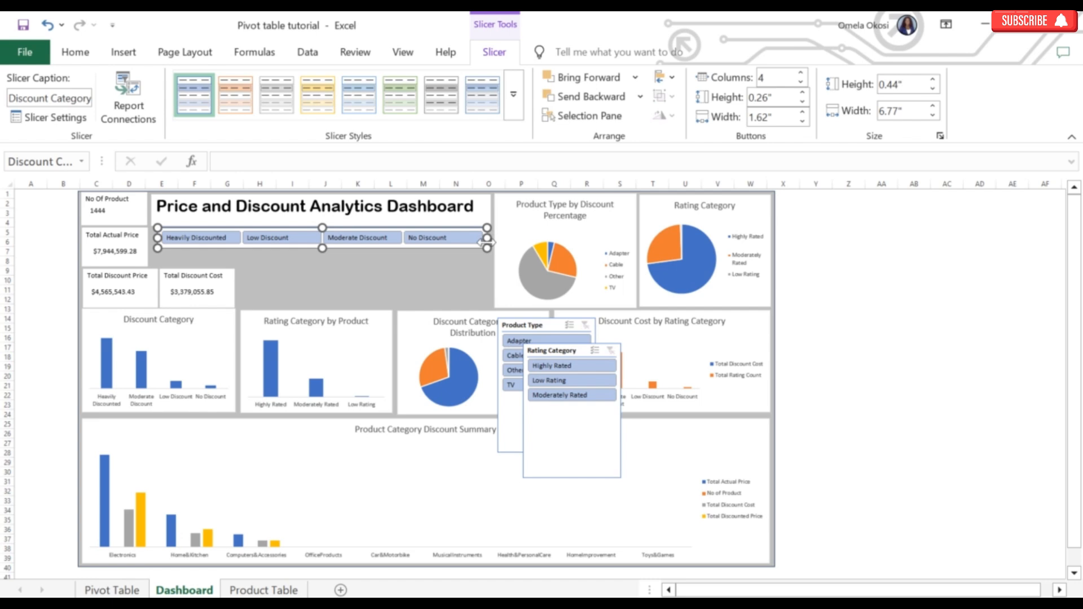
{"action": "left_click", "coordinate": [514, 101]}
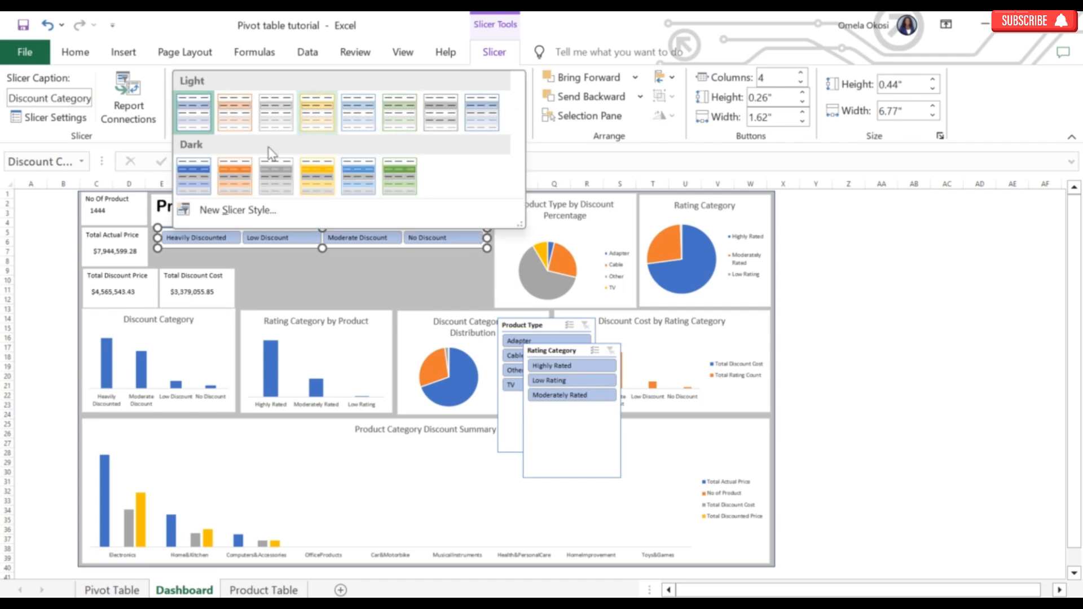
{"action": "left_click", "coordinate": [202, 173]}
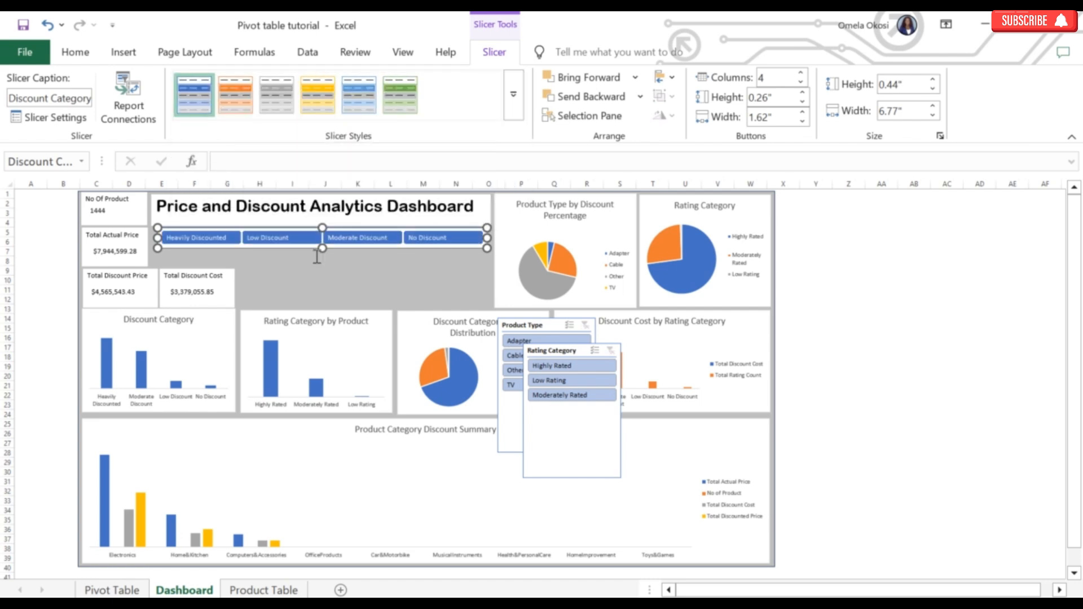
- Hide the Product Type slicer's header and arrange its buttons in 4 columns
{"action": "left_click", "coordinate": [529, 327]}
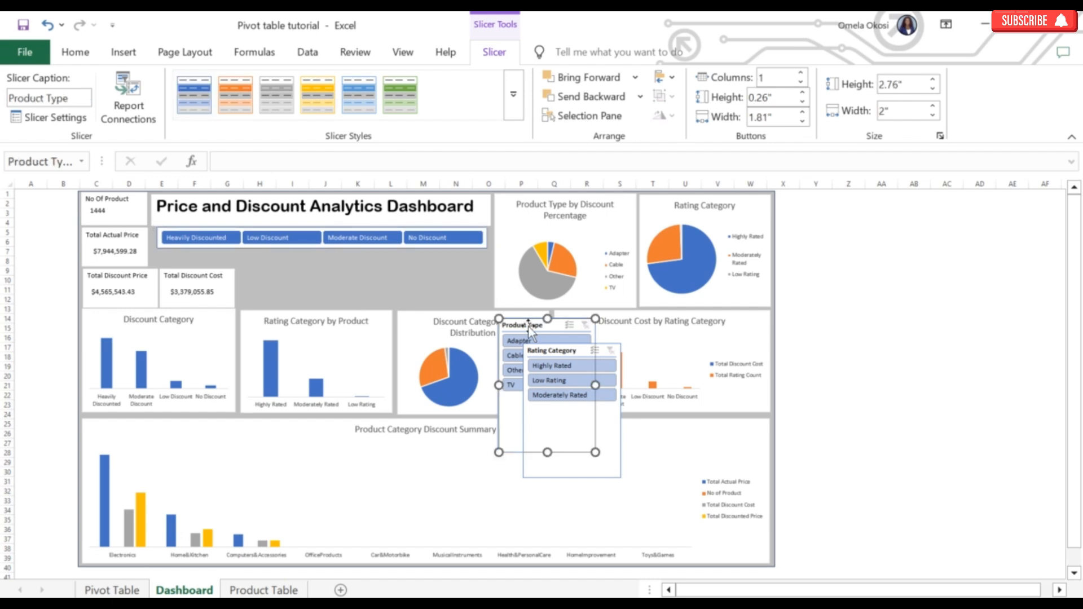
{"action": "left_click", "coordinate": [56, 118]}
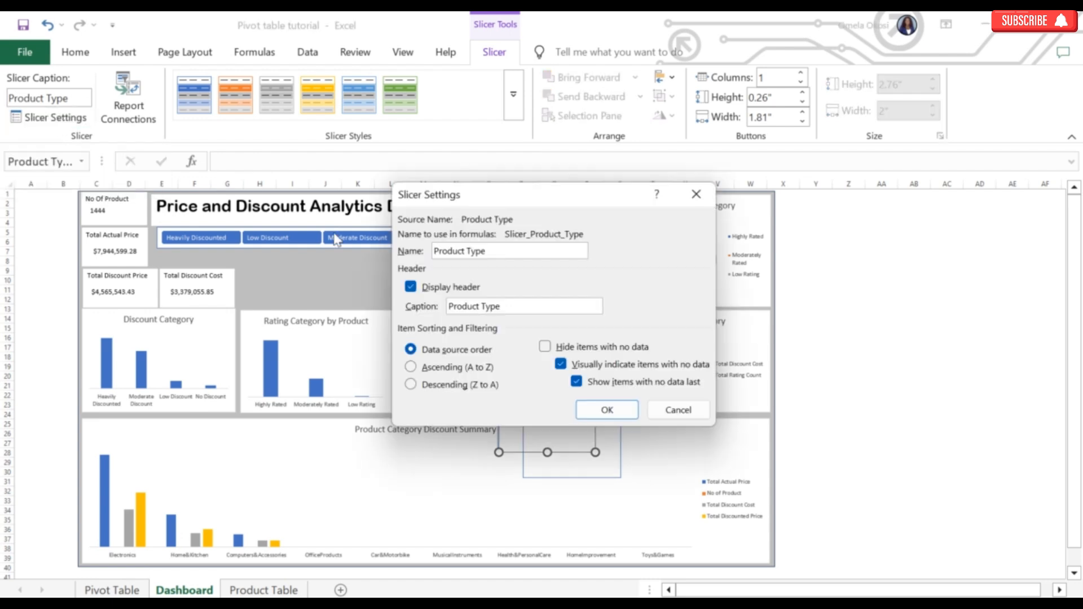
{"action": "left_click", "coordinate": [410, 286]}
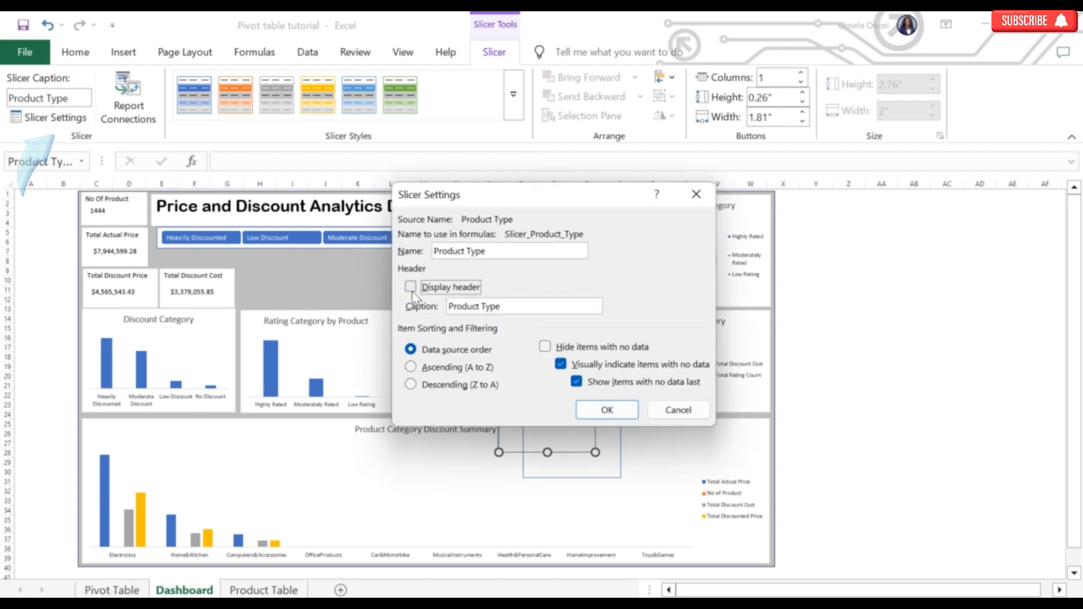
{"action": "left_click", "coordinate": [595, 410]}
{"action": "left_click", "coordinate": [782, 78]}
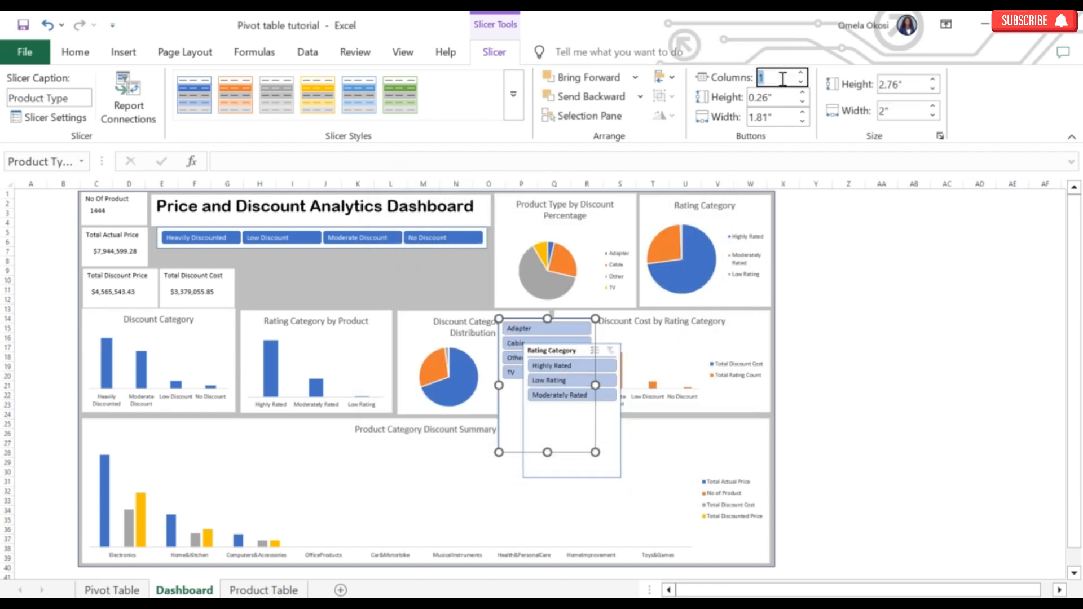
{"action": "key", "text": "BackSpace"}
{"action": "type", "text": "4"}
{"action": "key", "text": "Return"}
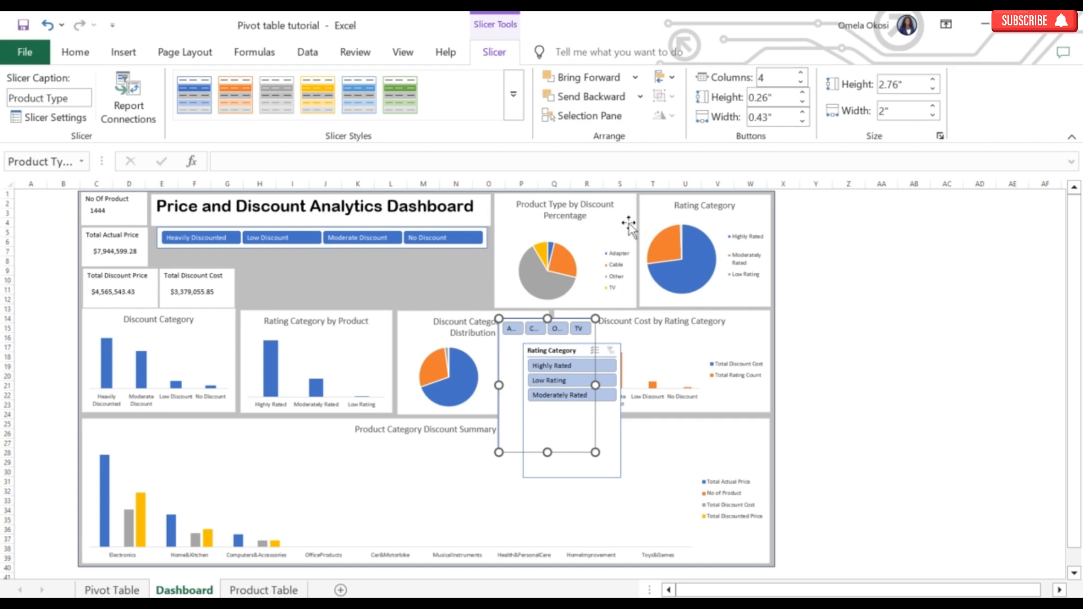
- Resize the Product Type slicer to about 0.38" high by 5.96" wide and place it directly beneath the Discount Category slicer
{"action": "left_click_drag", "start_coordinate": [497, 386], "coordinate": [306, 385]}
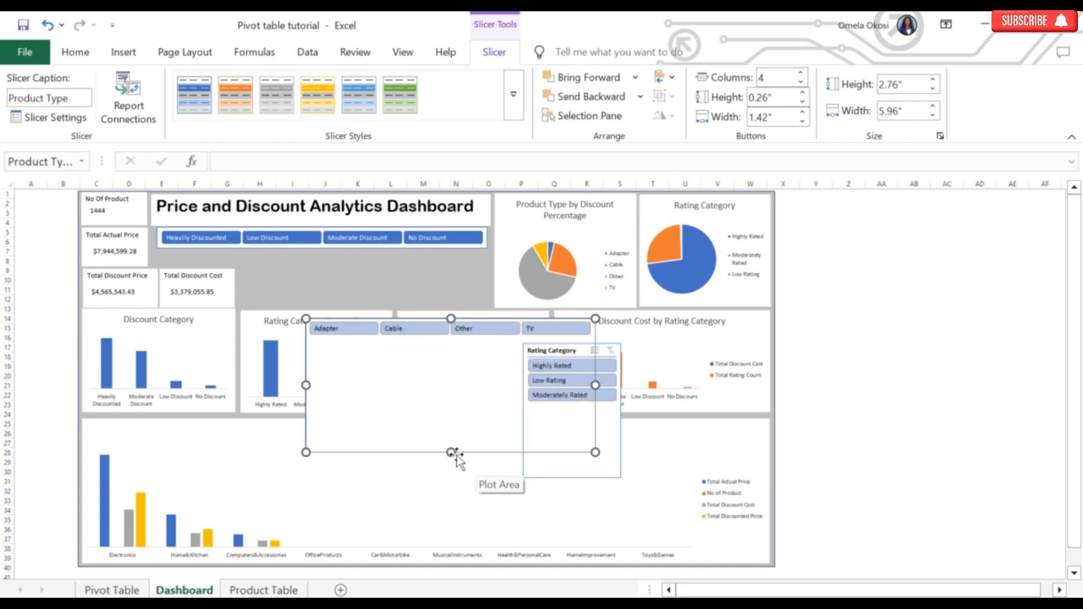
{"action": "left_click_drag", "start_coordinate": [453, 455], "coordinate": [452, 338]}
{"action": "left_click_drag", "start_coordinate": [448, 316], "coordinate": [427, 266]}
{"action": "key", "text": "ctrl+z"}
{"action": "left_click", "coordinate": [439, 308]}
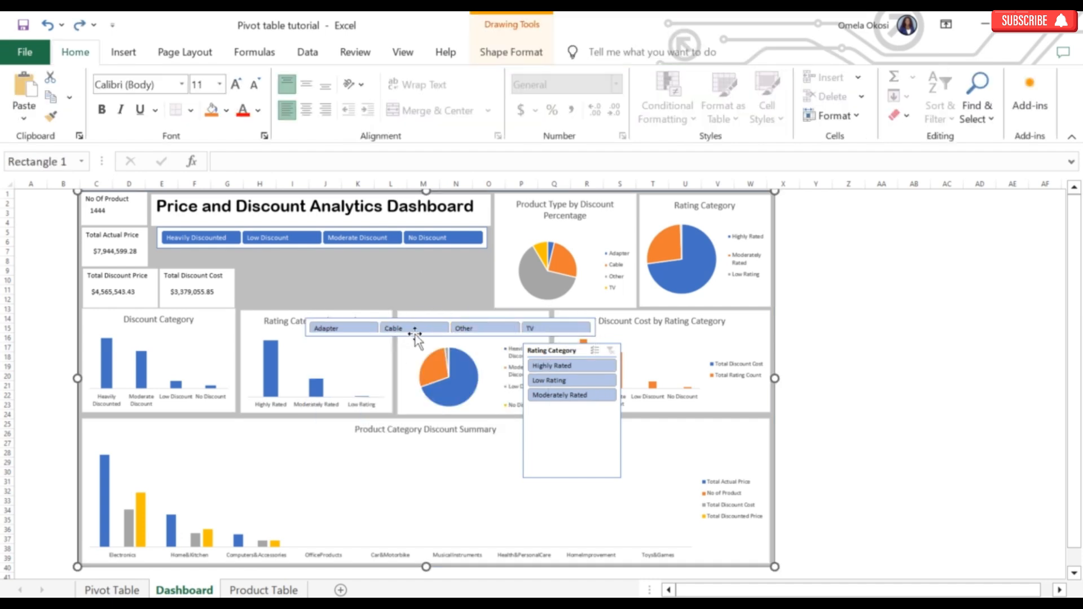
{"action": "mouse_move", "coordinate": [414, 335]}
{"action": "left_mouse_down"}
{"action": "mouse_move", "coordinate": [266, 261]}
{"action": "mouse_move", "coordinate": [306, 268]}
{"action": "left_mouse_up"}
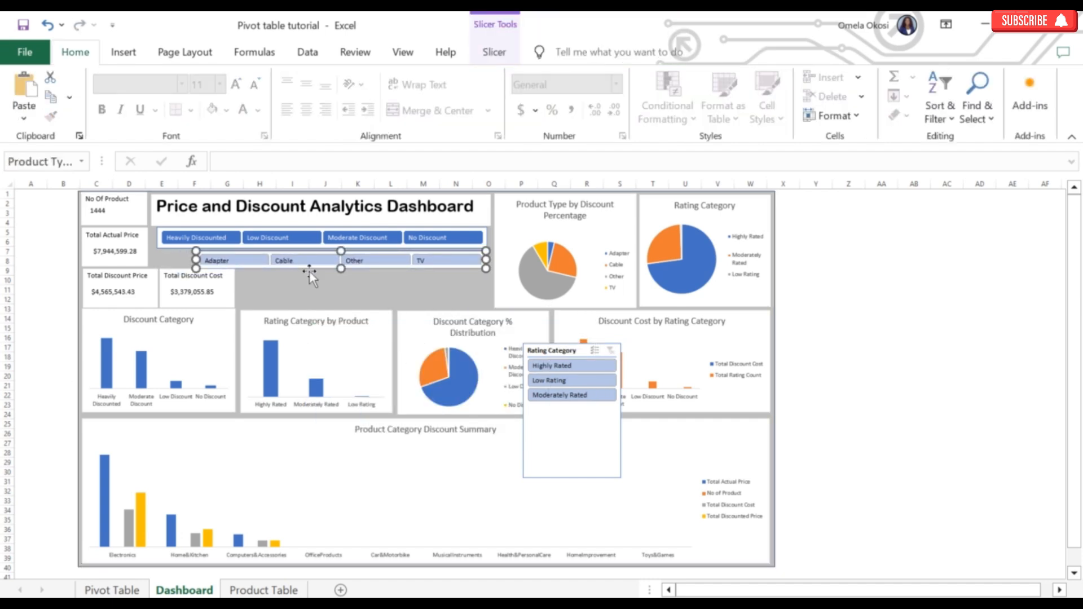
- Hide the Rating Category slicer's header and arrange its buttons in 3 columns
{"action": "left_click", "coordinate": [556, 351]}
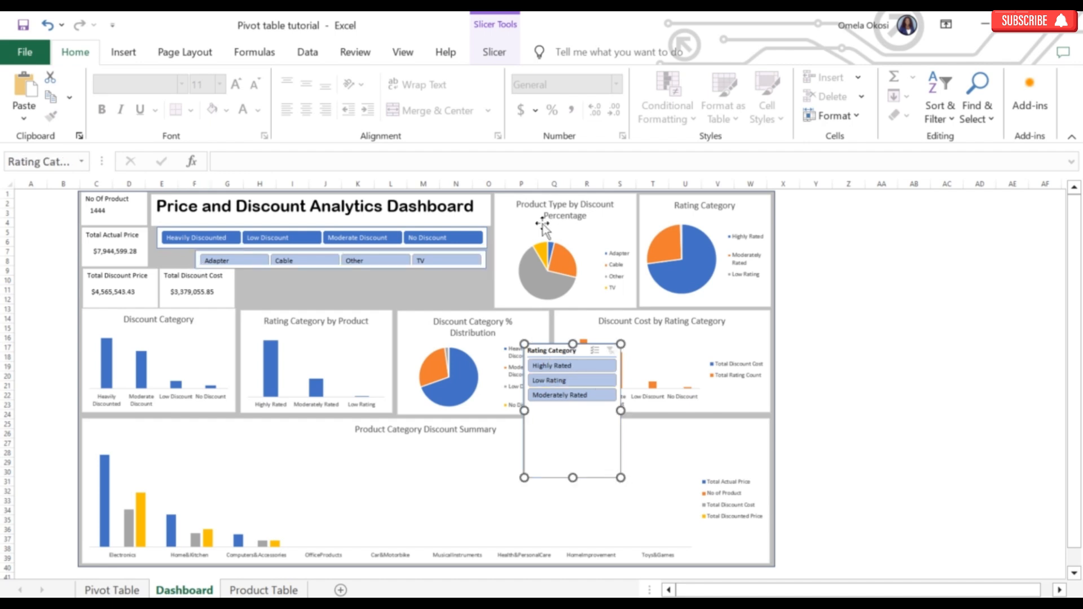
{"action": "left_click", "coordinate": [494, 52]}
{"action": "left_click", "coordinate": [55, 117]}
{"action": "left_click", "coordinate": [411, 287]}
{"action": "left_click", "coordinate": [607, 409]}
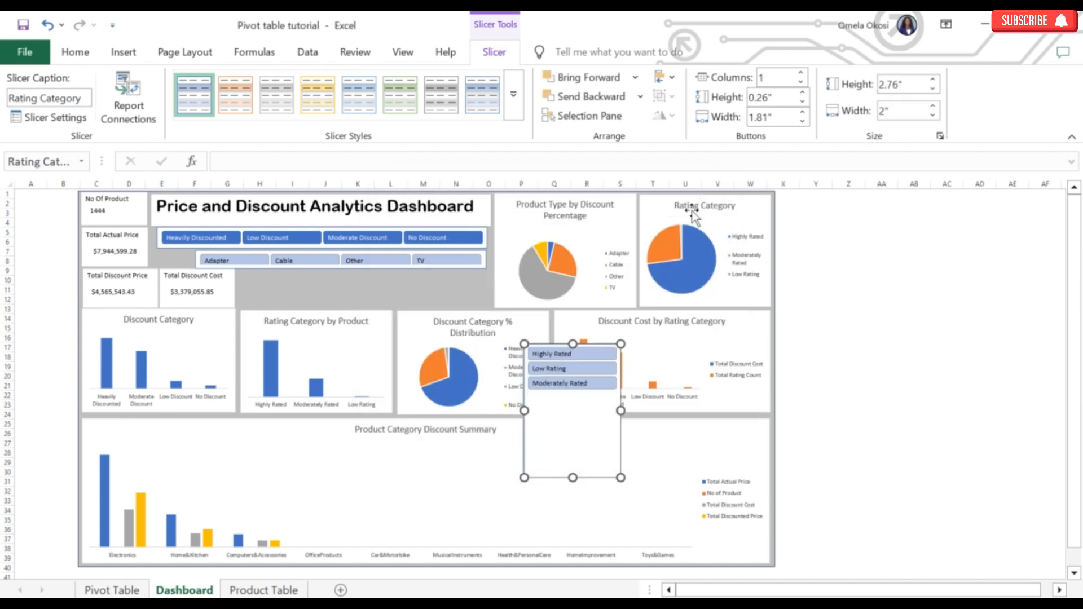
{"action": "left_click", "coordinate": [776, 78]}
{"action": "type", "text": "3"}
{"action": "key", "text": "Return"}
- Fit the Rating Category slicer beneath the Product Type slicer at about 0.41" high, widen it to the title's edge and apply the dark blue style
{"action": "left_click_drag", "start_coordinate": [524, 411], "coordinate": [422, 416]}
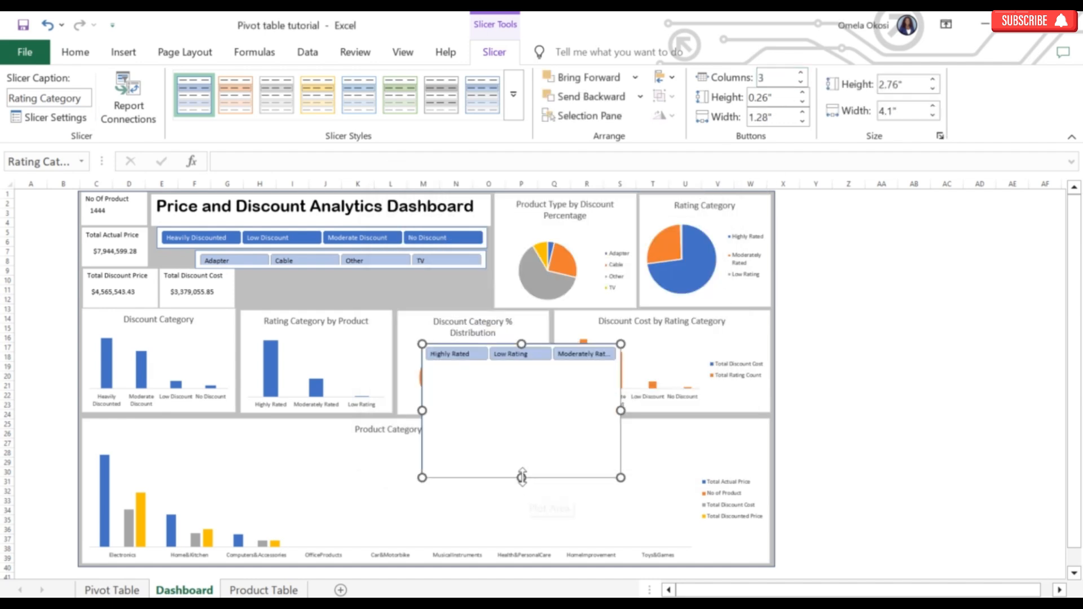
{"action": "left_click_drag", "start_coordinate": [522, 478], "coordinate": [336, 291]}
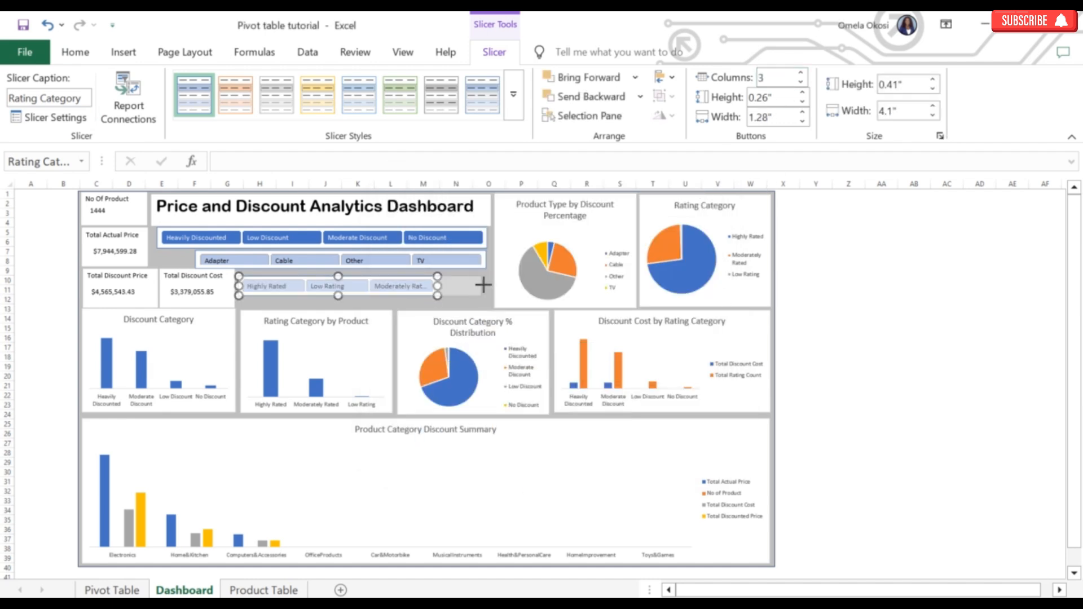
{"action": "left_click_drag", "start_coordinate": [483, 285], "coordinate": [489, 286]}
{"action": "left_click", "coordinate": [513, 94]}
{"action": "left_click", "coordinate": [198, 177]}
- Apply the dark blue style to the Product Type slicer and filter the Discount Category slicer to Heavily Discounted
{"action": "left_click", "coordinate": [483, 260]}
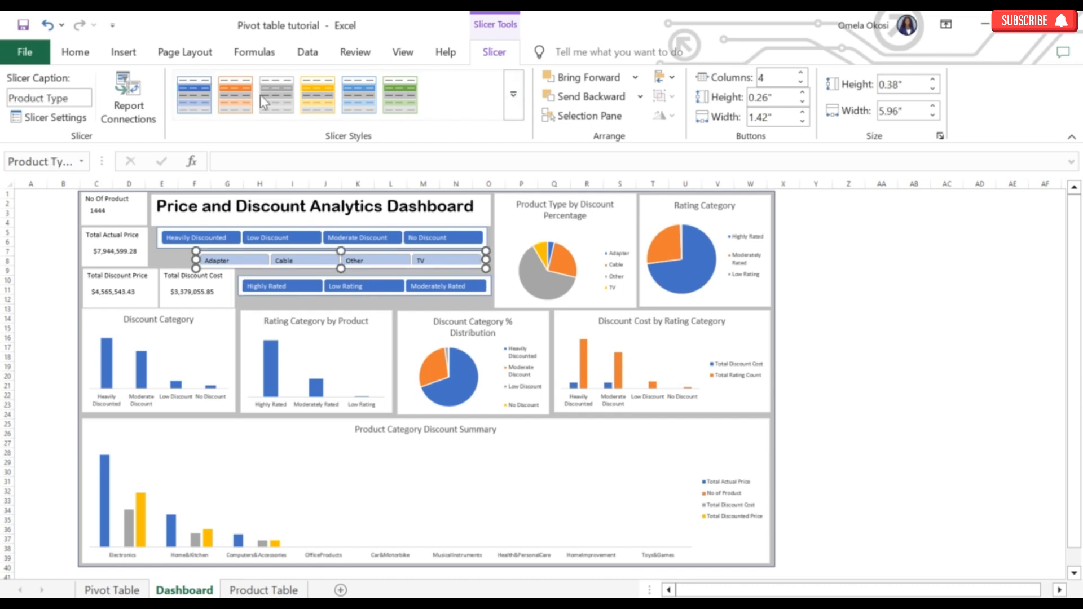
{"action": "left_click", "coordinate": [788, 280]}
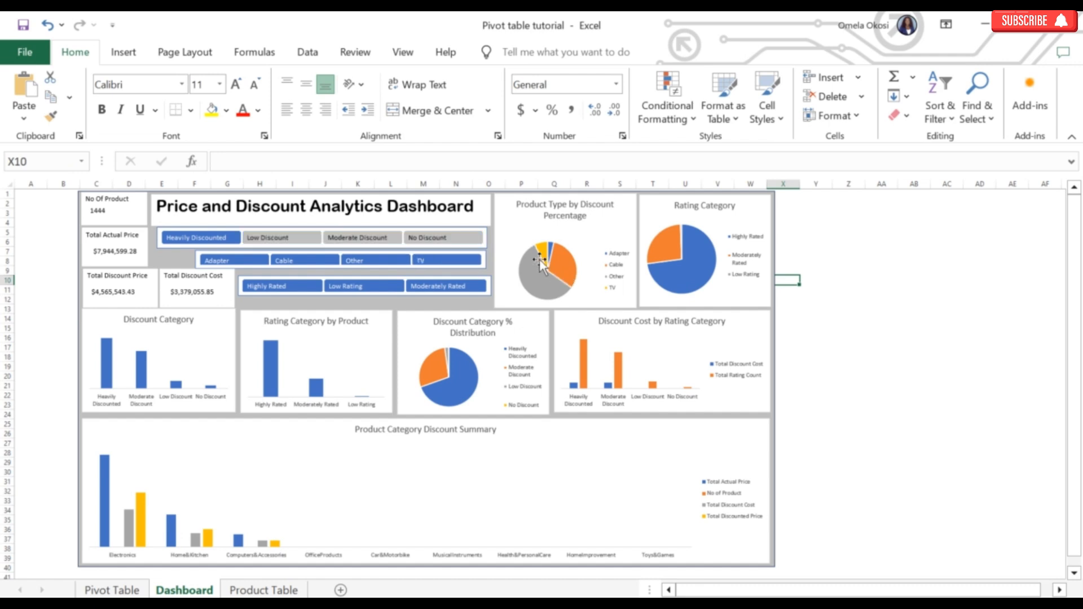
{"action": "mouse_move", "coordinate": [539, 272]}
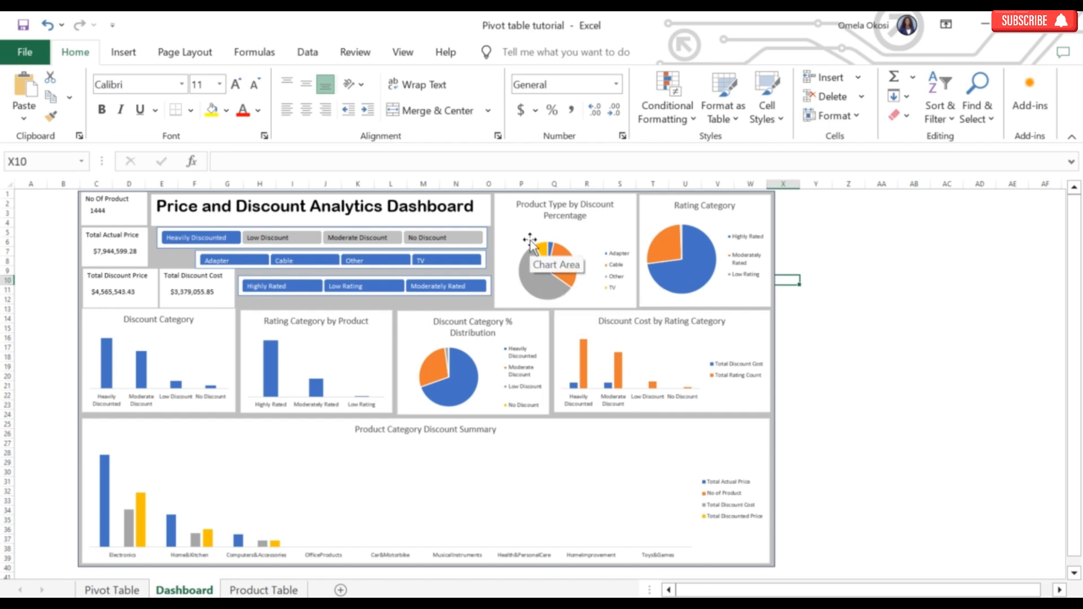
- Connect the Discount Category slicer to PivotTable25 through PivotTable33 and PivotTable35 in its report connections
{"action": "left_click", "coordinate": [482, 241]}
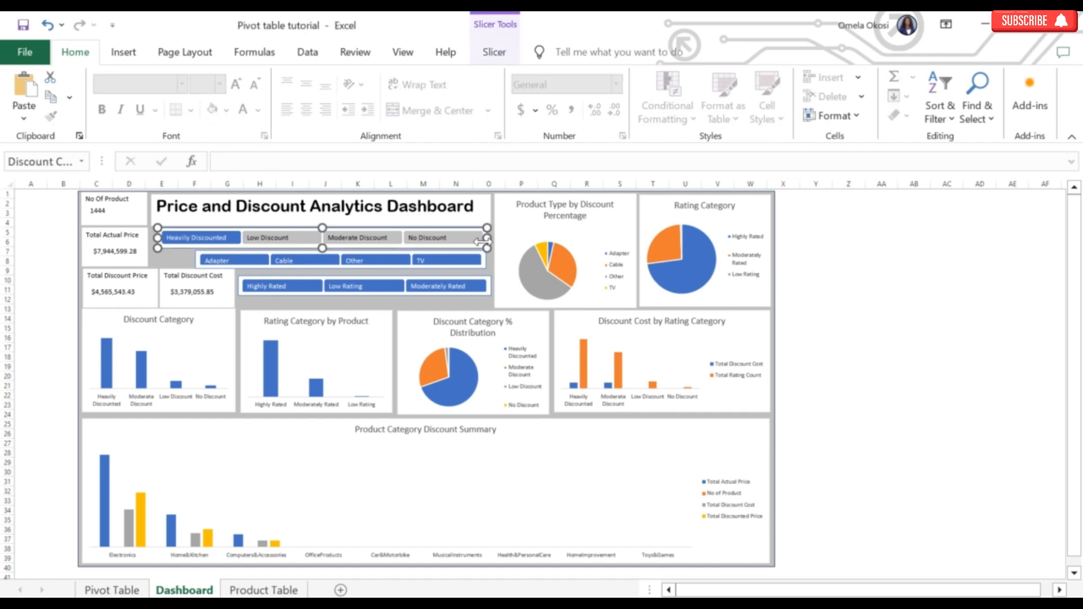
{"action": "left_click", "coordinate": [493, 58]}
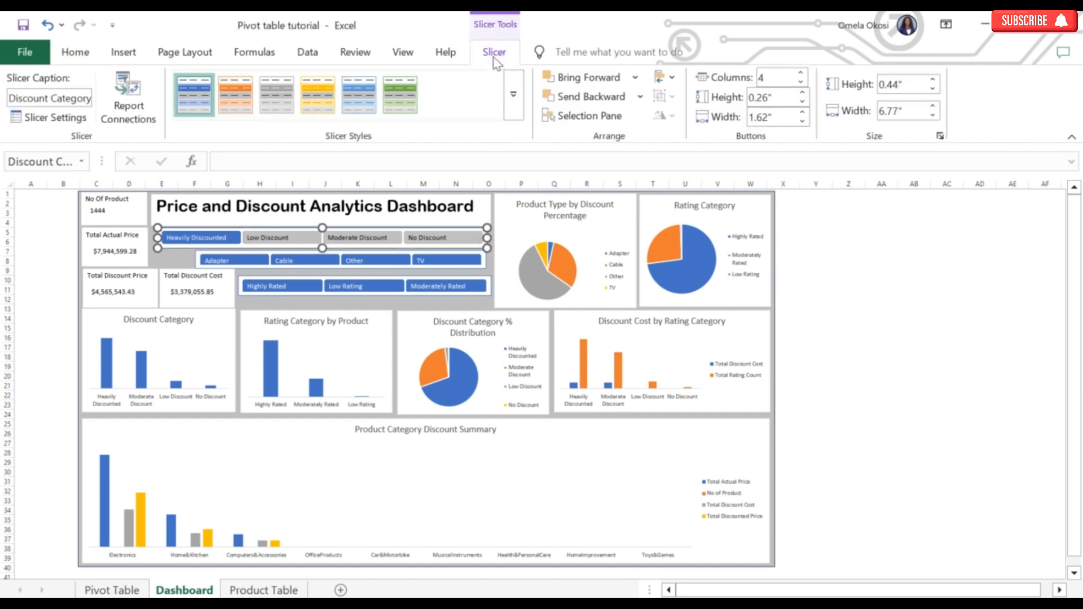
{"action": "left_click", "coordinate": [137, 109]}
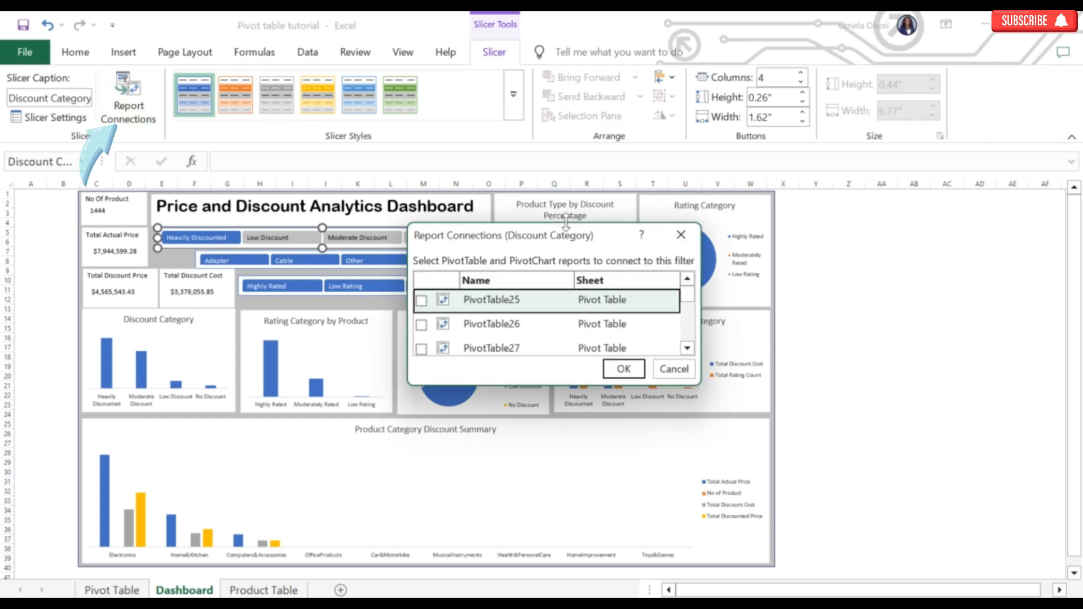
{"action": "left_click_drag", "start_coordinate": [566, 221], "coordinate": [549, 88]}
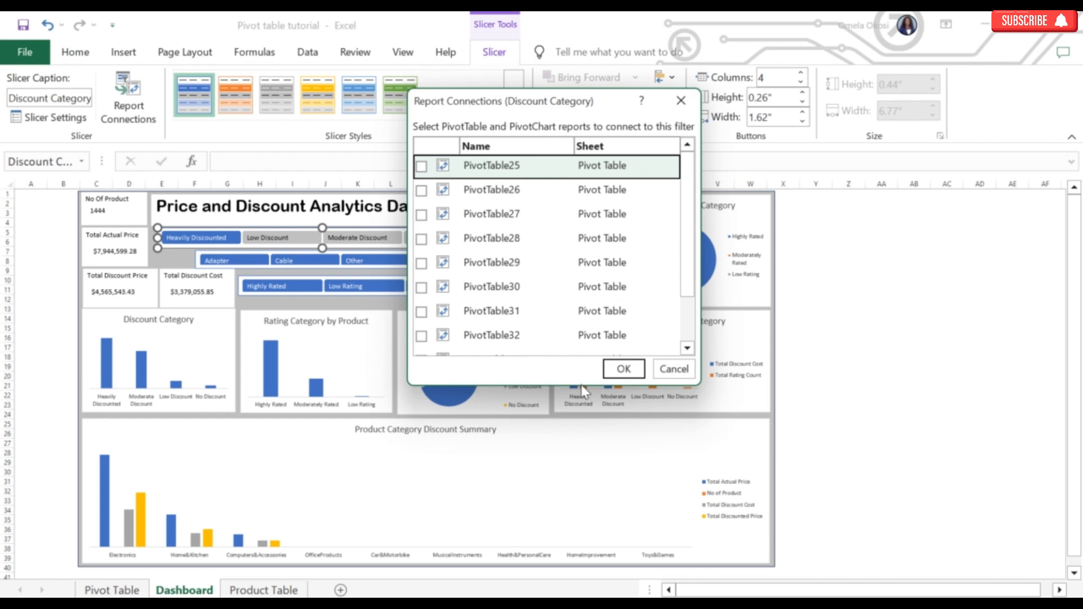
{"action": "left_click_drag", "start_coordinate": [580, 385], "coordinate": [587, 494]}
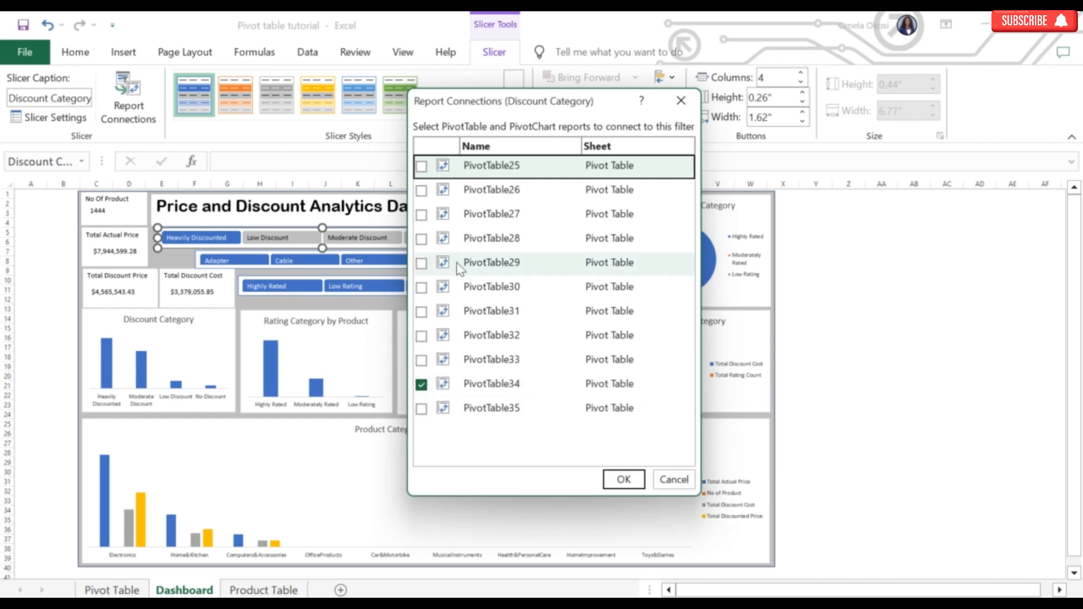
{"action": "left_click", "coordinate": [421, 166]}
{"action": "left_click", "coordinate": [421, 191]}
{"action": "left_click", "coordinate": [421, 215]}
{"action": "left_click", "coordinate": [421, 239]}
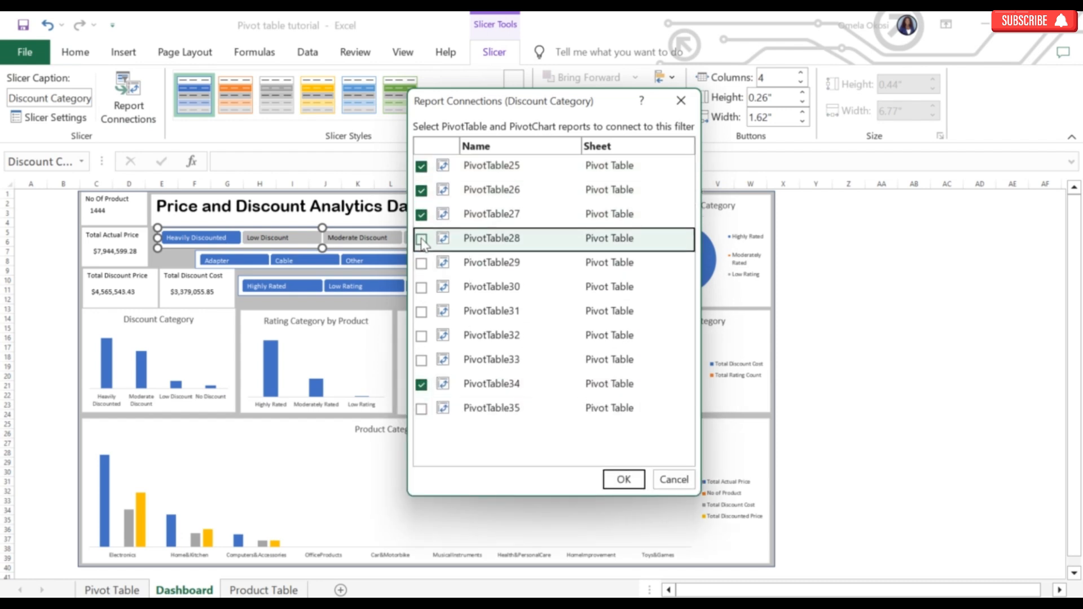
{"action": "left_click", "coordinate": [421, 264]}
{"action": "left_click", "coordinate": [421, 288]}
{"action": "left_click", "coordinate": [421, 311]}
{"action": "left_click", "coordinate": [421, 336]}
{"action": "left_click", "coordinate": [422, 360]}
{"action": "left_click", "coordinate": [422, 409]}
{"action": "left_click", "coordinate": [623, 479]}
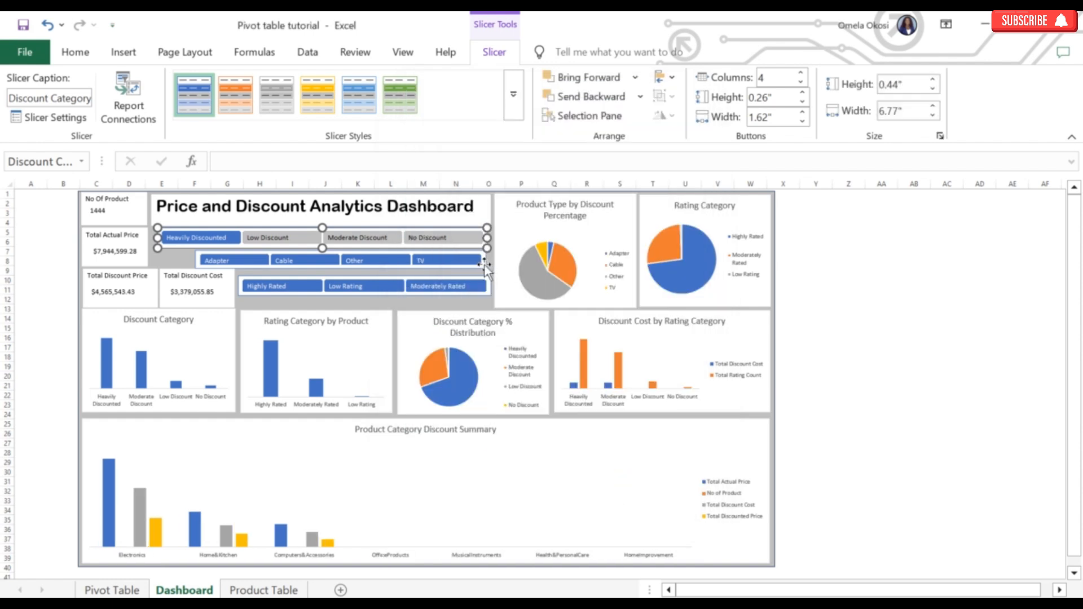
- Connect the Product Type slicer to PivotTable25 through PivotTable33 and PivotTable35 in its report connections
{"action": "left_click", "coordinate": [484, 263]}
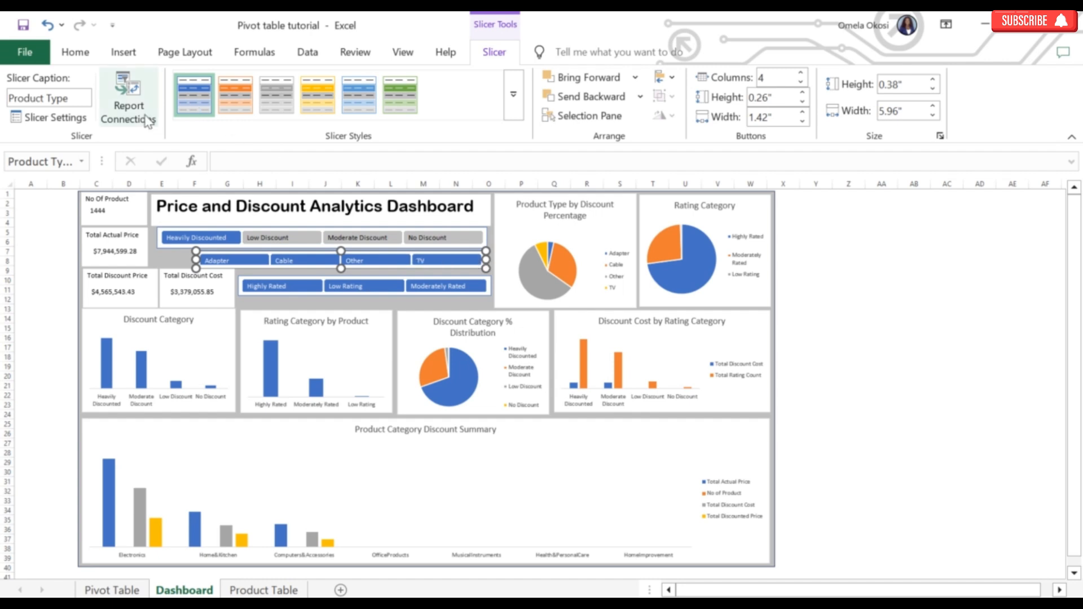
{"action": "left_click", "coordinate": [128, 111]}
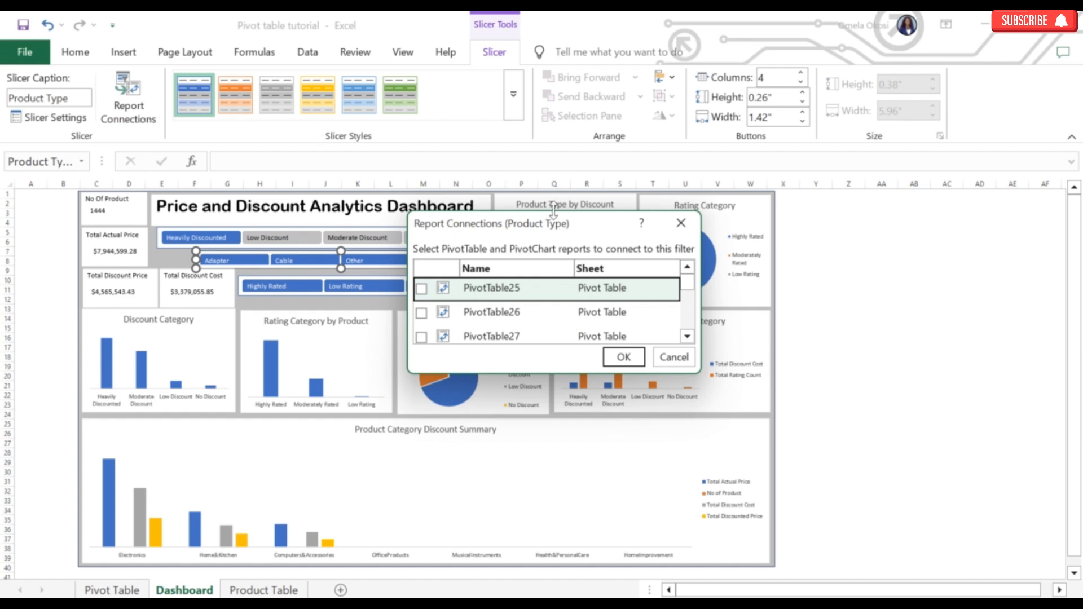
{"action": "left_click_drag", "start_coordinate": [553, 212], "coordinate": [549, 40]}
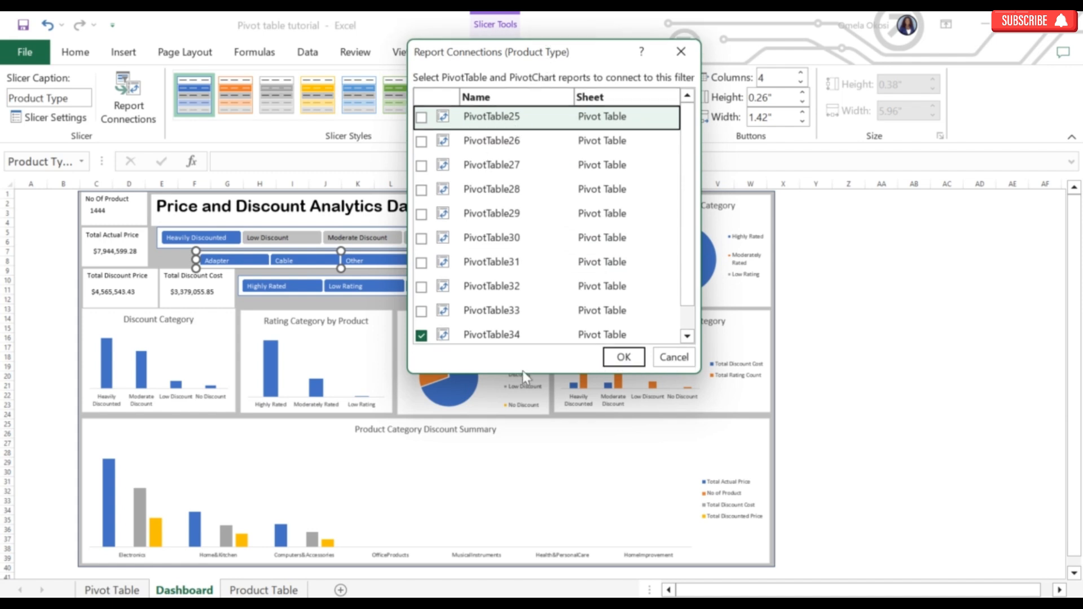
{"action": "left_click_drag", "start_coordinate": [522, 370], "coordinate": [518, 424]}
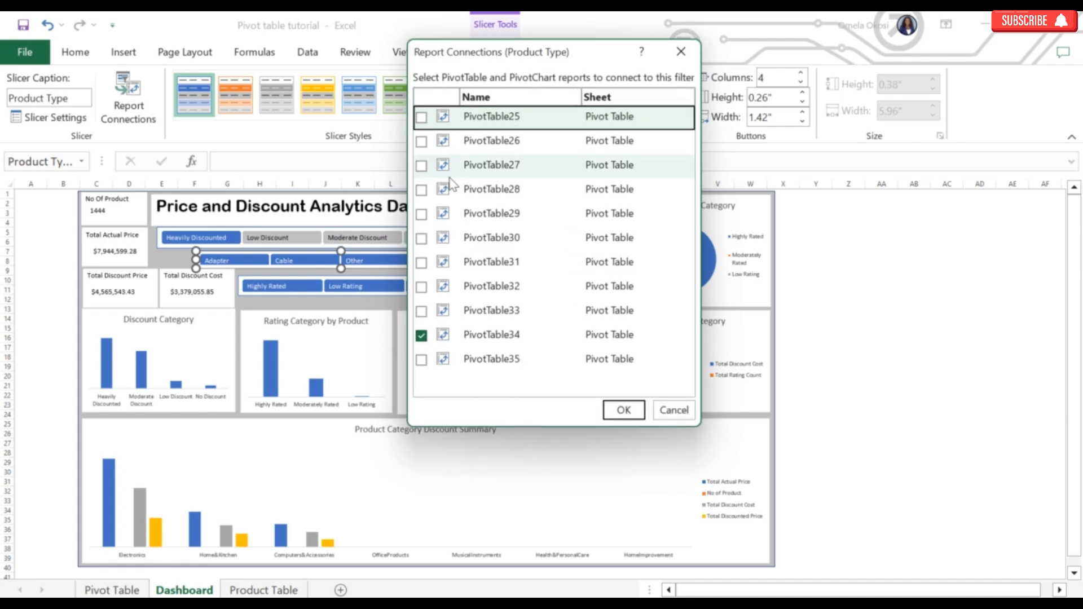
{"action": "left_click", "coordinate": [421, 117]}
{"action": "left_click", "coordinate": [422, 141]}
{"action": "left_click", "coordinate": [421, 165]}
{"action": "left_click", "coordinate": [422, 189]}
{"action": "left_click", "coordinate": [421, 286]}
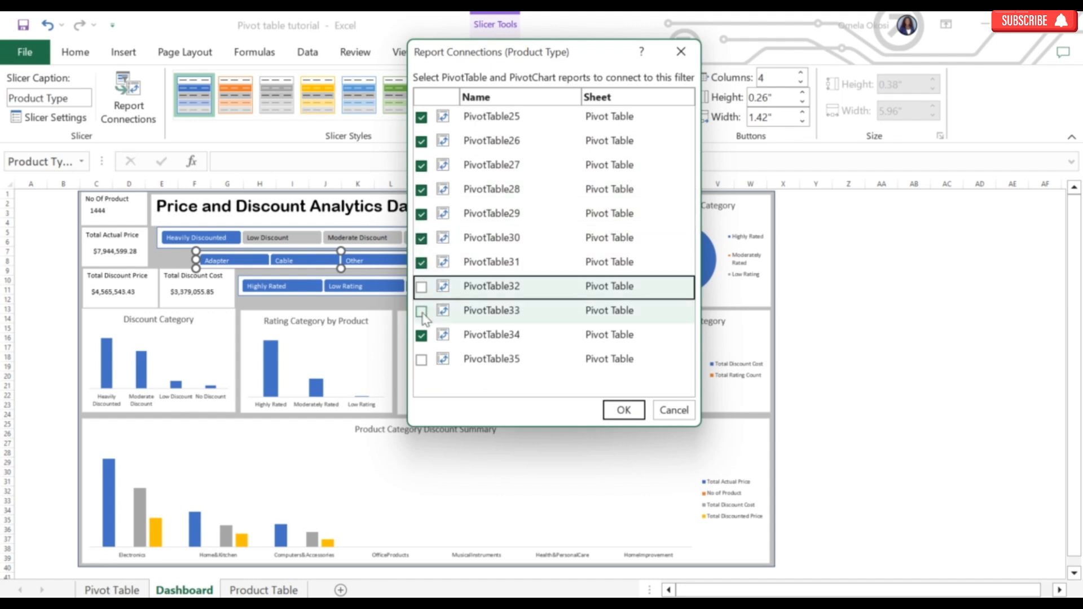
{"action": "left_click", "coordinate": [422, 359]}
{"action": "left_click", "coordinate": [623, 410]}
- Connect the Rating Category slicer to PivotTable25 through PivotTable33 and PivotTable35 in its report connections
{"action": "left_click", "coordinate": [480, 293]}
{"action": "left_click", "coordinate": [134, 121]}
{"action": "left_click", "coordinate": [421, 141]}
{"action": "left_click", "coordinate": [422, 165]}
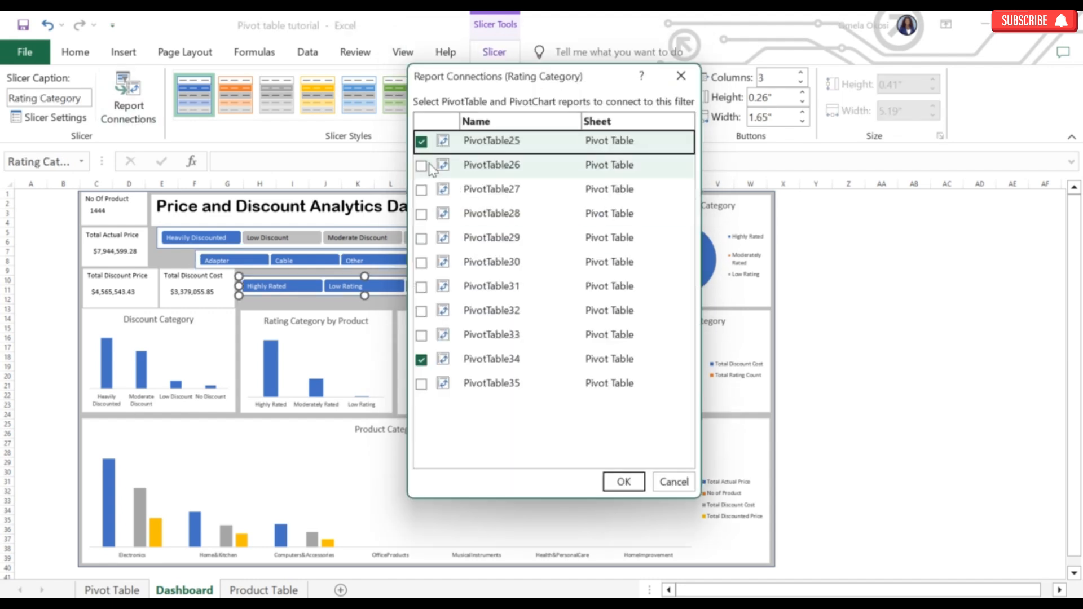
{"action": "left_click", "coordinate": [421, 190]}
{"action": "left_click", "coordinate": [421, 214]}
{"action": "left_click", "coordinate": [422, 238]}
{"action": "left_click", "coordinate": [422, 262]}
{"action": "left_click", "coordinate": [421, 286]}
{"action": "left_click", "coordinate": [421, 311]}
{"action": "left_click", "coordinate": [421, 335]}
{"action": "left_click", "coordinate": [421, 383]}
{"action": "left_click", "coordinate": [623, 481]}
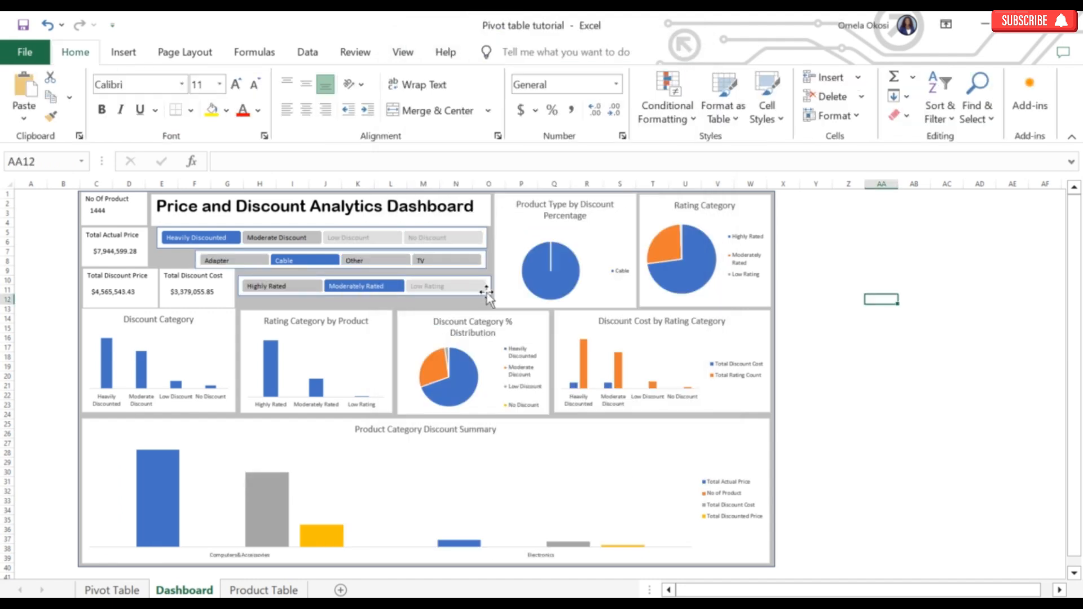
- Clear the filters of the Rating Category, Product Type and Discount Category slicers and deselect the slicers
{"action": "left_click", "coordinate": [486, 293]}
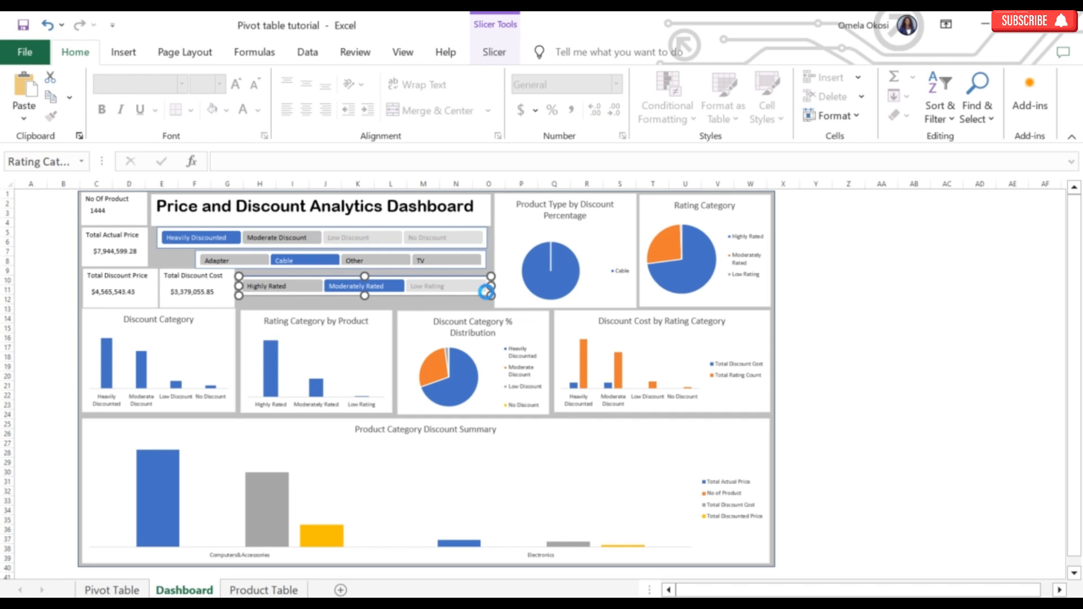
{"action": "left_click", "coordinate": [481, 260]}
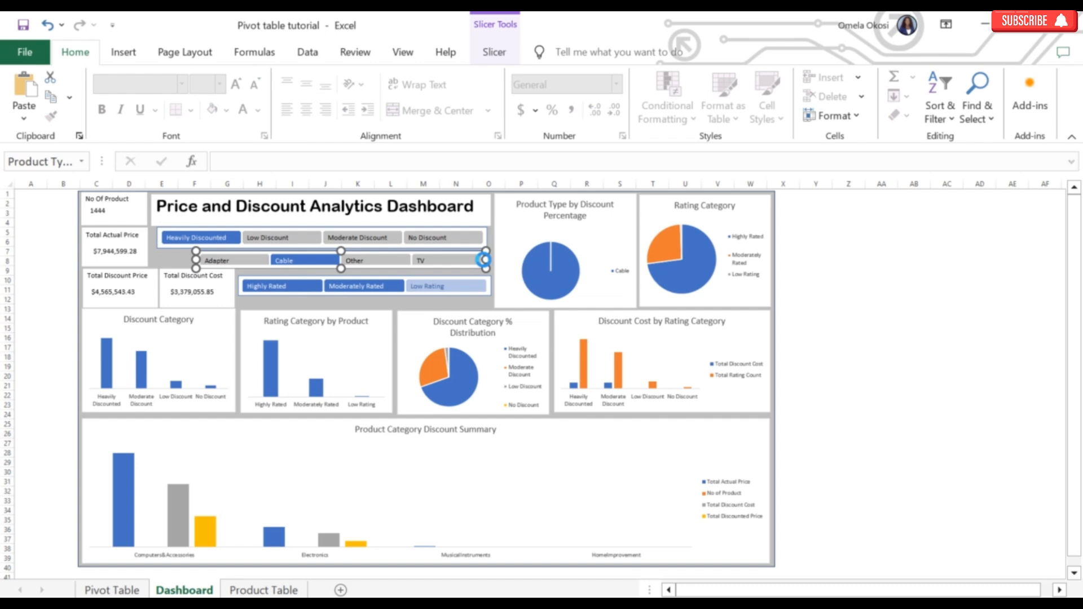
{"action": "key", "text": "alt+c"}
{"action": "left_click", "coordinate": [479, 241]}
{"action": "left_click", "coordinate": [489, 231]}
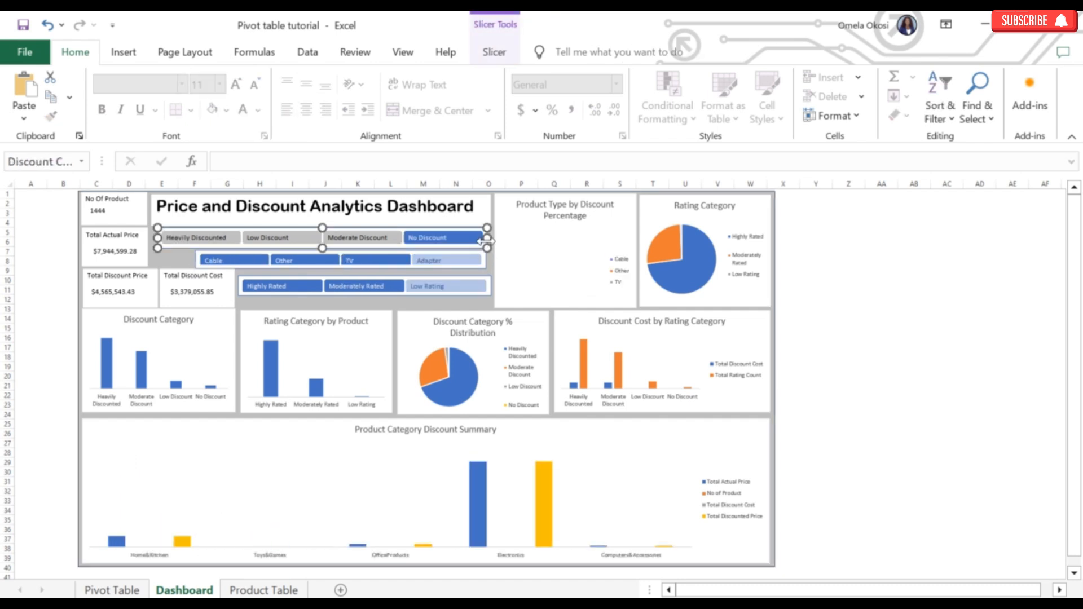
{"action": "key", "text": "alt+c"}
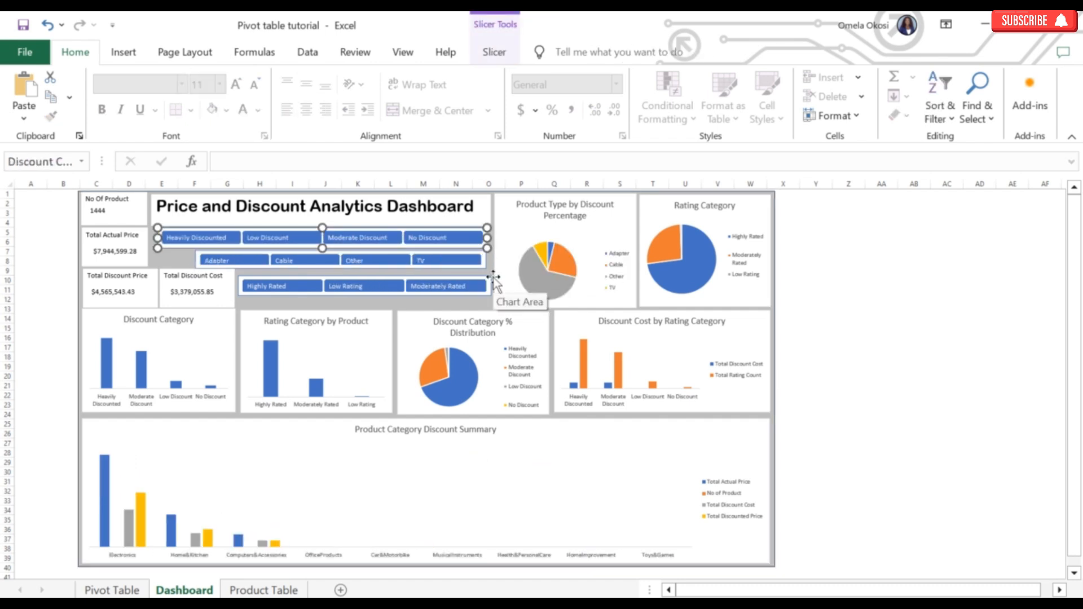
{"action": "left_click", "coordinate": [817, 325]}
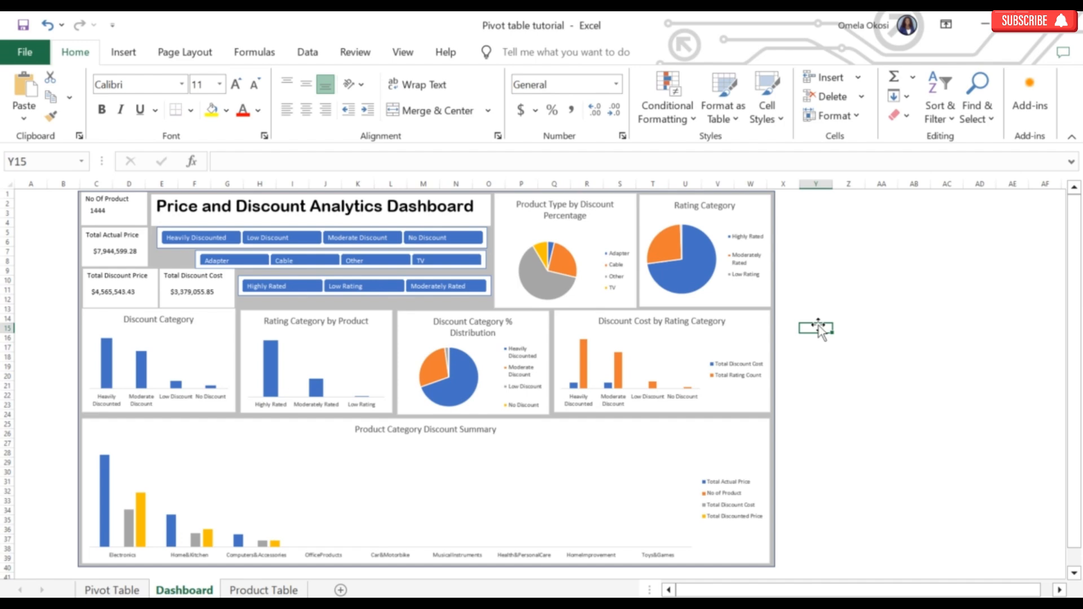